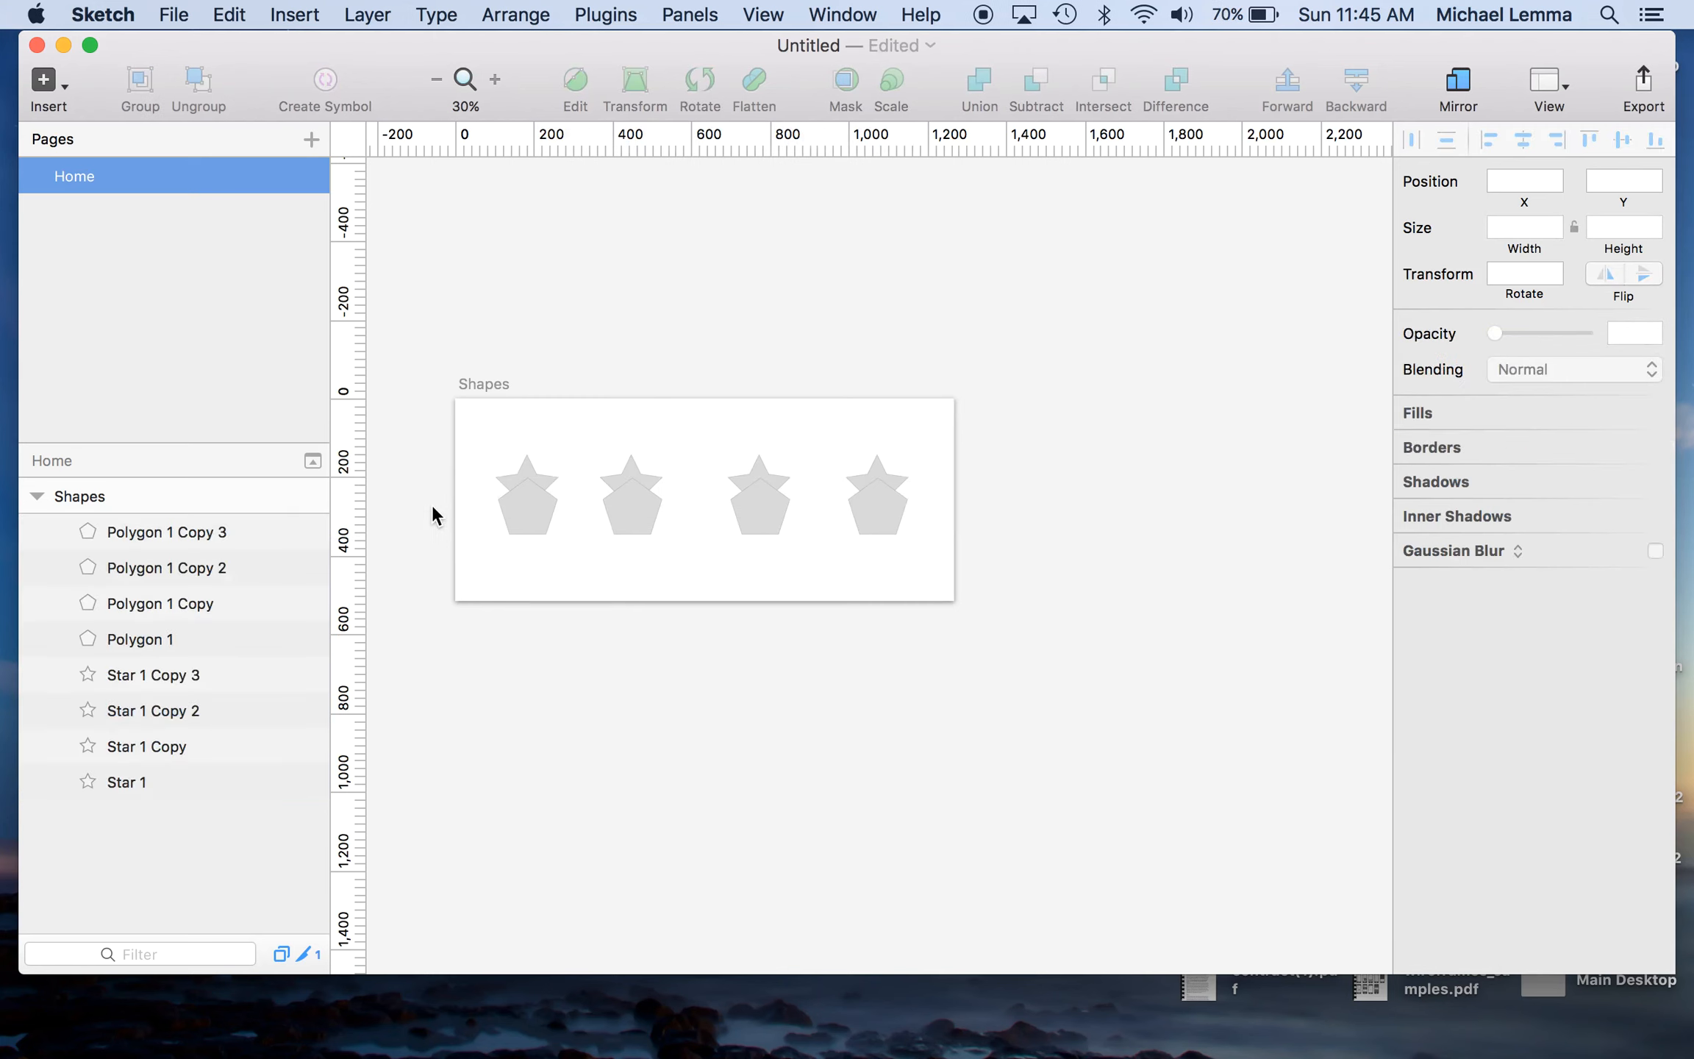
# Group the first star and pentagon on the Shapes artboard and ungroup them again.
pyautogui.keyDown('shift'); pyautogui.click(553, 546); pyautogui.keyUp('shift')
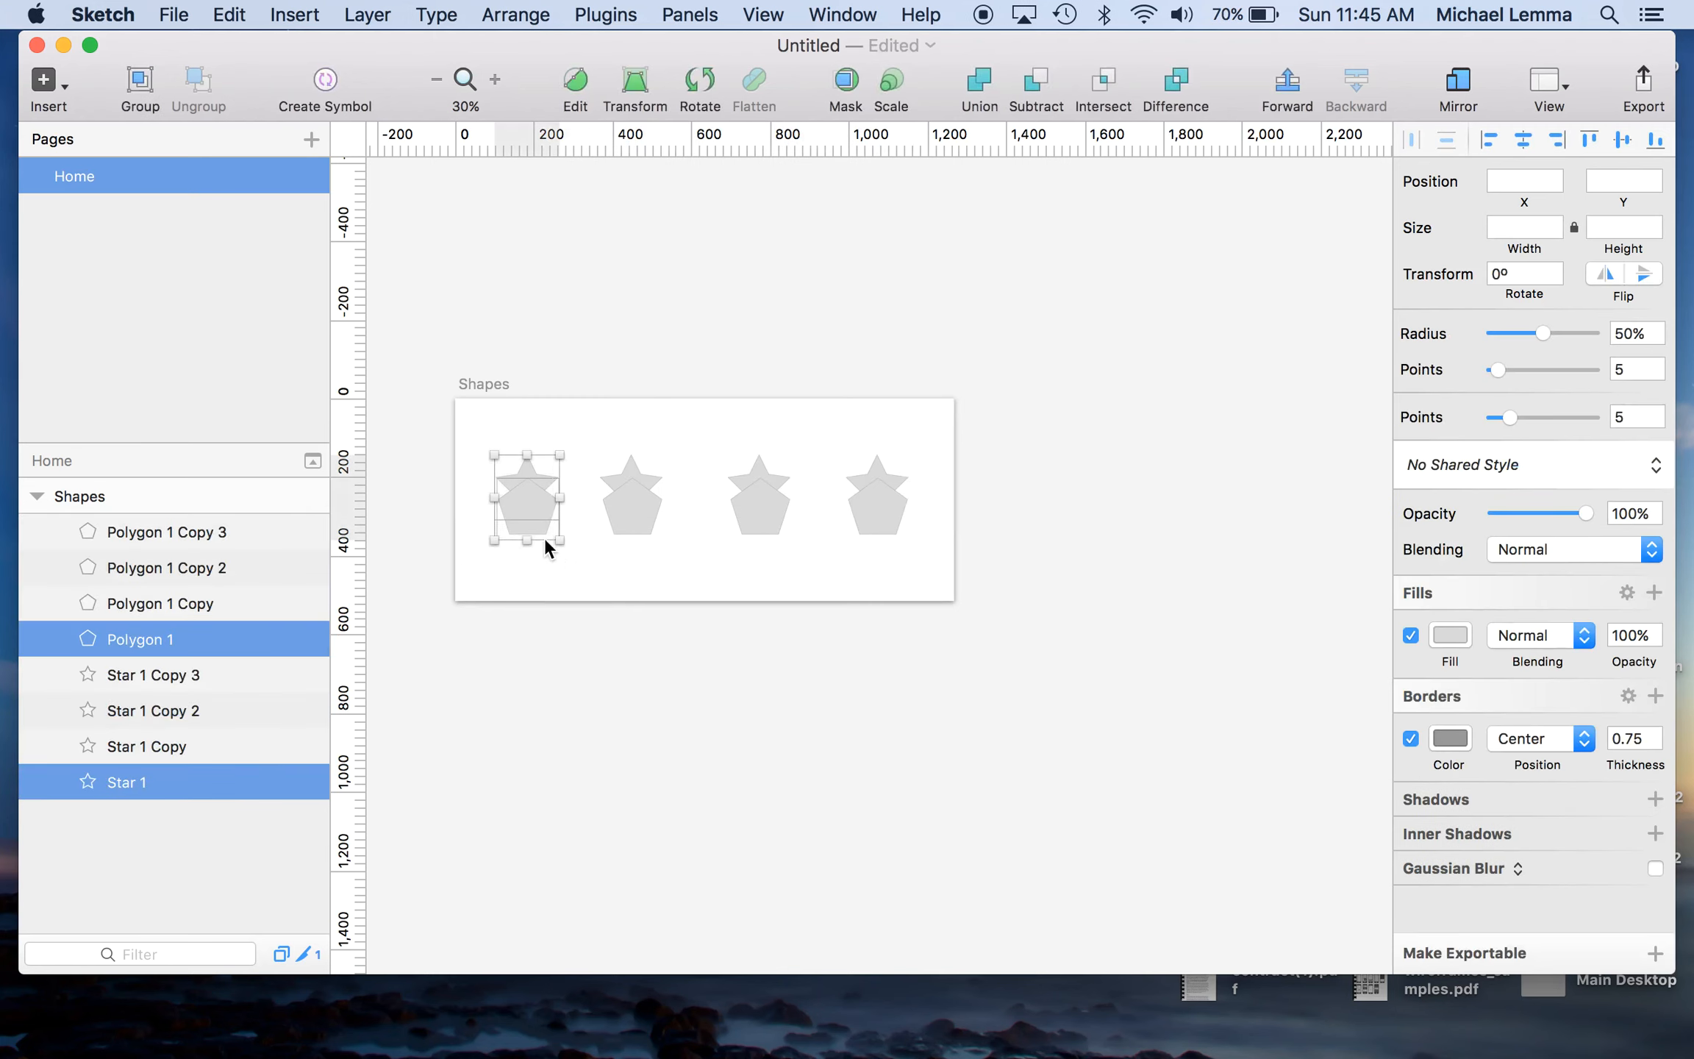
pyautogui.click(450, 430)
pyautogui.moveTo(453, 423); pyautogui.dragTo(564, 586)
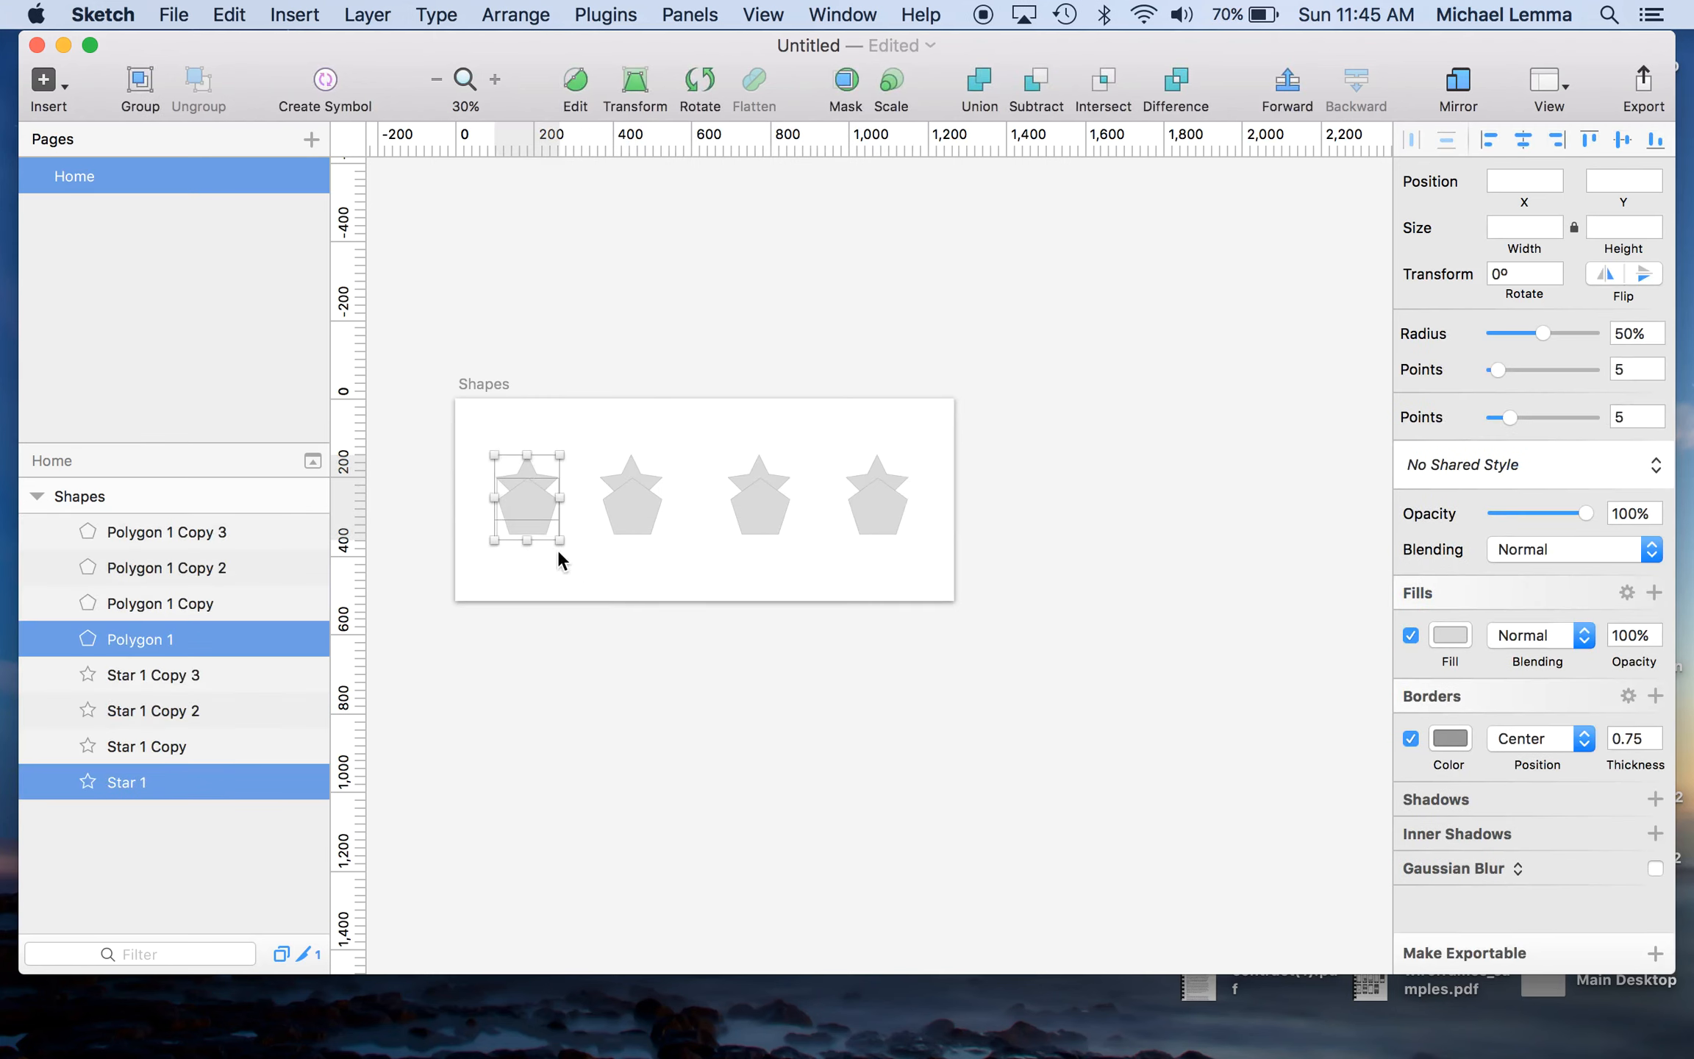
pyautogui.click(140, 82)
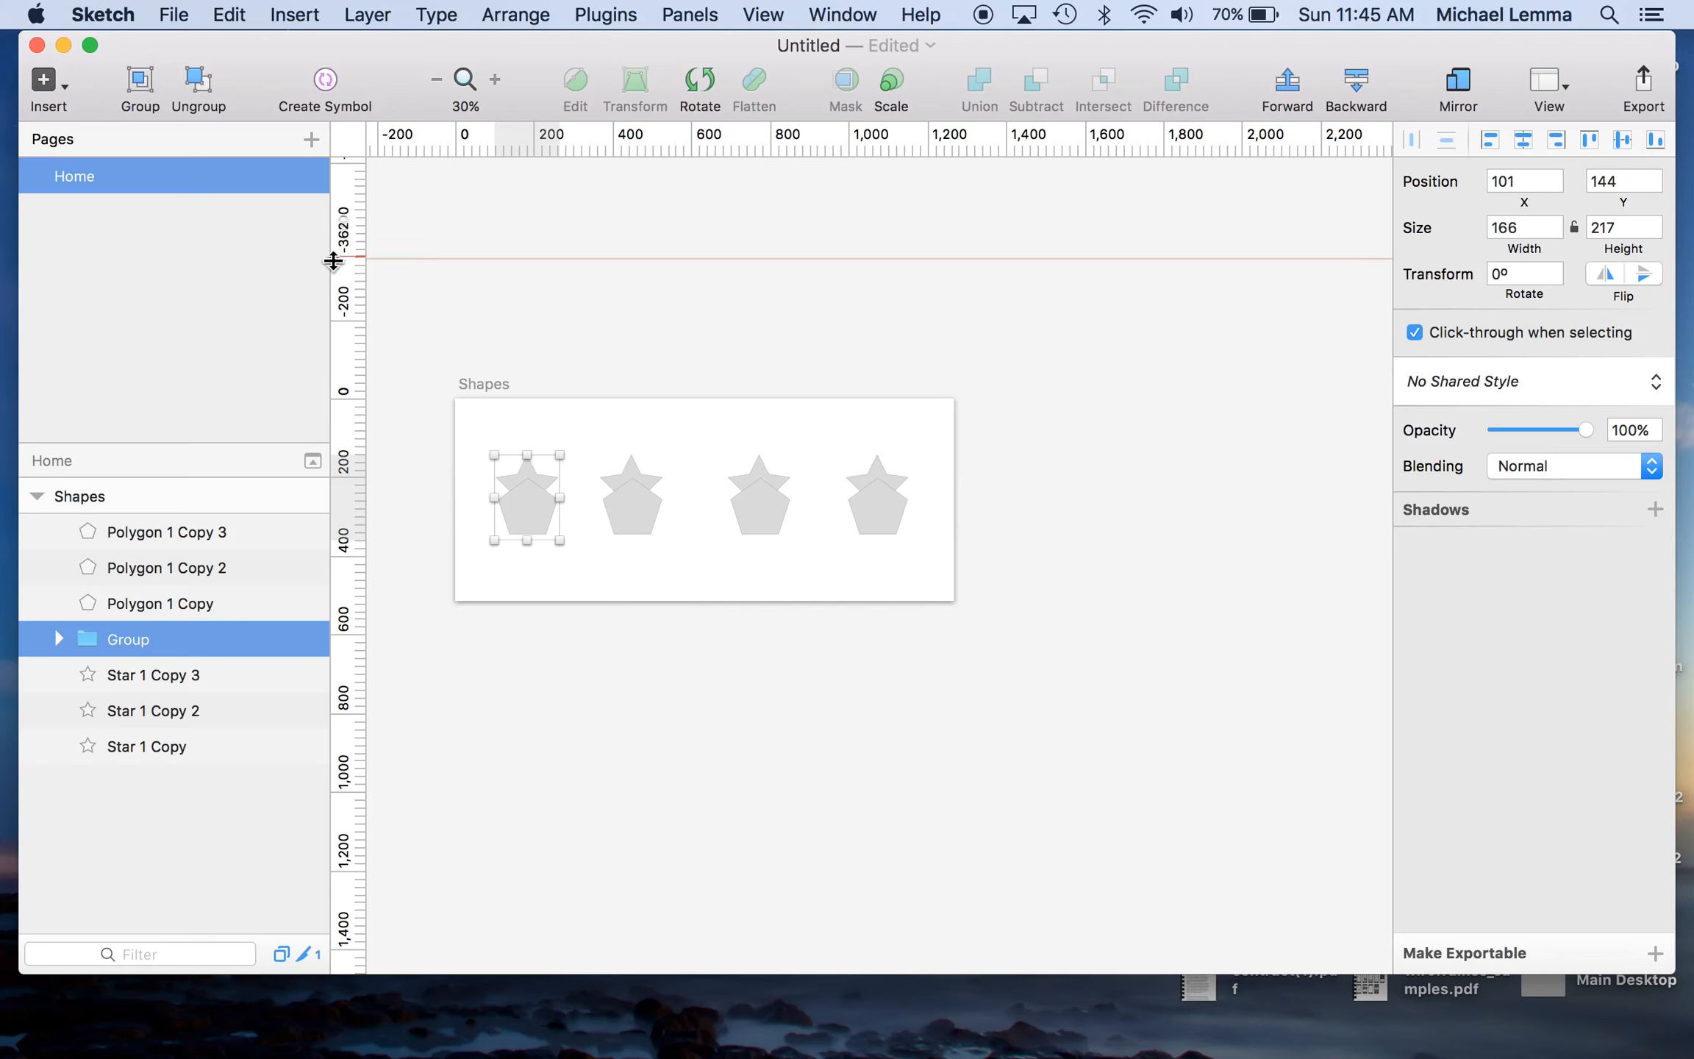
pyautogui.click(197, 81)
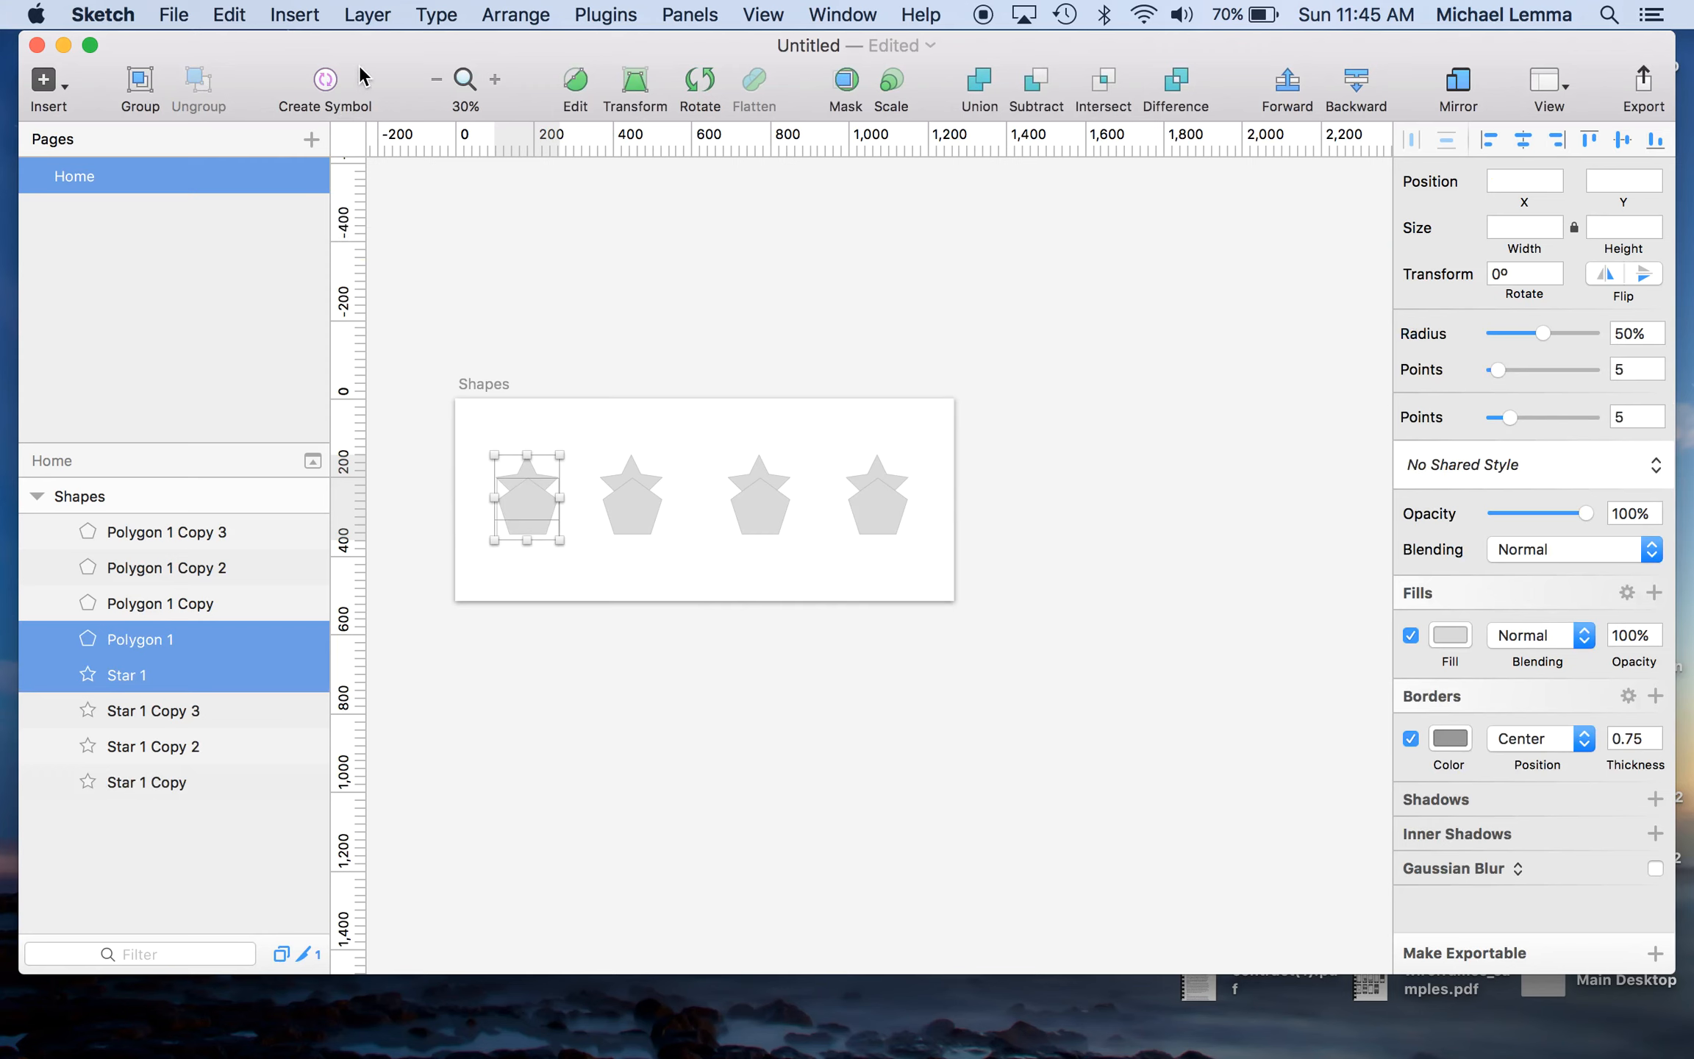
# Look for the commands that group and ungroup layers, searching the help for "group".
pyautogui.click(366, 16)
pyautogui.click(828, 343)
pyautogui.click(550, 9)
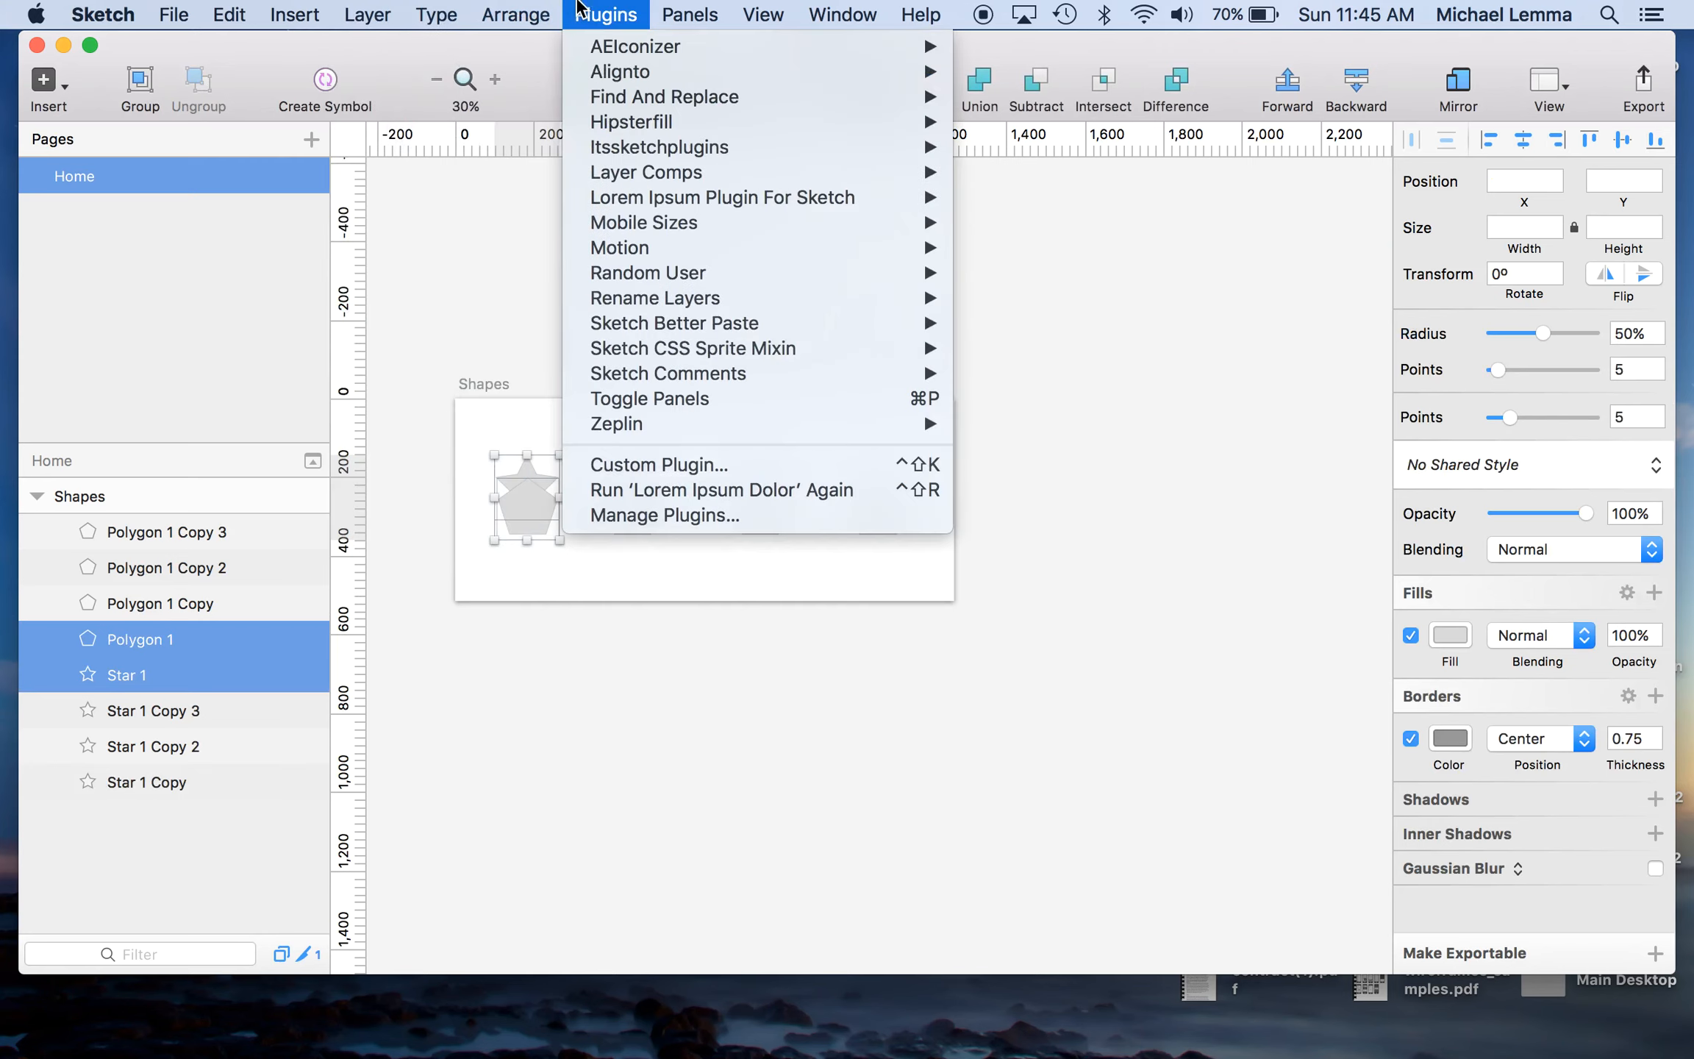
pyautogui.click(643, 11)
pyautogui.click(711, 10)
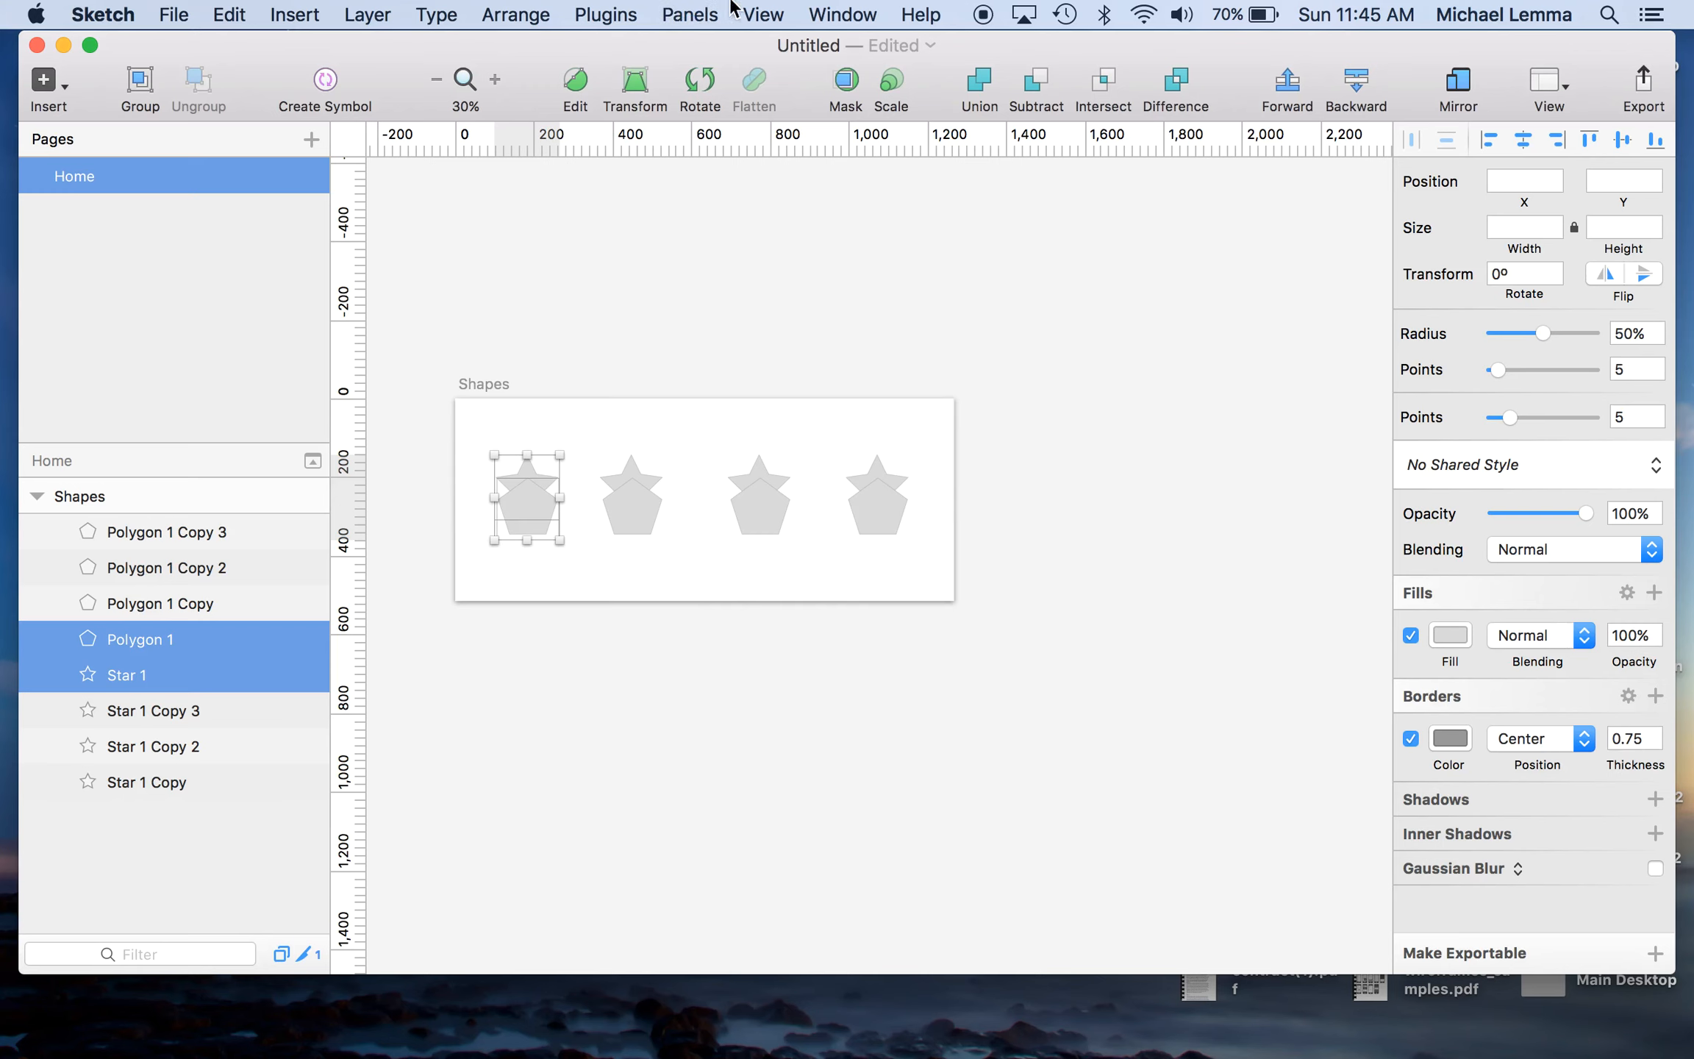
pyautogui.moveTo(363, 10)
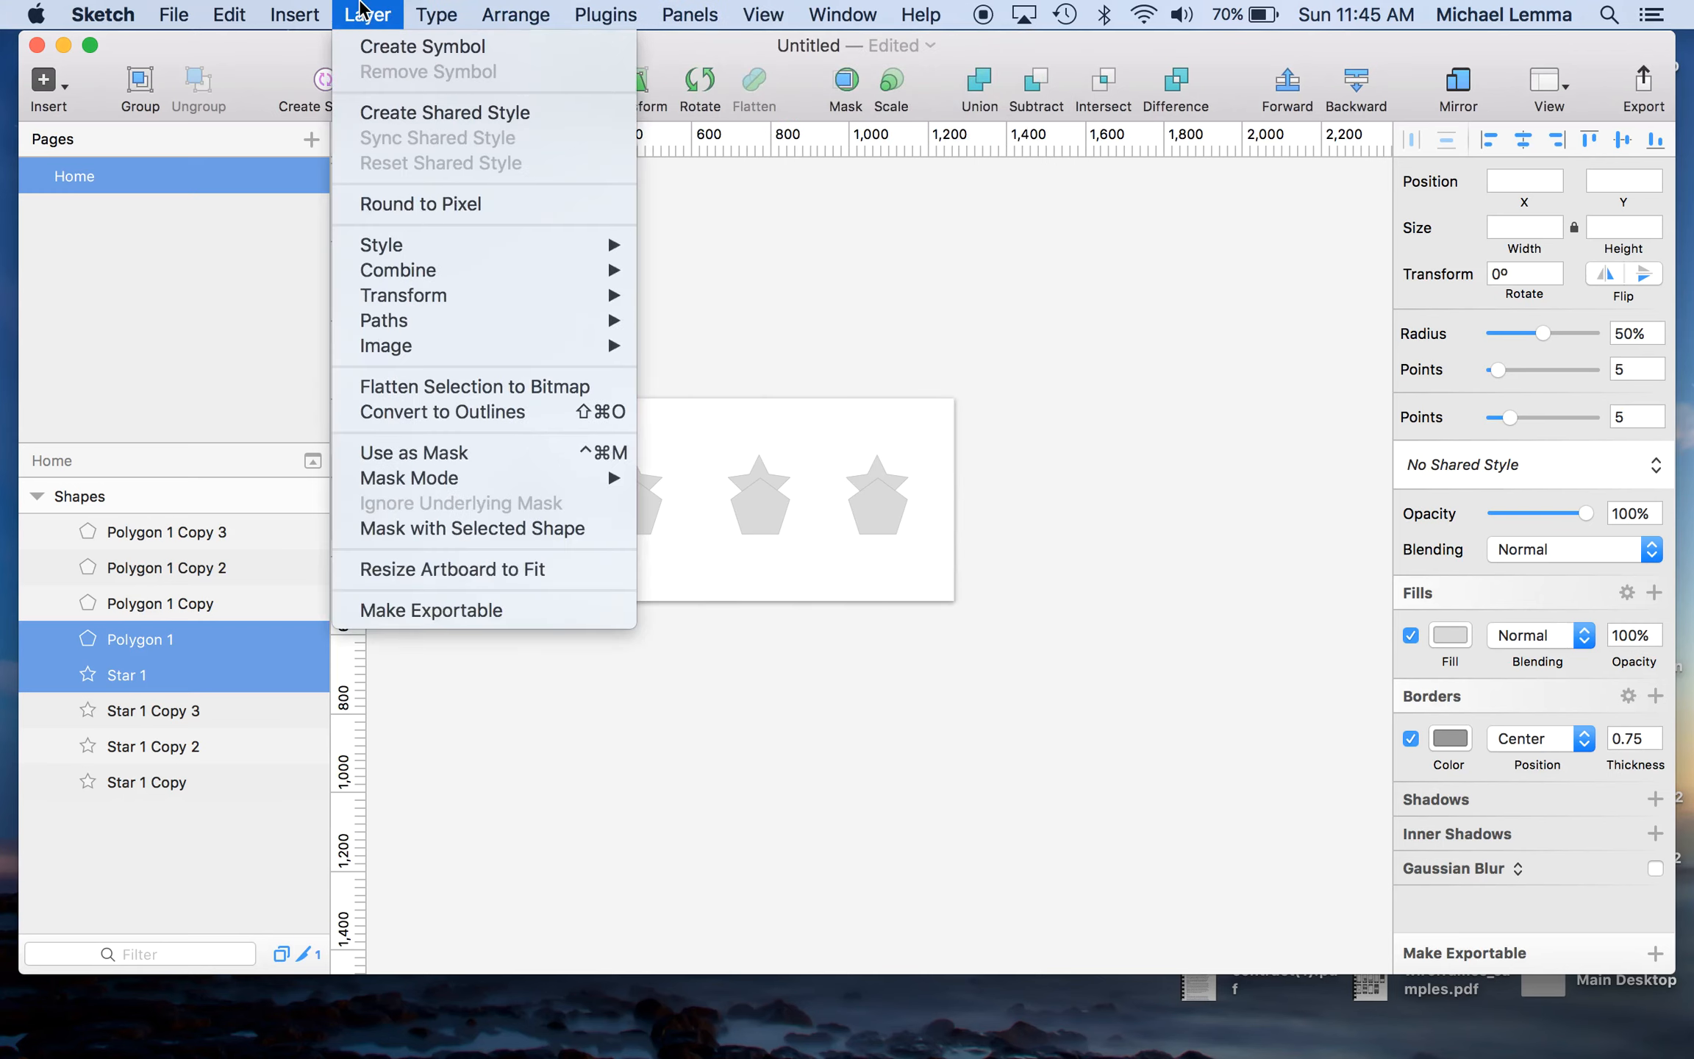
pyautogui.moveTo(928, 15)
pyautogui.write('gro')
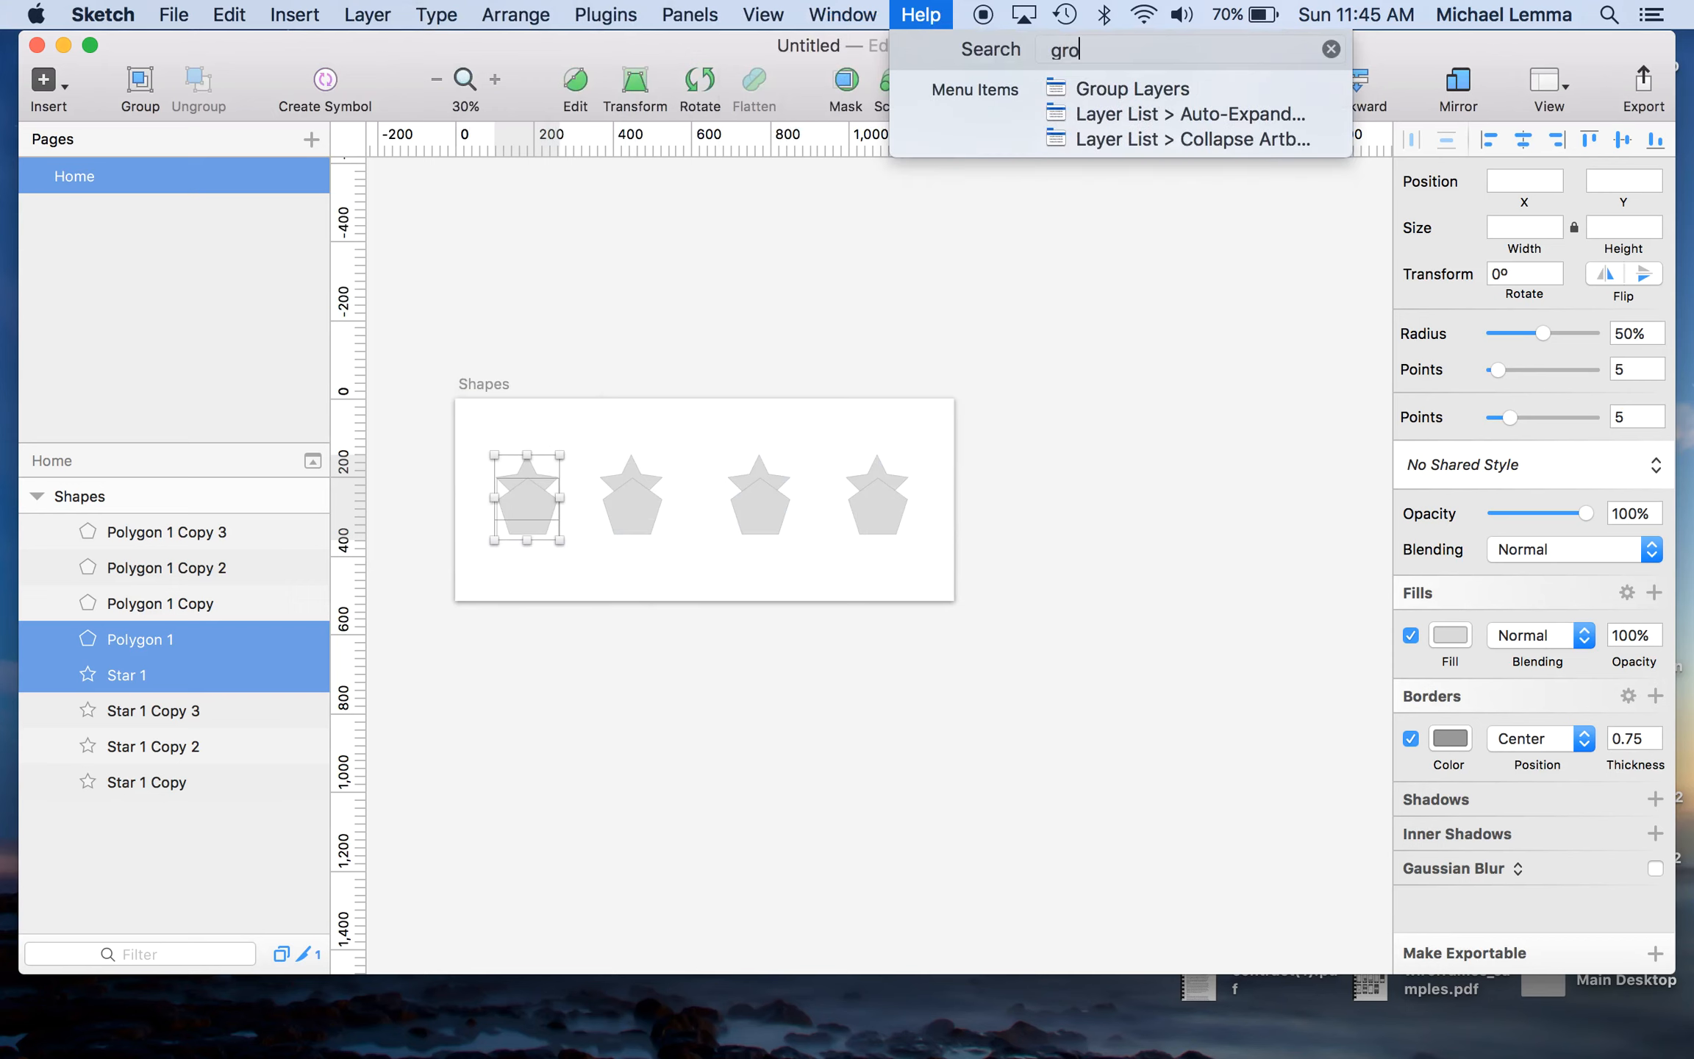
pyautogui.moveTo(1138, 99)
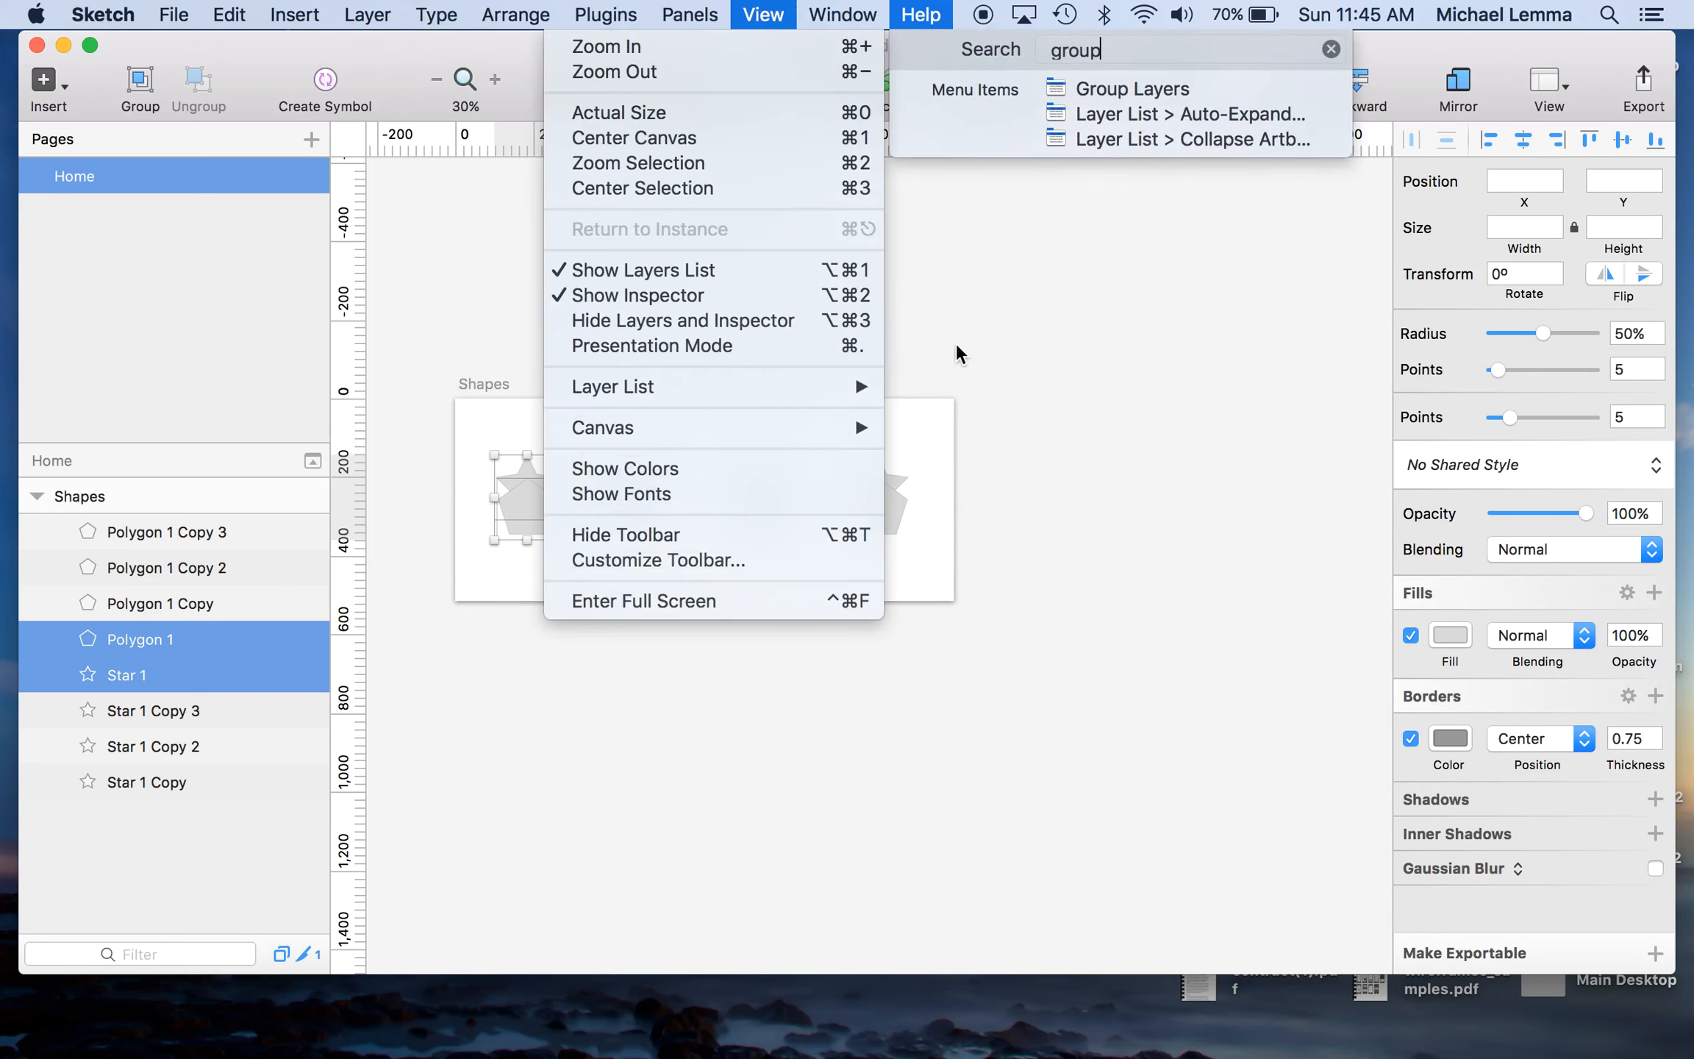
pyautogui.click(961, 343)
pyautogui.click(550, 15)
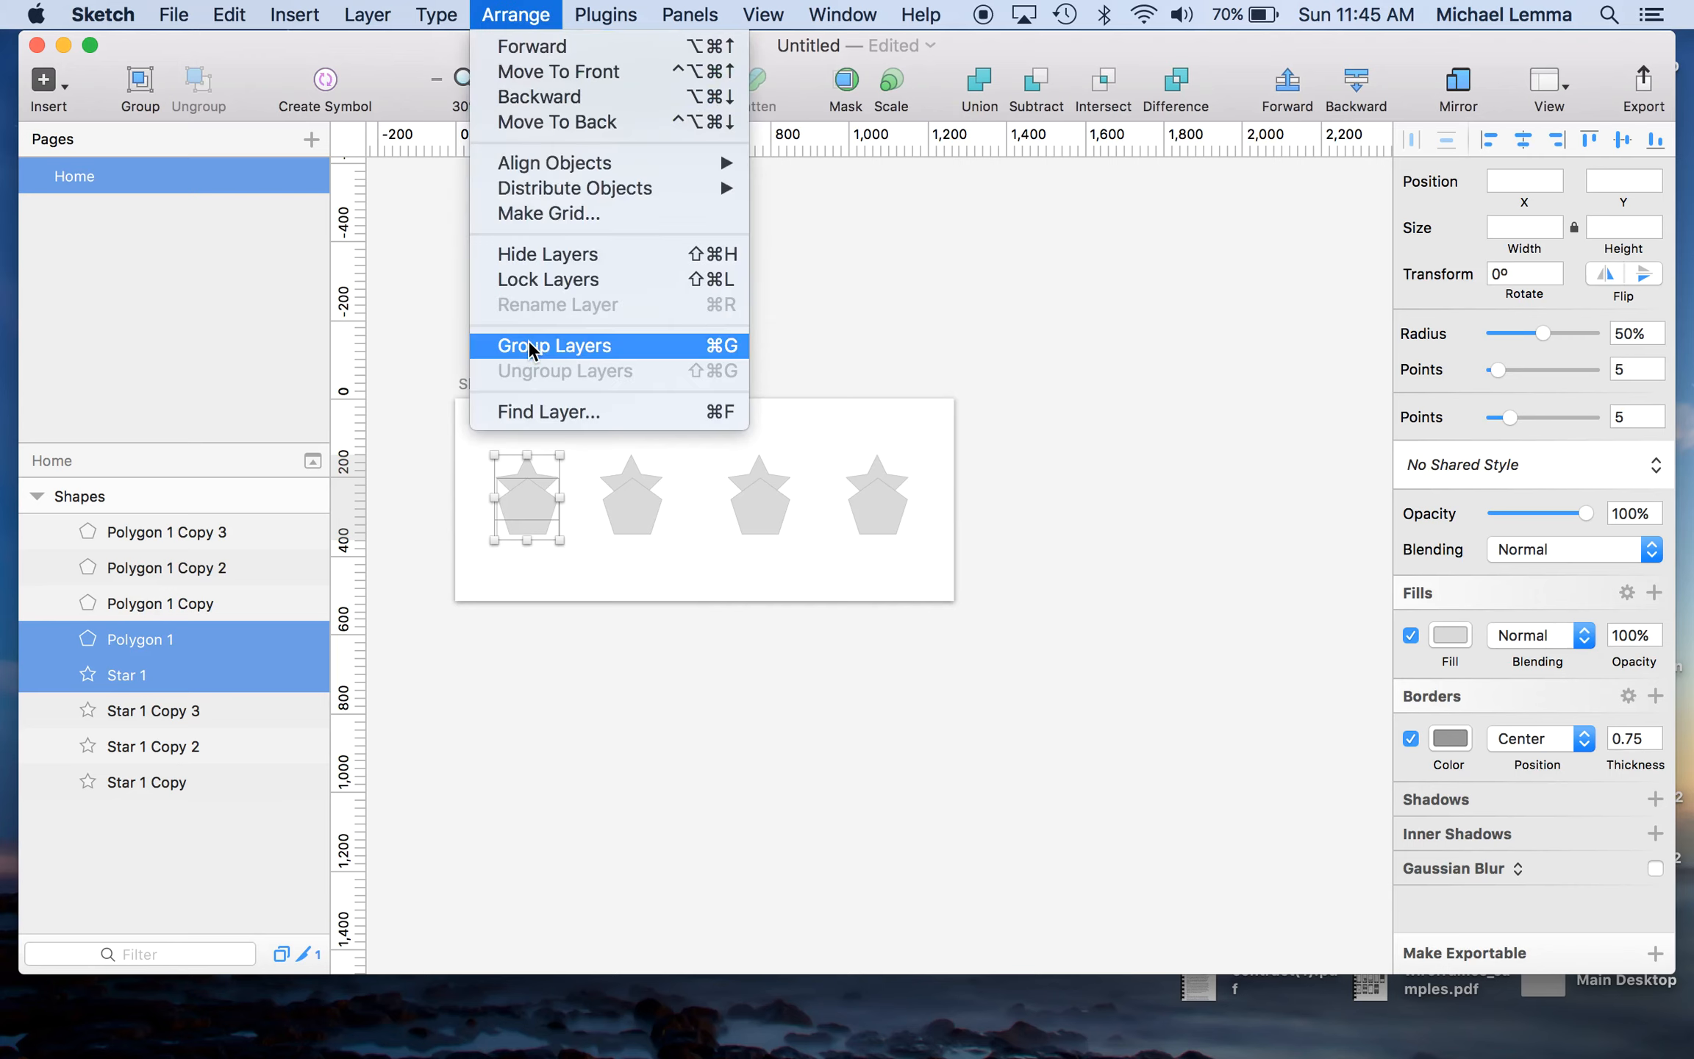
pyautogui.click(435, 542)
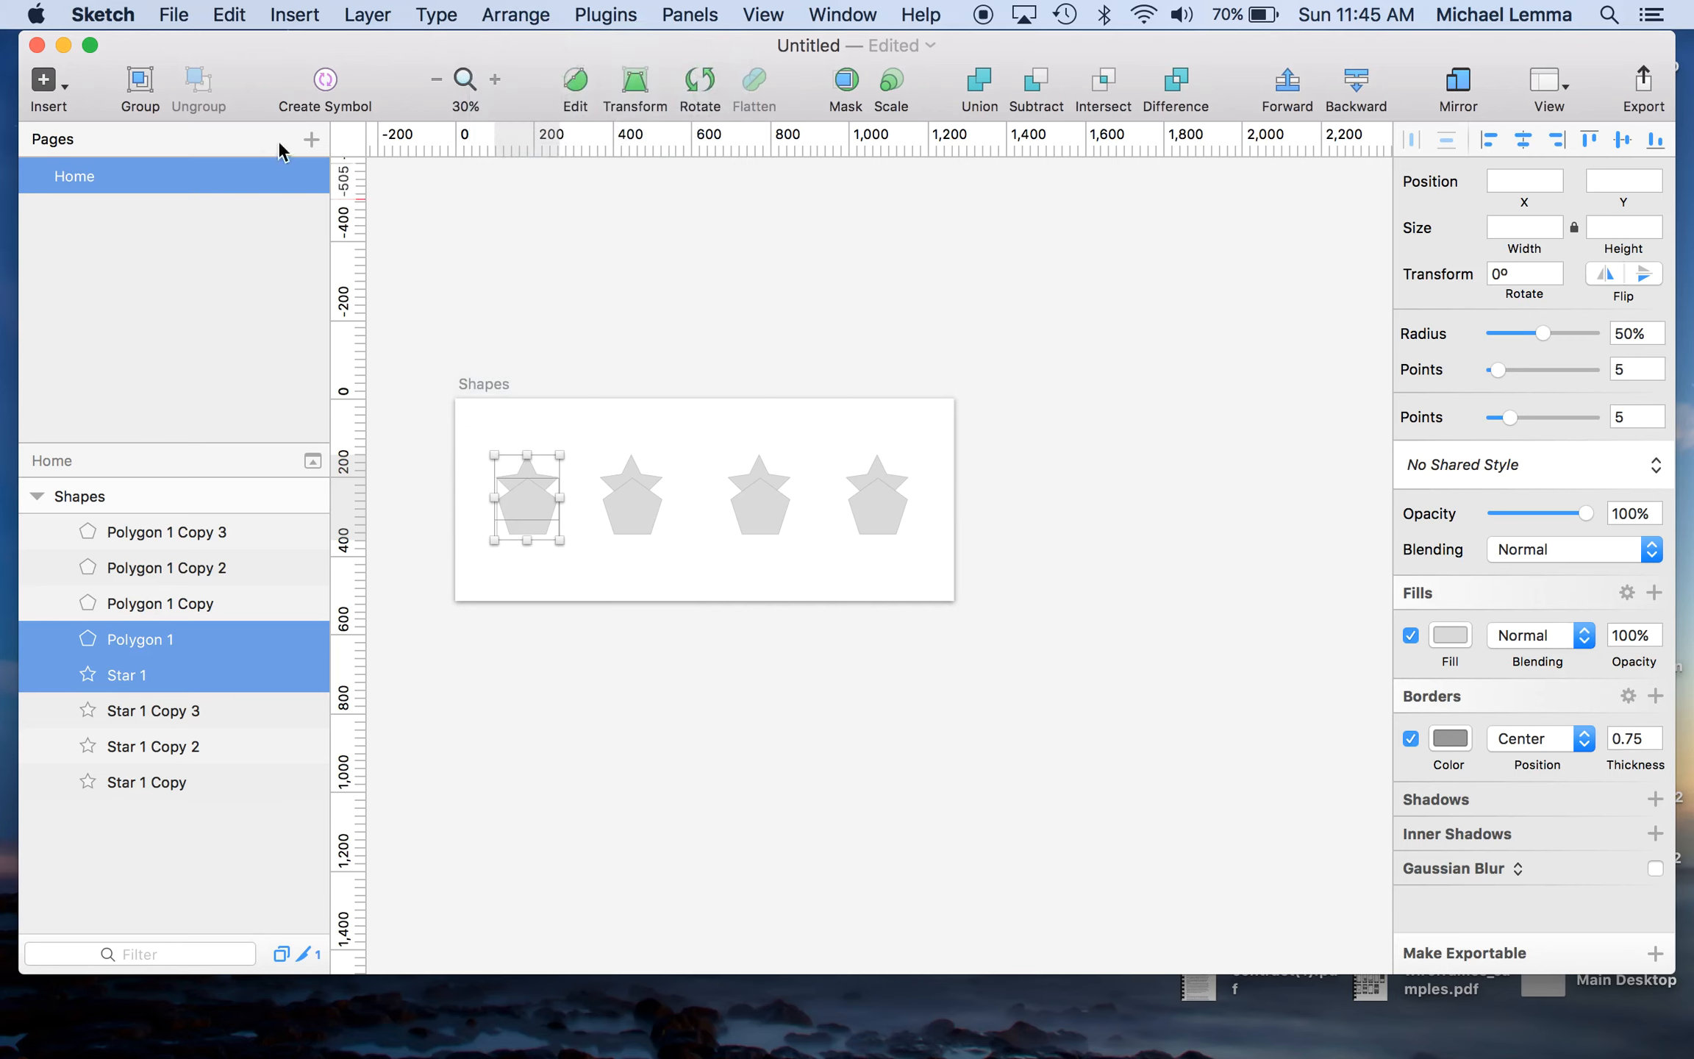
# Regroup the first star and pentagon, use Ungroup Layers to separate them, and clear the selection.
pyautogui.click(152, 81)
pyautogui.click(516, 15)
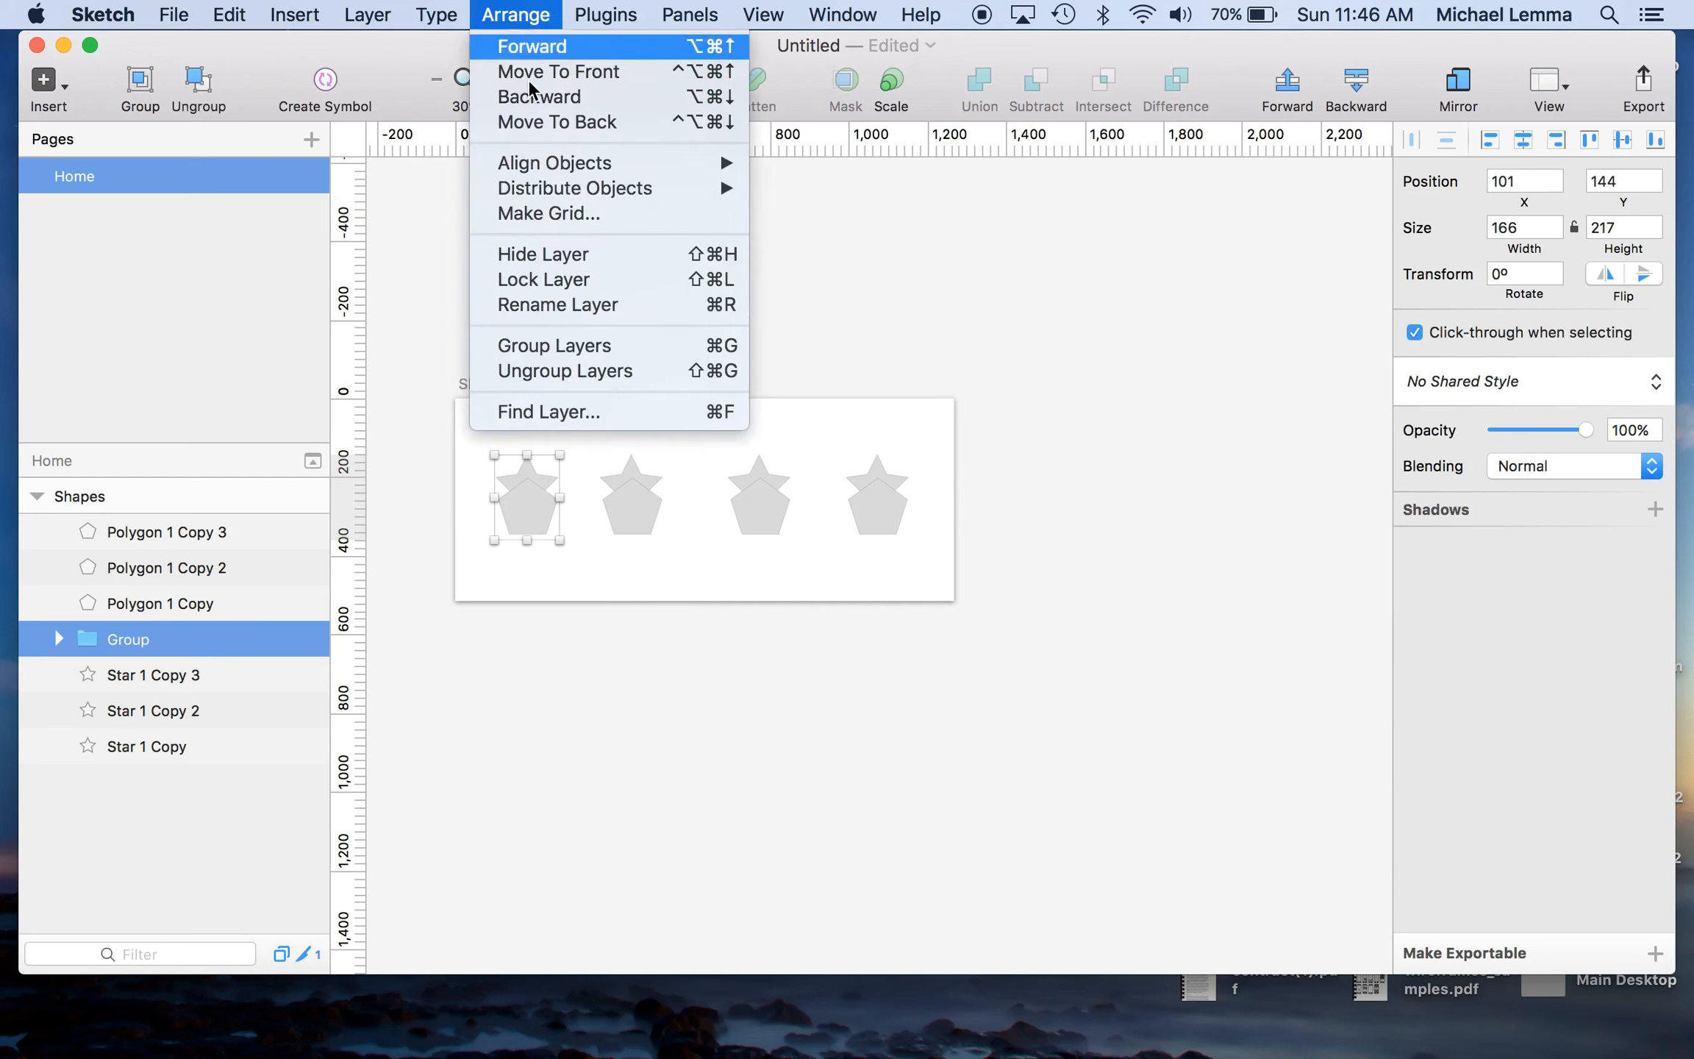
pyautogui.click(559, 369)
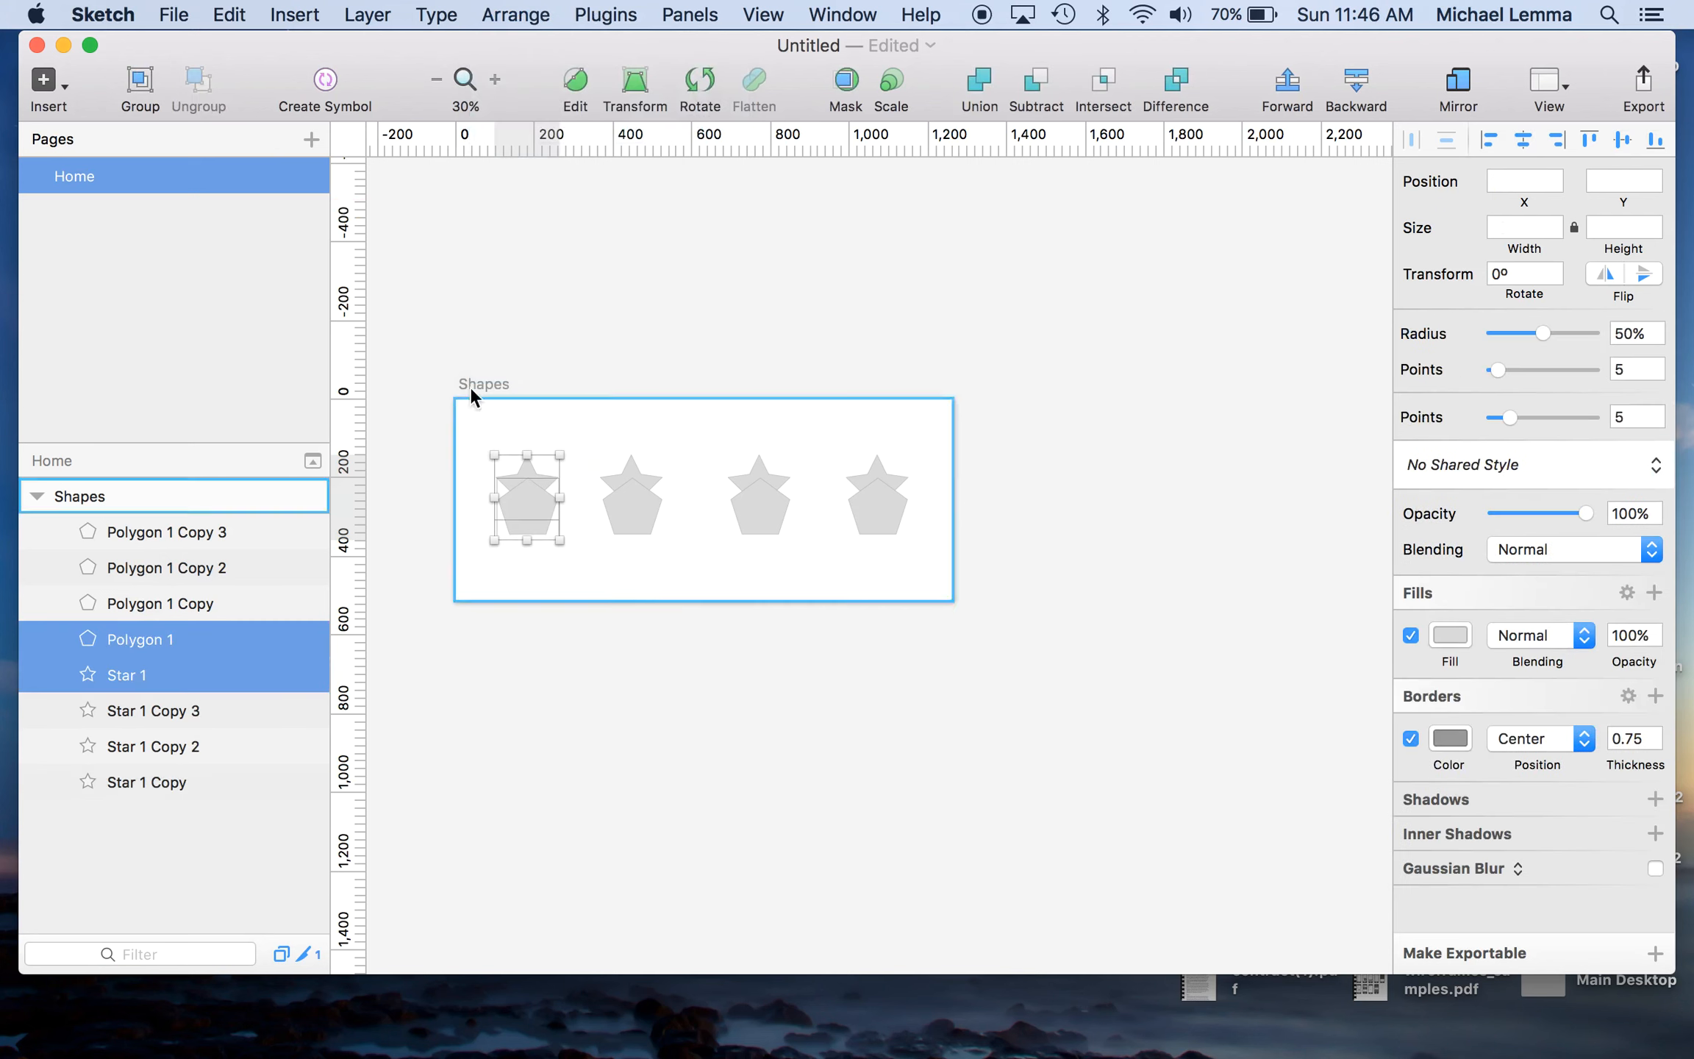
pyautogui.click(465, 337)
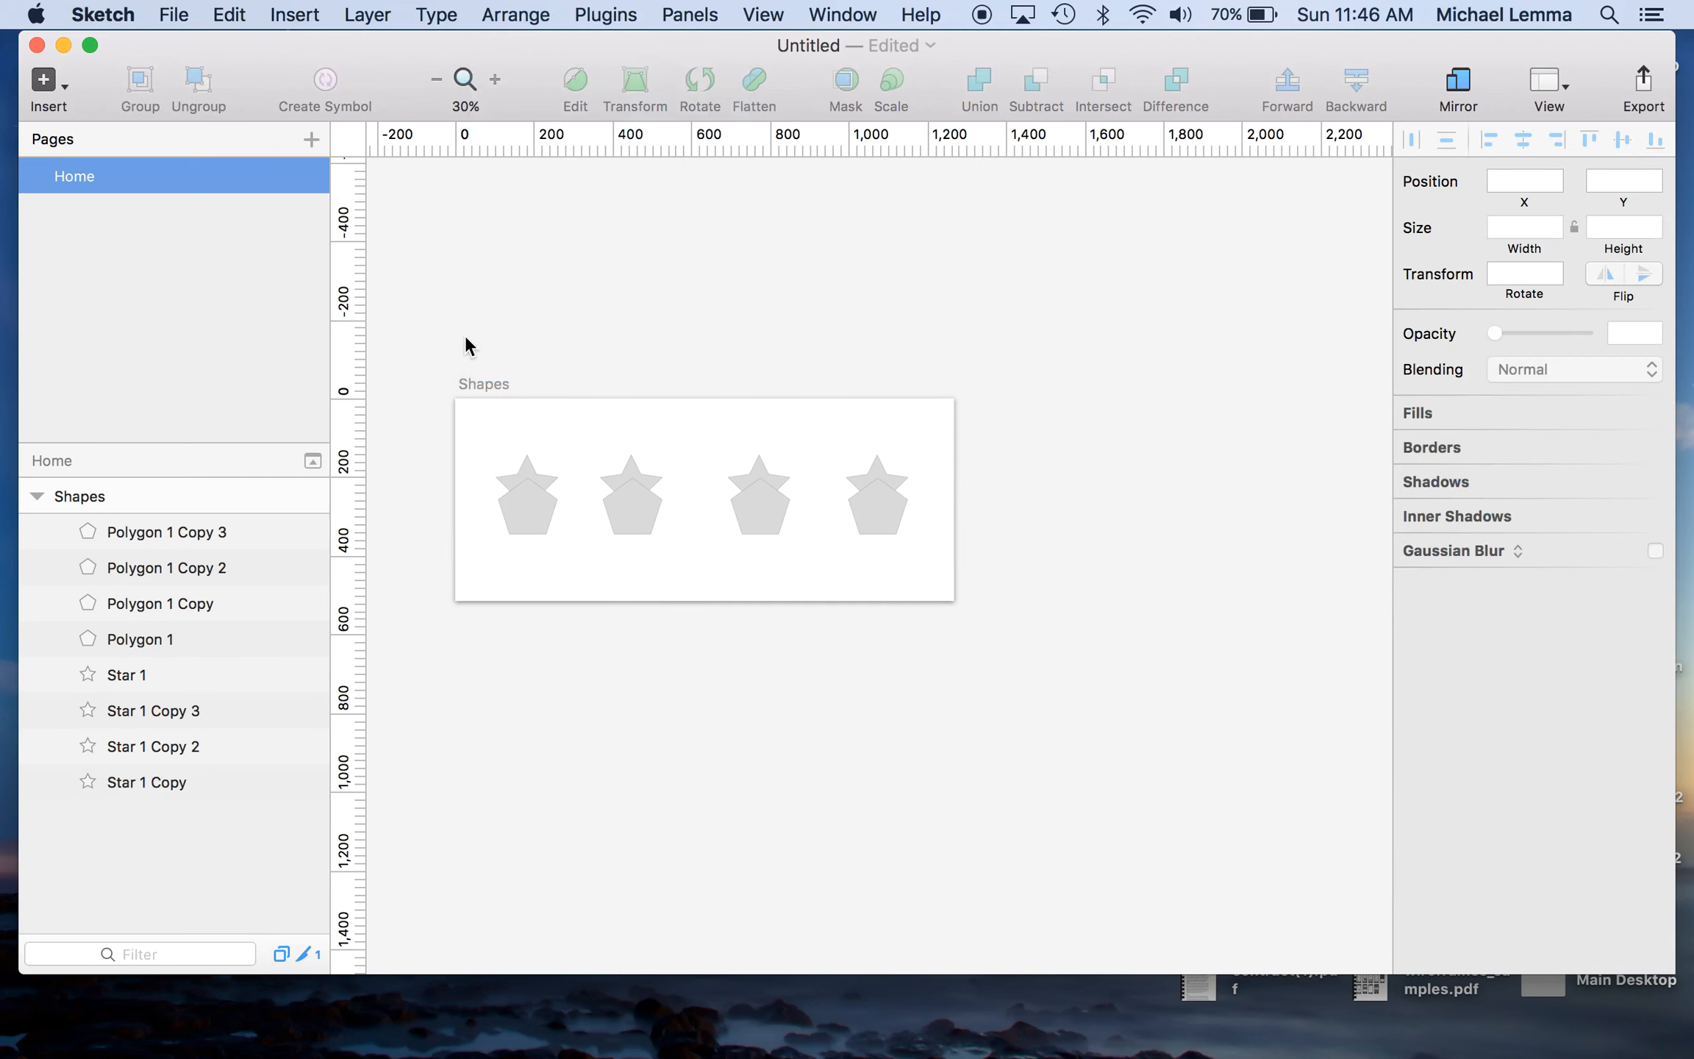
# Select the first star and pentagon and examine the canvas at several zoom levels between 25% and 100%.
pyautogui.moveTo(541, 415); pyautogui.dragTo(503, 536)
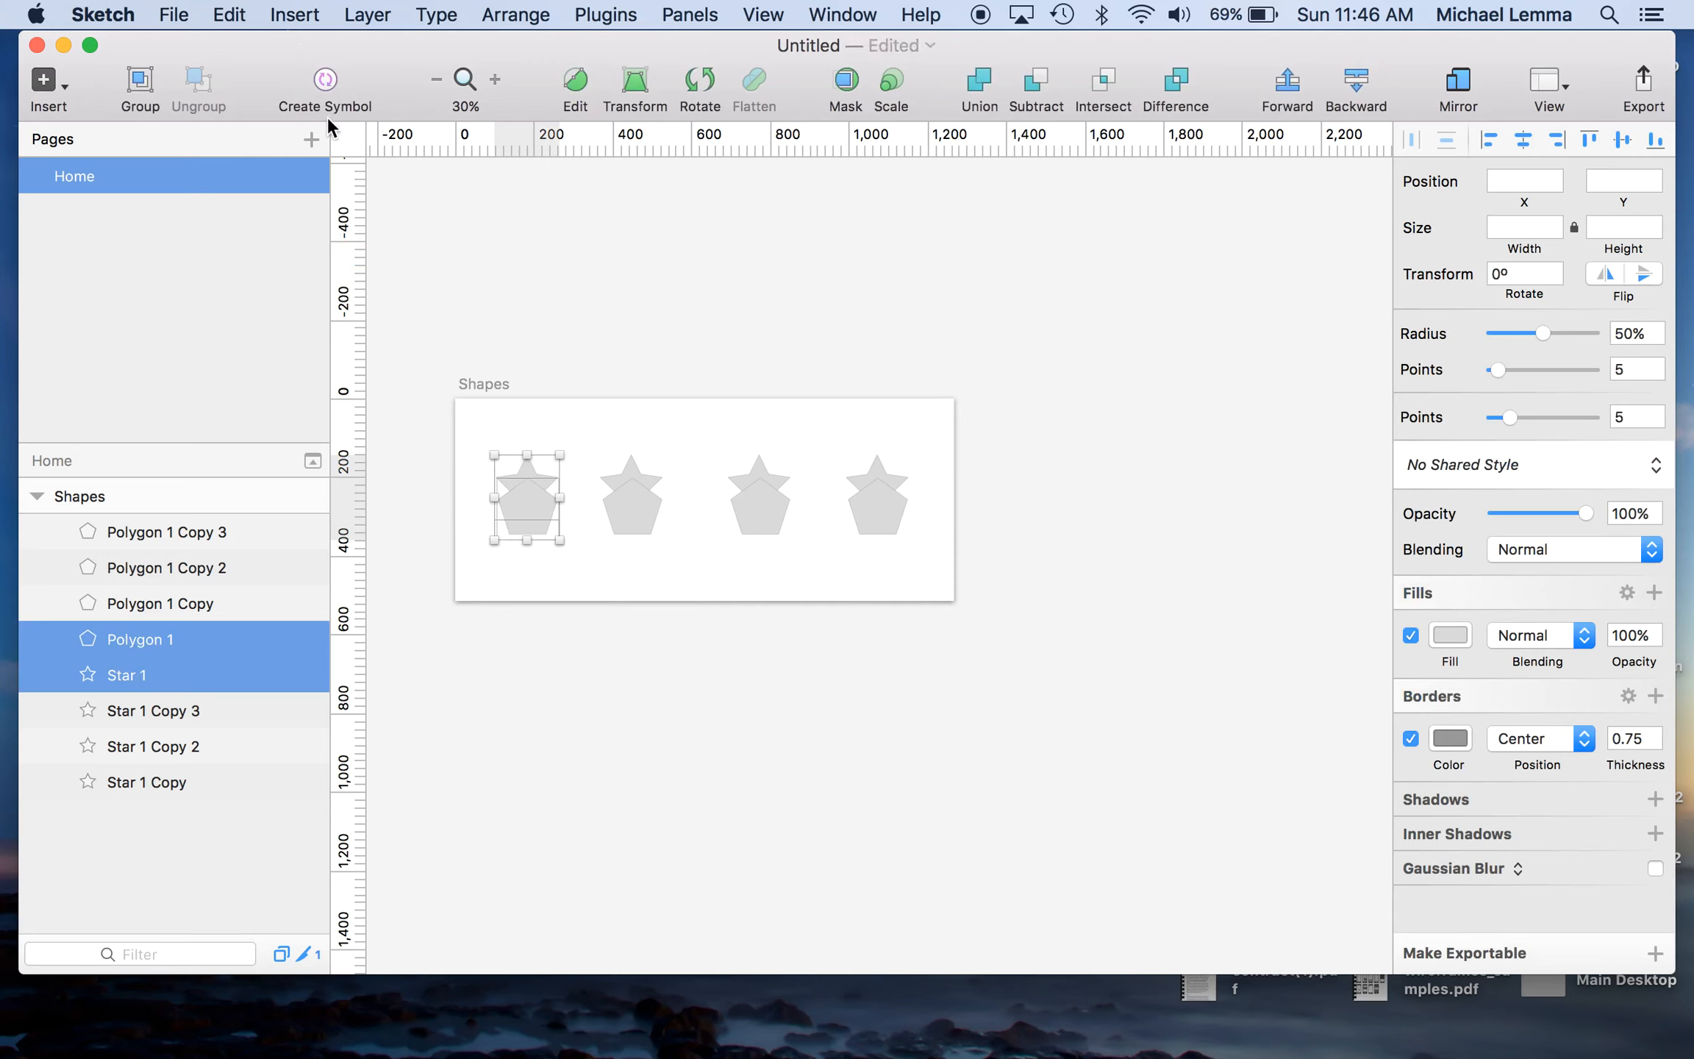
pyautogui.click(494, 81)
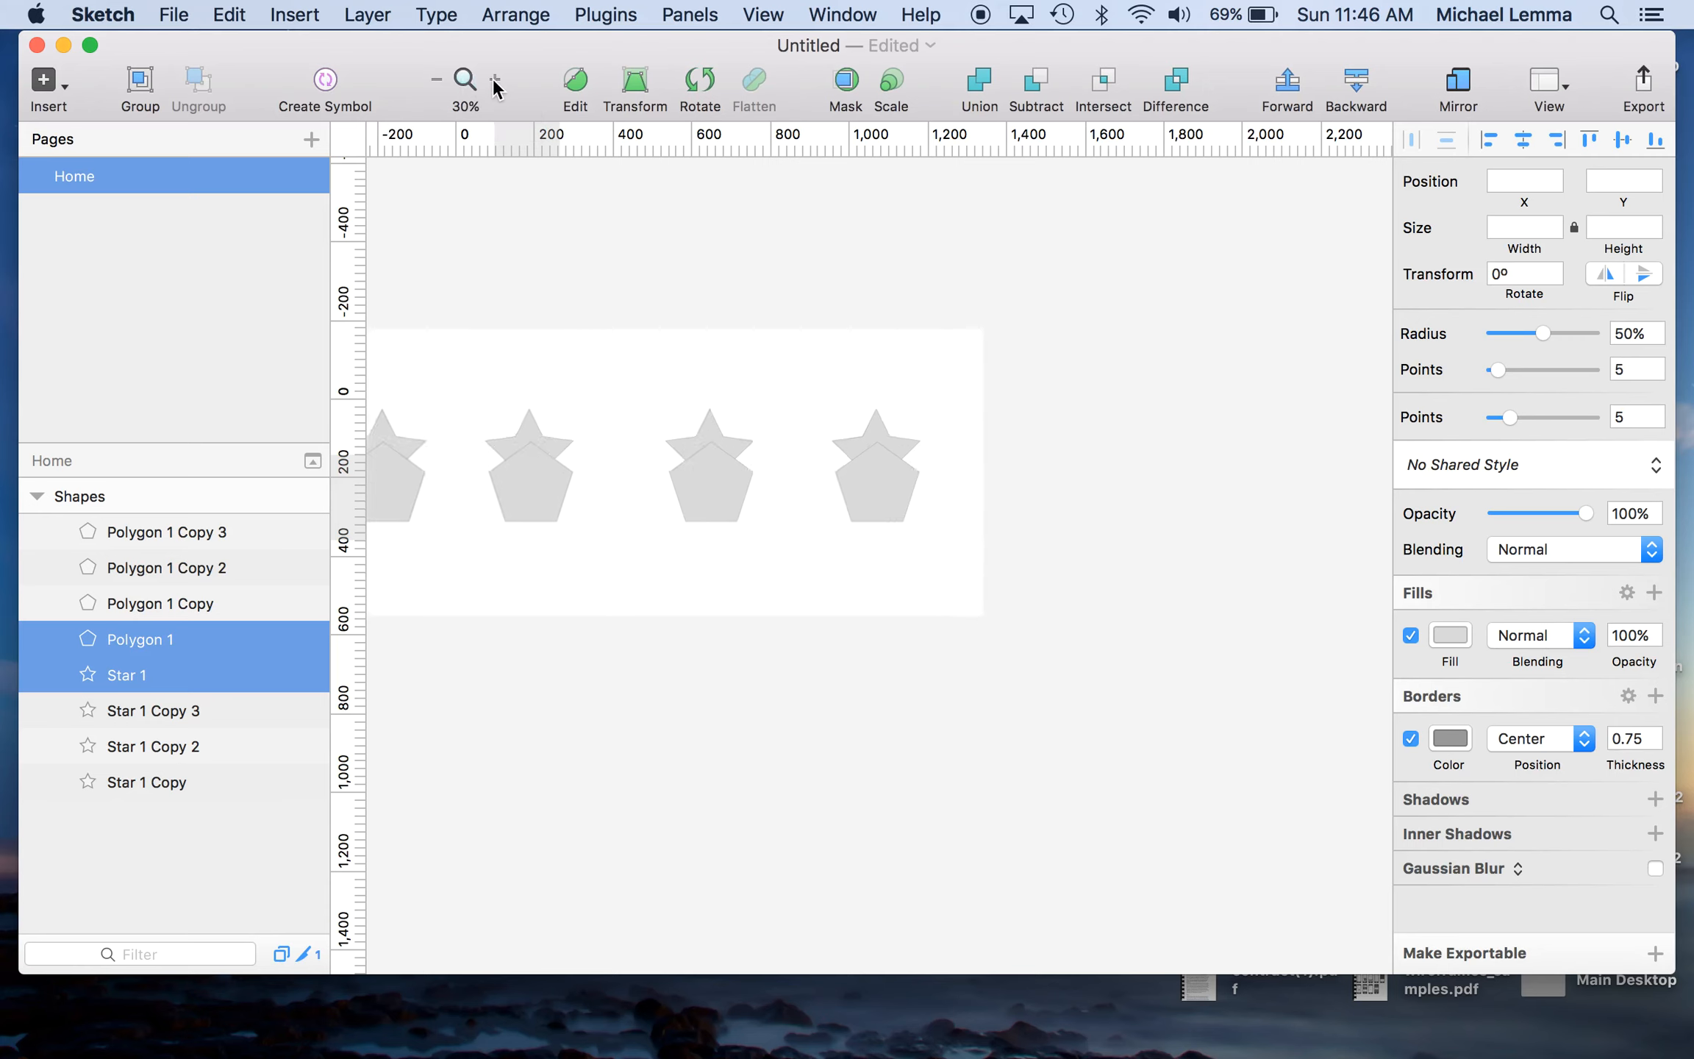
pyautogui.click(495, 80)
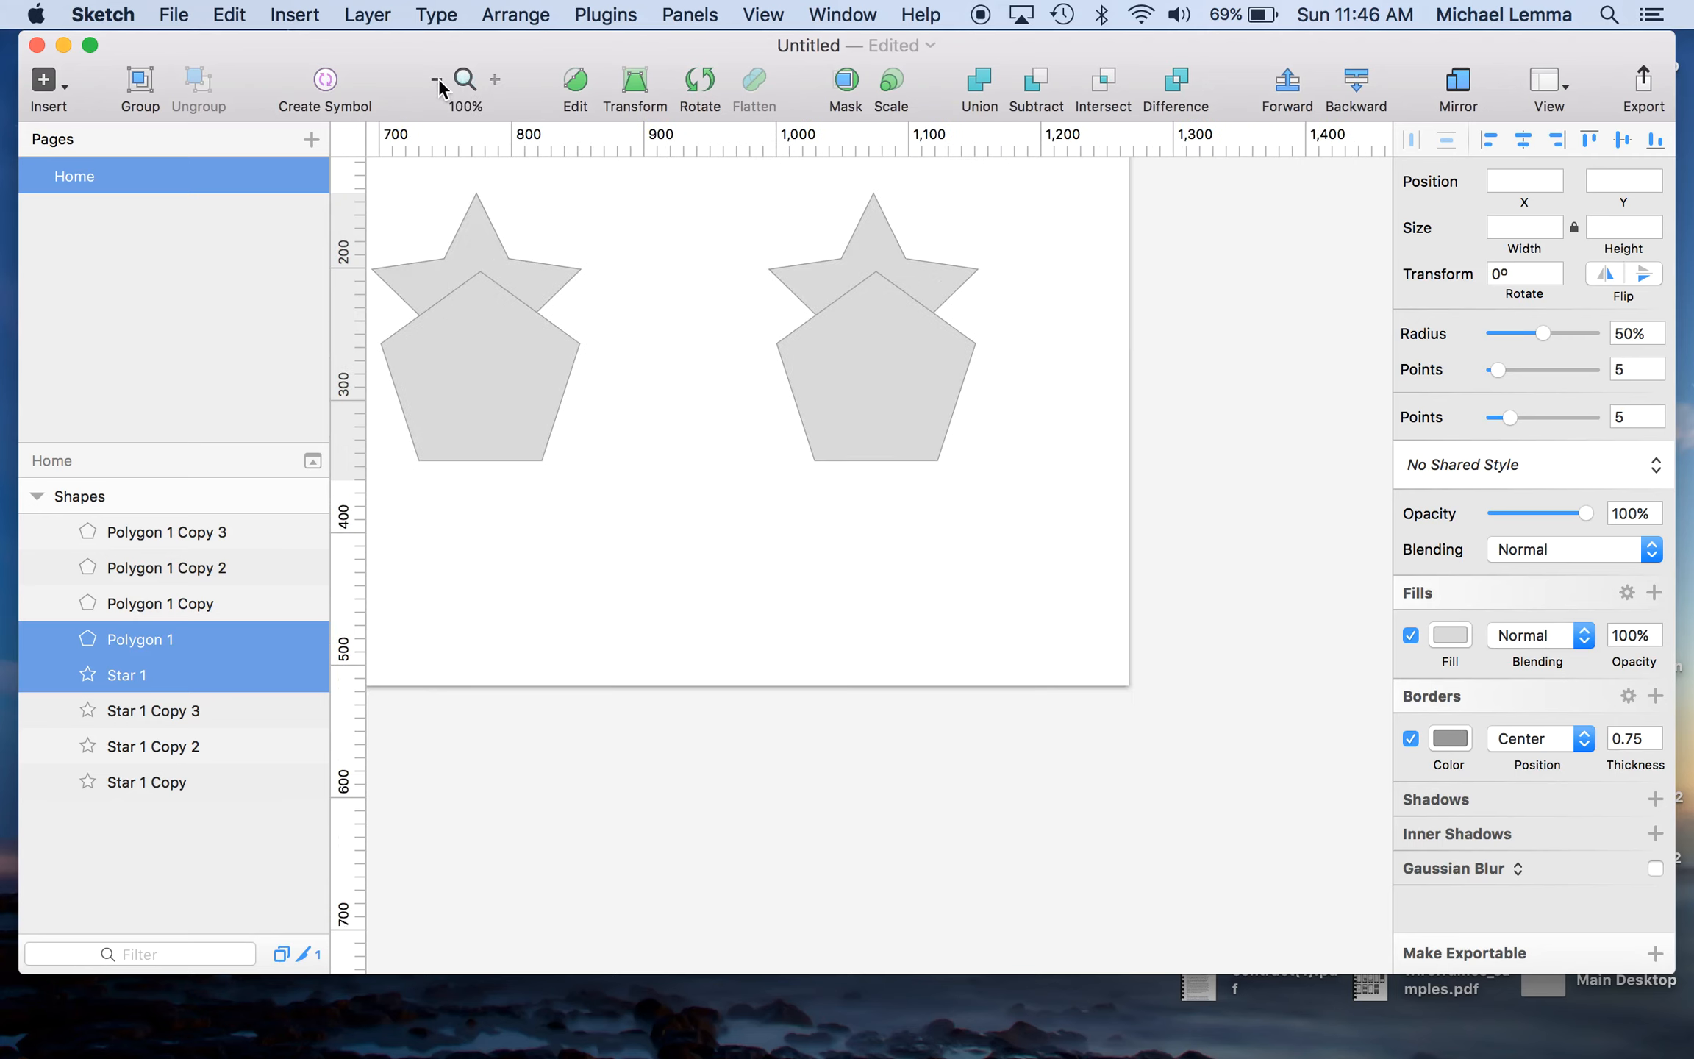
pyautogui.click(437, 83)
pyautogui.click(438, 82)
pyautogui.press('super+plus')
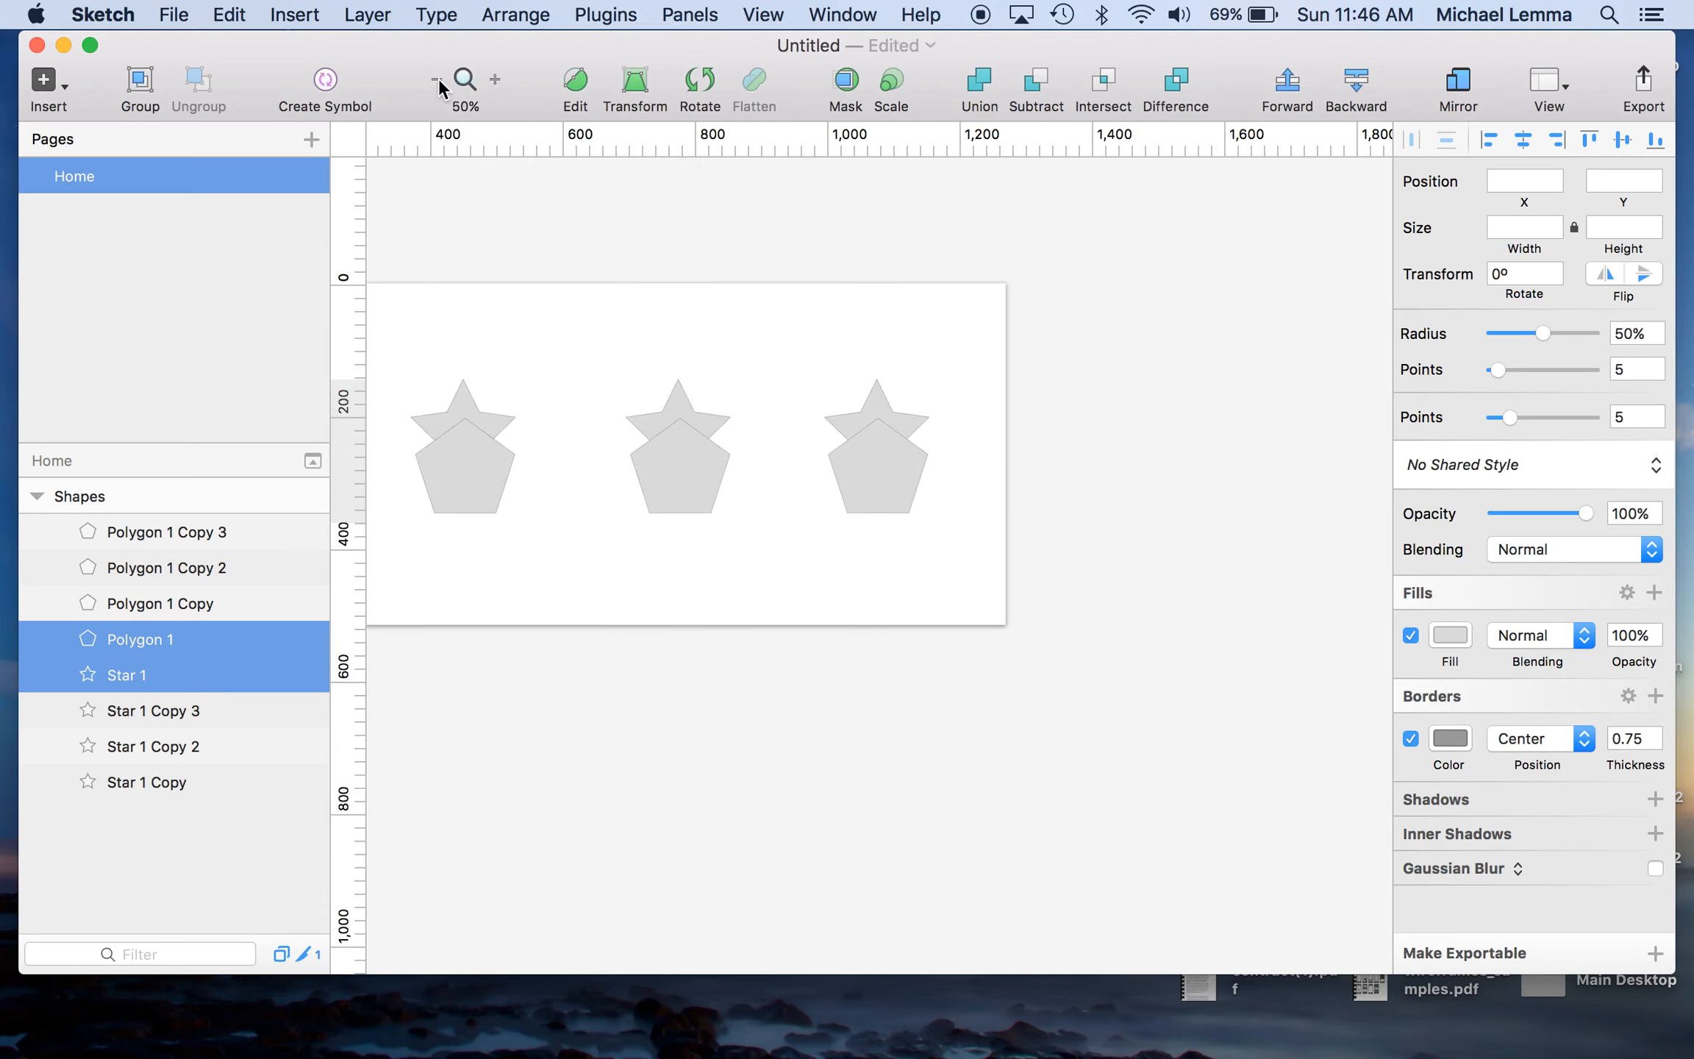
pyautogui.click(438, 83)
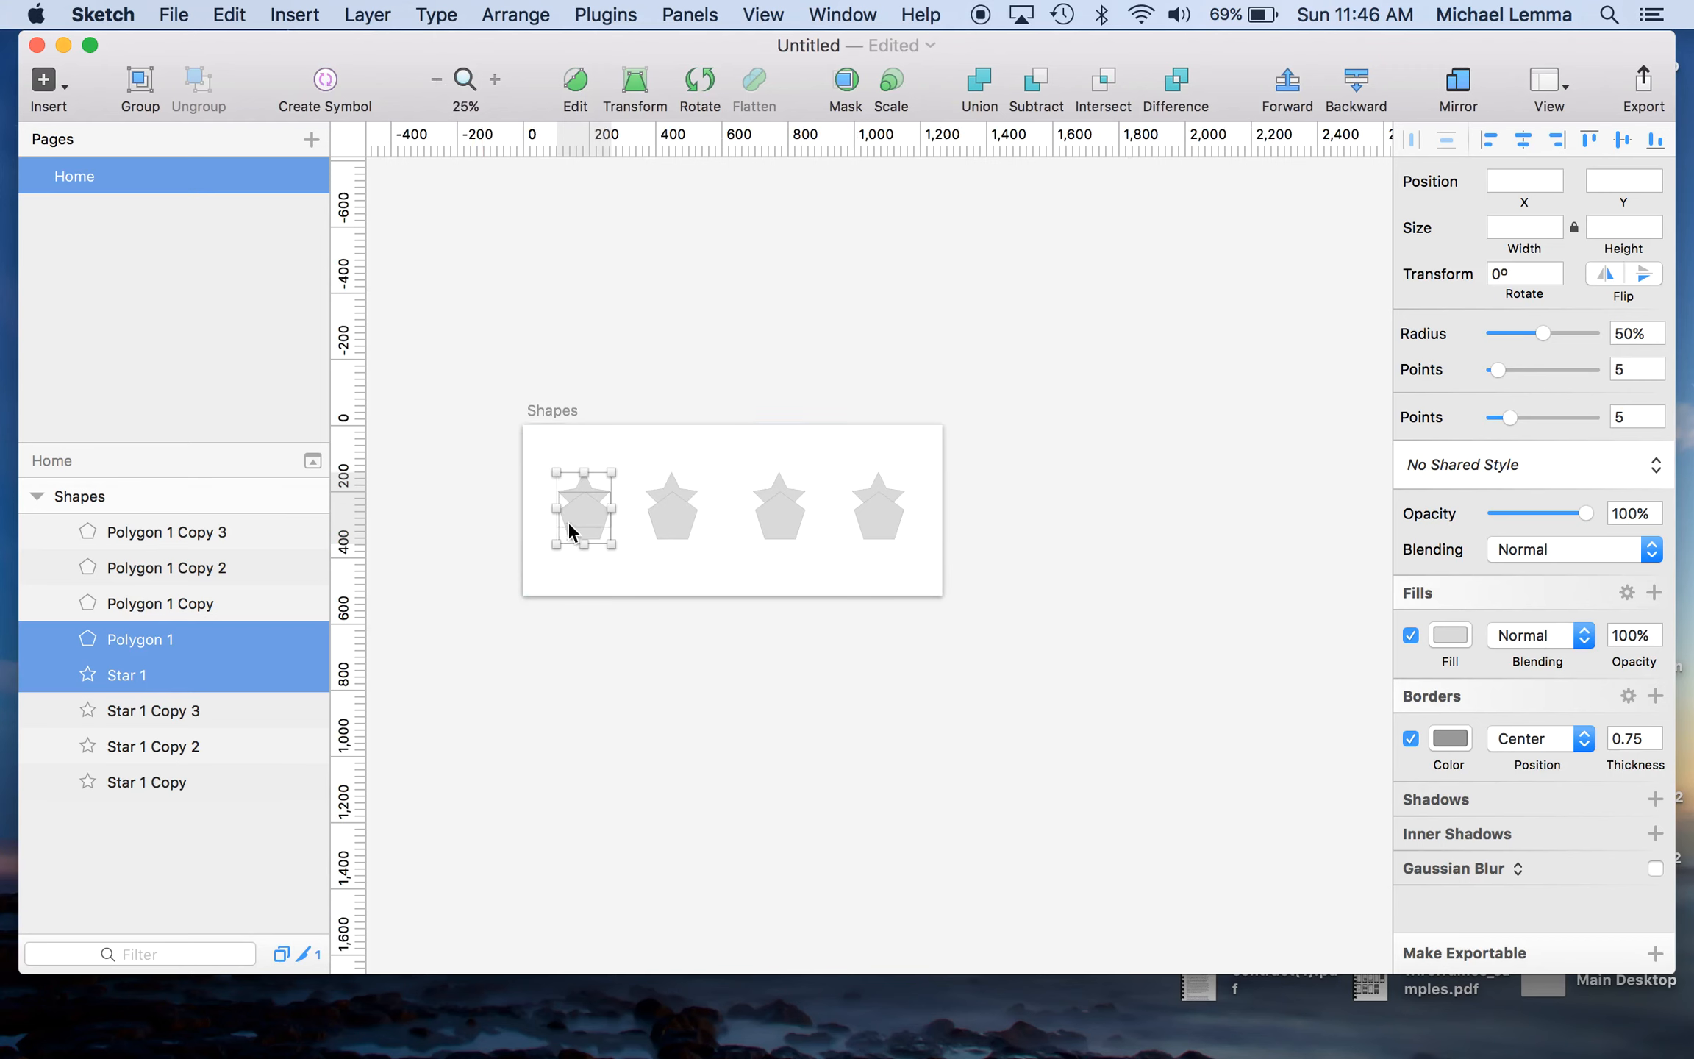
pyautogui.scroll(5, 484, 528)
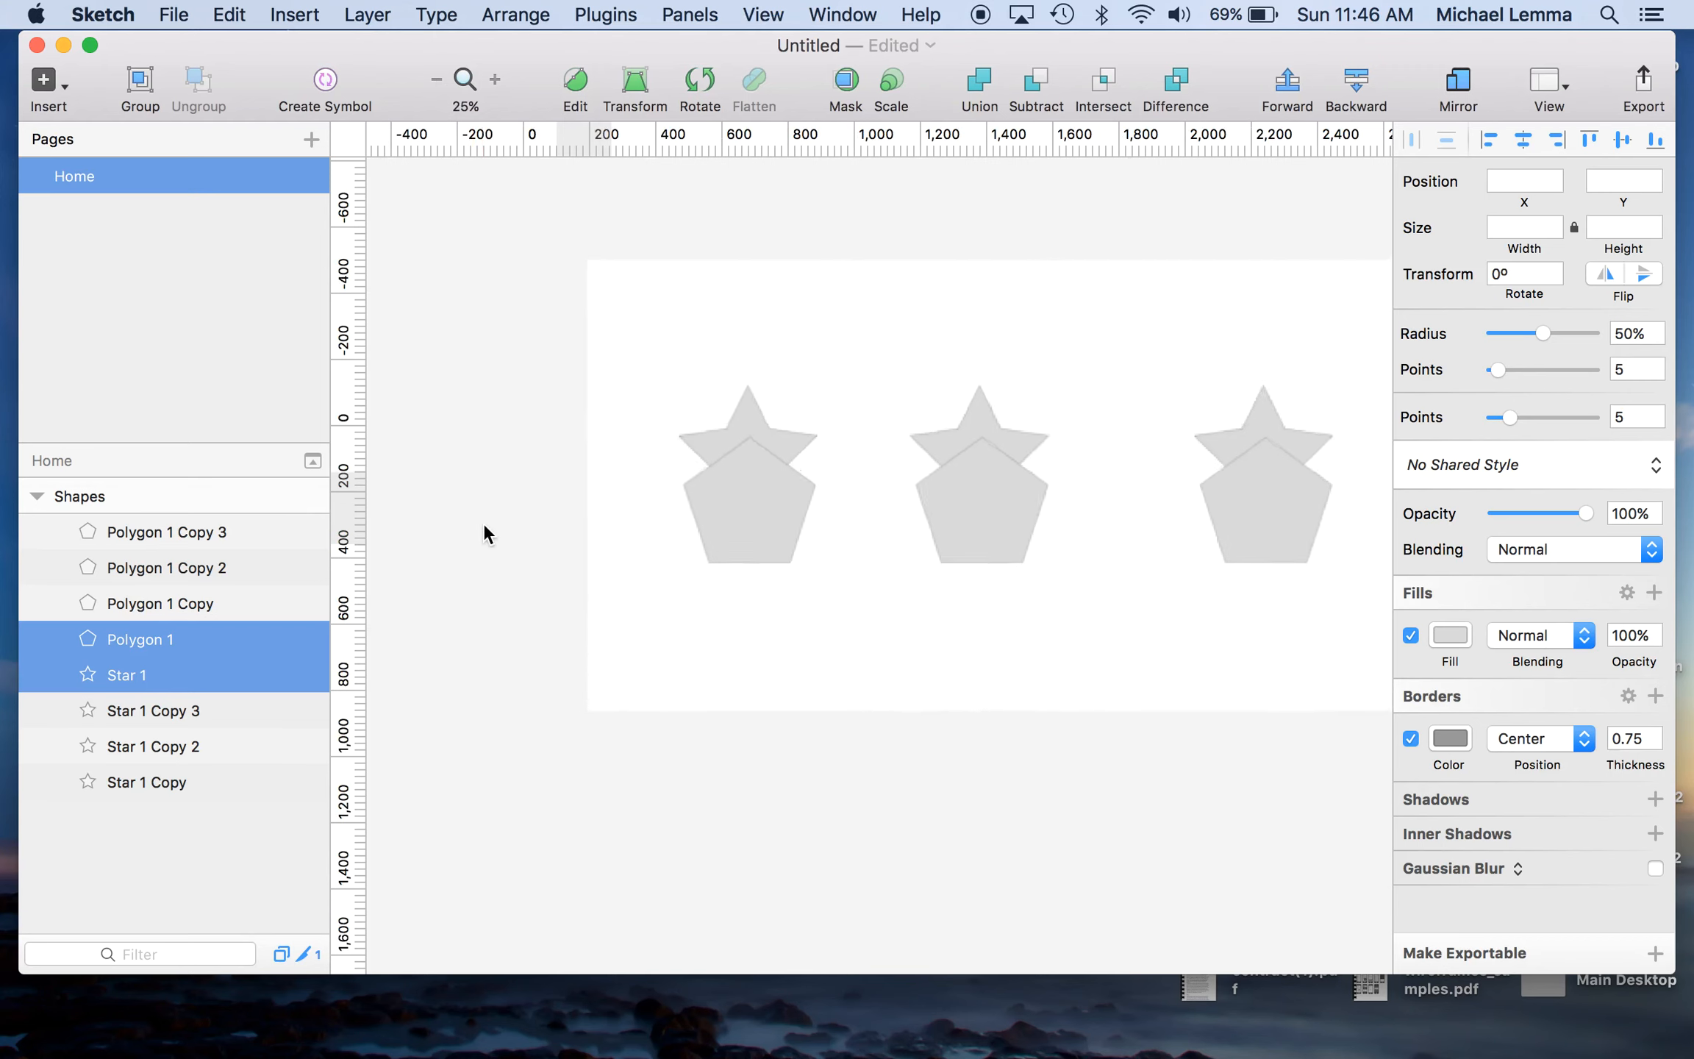
# Open the first pentagon for point editing and try moving its top point to about X 334, Y 44, undoing the move.
pyautogui.click(627, 414)
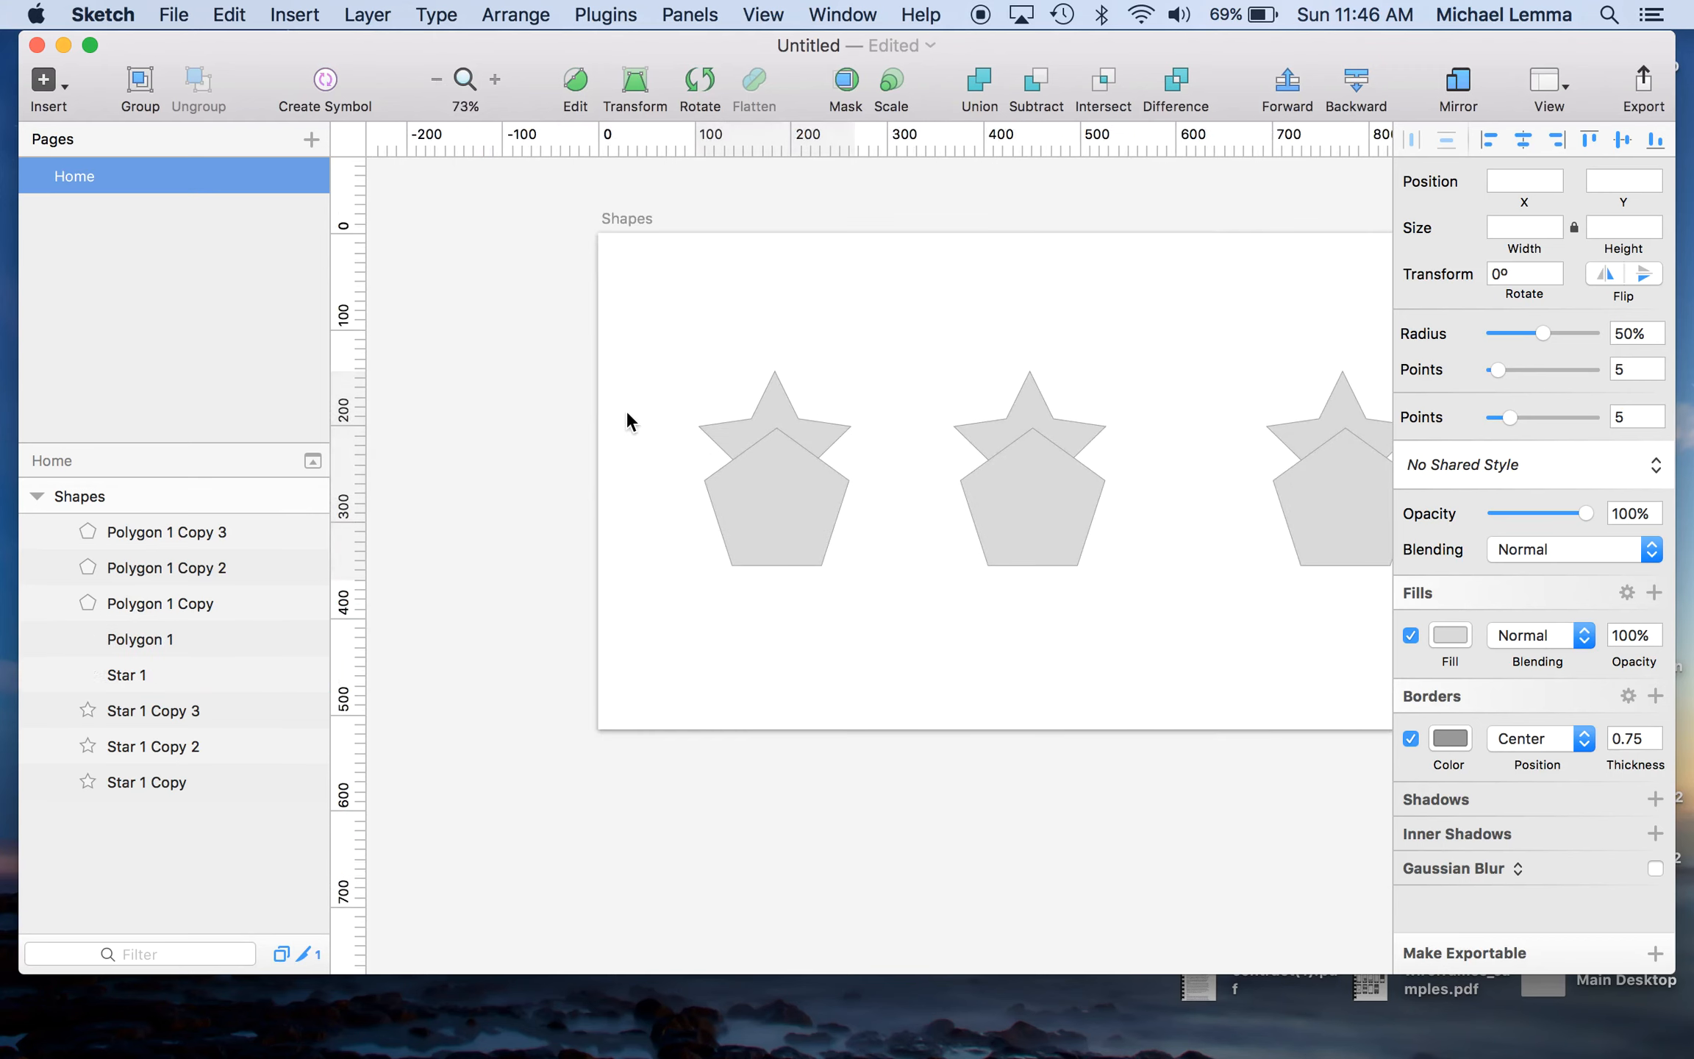
pyautogui.click(768, 392)
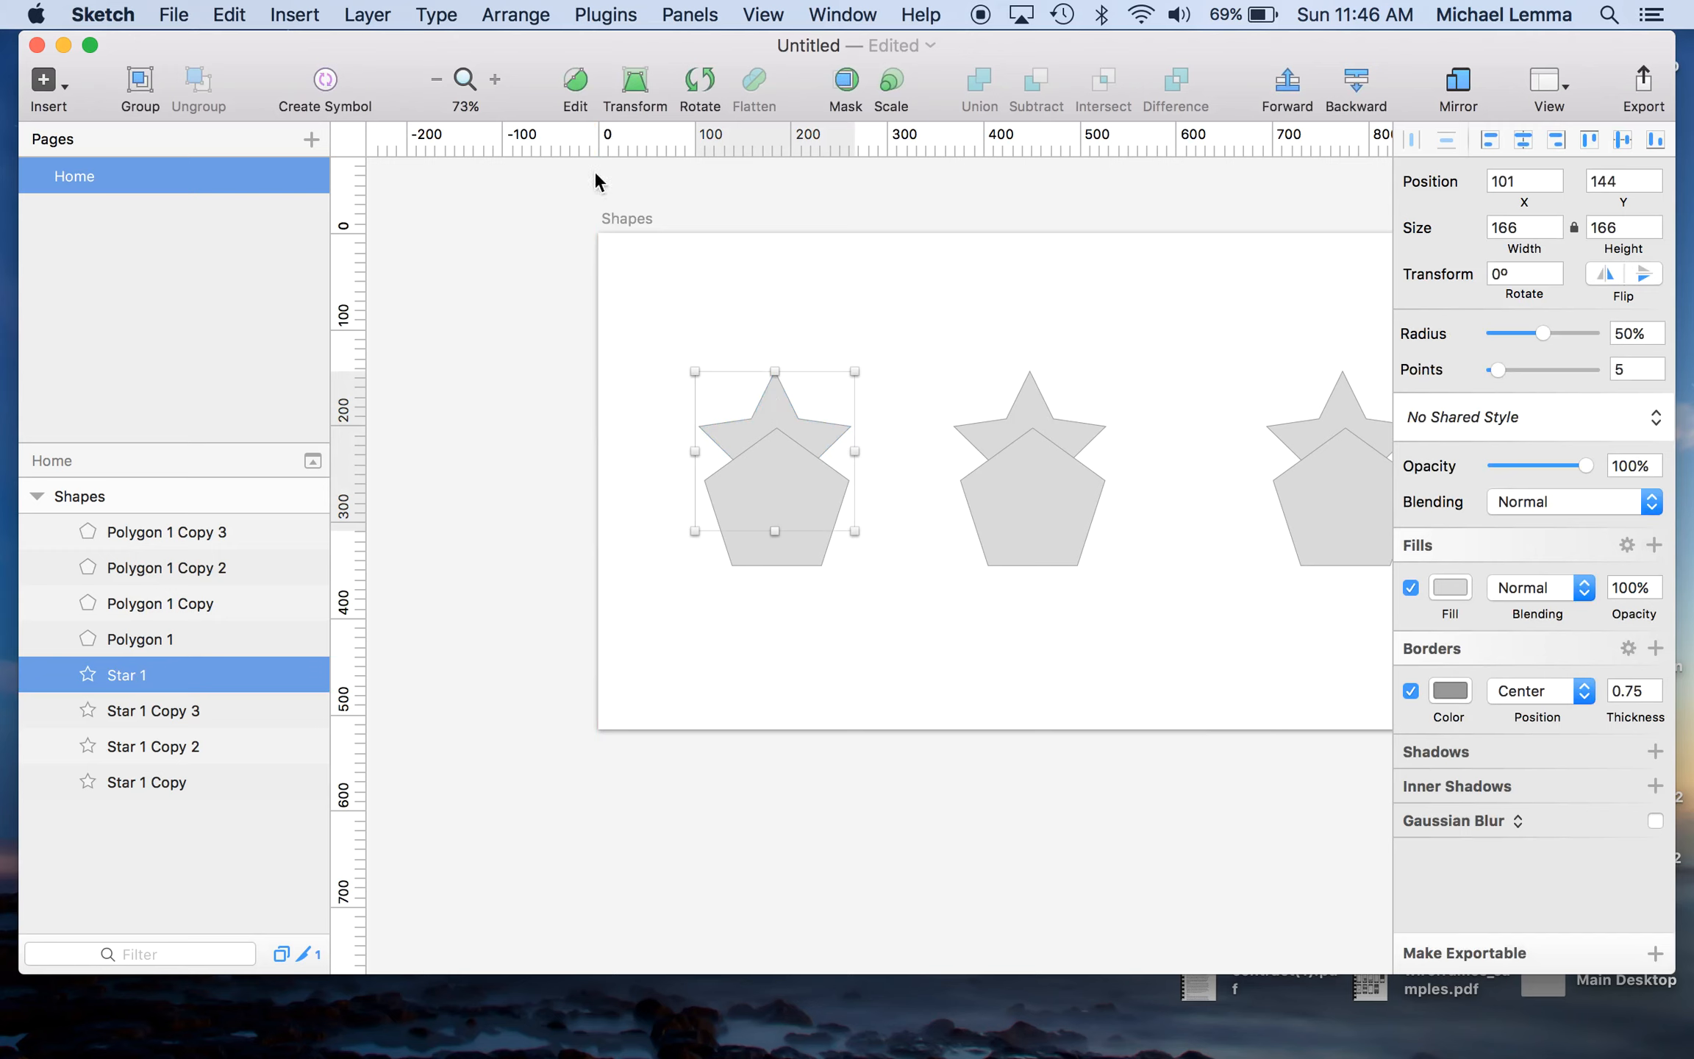
pyautogui.click(771, 499)
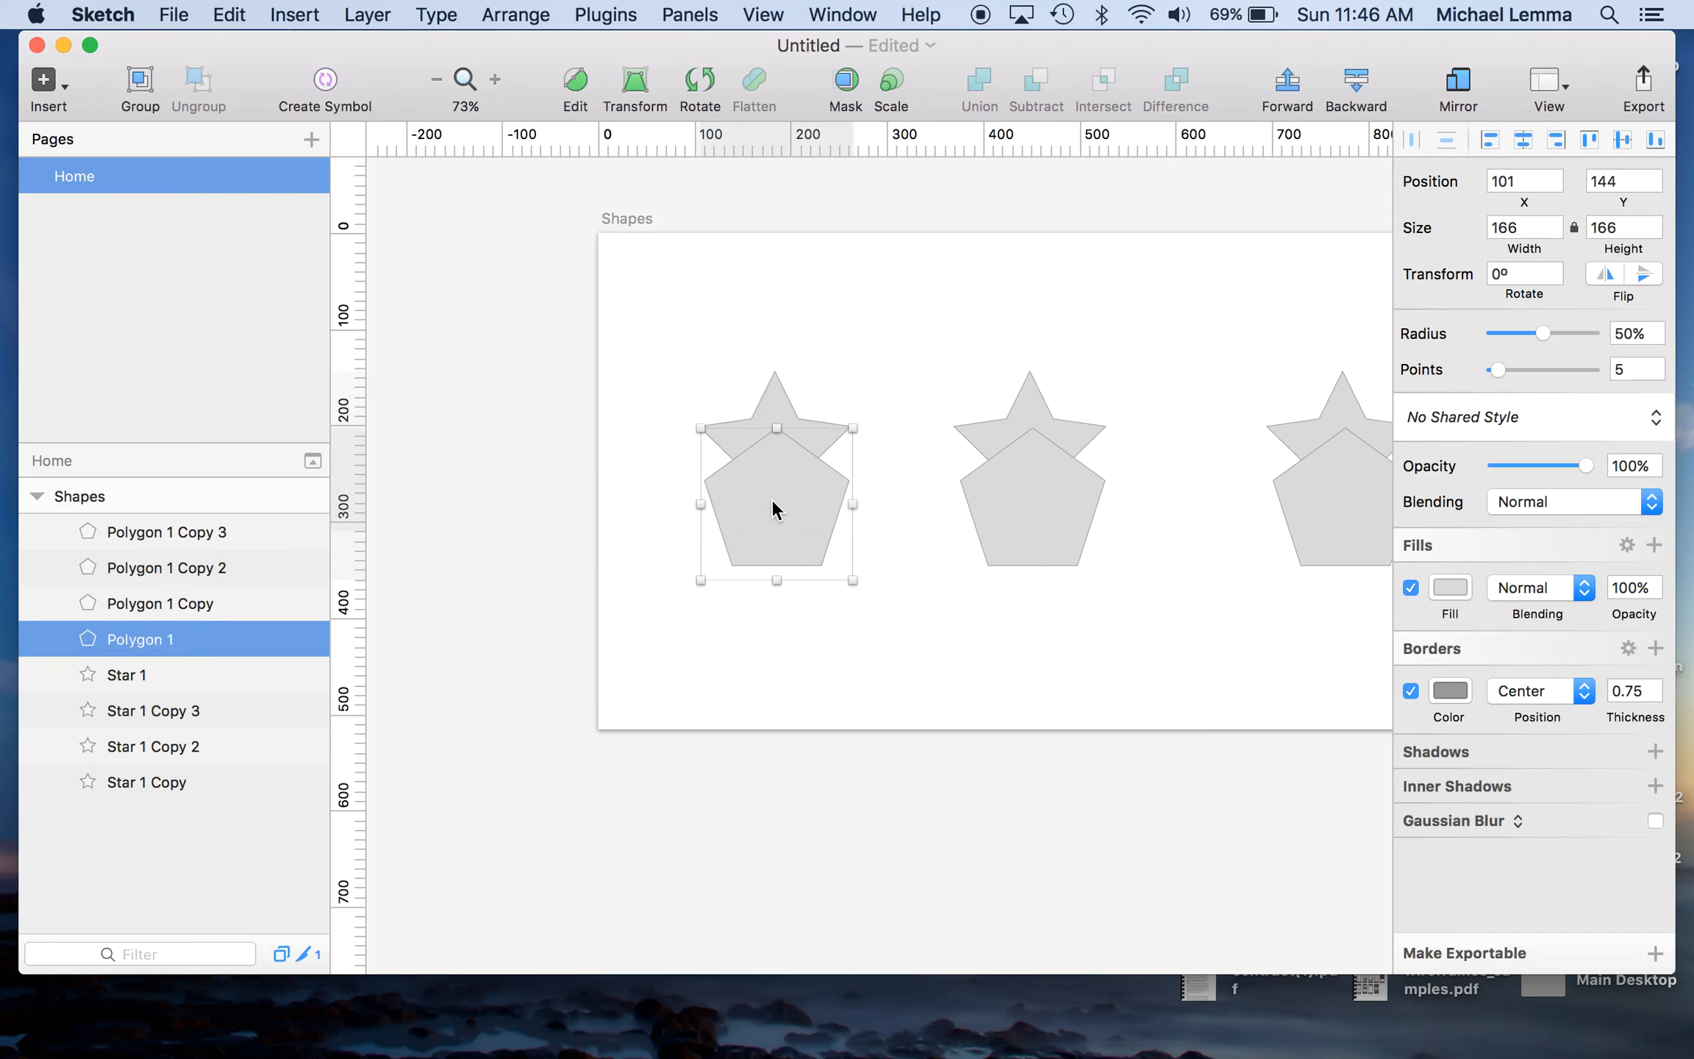
pyautogui.click(574, 81)
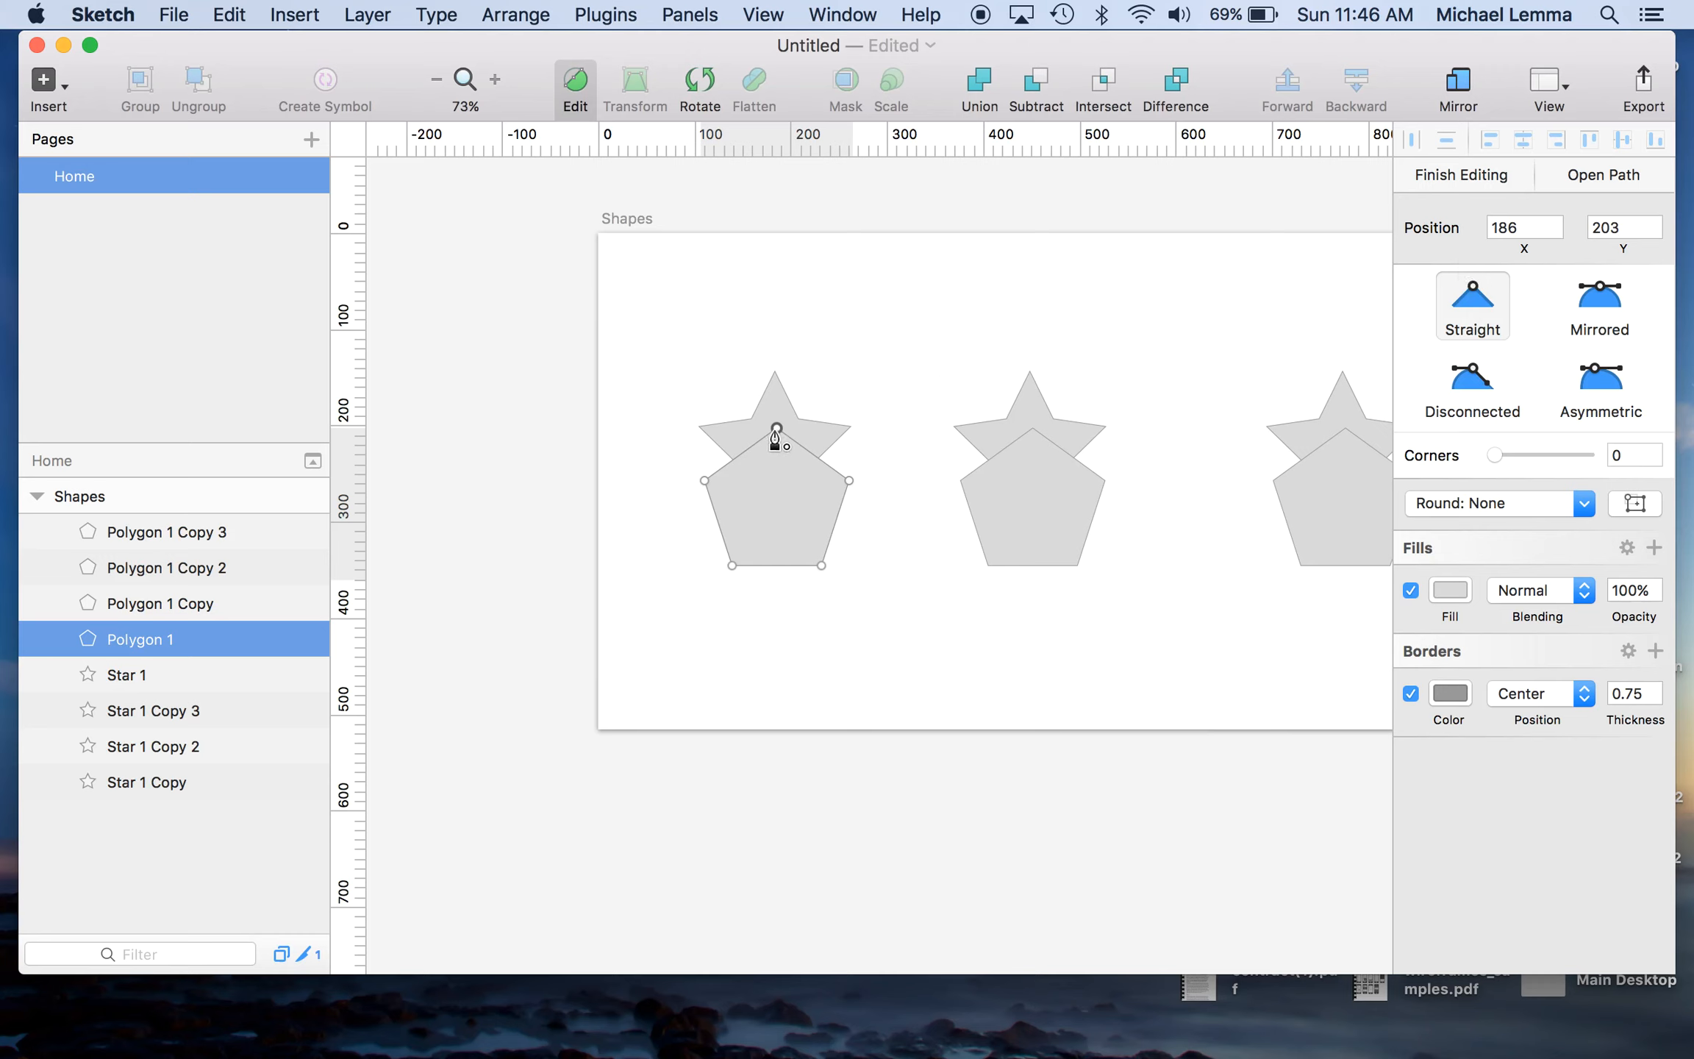
pyautogui.moveTo(775, 430); pyautogui.dragTo(919, 278)
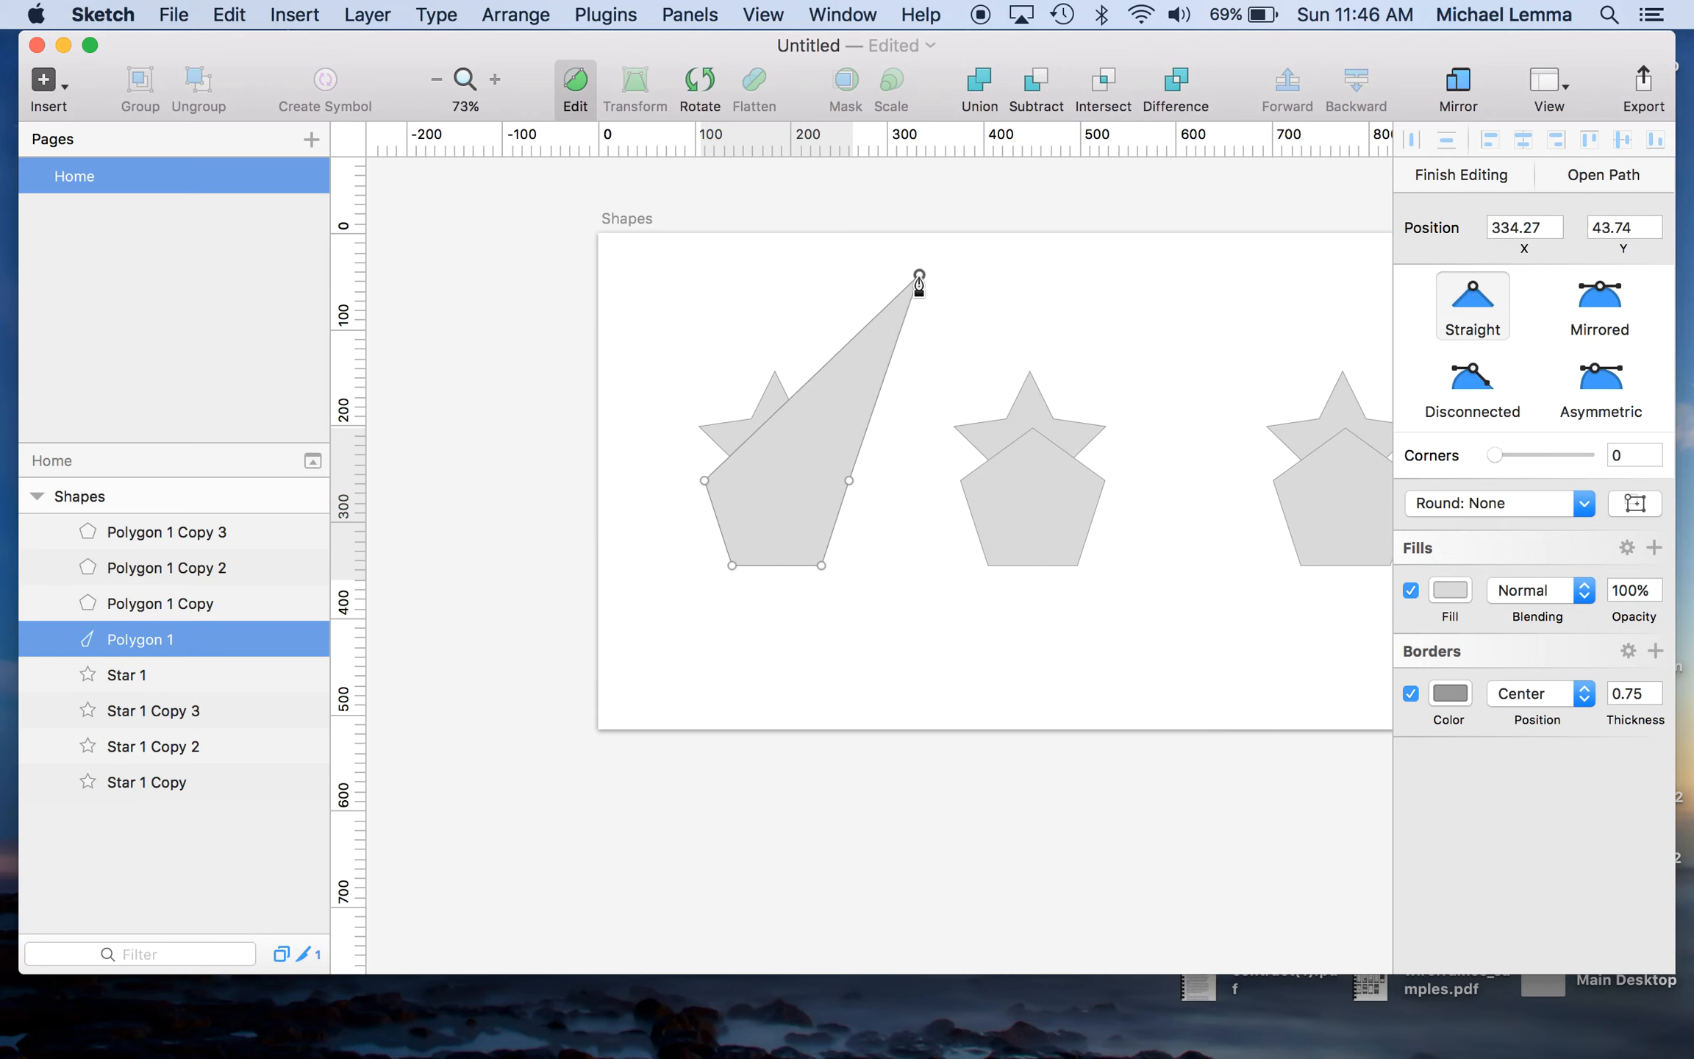
pyautogui.press('super+z')
# Try the Mirrored and Disconnected point types on the pentagon's top point, and set it to Asymmetric.
pyautogui.click(1592, 291)
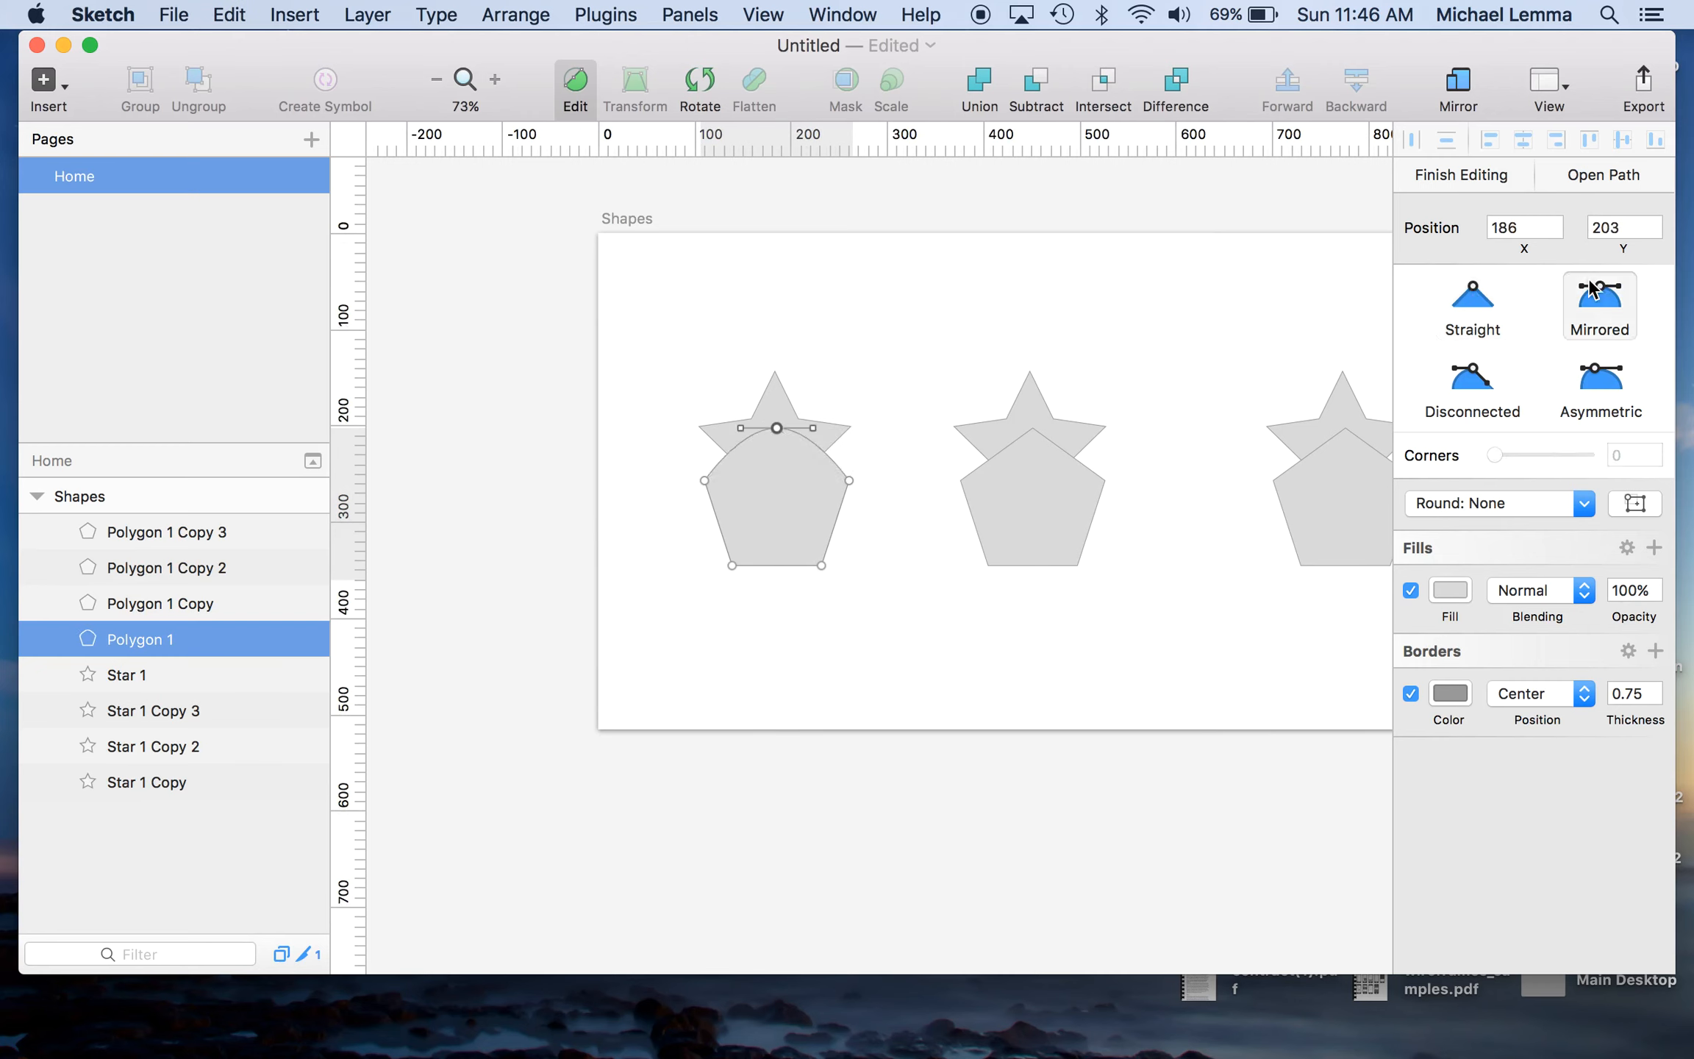
pyautogui.click(1464, 384)
pyautogui.click(1554, 398)
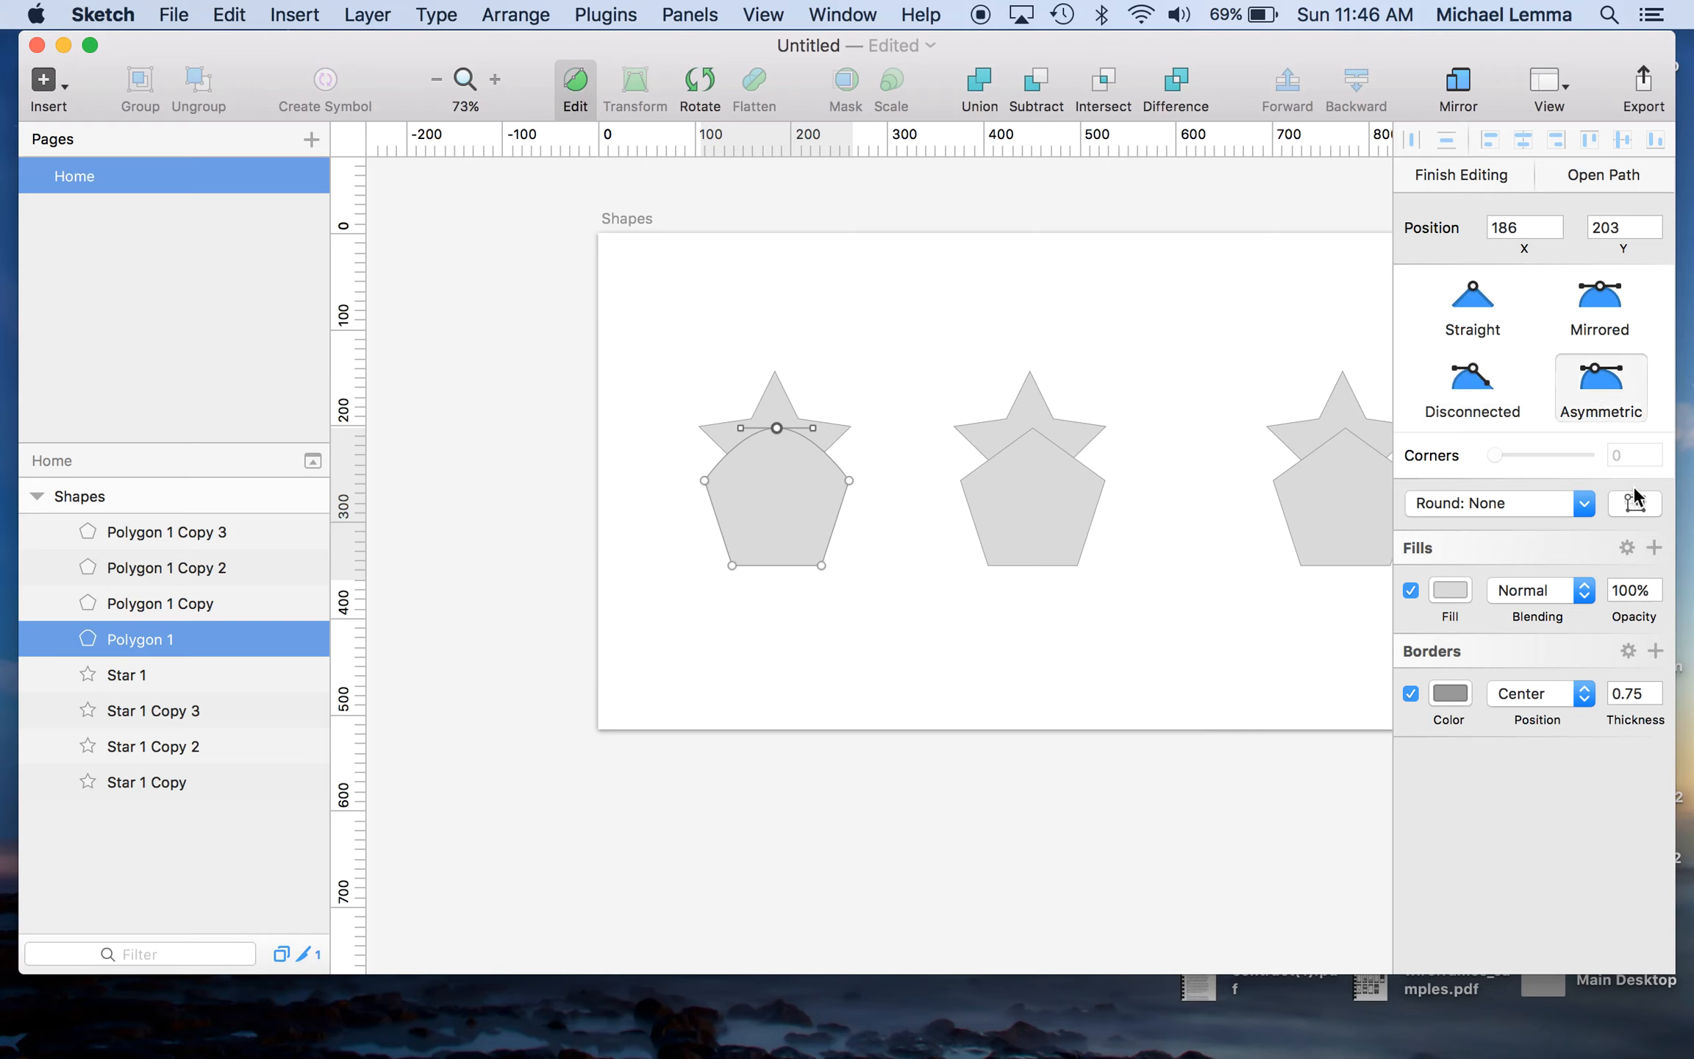
# Try rounding the pentagon's points to half pixels and full pixel edges, and return to no pixel rounding.
pyautogui.click(1562, 506)
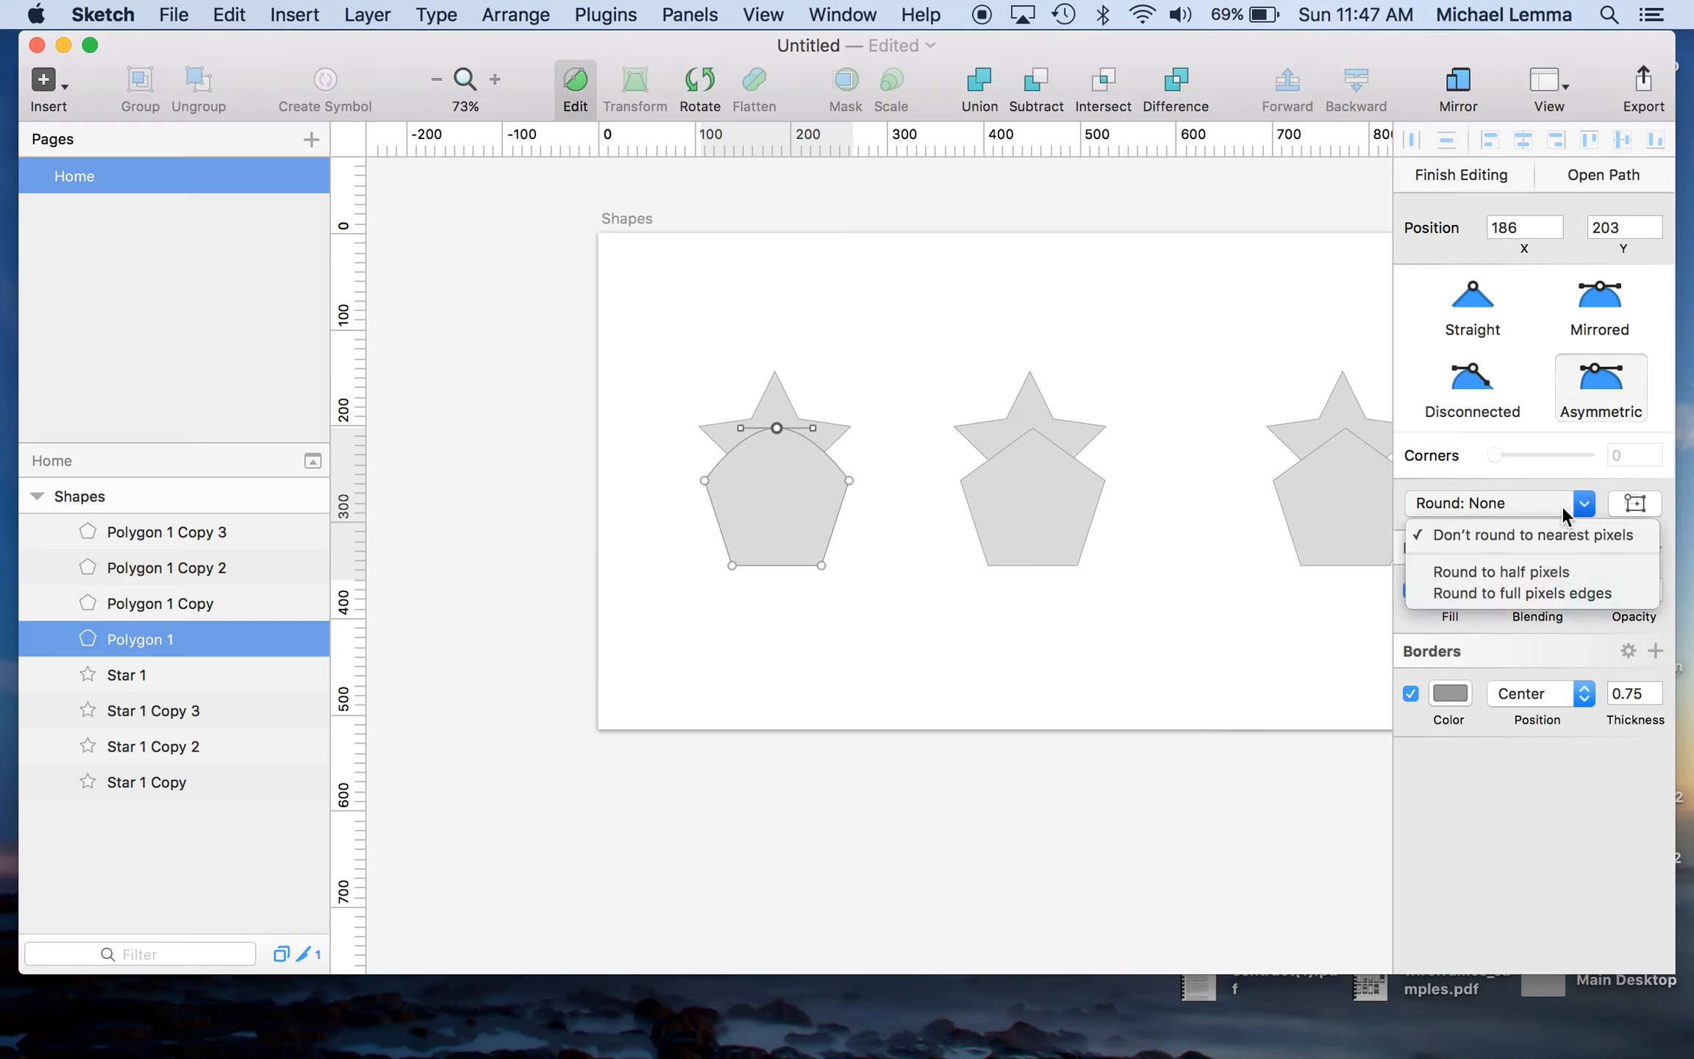
pyautogui.click(1532, 573)
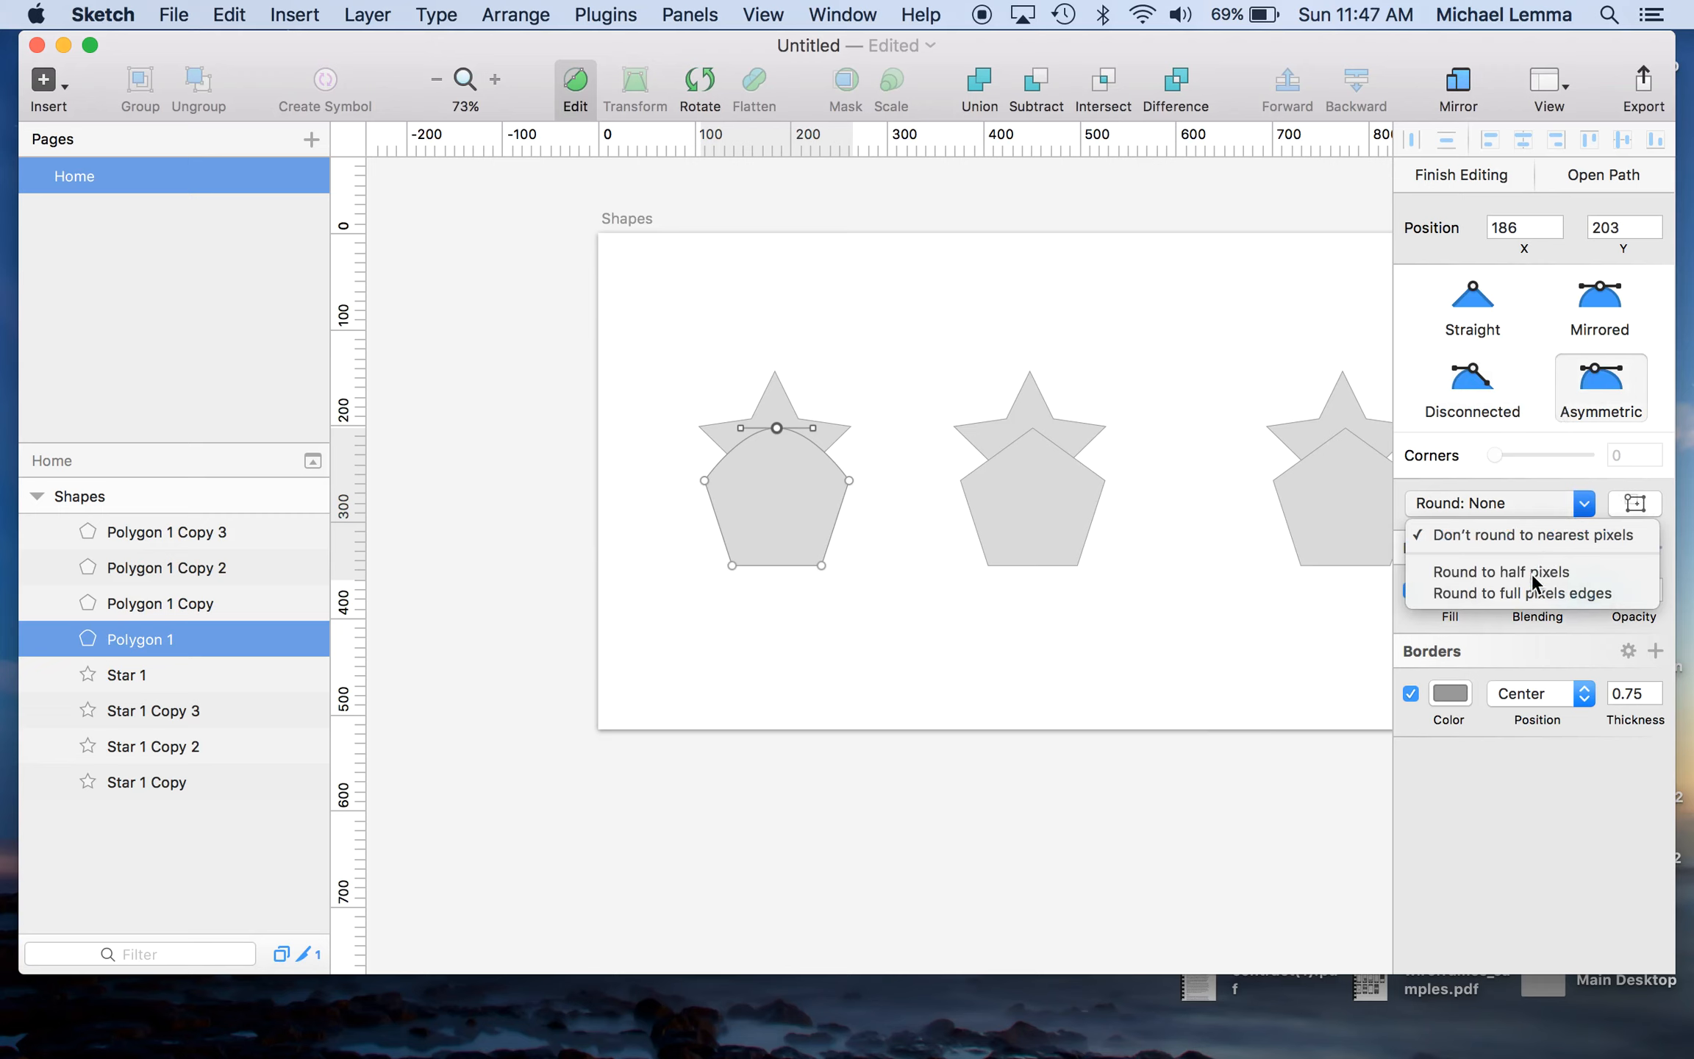
pyautogui.click(1510, 507)
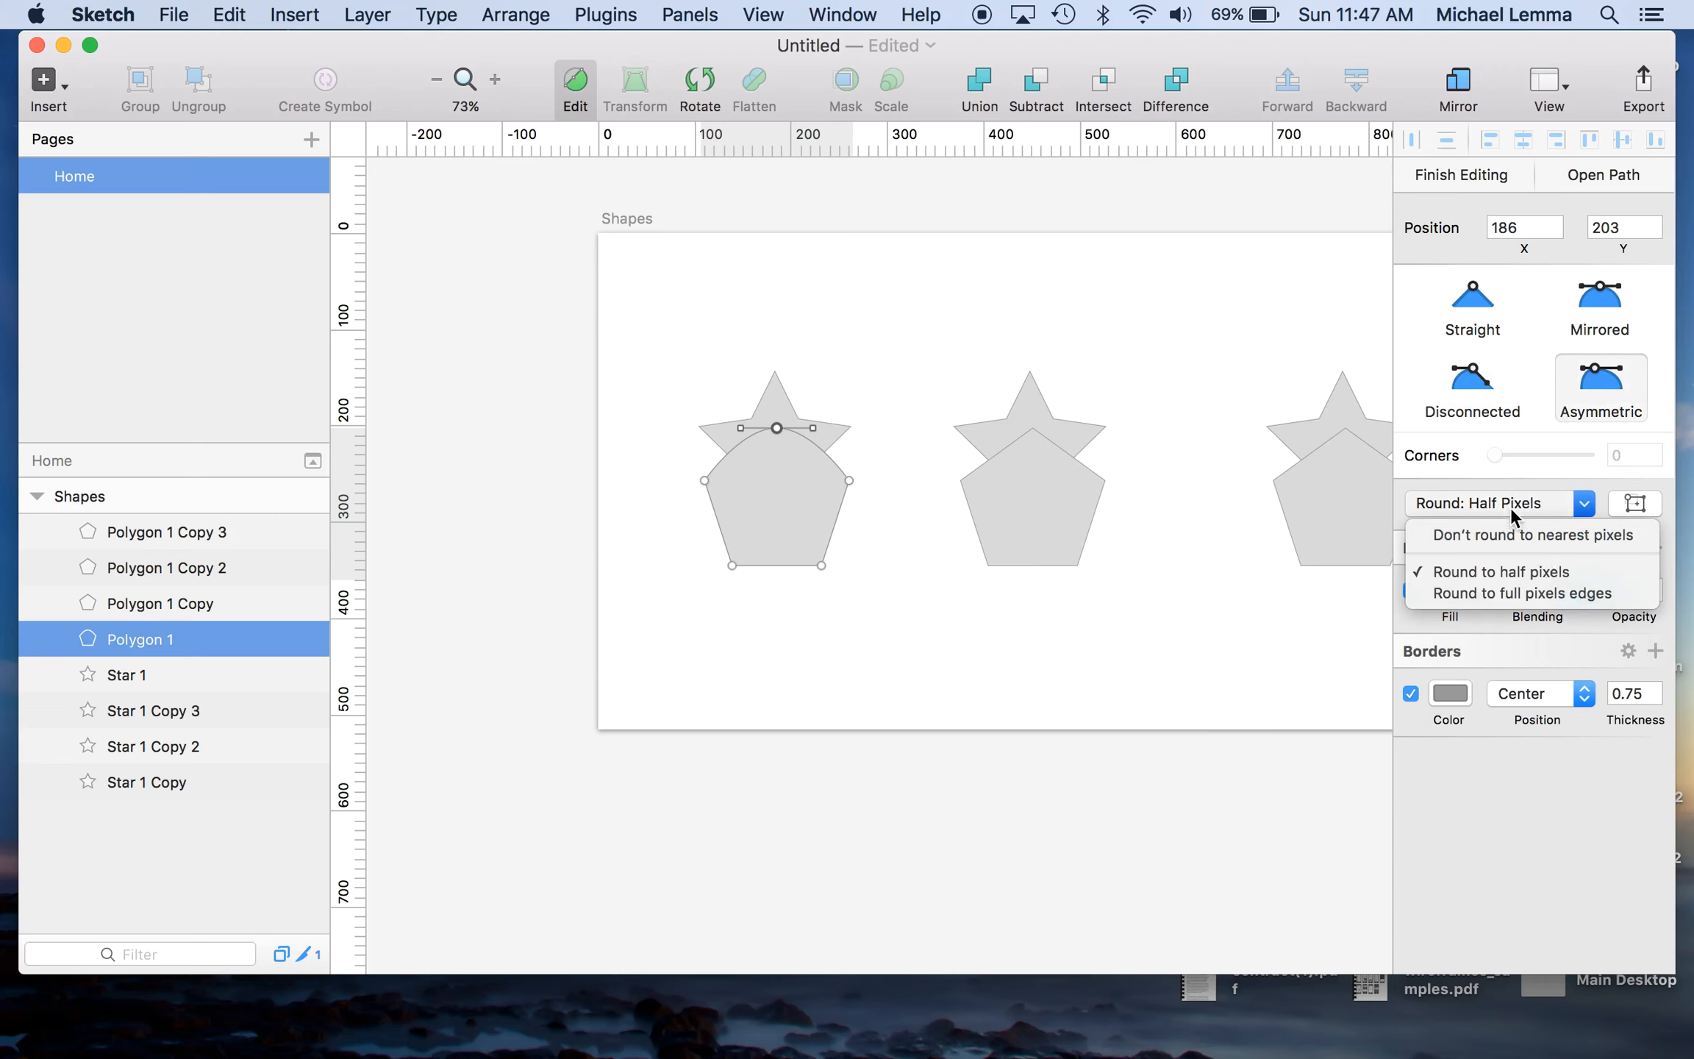
pyautogui.click(1511, 596)
pyautogui.click(1467, 503)
pyautogui.click(1459, 541)
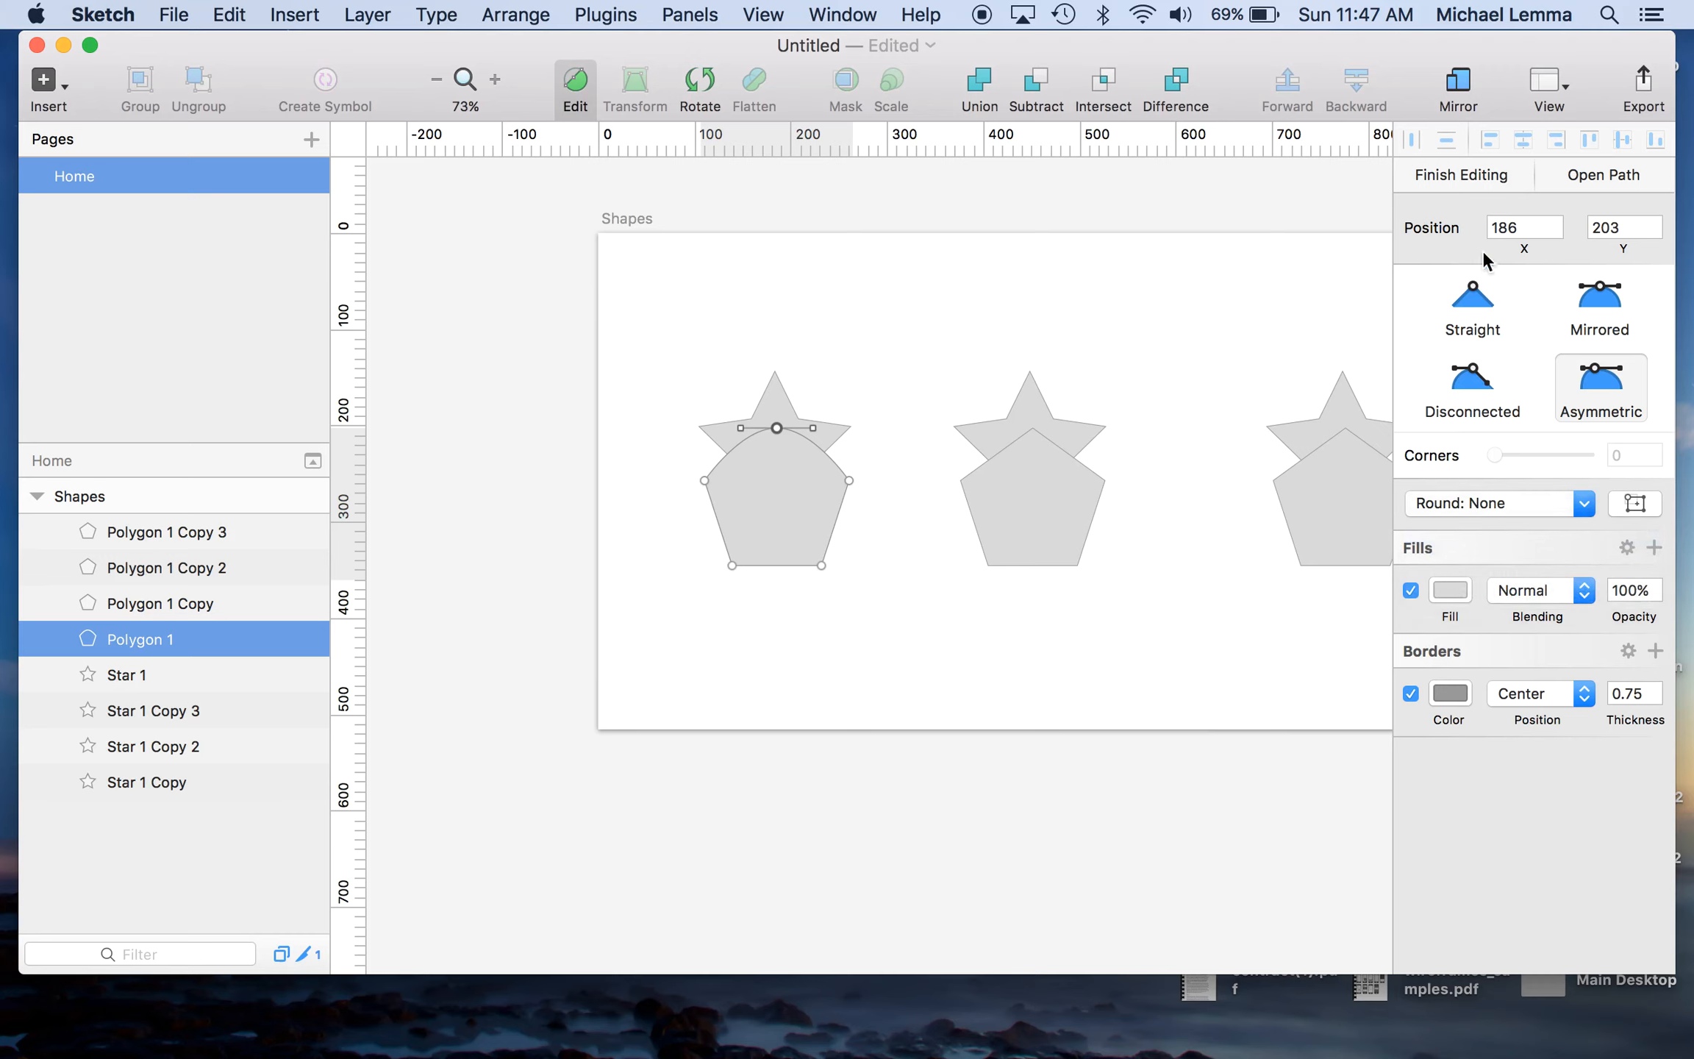
# Try opening the pentagon's path, undo that change, and finish editing the shape.
pyautogui.click(1586, 175)
pyautogui.press('super+z')
pyautogui.click(1469, 174)
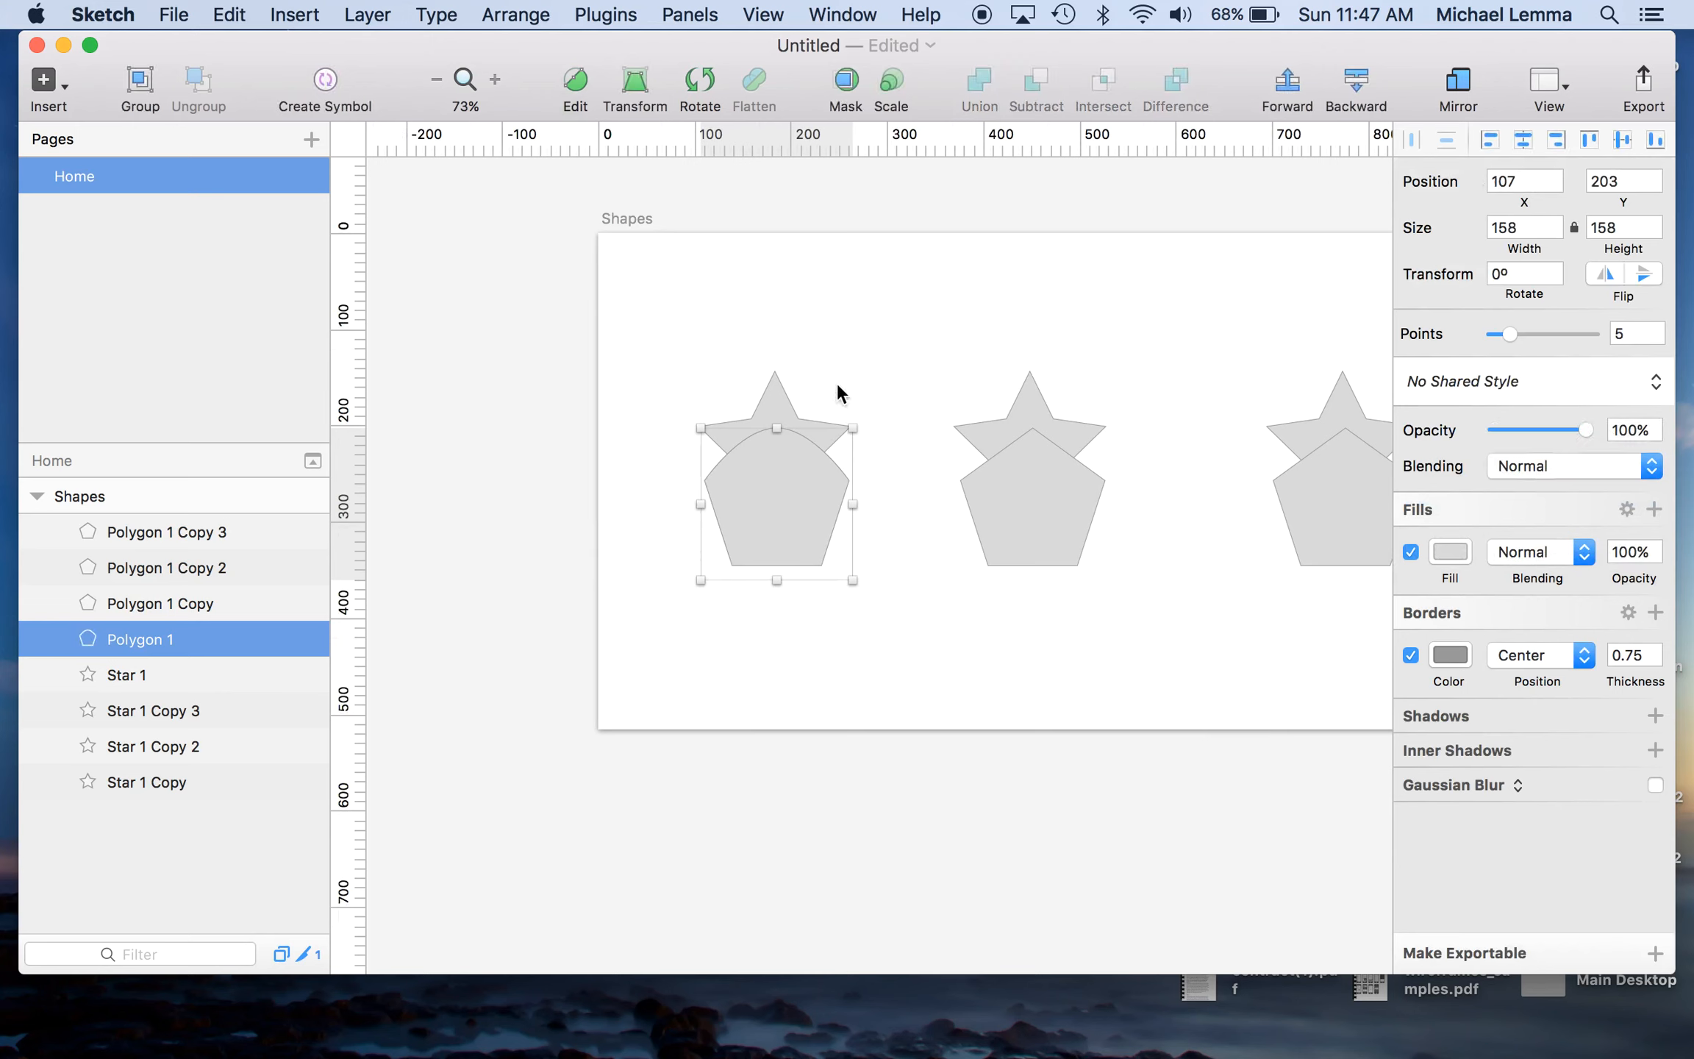
pyautogui.click(842, 345)
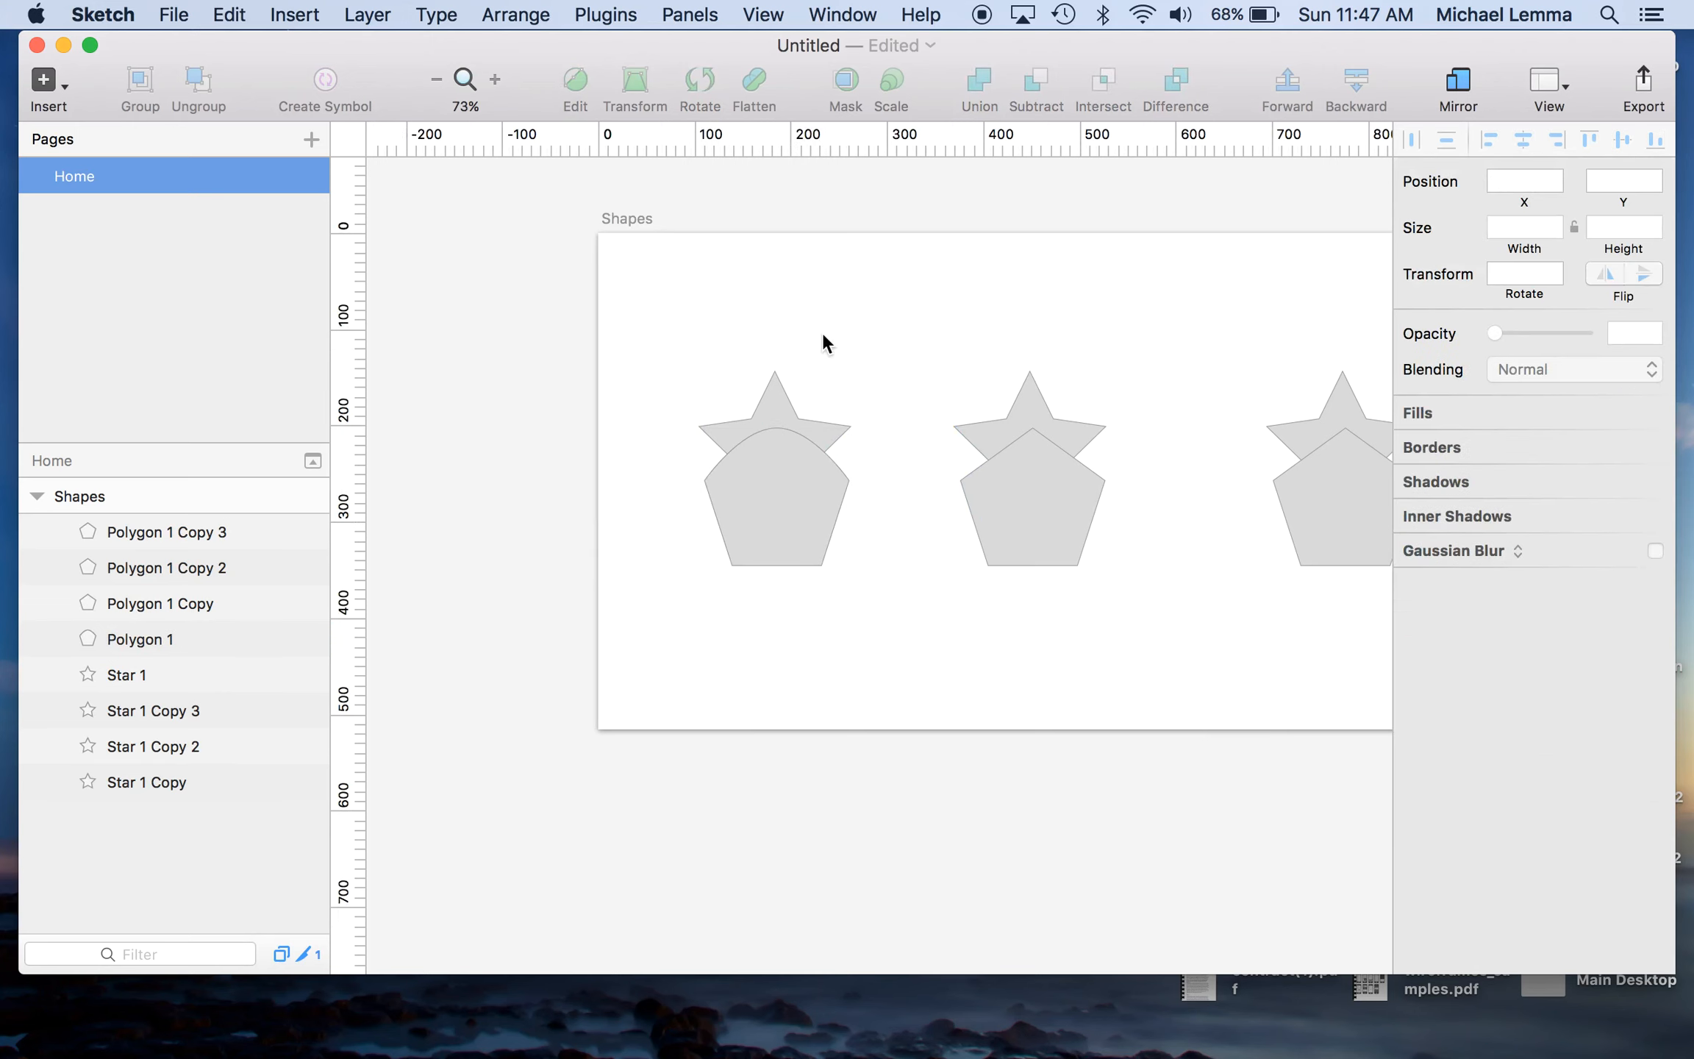
# Try distorting the first pentagon with the Transform tool by pulling its corner and side handles outward.
pyautogui.click(771, 507)
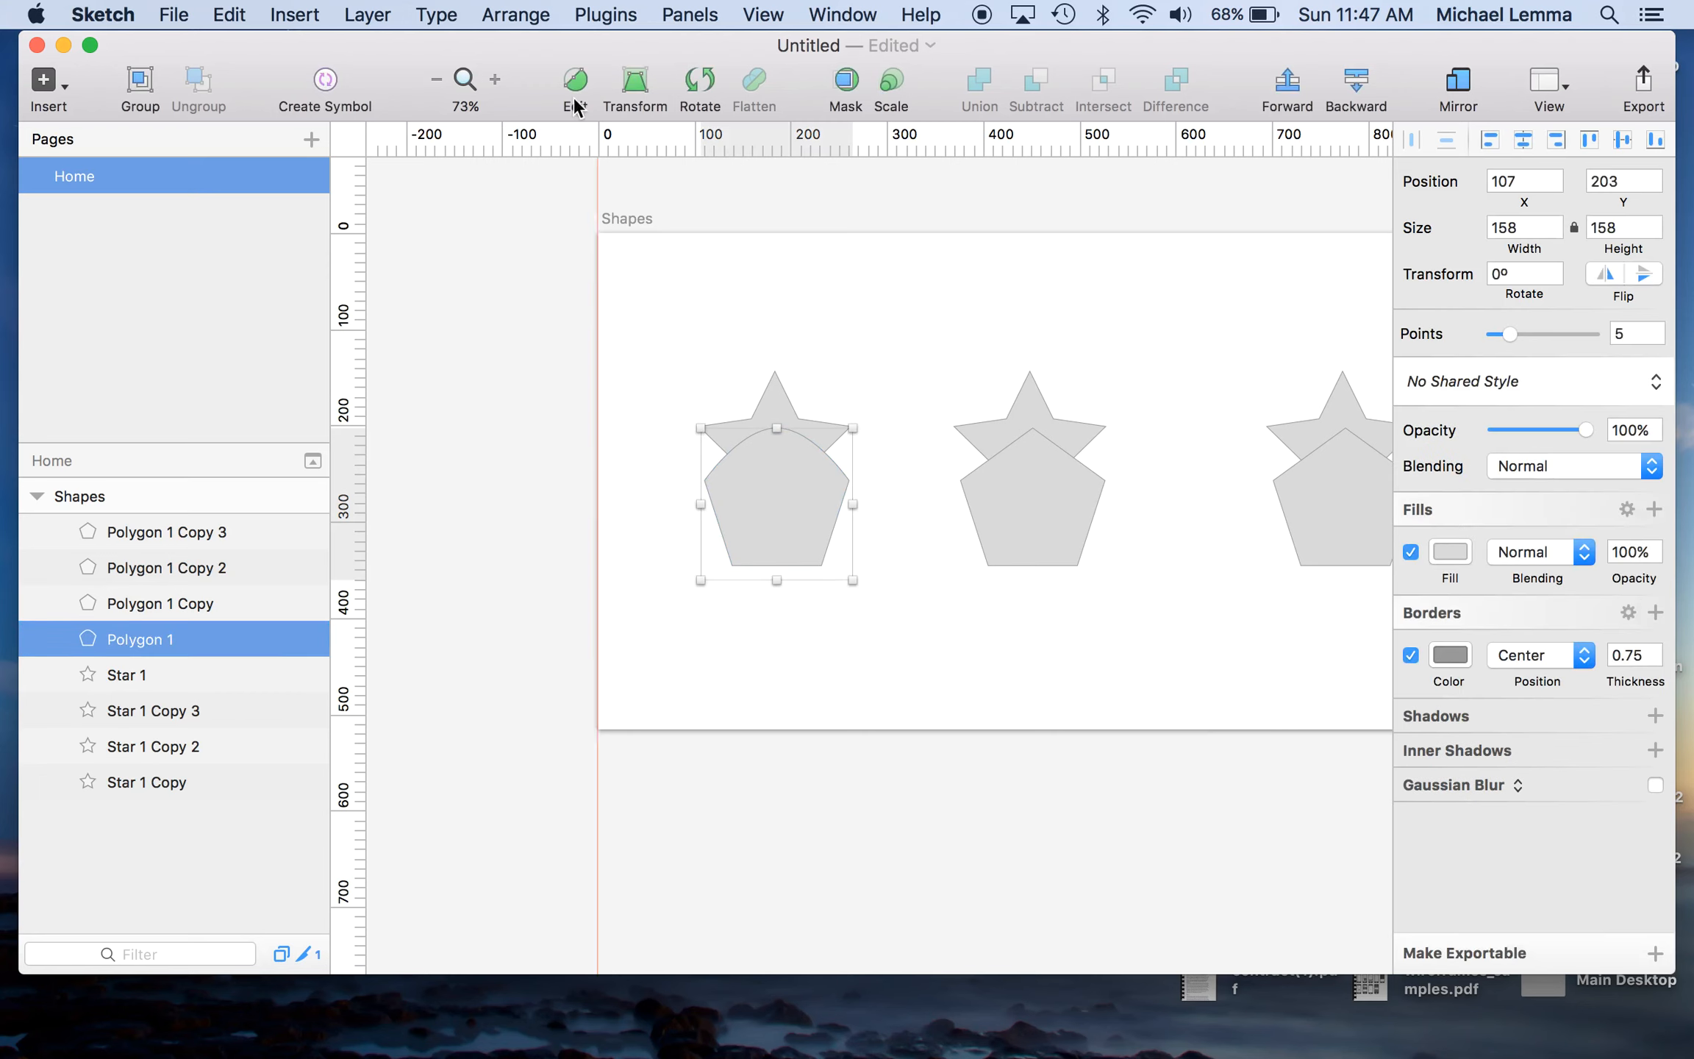
pyautogui.click(634, 87)
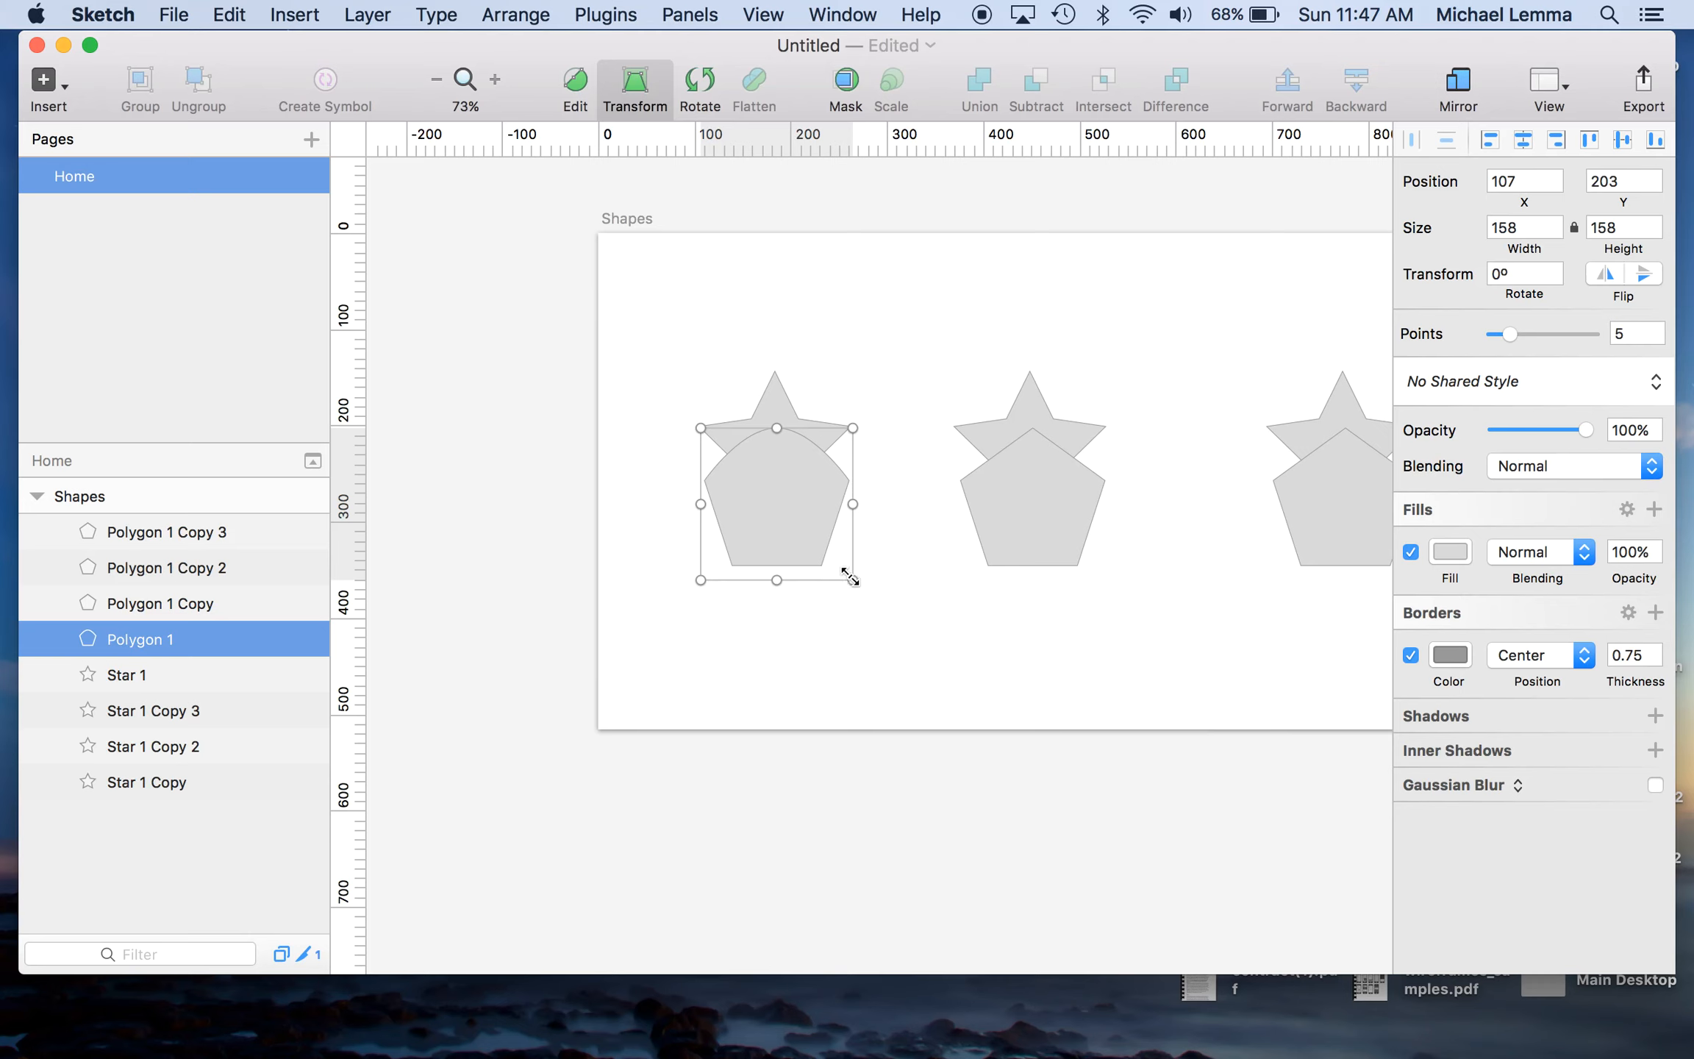
pyautogui.moveTo(851, 578); pyautogui.dragTo(778, 604)
pyautogui.moveTo(692, 498); pyautogui.dragTo(751, 523)
pyautogui.moveTo(872, 605)
pyautogui.mouseDown()
pyautogui.moveTo(907, 476)
pyautogui.moveTo(870, 635)
pyautogui.moveTo(878, 581)
pyautogui.mouseUp()
pyautogui.moveTo(853, 426); pyautogui.dragTo(889, 346)
pyautogui.moveTo(864, 520); pyautogui.dragTo(911, 517)
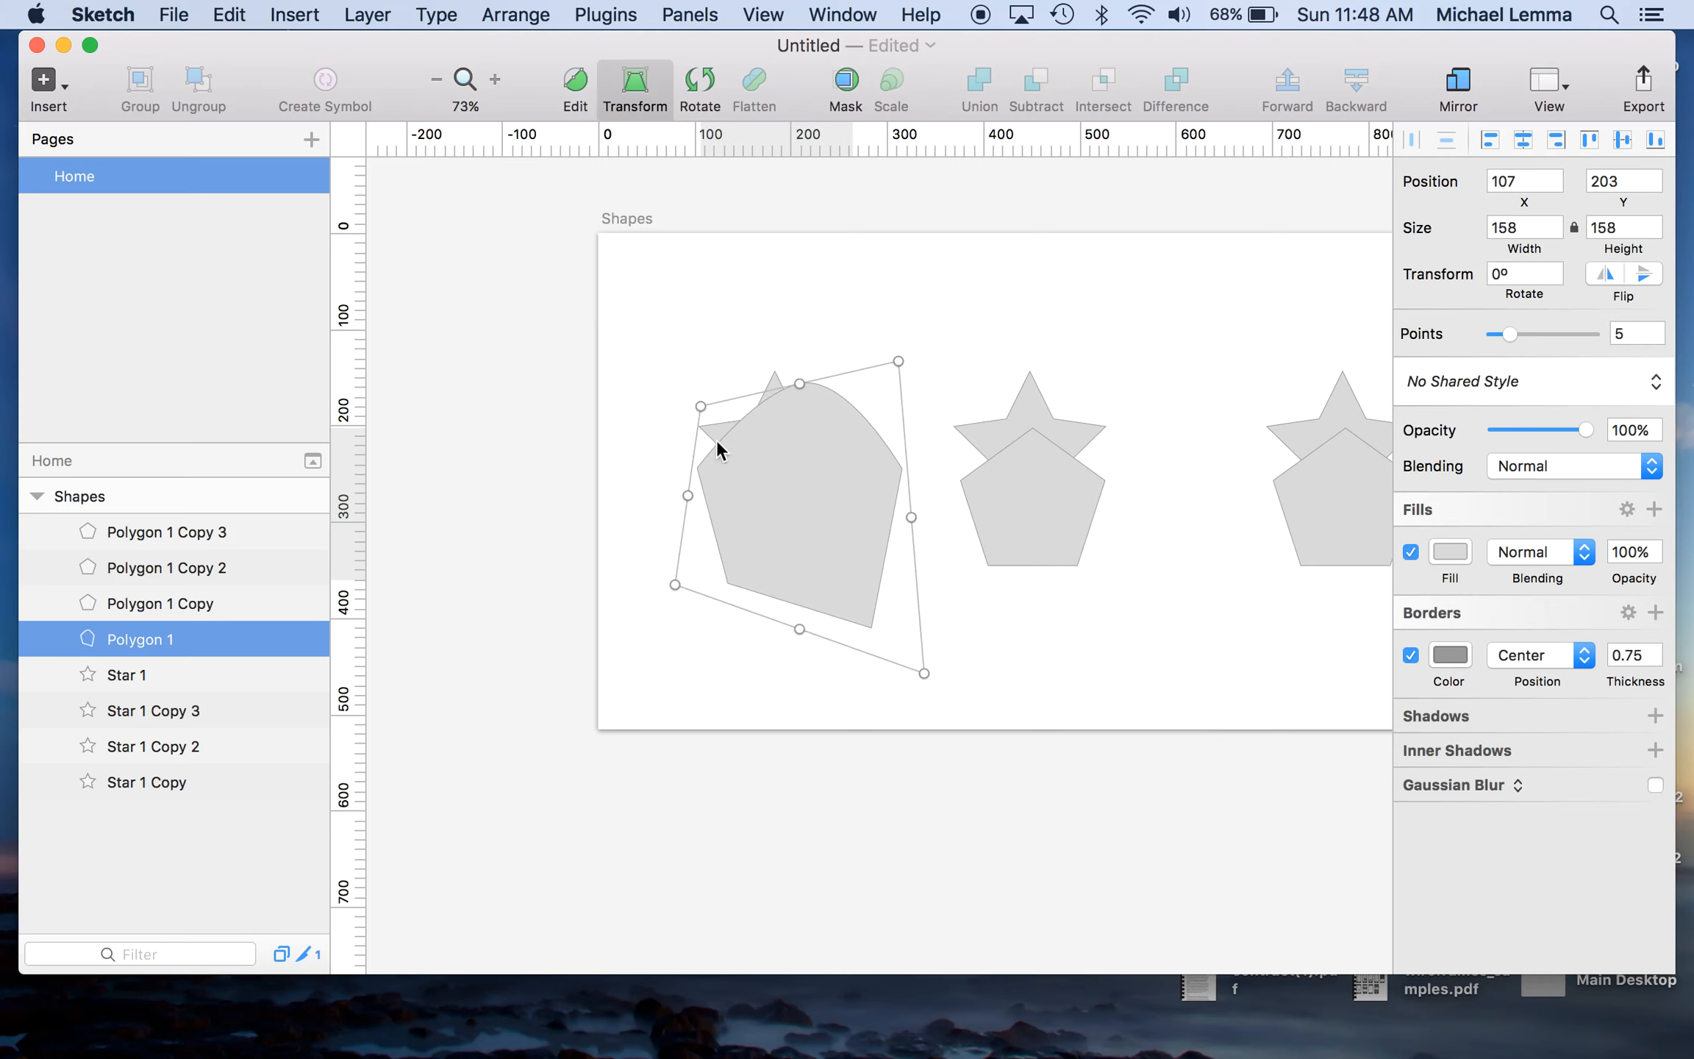
pyautogui.moveTo(703, 403); pyautogui.dragTo(701, 354)
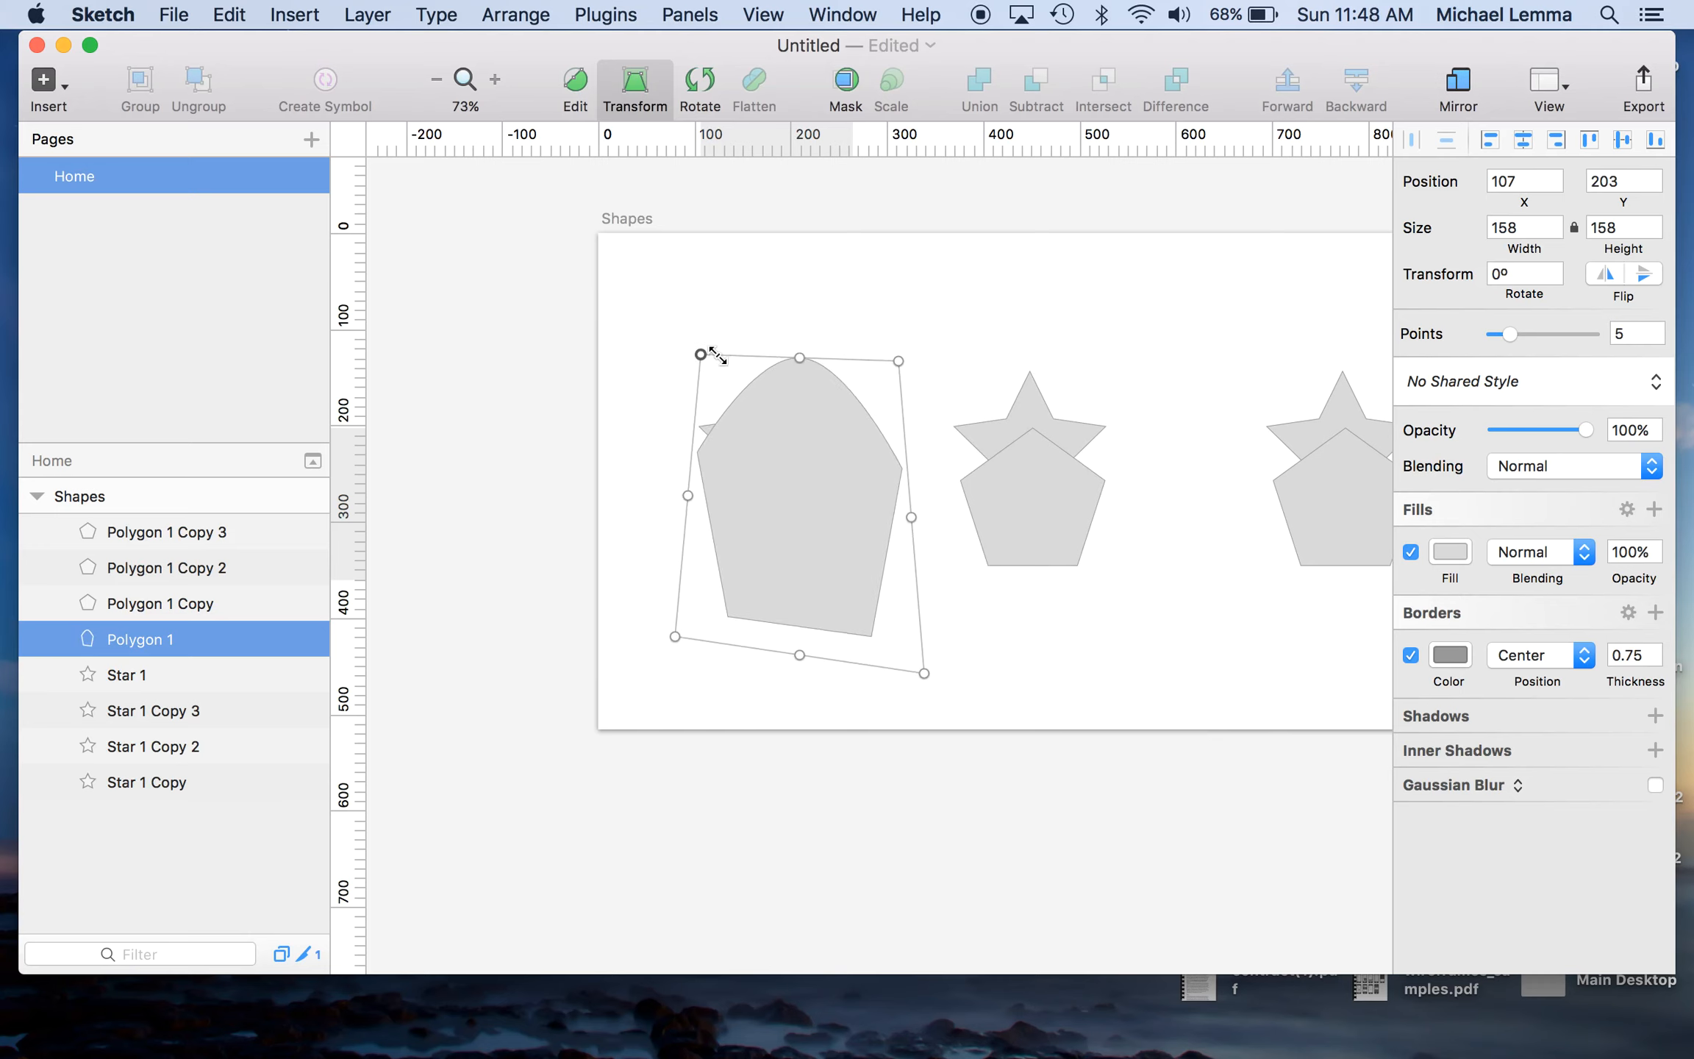
# Undo the recent Transform distortions of the first pentagon.
pyautogui.click(672, 625)
pyautogui.click(661, 600)
pyautogui.press('super+z')
pyautogui.press('super+z')
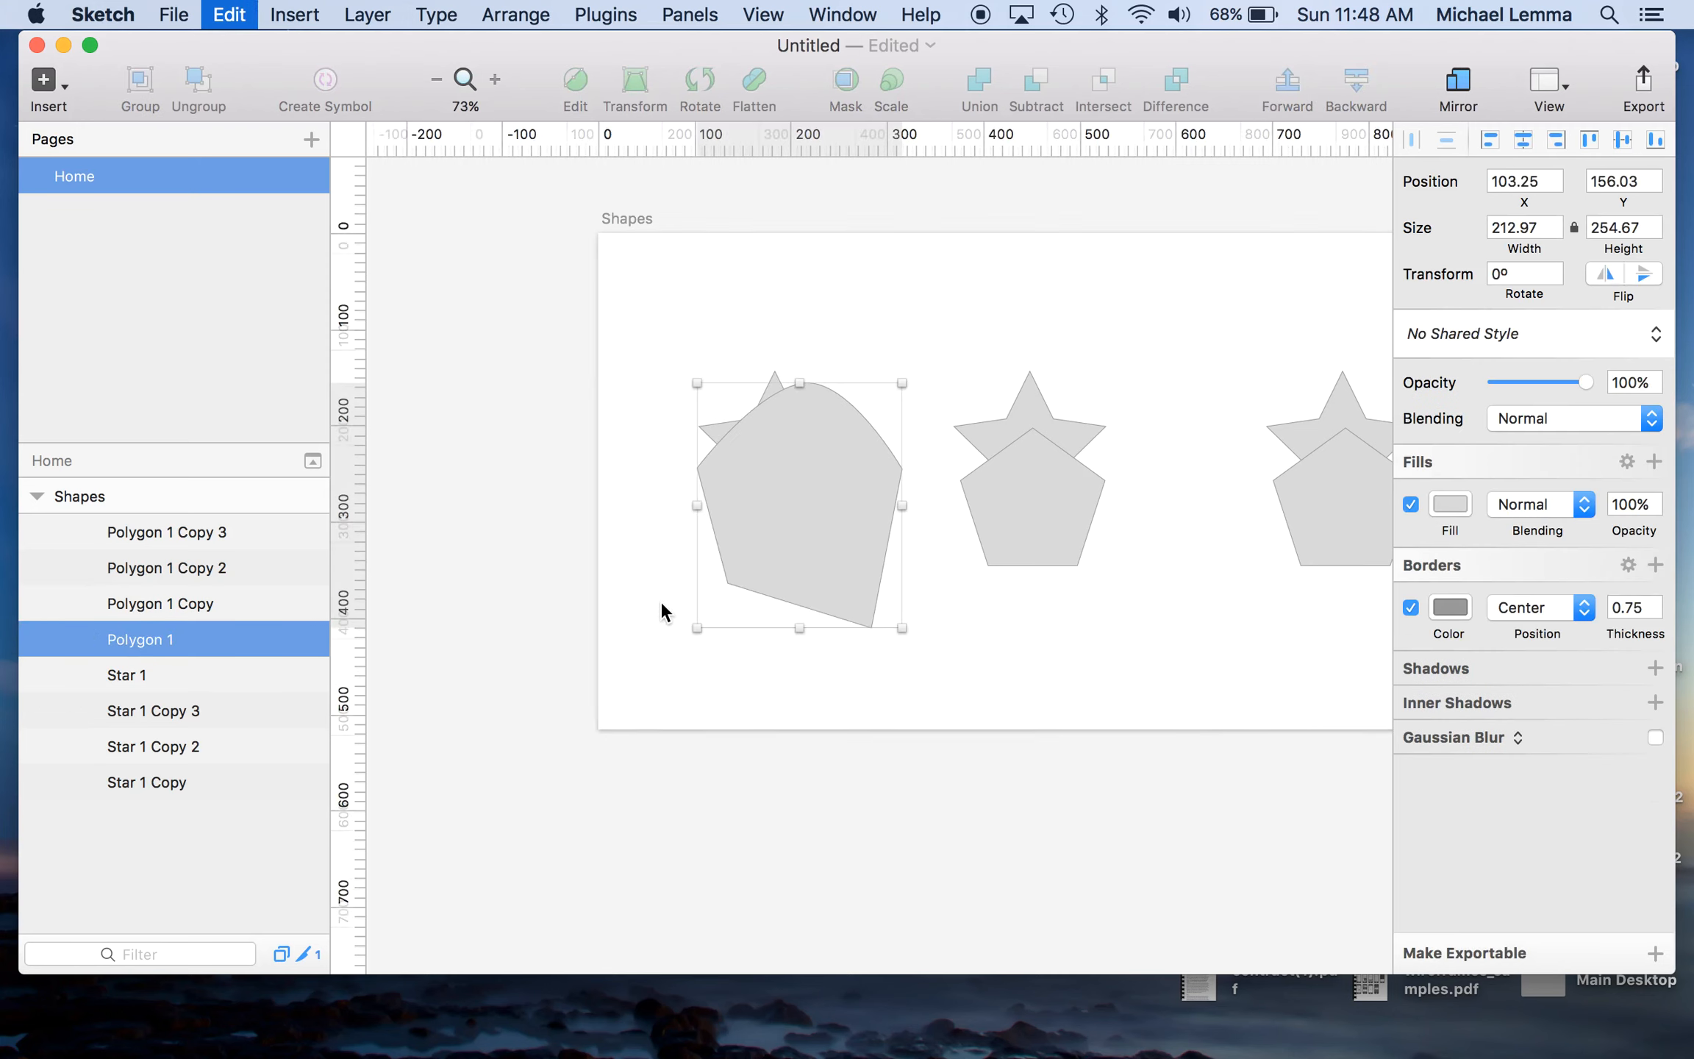
pyautogui.press('super+z')
pyautogui.press('super+z')
pyautogui.press('super+z')
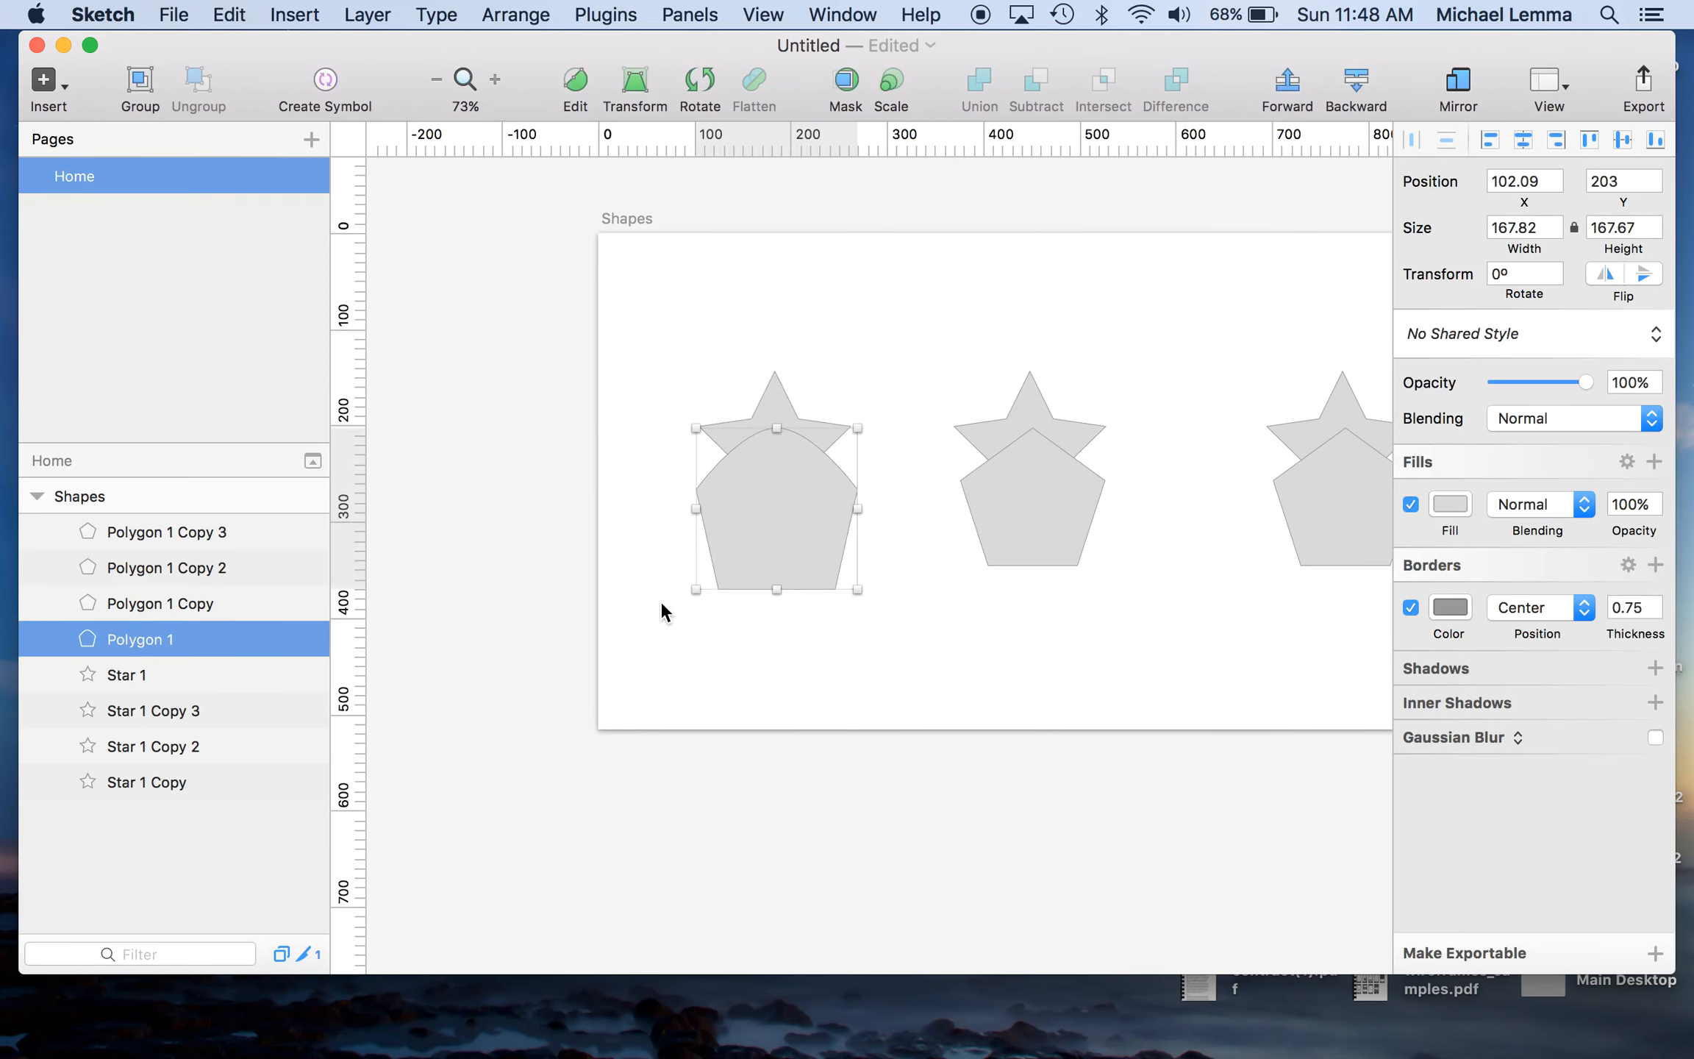
# Try rotating the first pentagon to -285° and -255°, return it to 0°, and deselect it.
pyautogui.click(548, 521)
pyautogui.click(754, 494)
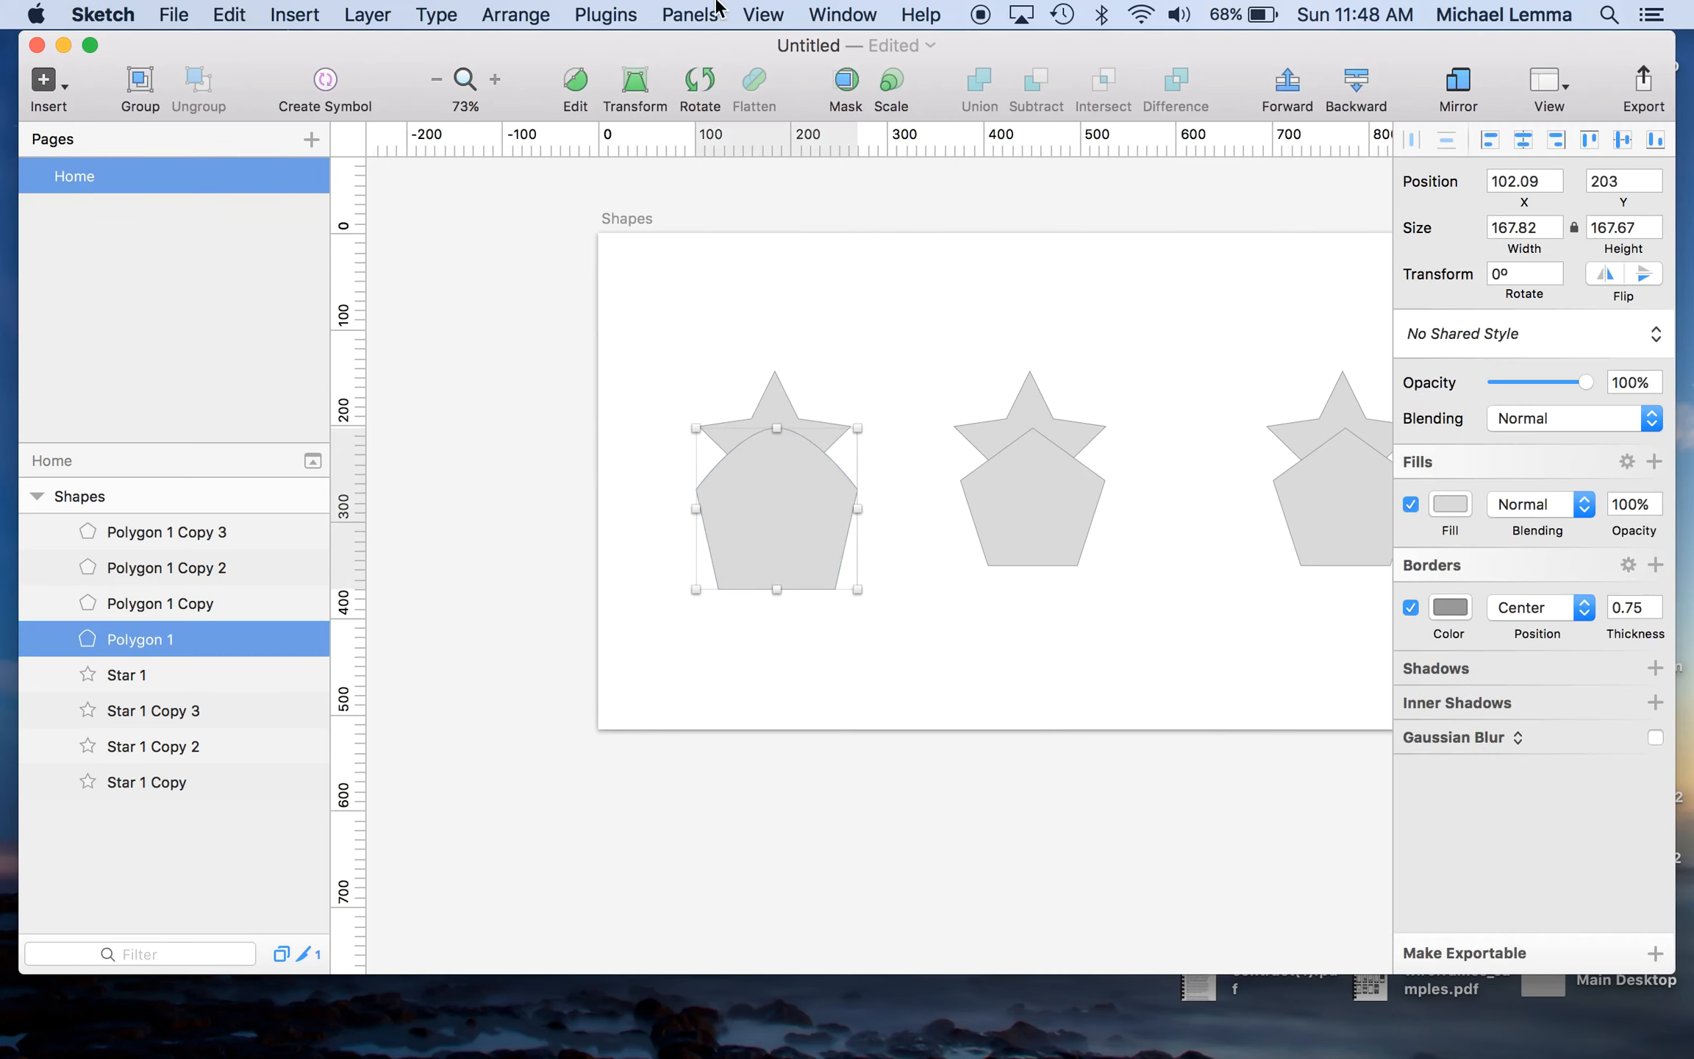
pyautogui.click(699, 81)
pyautogui.moveTo(860, 406); pyautogui.dragTo(803, 250)
pyautogui.press('super+z')
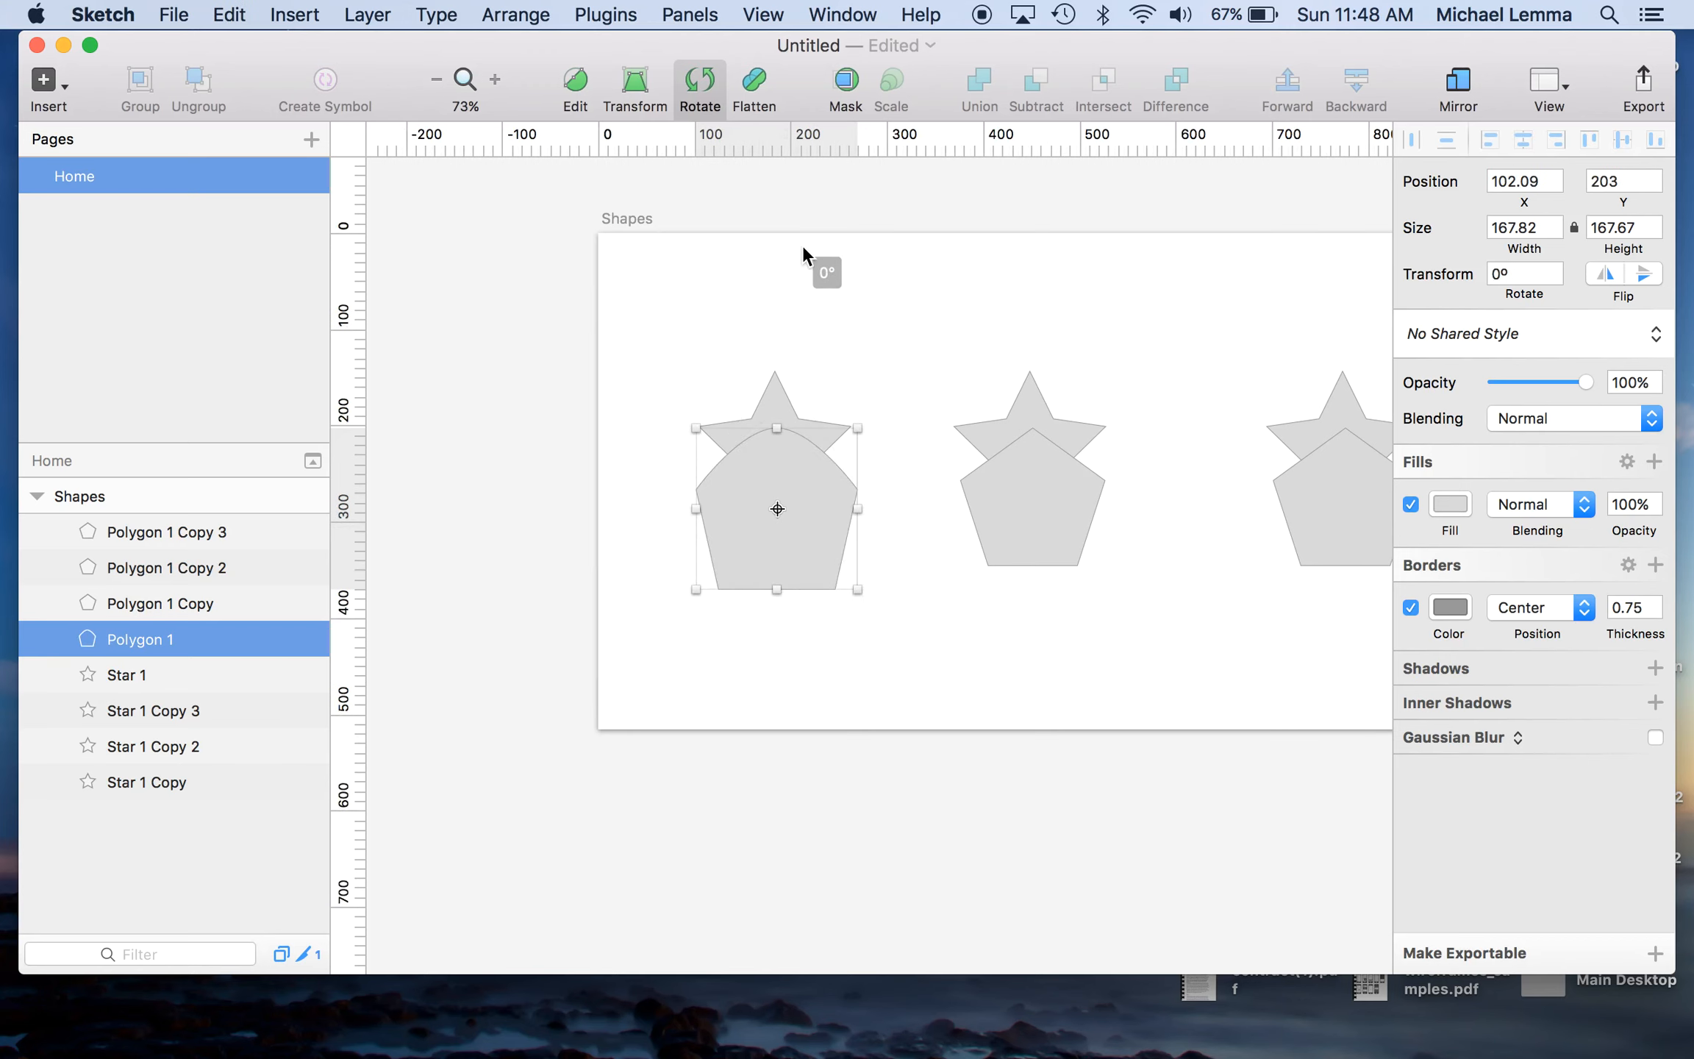
pyautogui.moveTo(877, 374); pyautogui.dragTo(910, 568)
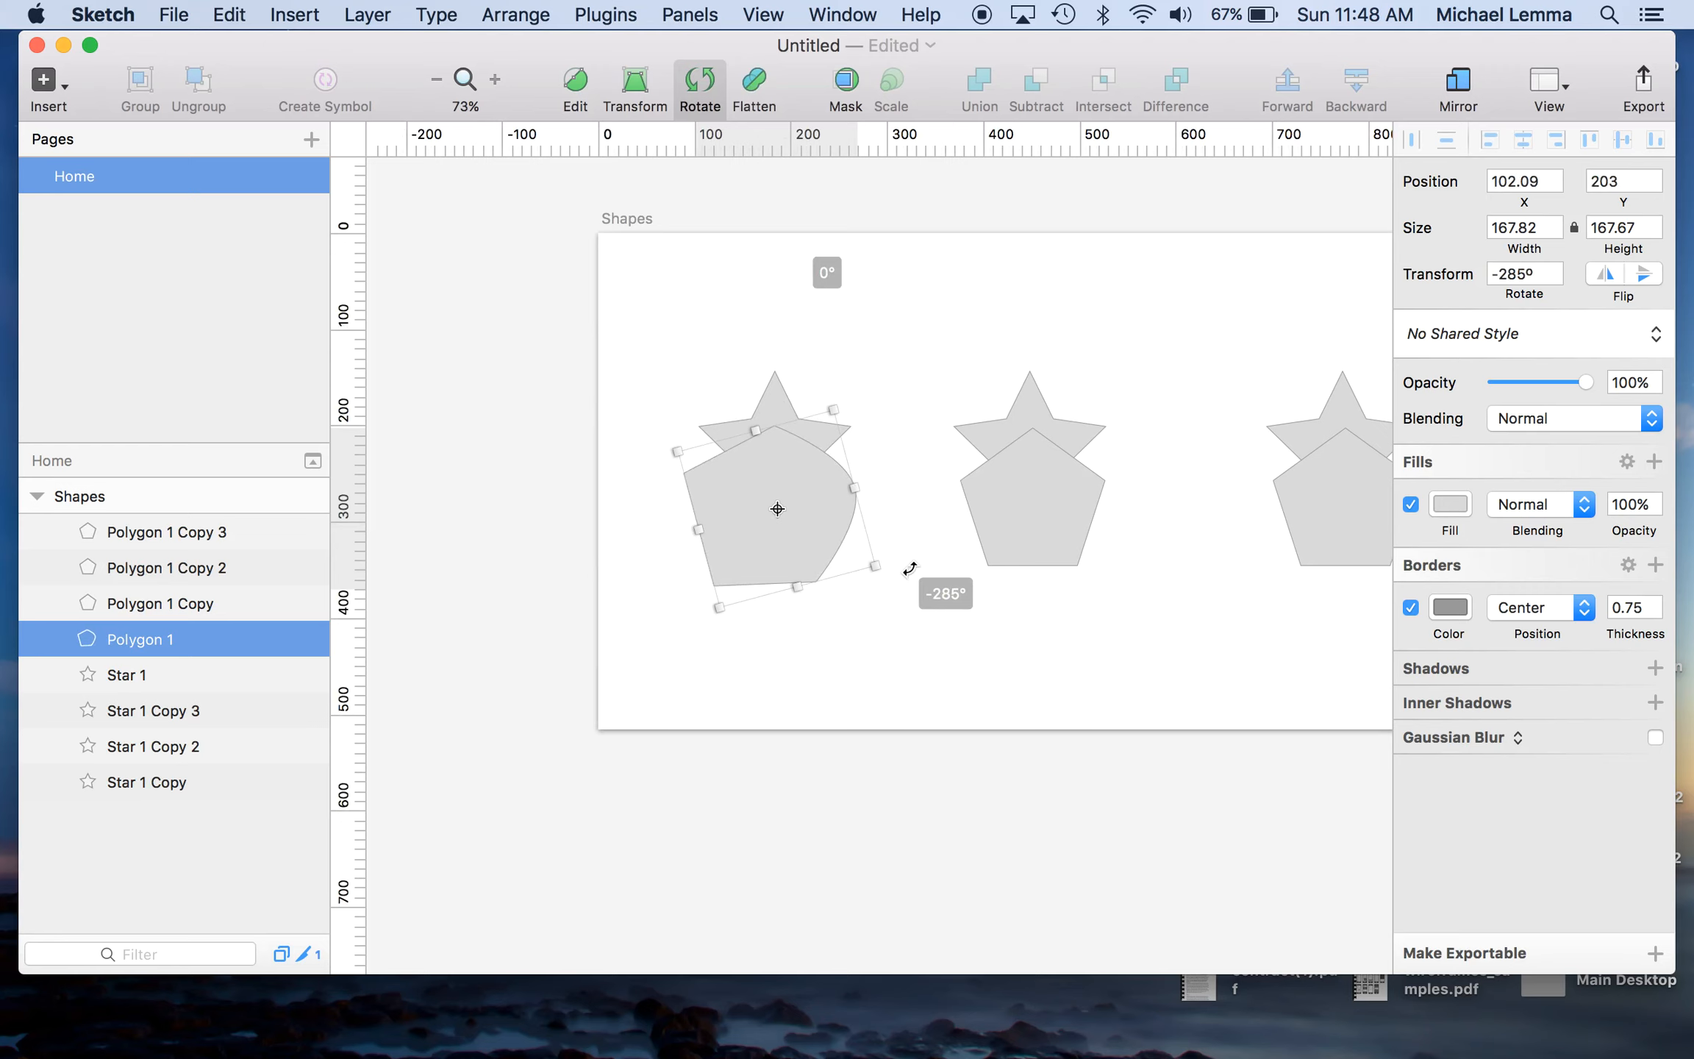
pyautogui.moveTo(910, 569); pyautogui.dragTo(872, 672)
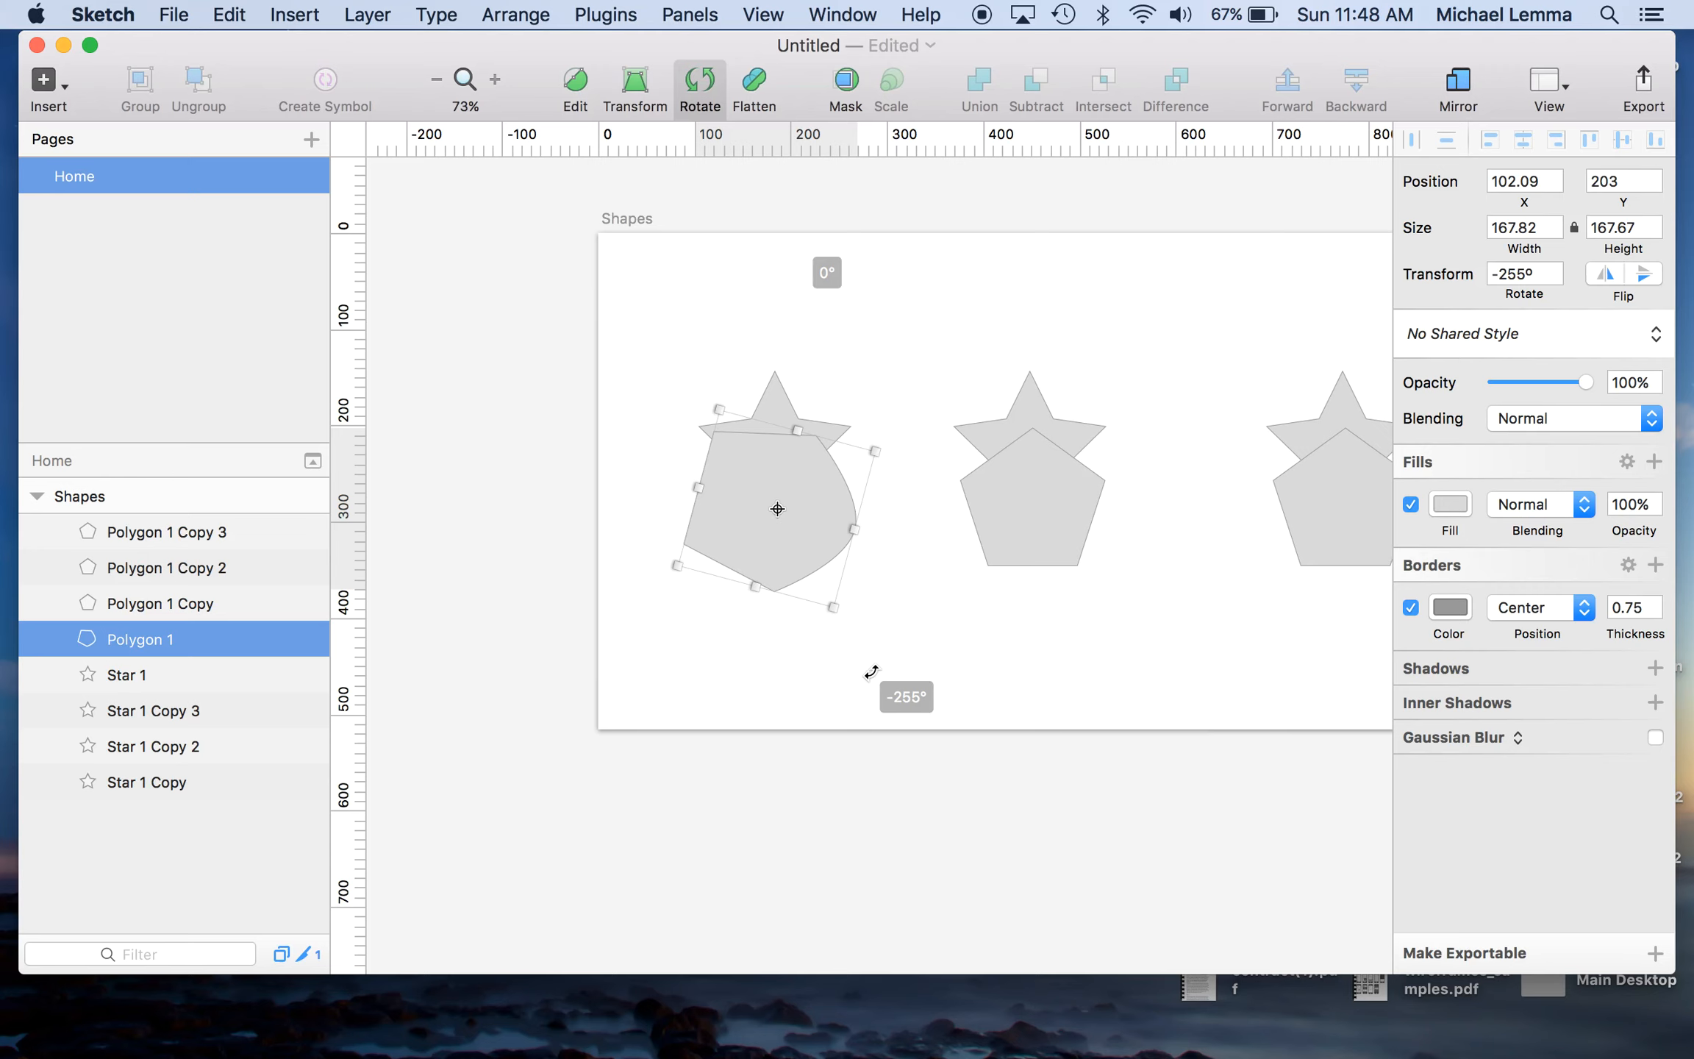
pyautogui.moveTo(871, 672); pyautogui.dragTo(678, 605)
pyautogui.moveTo(661, 485); pyautogui.dragTo(864, 422)
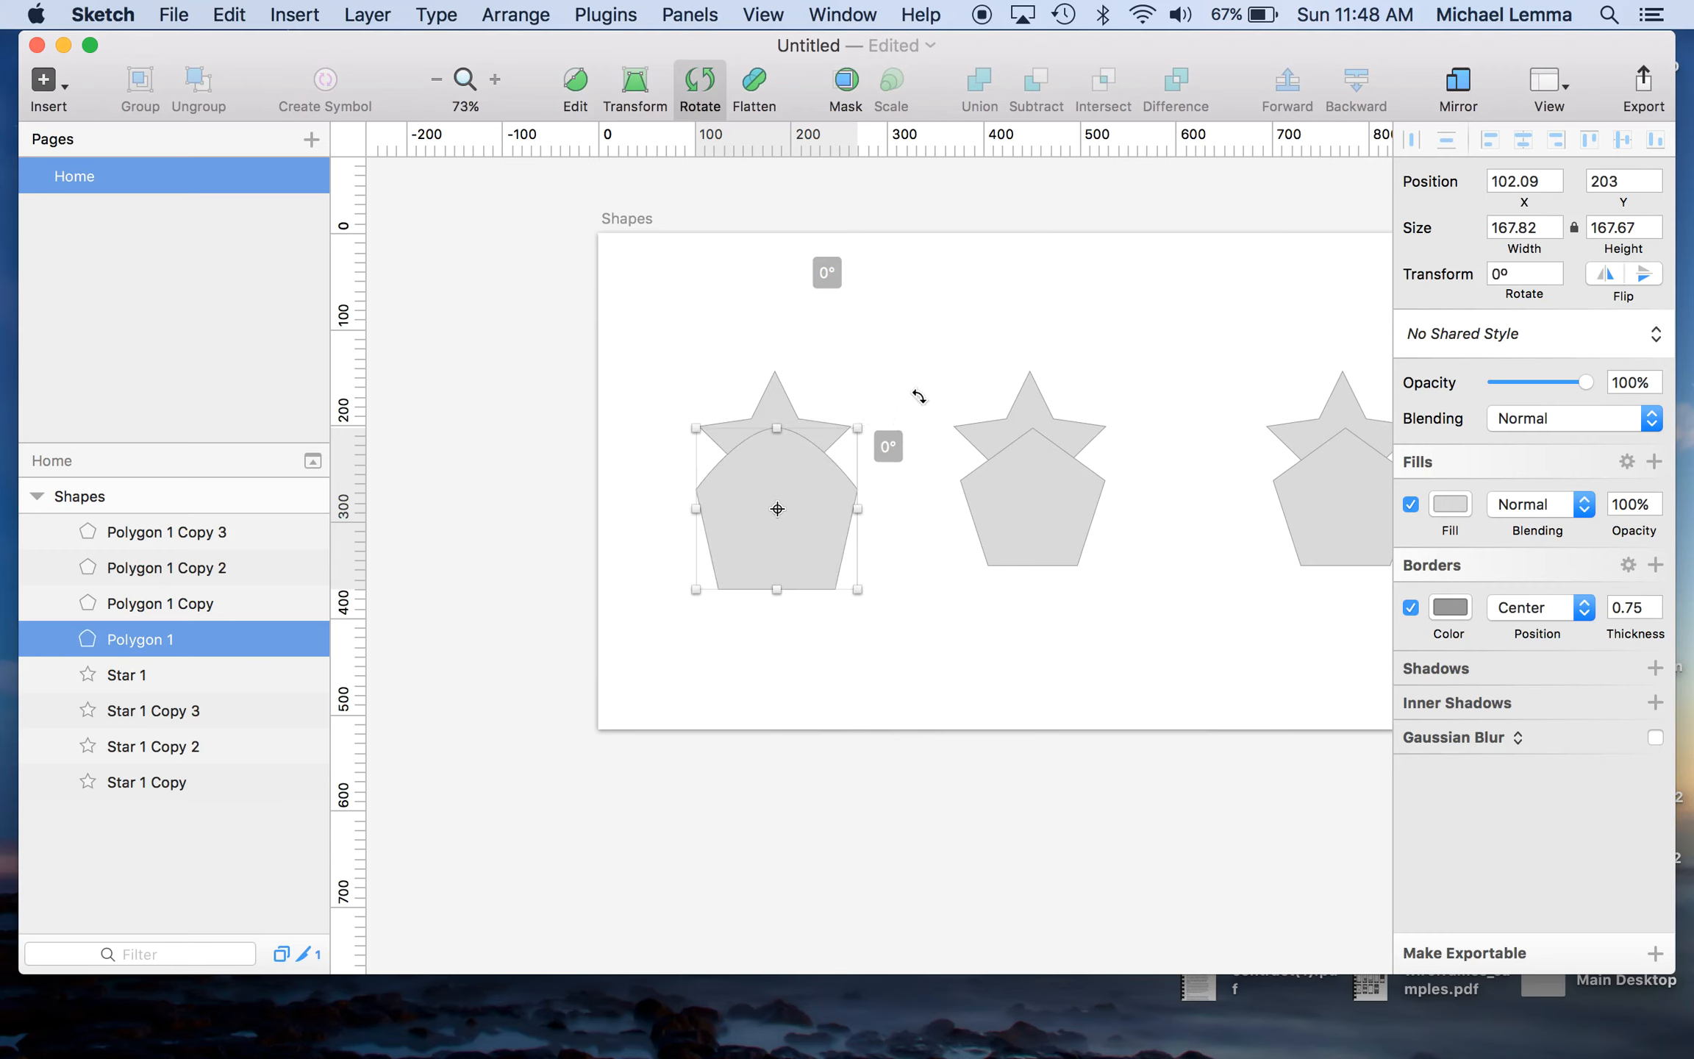
pyautogui.press('Escape')
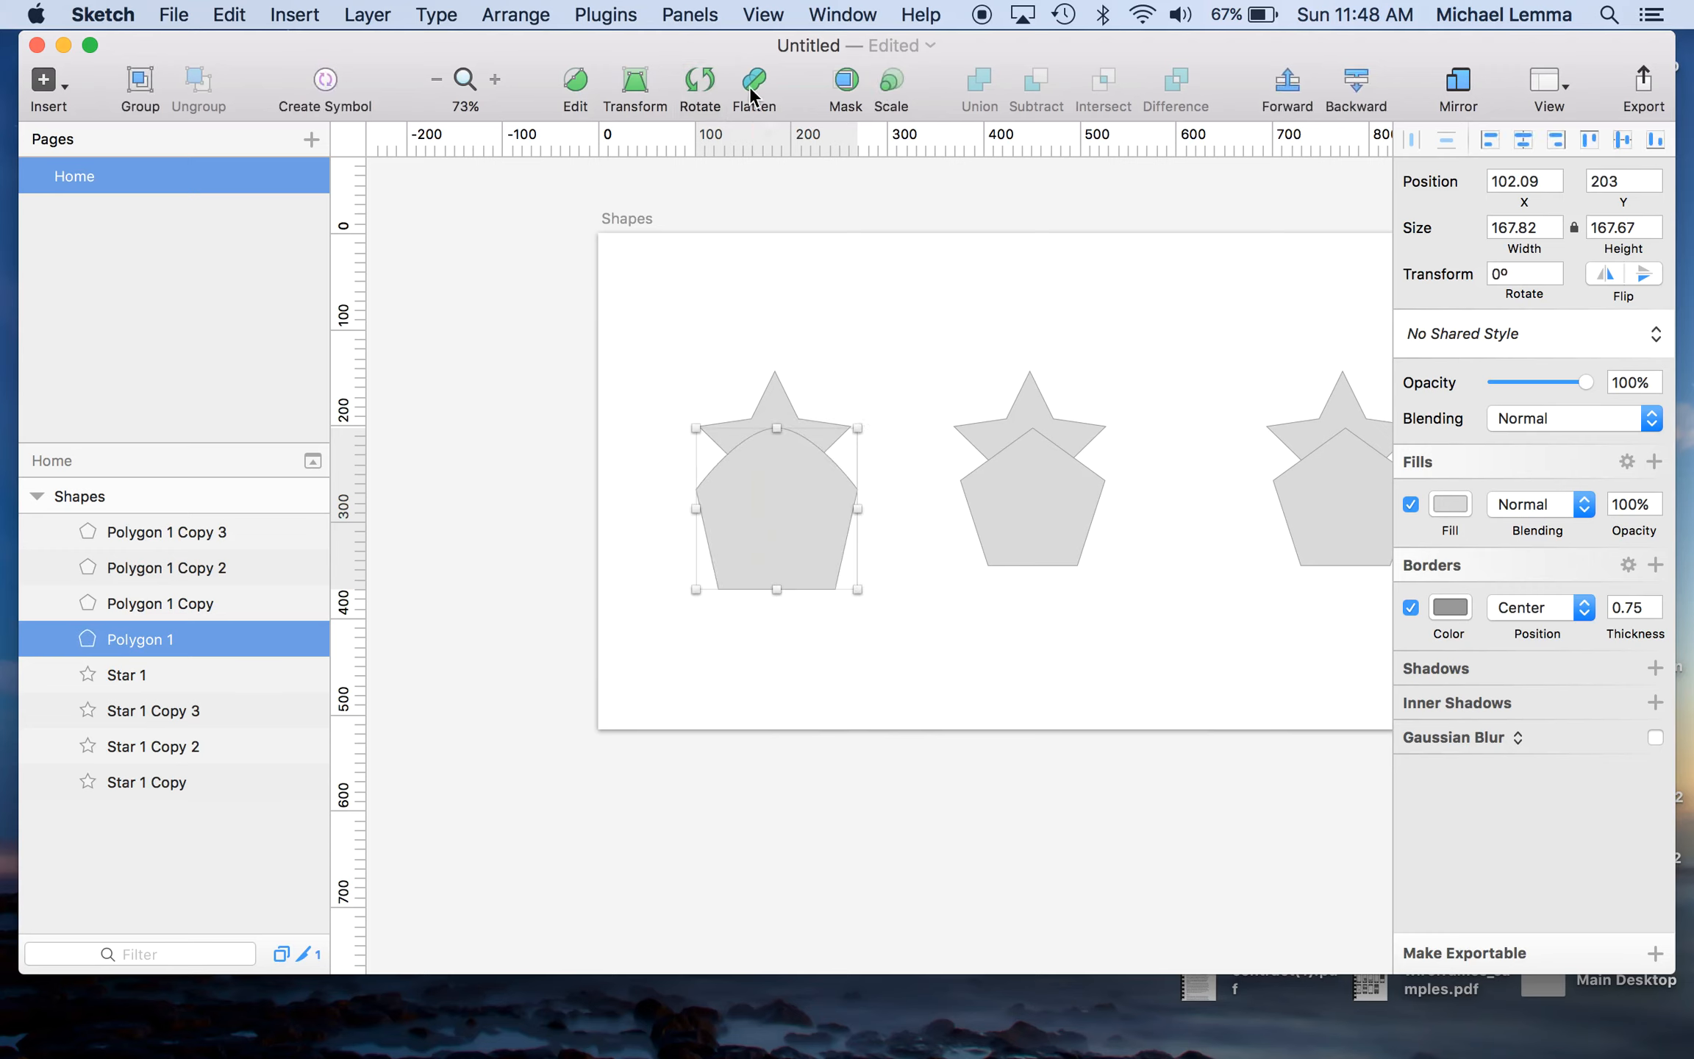
pyautogui.press('Escape')
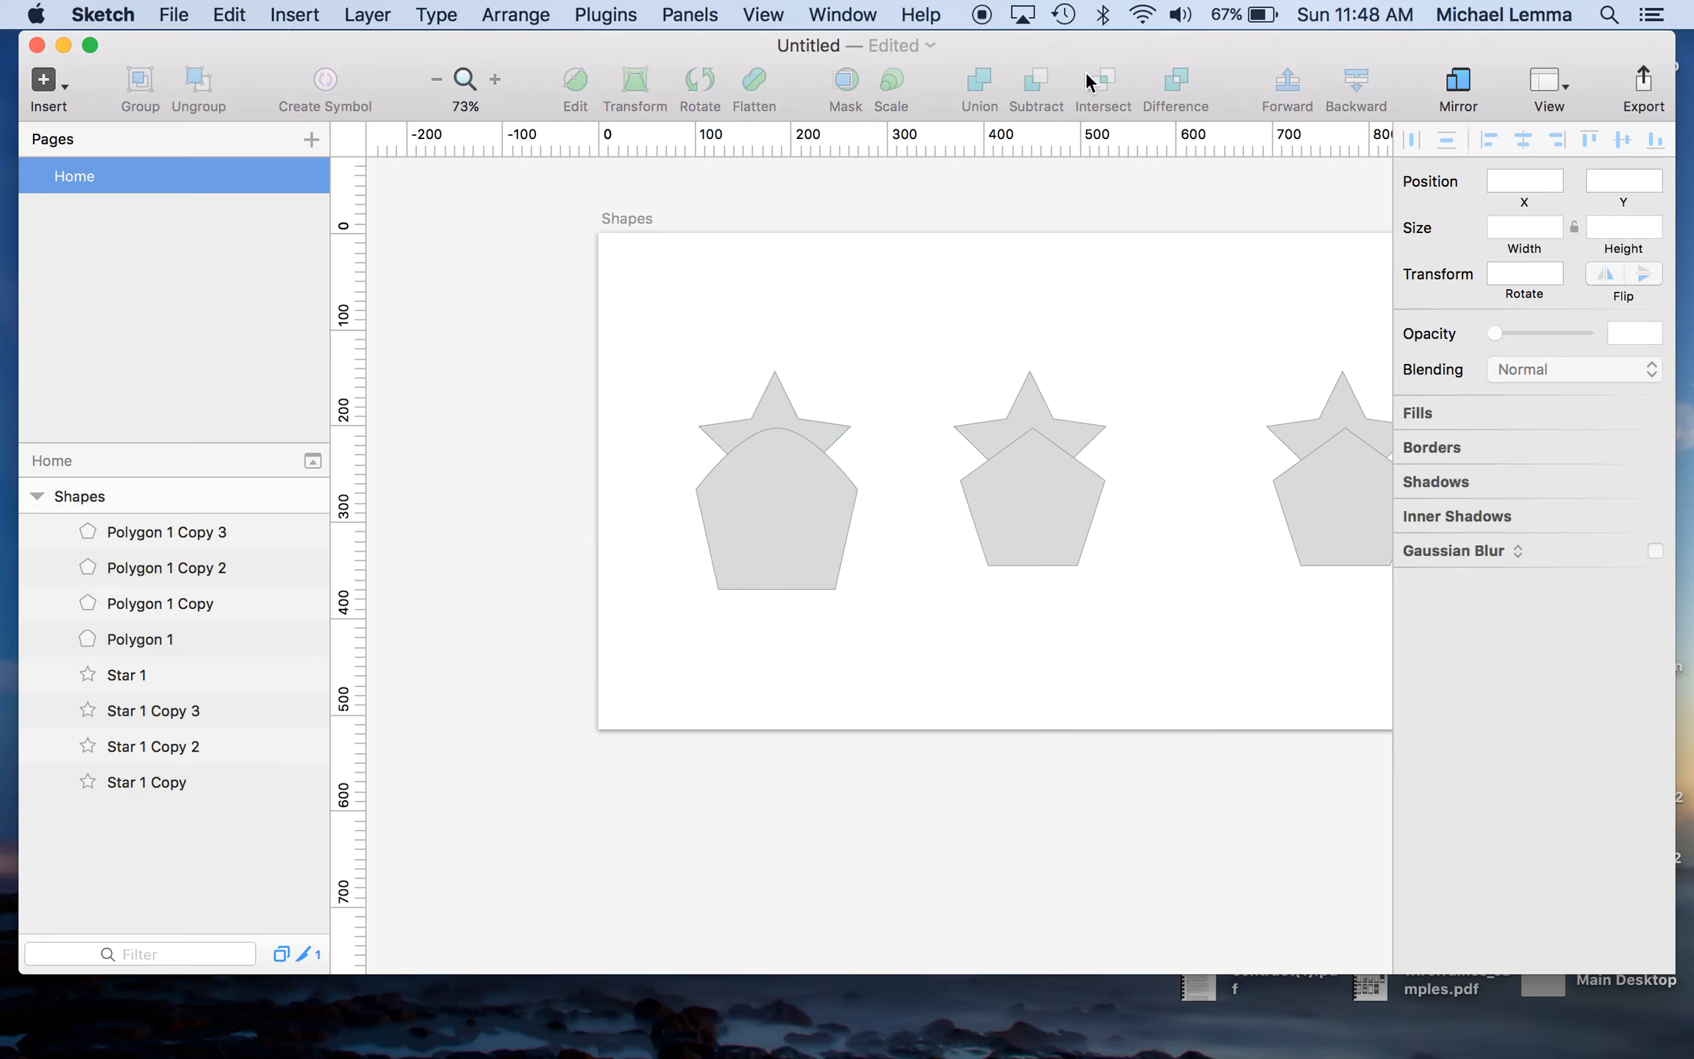
# Bring the deer stock image from the desktop onto the artboard, placing it over the first pentagon.
pyautogui.click(795, 548)
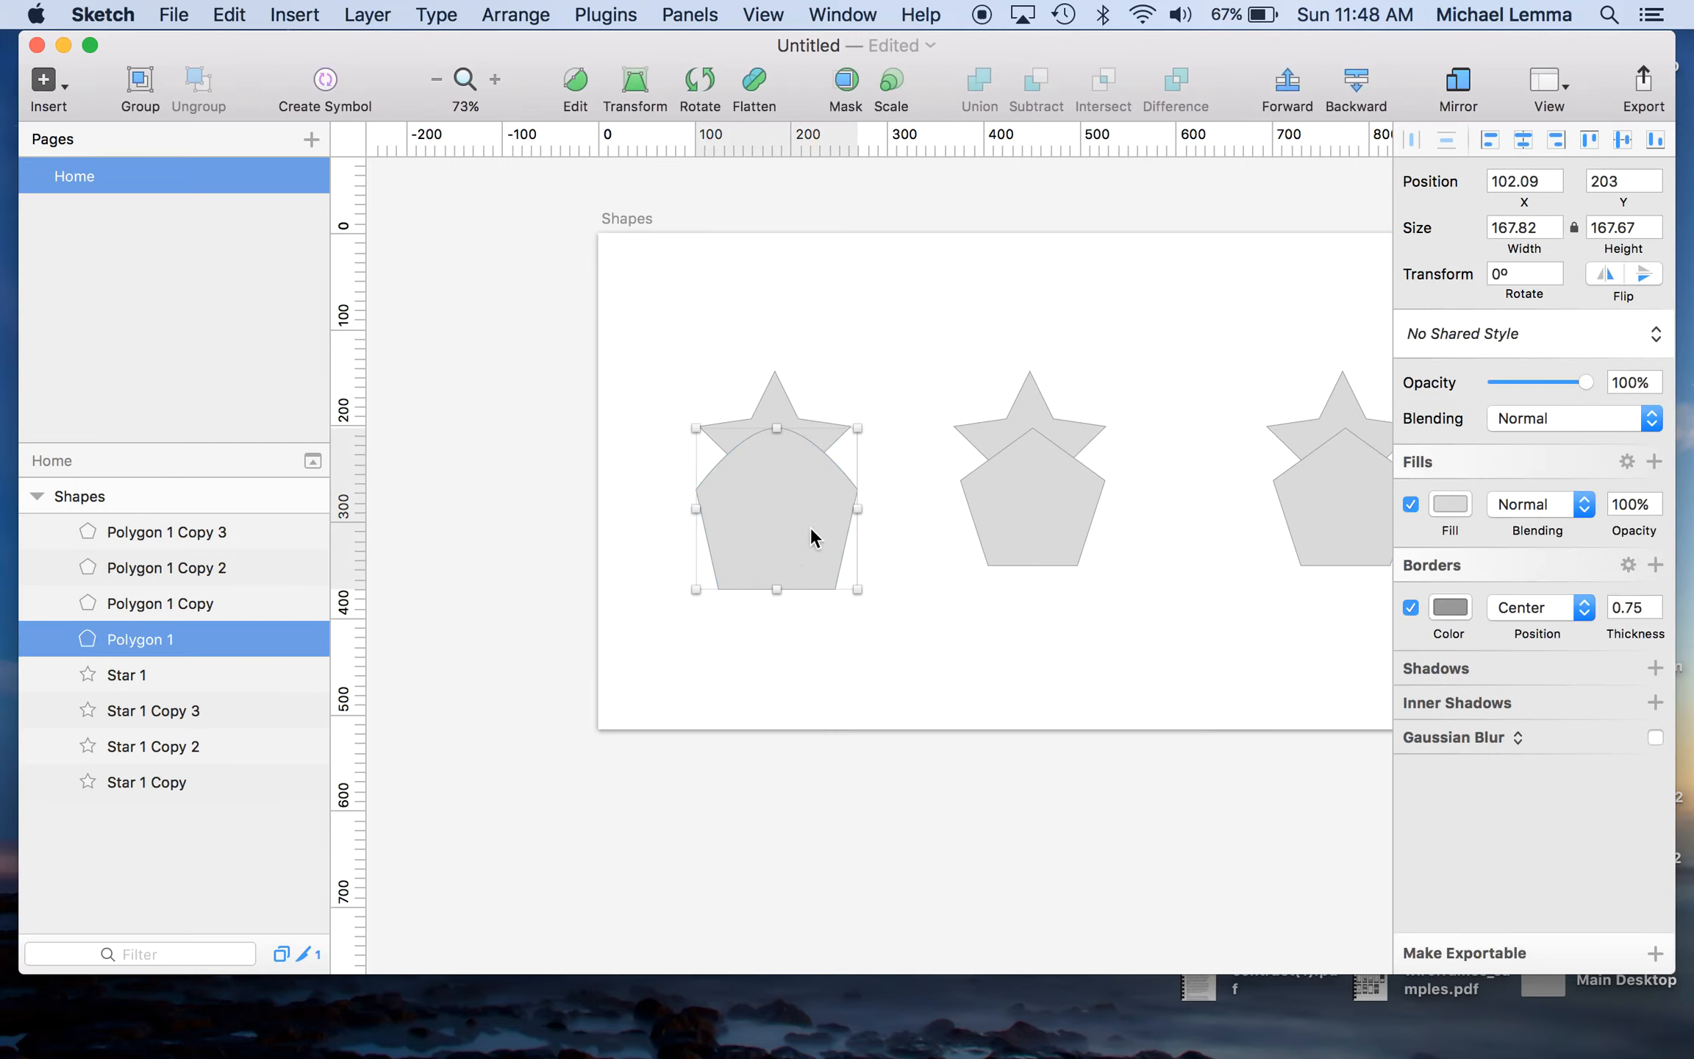
pyautogui.moveTo(1405, 46)
pyautogui.mouseDown()
pyautogui.moveTo(1196, 40)
pyautogui.moveTo(1272, 17)
pyautogui.moveTo(1248, 15)
pyautogui.moveTo(981, 139)
pyautogui.moveTo(1500, 118)
pyautogui.moveTo(1350, 505)
pyautogui.moveTo(1439, 643)
pyautogui.moveTo(1464, 820)
pyautogui.moveTo(1000, 45)
pyautogui.moveTo(1092, 45)
pyautogui.mouseUp()
pyautogui.moveTo(1369, 815)
pyautogui.mouseDown()
pyautogui.moveTo(1353, 782)
pyautogui.moveTo(808, 638)
pyautogui.moveTo(743, 595)
pyautogui.mouseUp()
pyautogui.moveTo(468, 66); pyautogui.dragTo(903, 66)
pyautogui.moveTo(1152, 682)
pyautogui.mouseDown()
pyautogui.moveTo(879, 596)
pyautogui.moveTo(948, 633)
pyautogui.mouseUp()
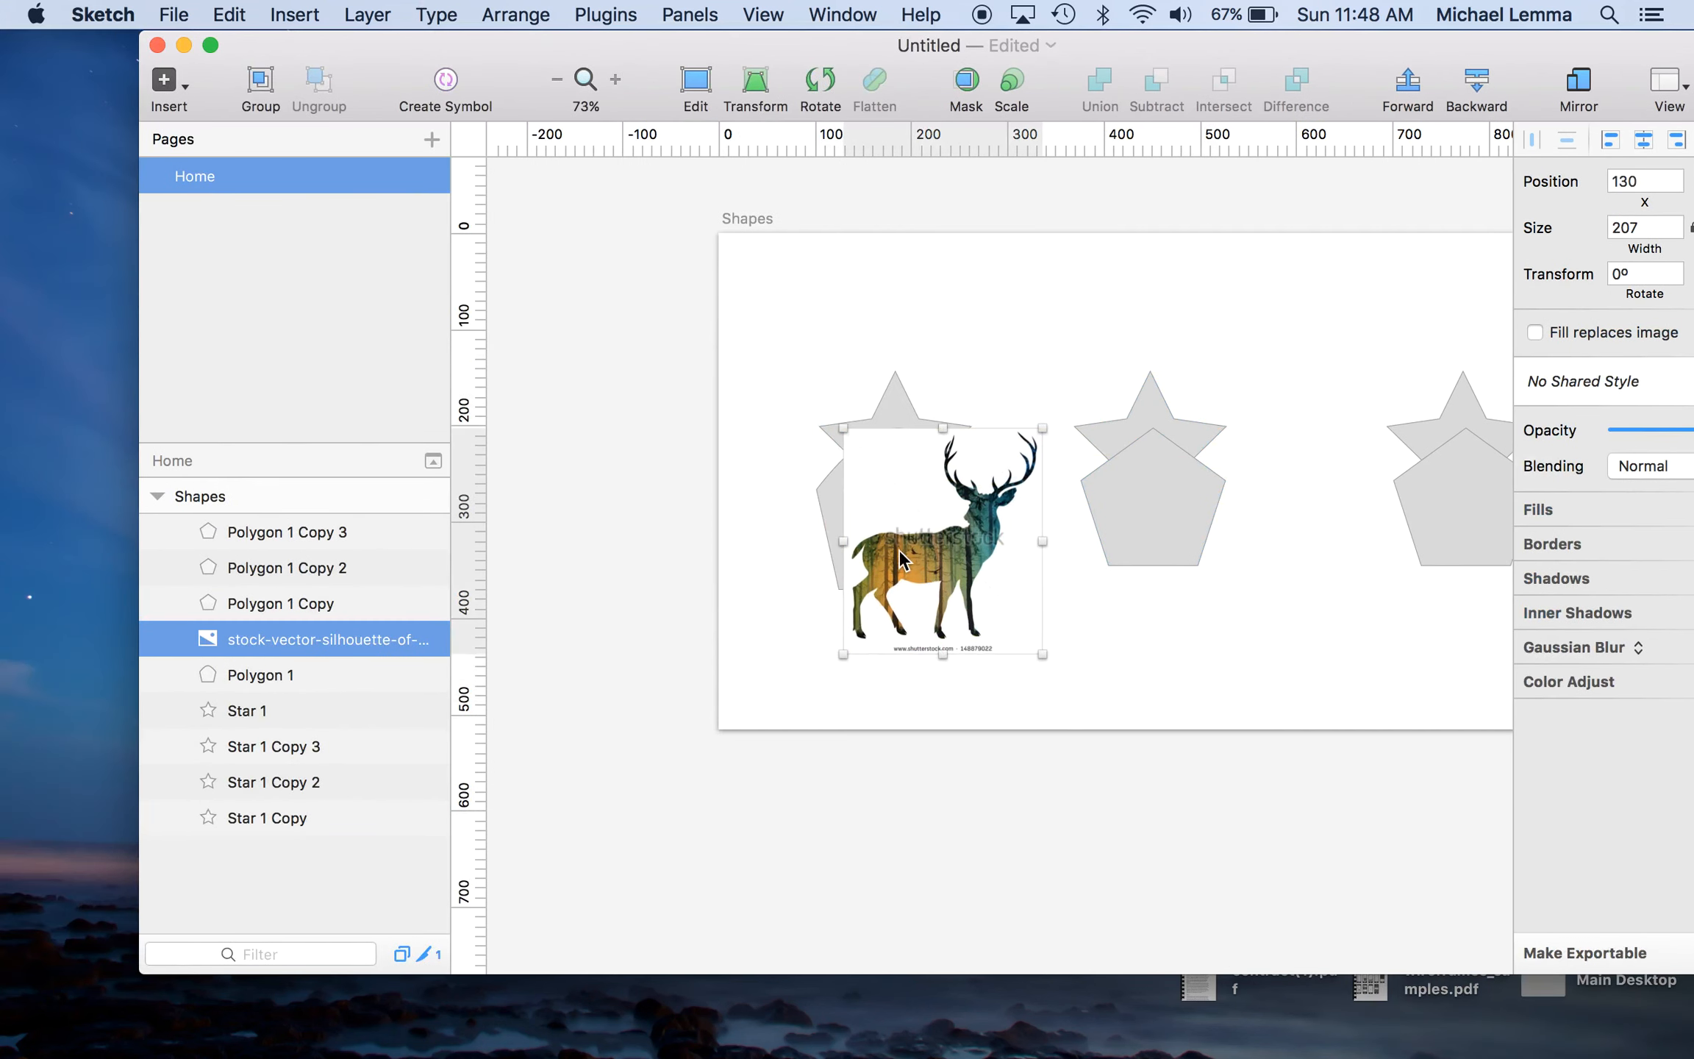
# Mask the deer image with the first pentagon and centre the image inside the mask.
pyautogui.keyDown('shift'); pyautogui.click(831, 498); pyautogui.keyUp('shift')
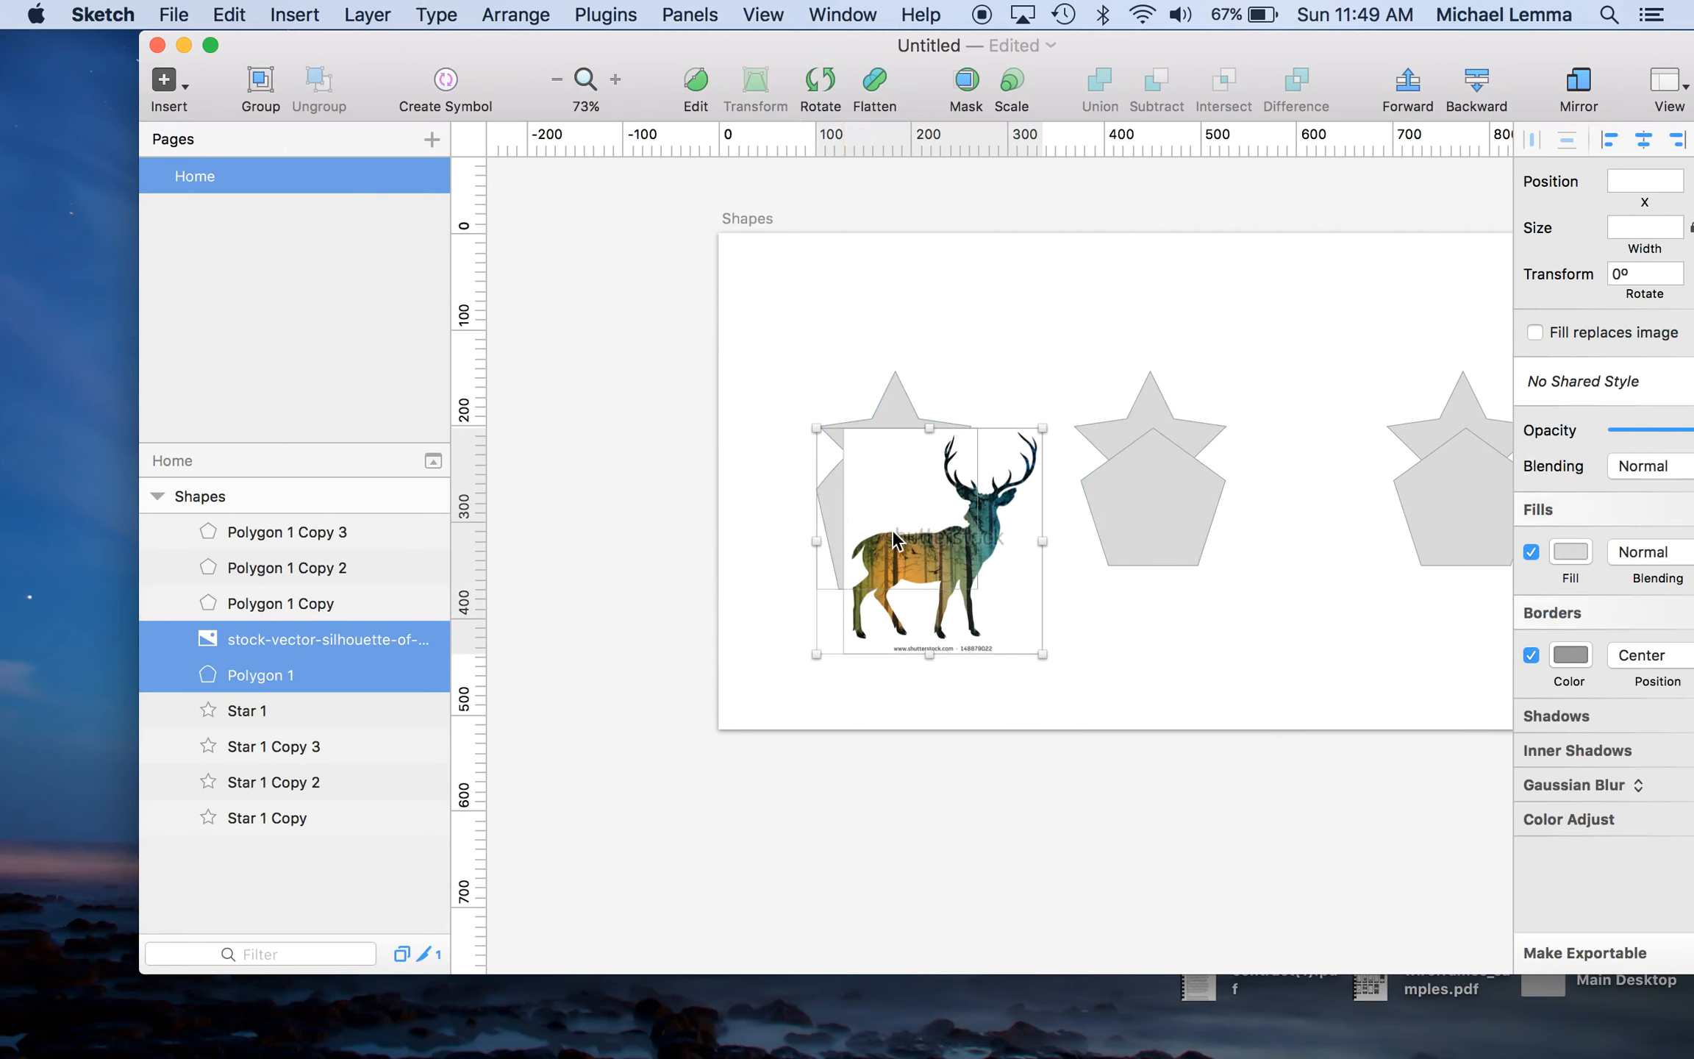
pyautogui.click(964, 90)
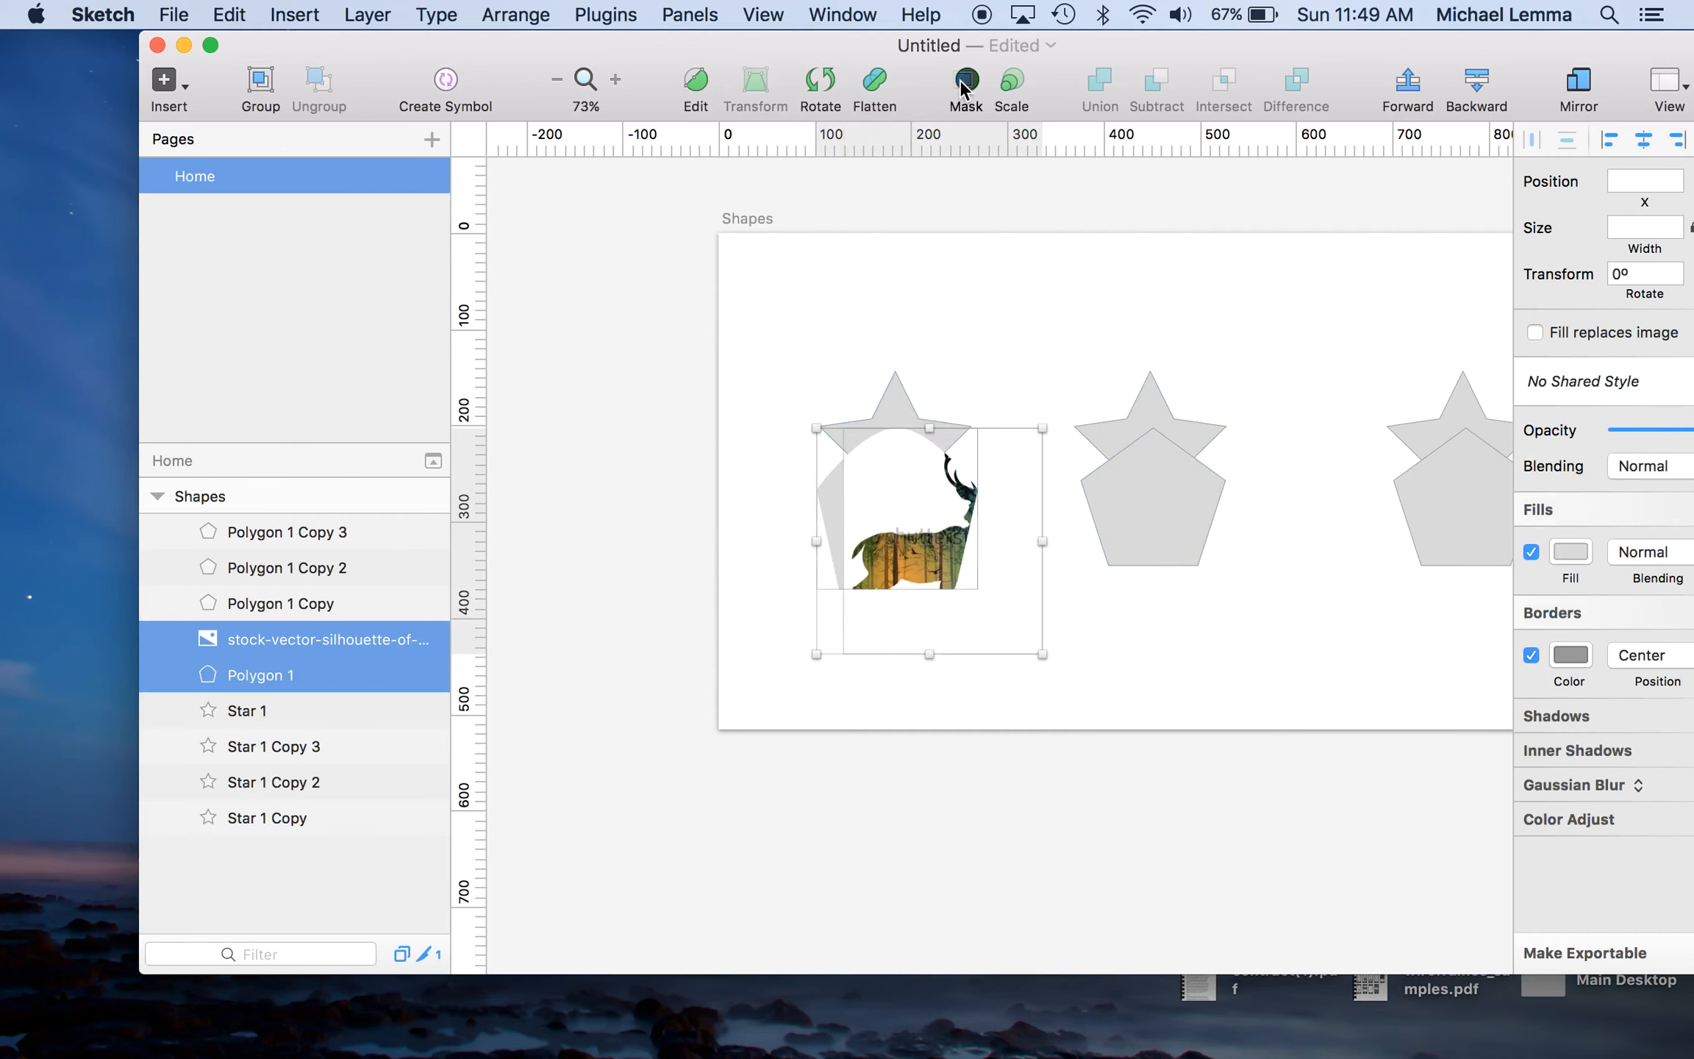
pyautogui.doubleClick(895, 524)
pyautogui.moveTo(896, 524); pyautogui.dragTo(866, 497)
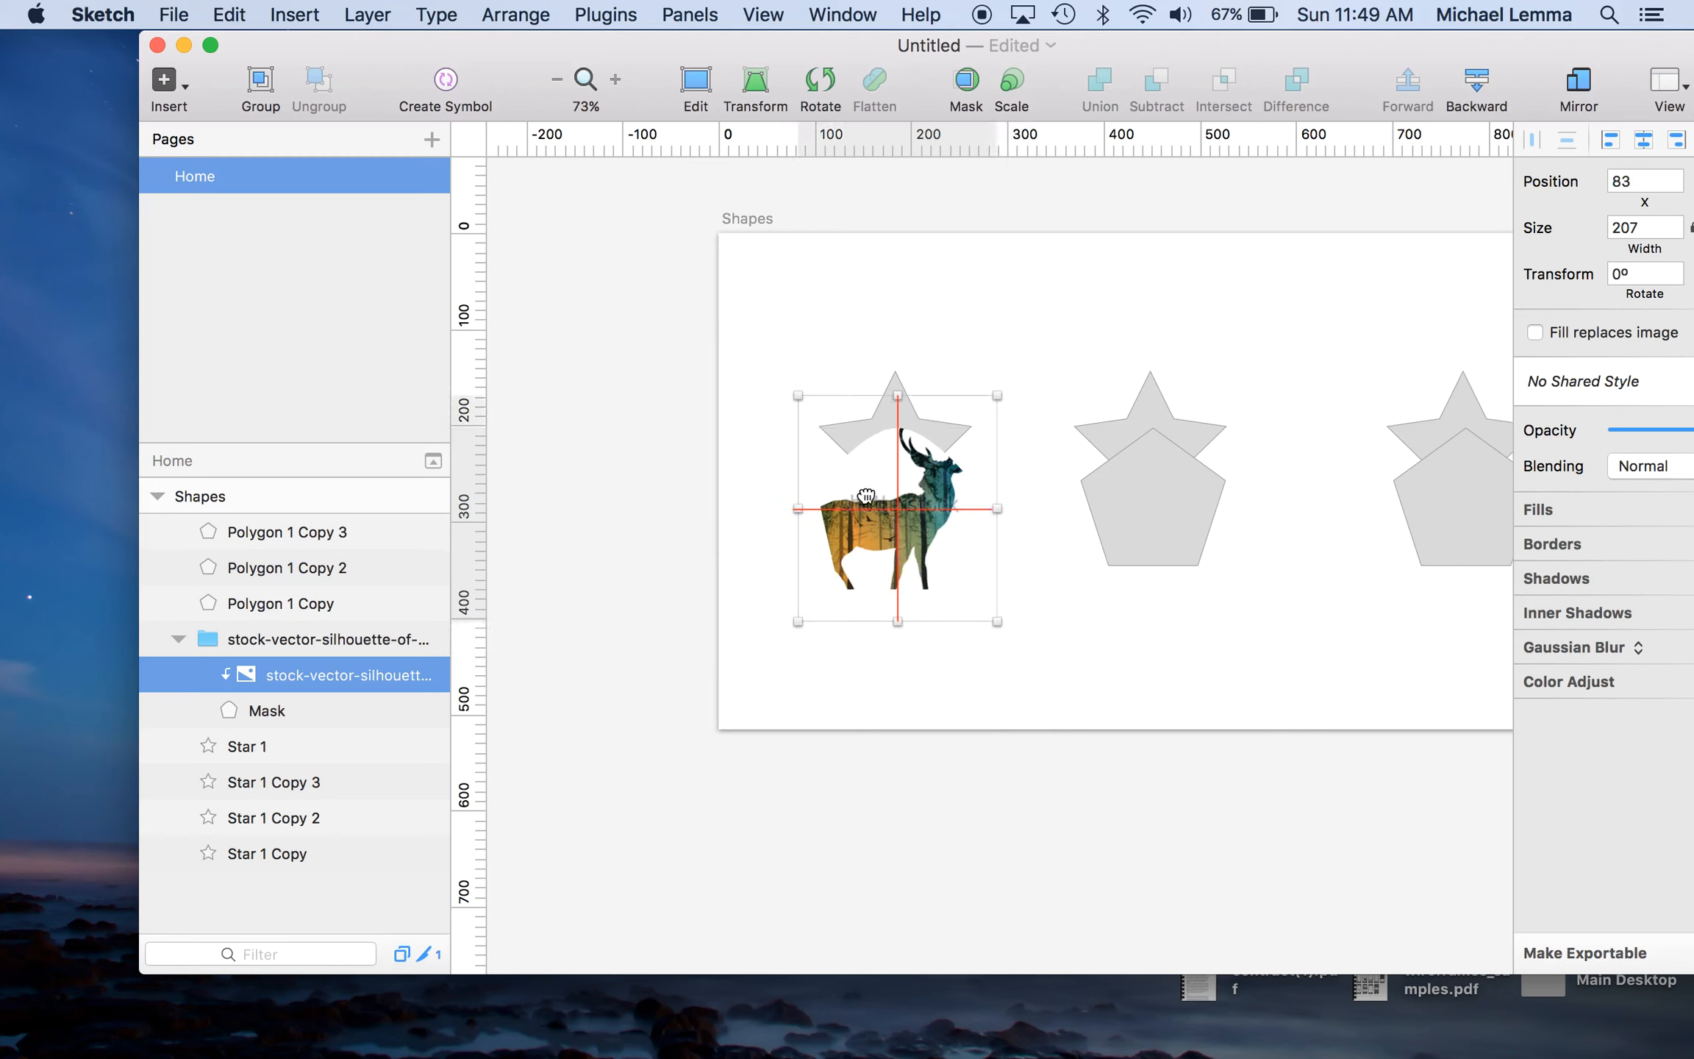
pyautogui.click(730, 635)
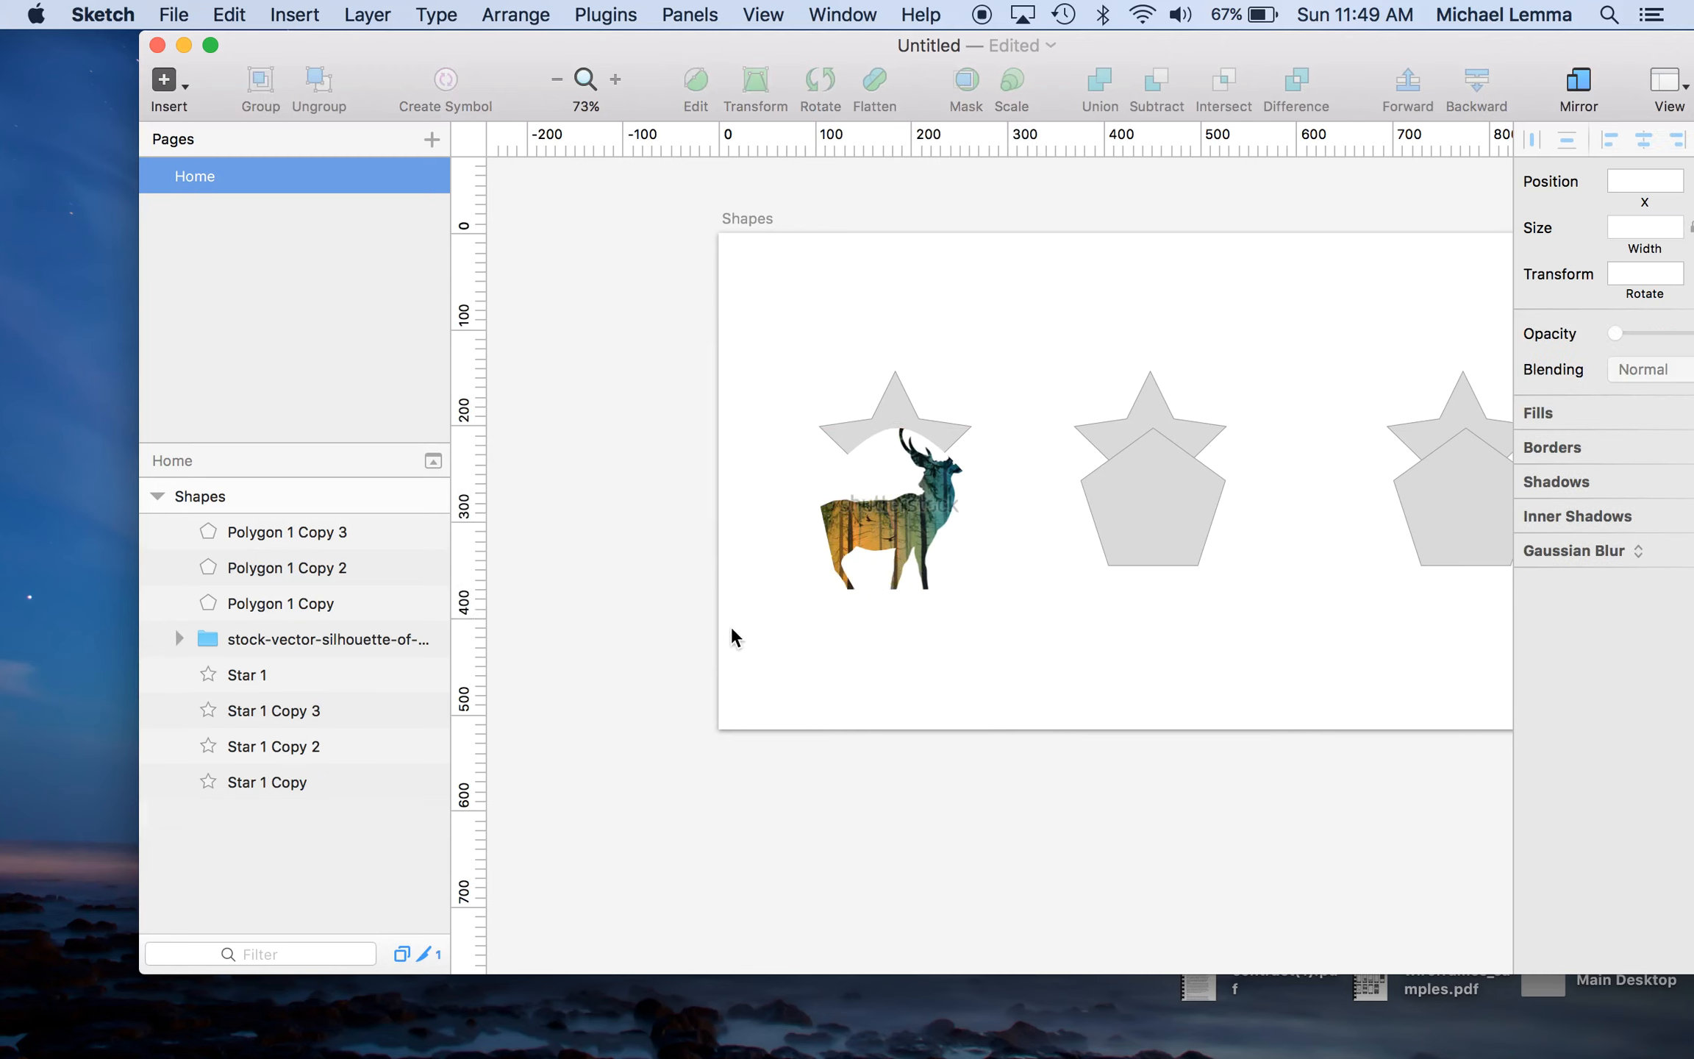
# Try resizing the masked deer group slightly and undo the change.
pyautogui.click(917, 520)
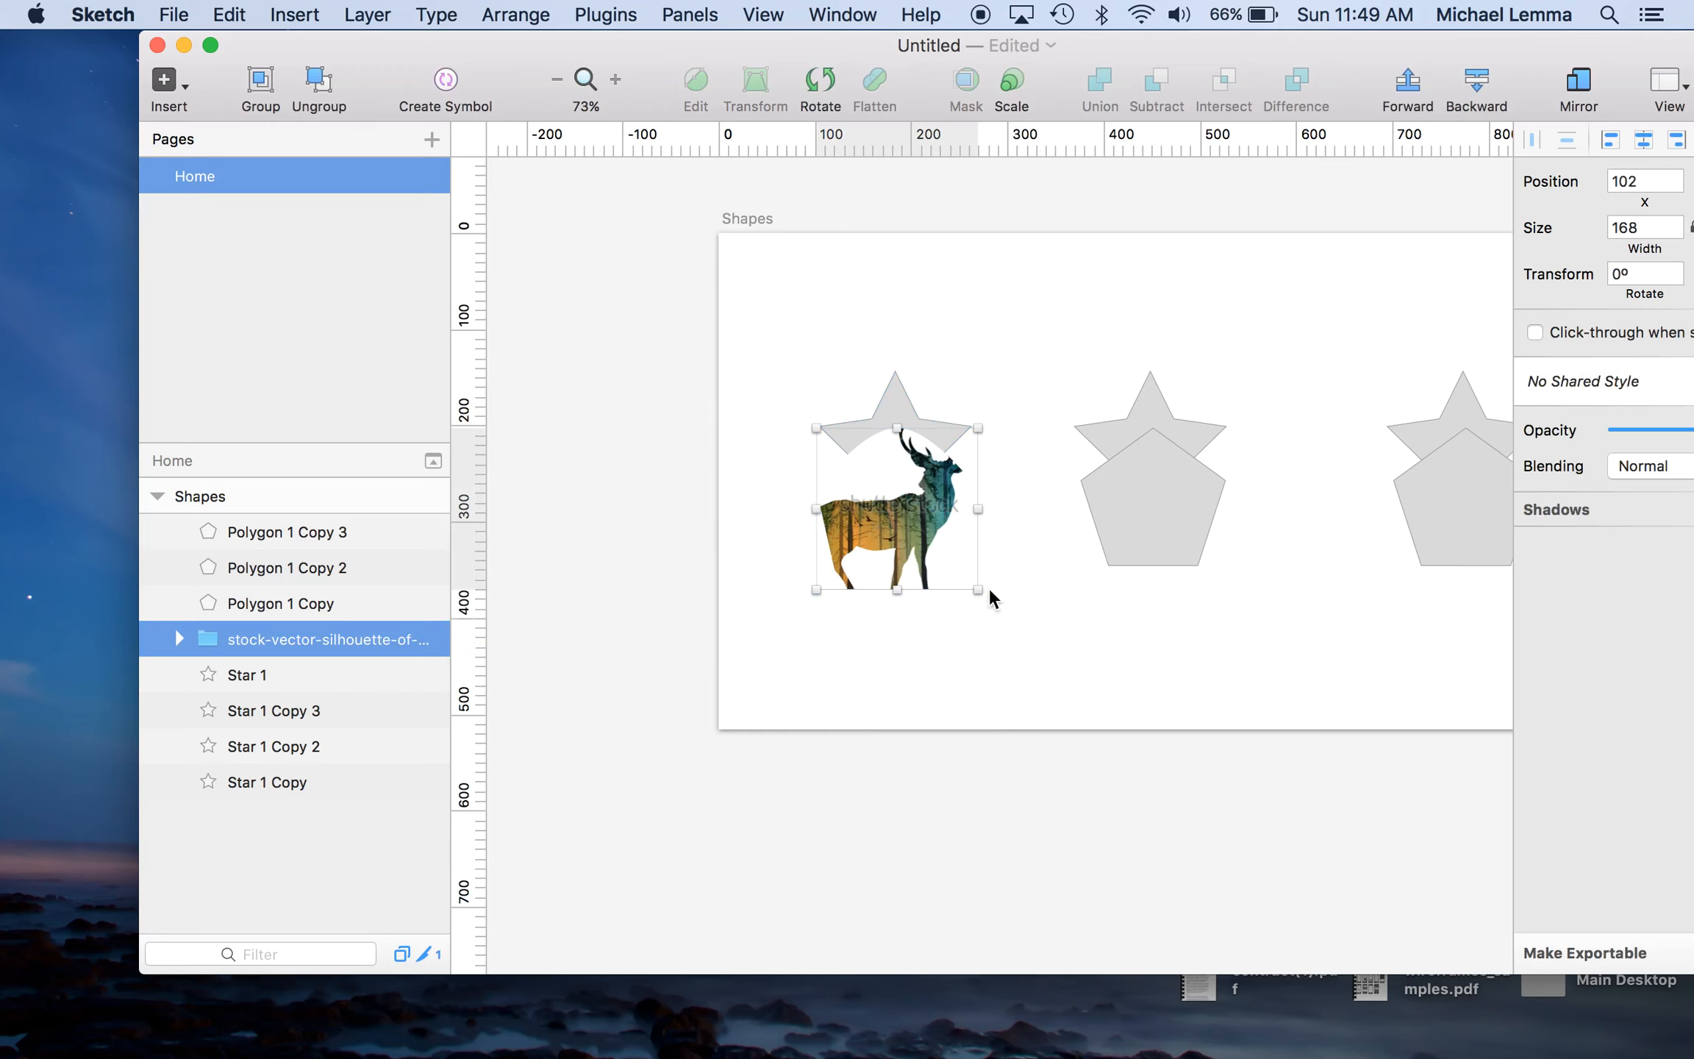
pyautogui.moveTo(980, 594)
pyautogui.mouseDown()
pyautogui.moveTo(1070, 711)
pyautogui.moveTo(990, 597)
pyautogui.mouseUp()
pyautogui.press('super+z')
# Expand the masked deer group in the layer list and select the image inside it.
pyautogui.click(174, 639)
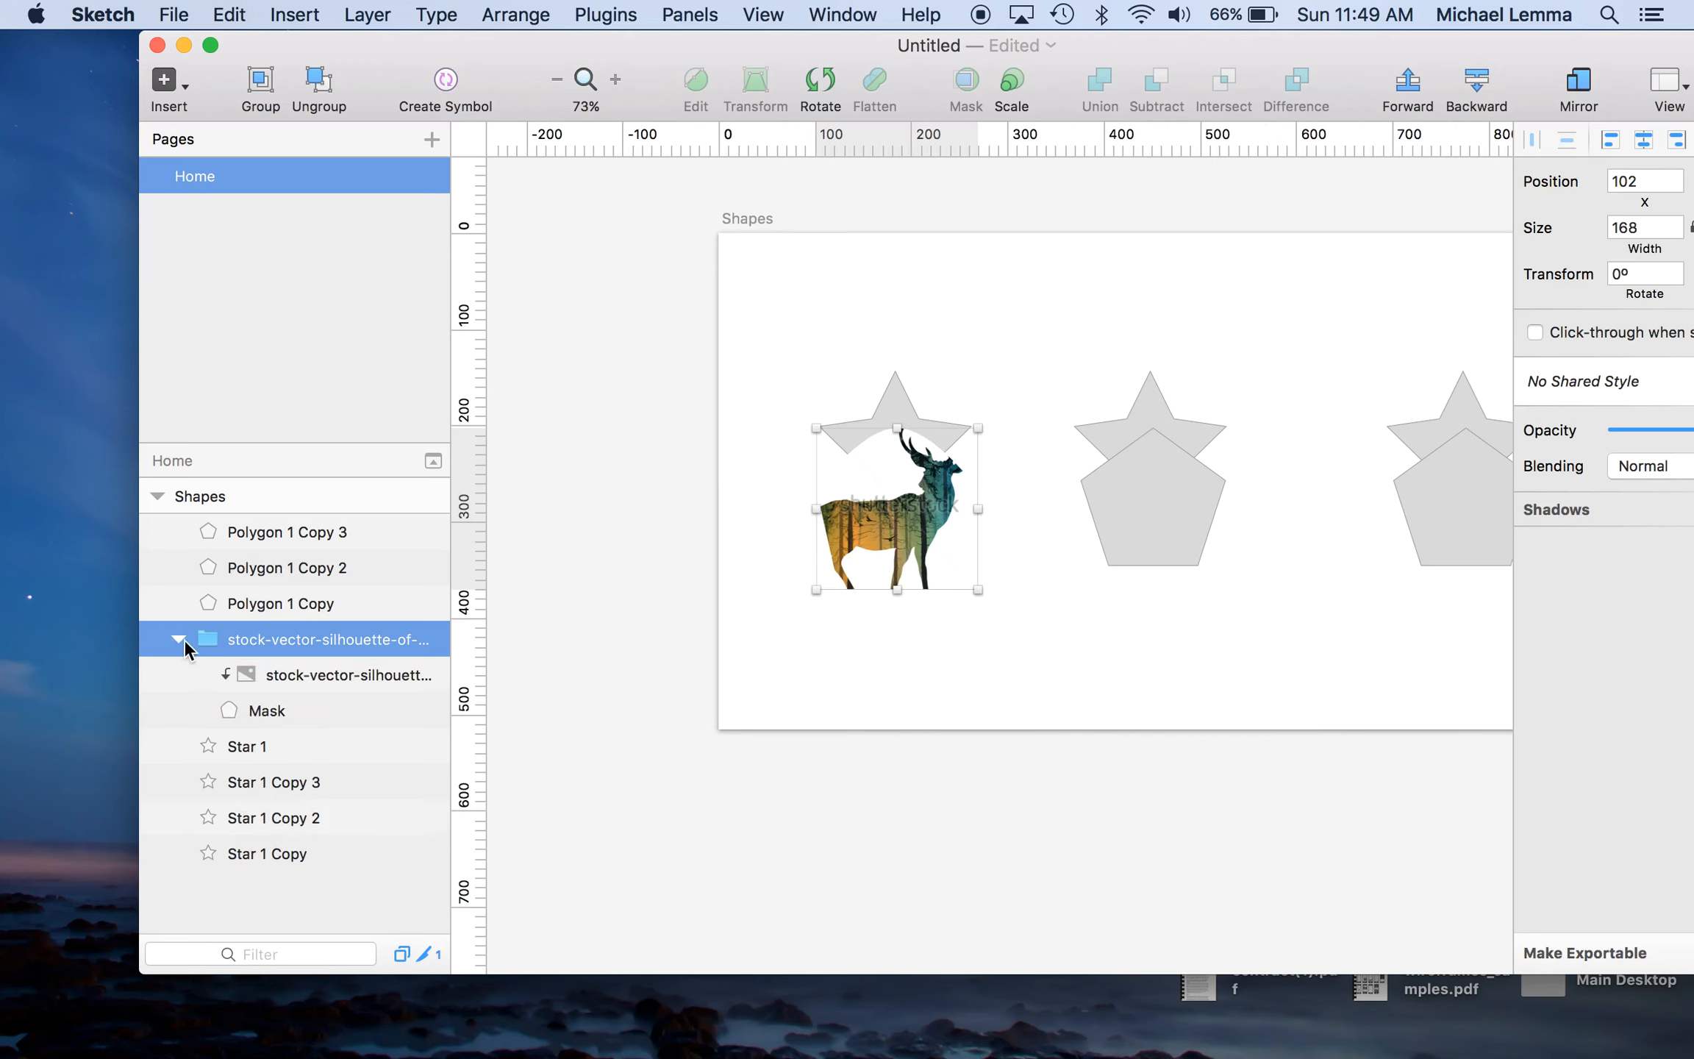
pyautogui.click(282, 680)
pyautogui.click(700, 541)
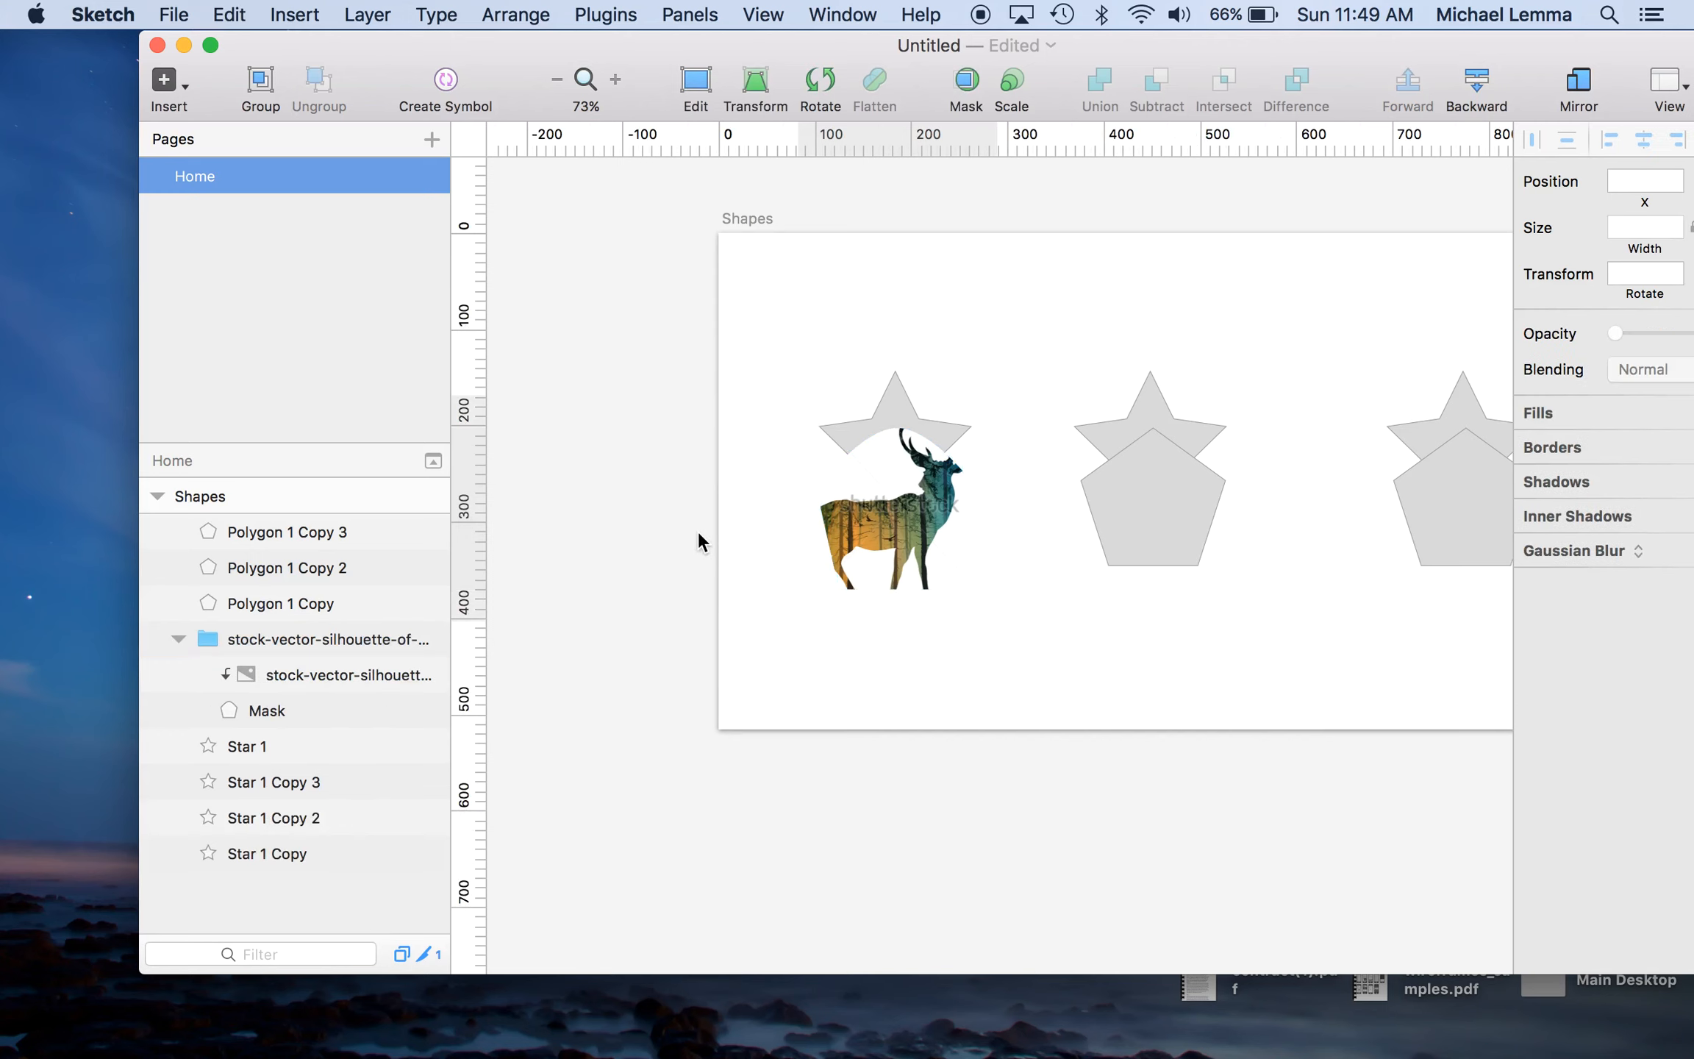
pyautogui.doubleClick(910, 486)
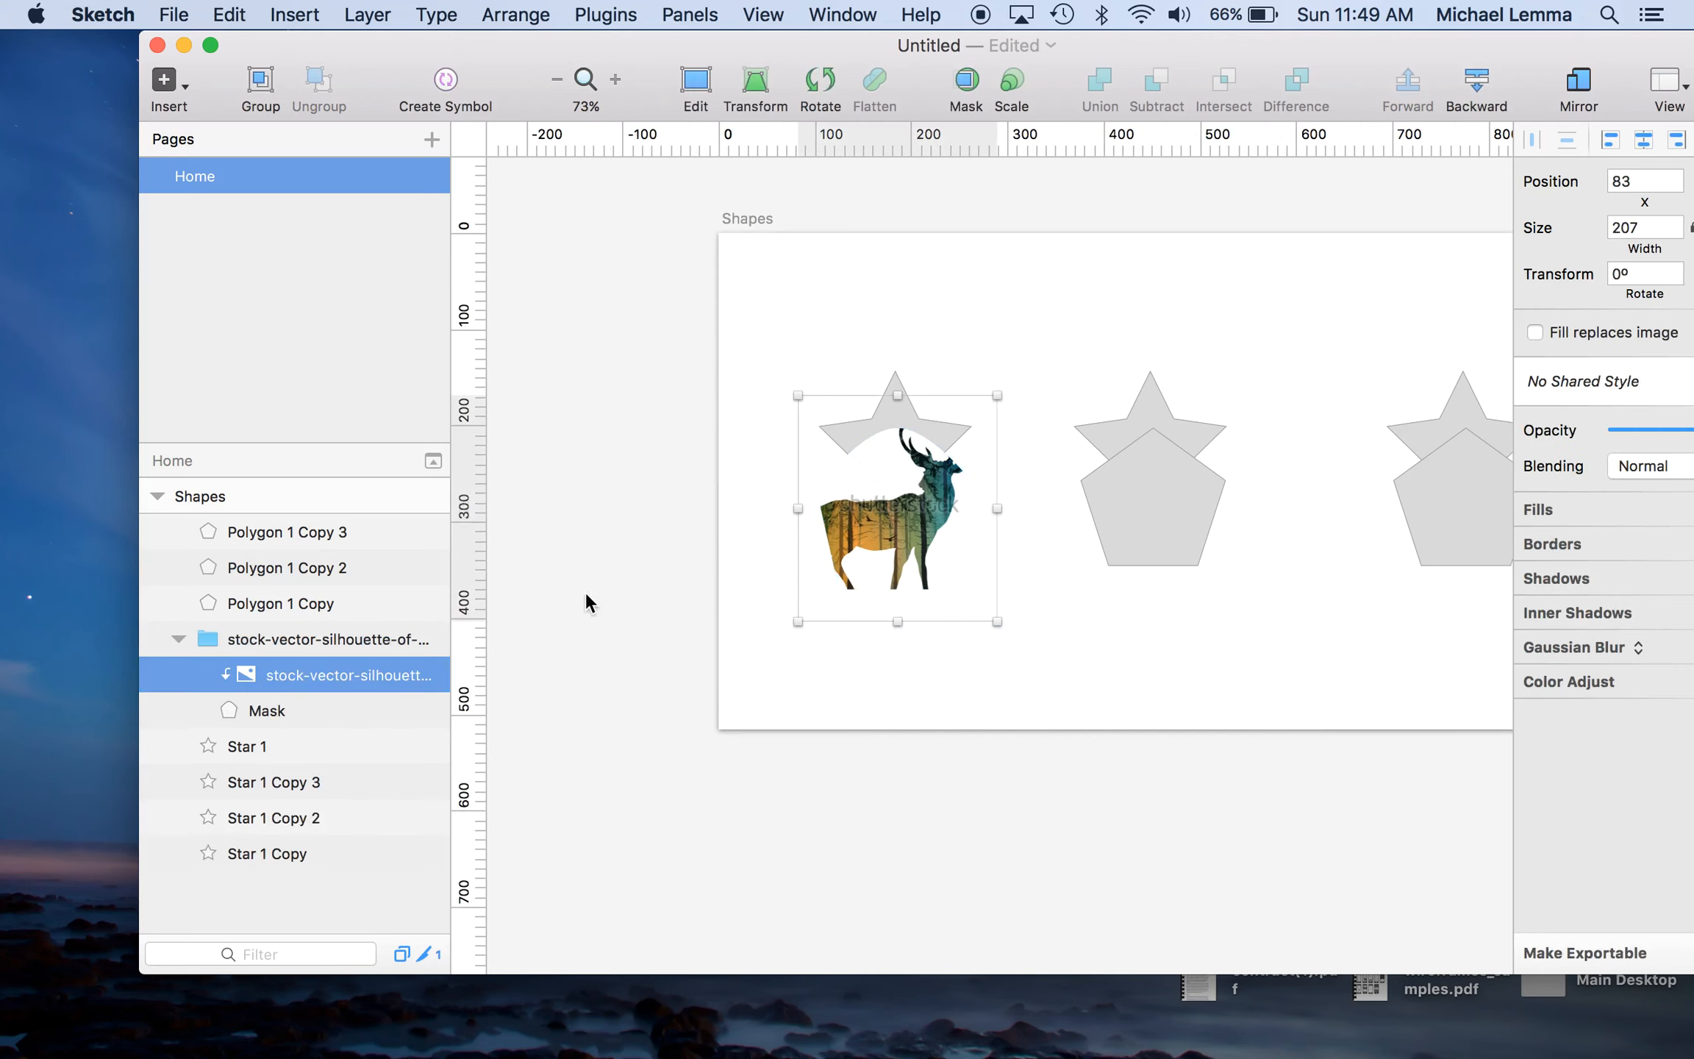
# Try resizing the pentagon mask and moving its points, undo the changes, and finish editing.
pyautogui.click(324, 705)
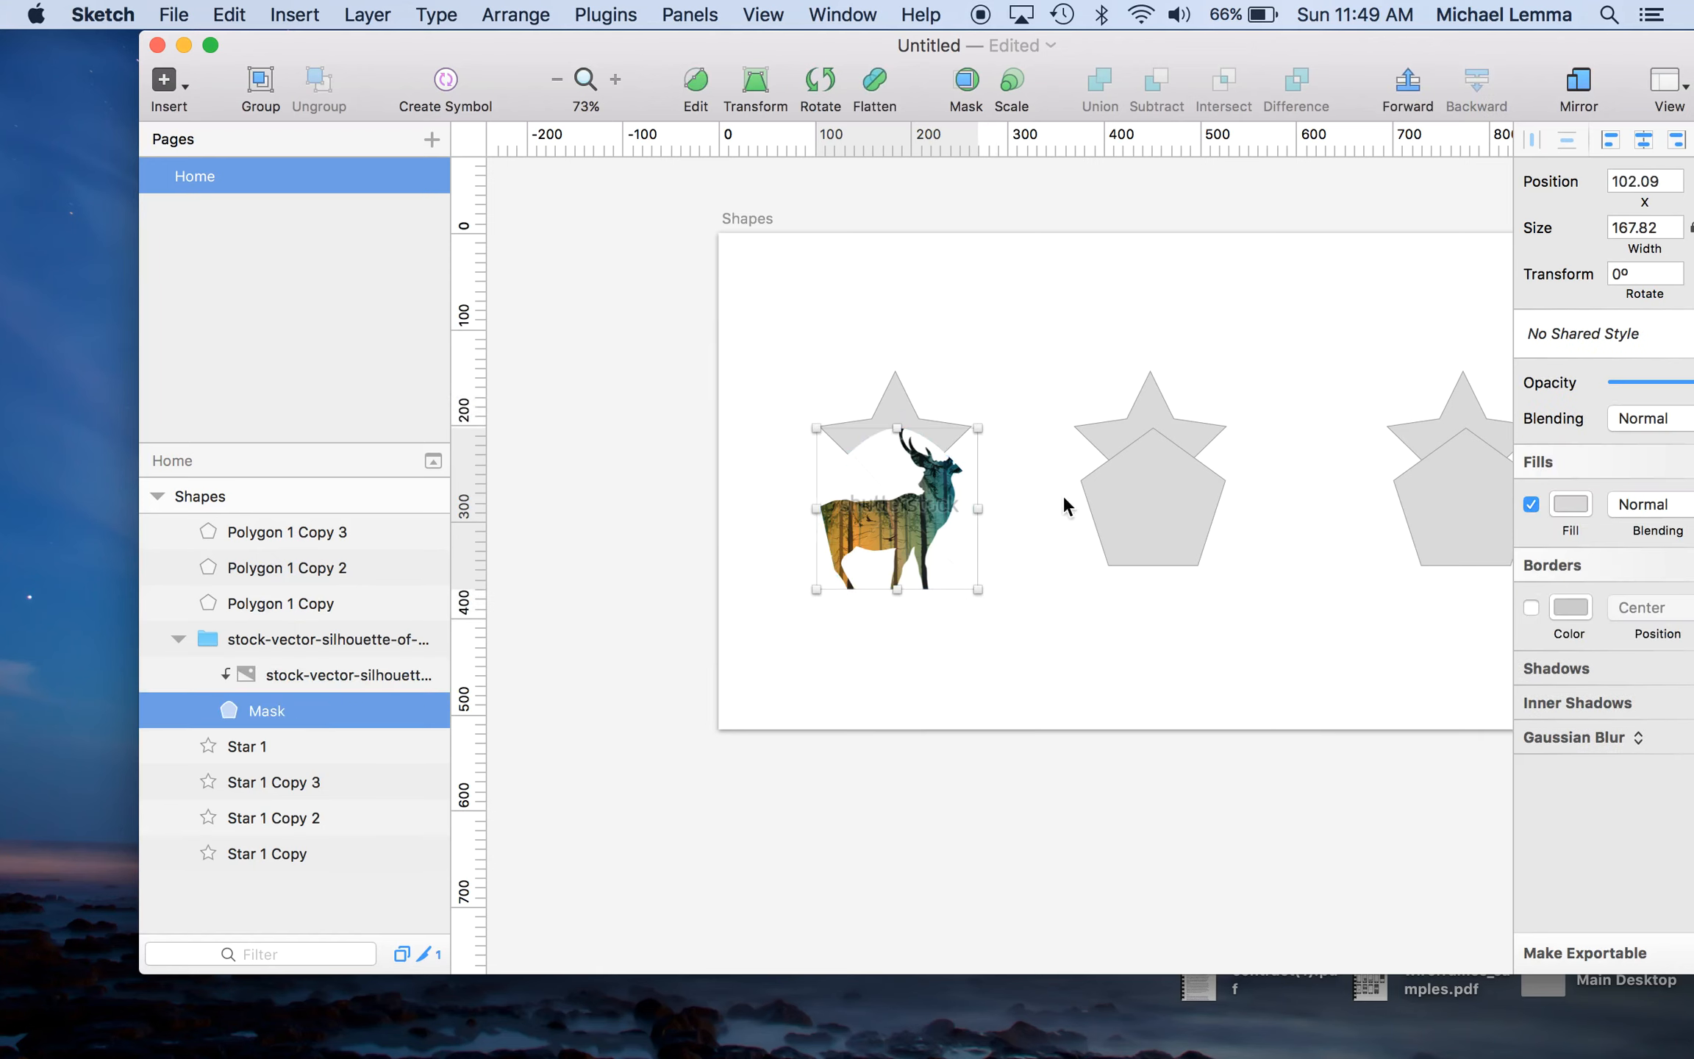
pyautogui.moveTo(978, 589)
pyautogui.mouseDown()
pyautogui.moveTo(1021, 715)
pyautogui.moveTo(966, 620)
pyautogui.mouseUp()
pyautogui.click(698, 79)
pyautogui.moveTo(898, 428)
pyautogui.mouseDown()
pyautogui.moveTo(938, 367)
pyautogui.moveTo(912, 359)
pyautogui.moveTo(859, 467)
pyautogui.moveTo(934, 442)
pyautogui.moveTo(886, 423)
pyautogui.mouseUp()
pyautogui.press('super+z')
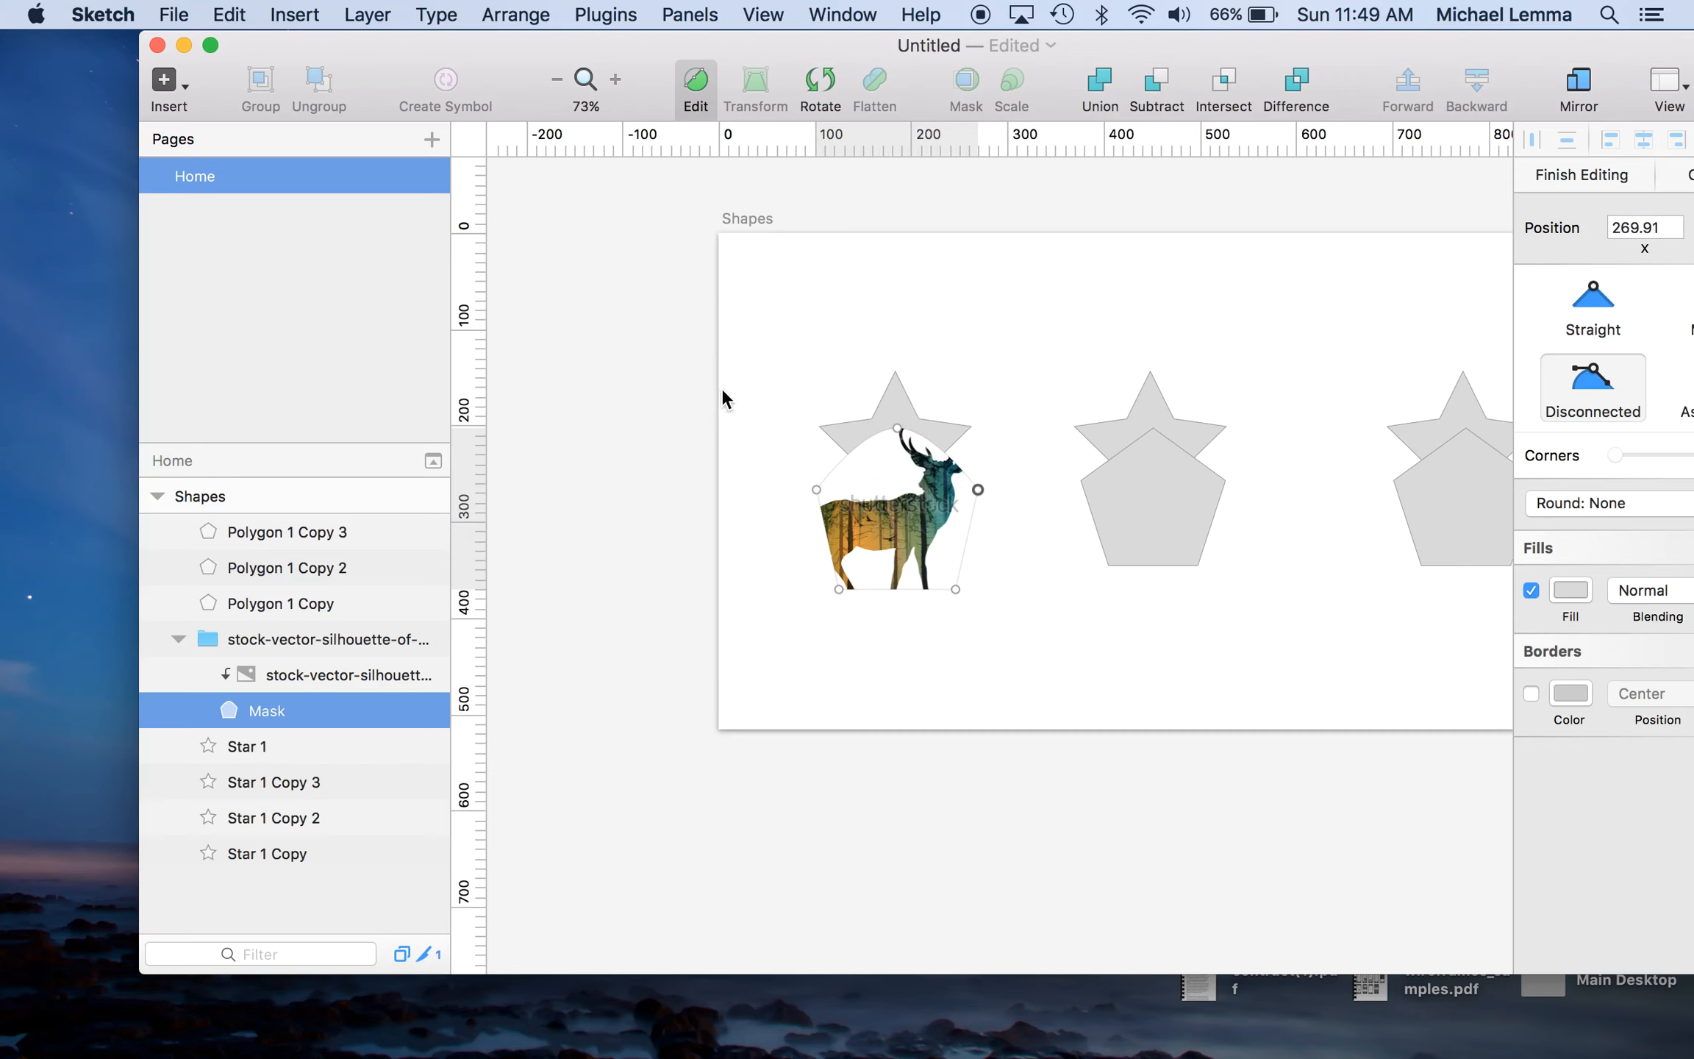
pyautogui.press('Escape')
pyautogui.click(742, 480)
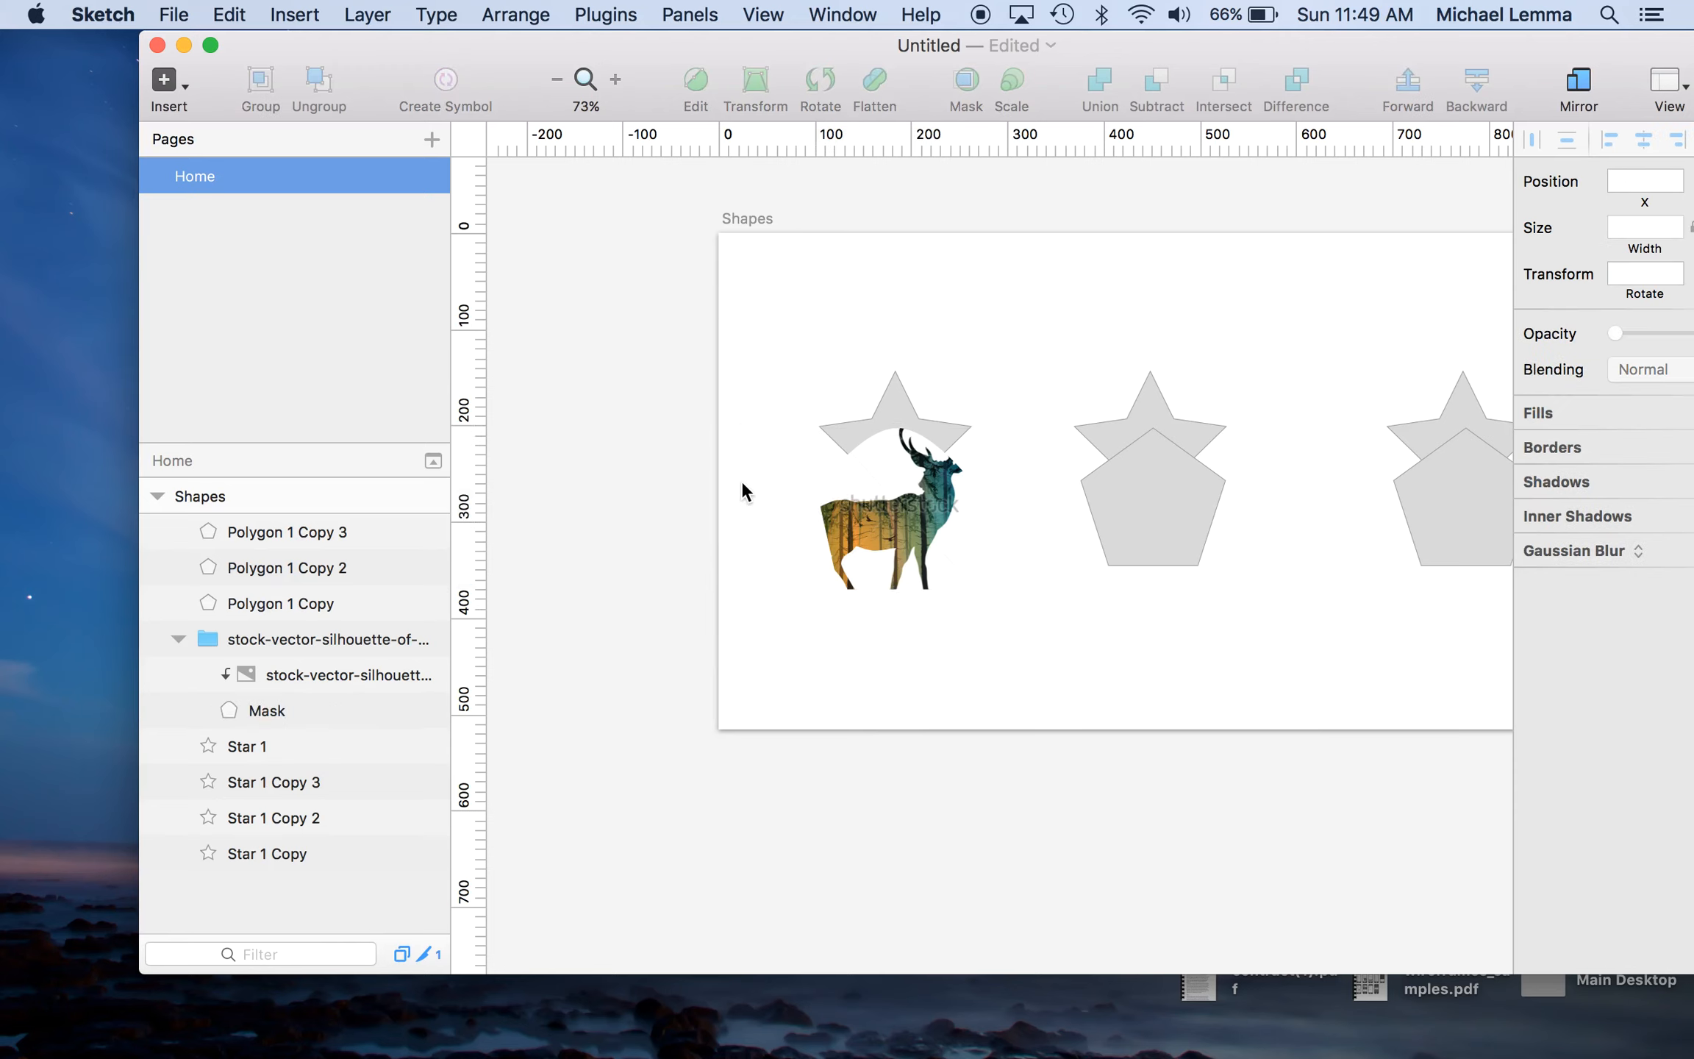
# Delete the deer image and the pentagon mask from the group.
pyautogui.click(860, 495)
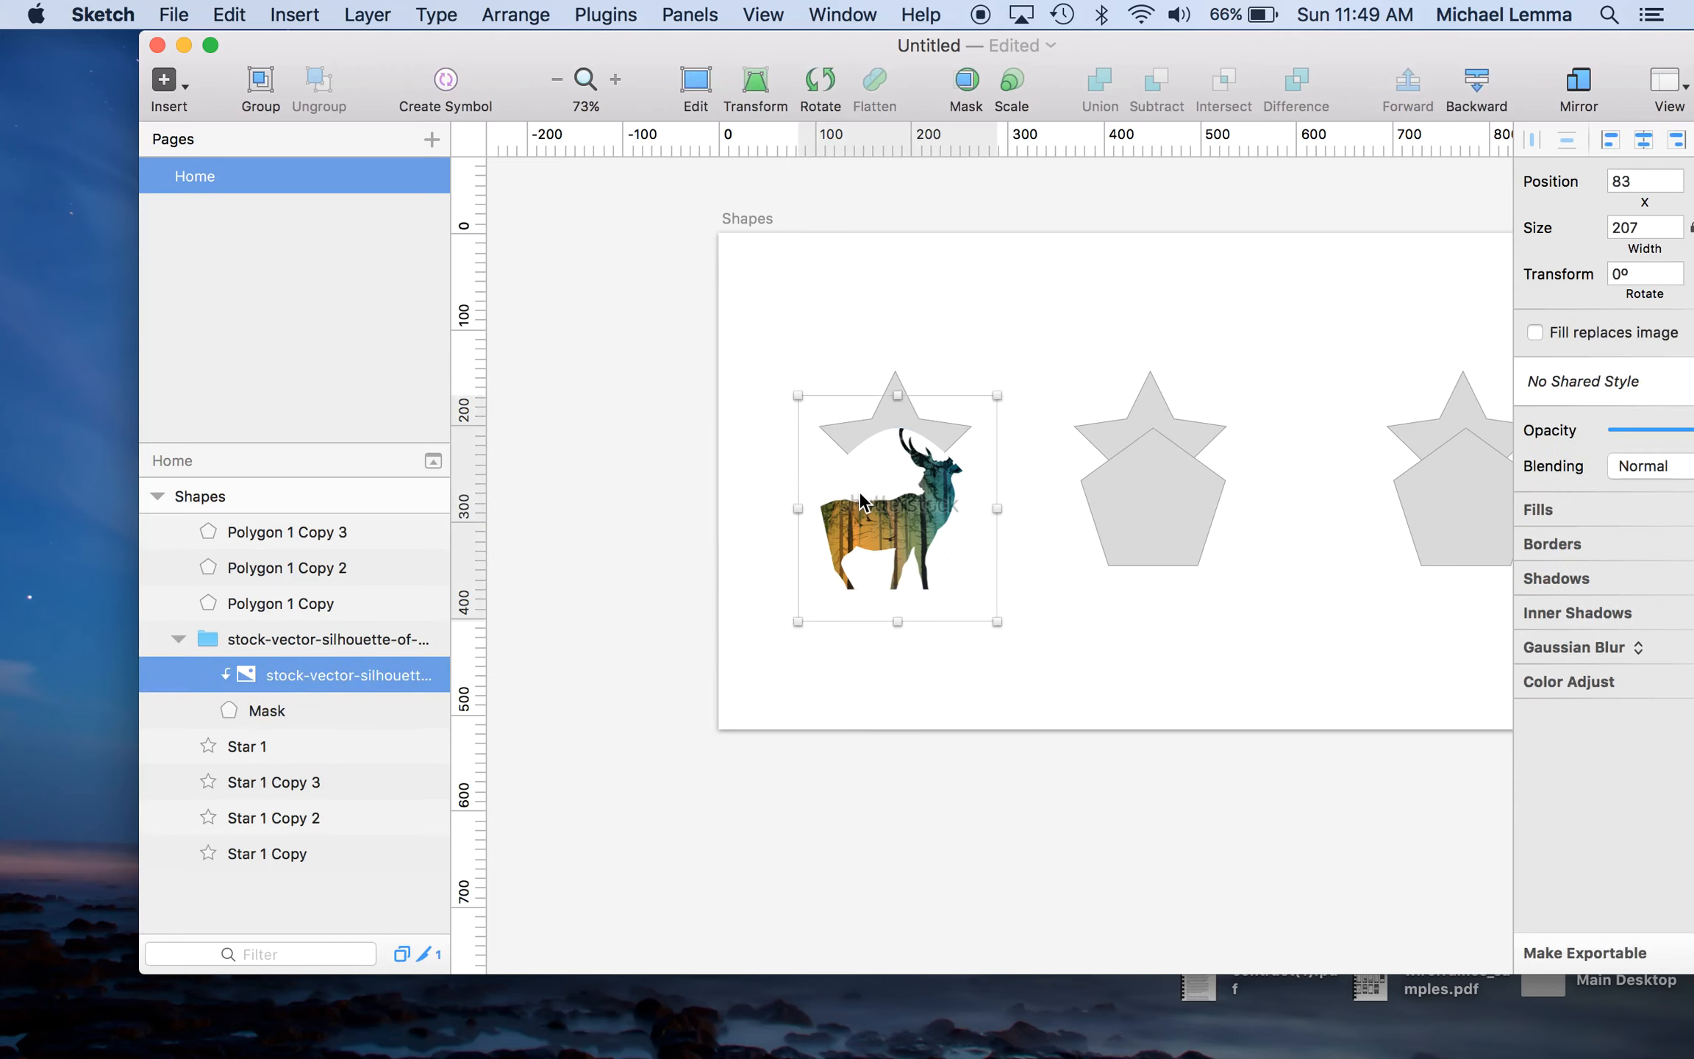
pyautogui.press('Delete')
pyautogui.click(242, 663)
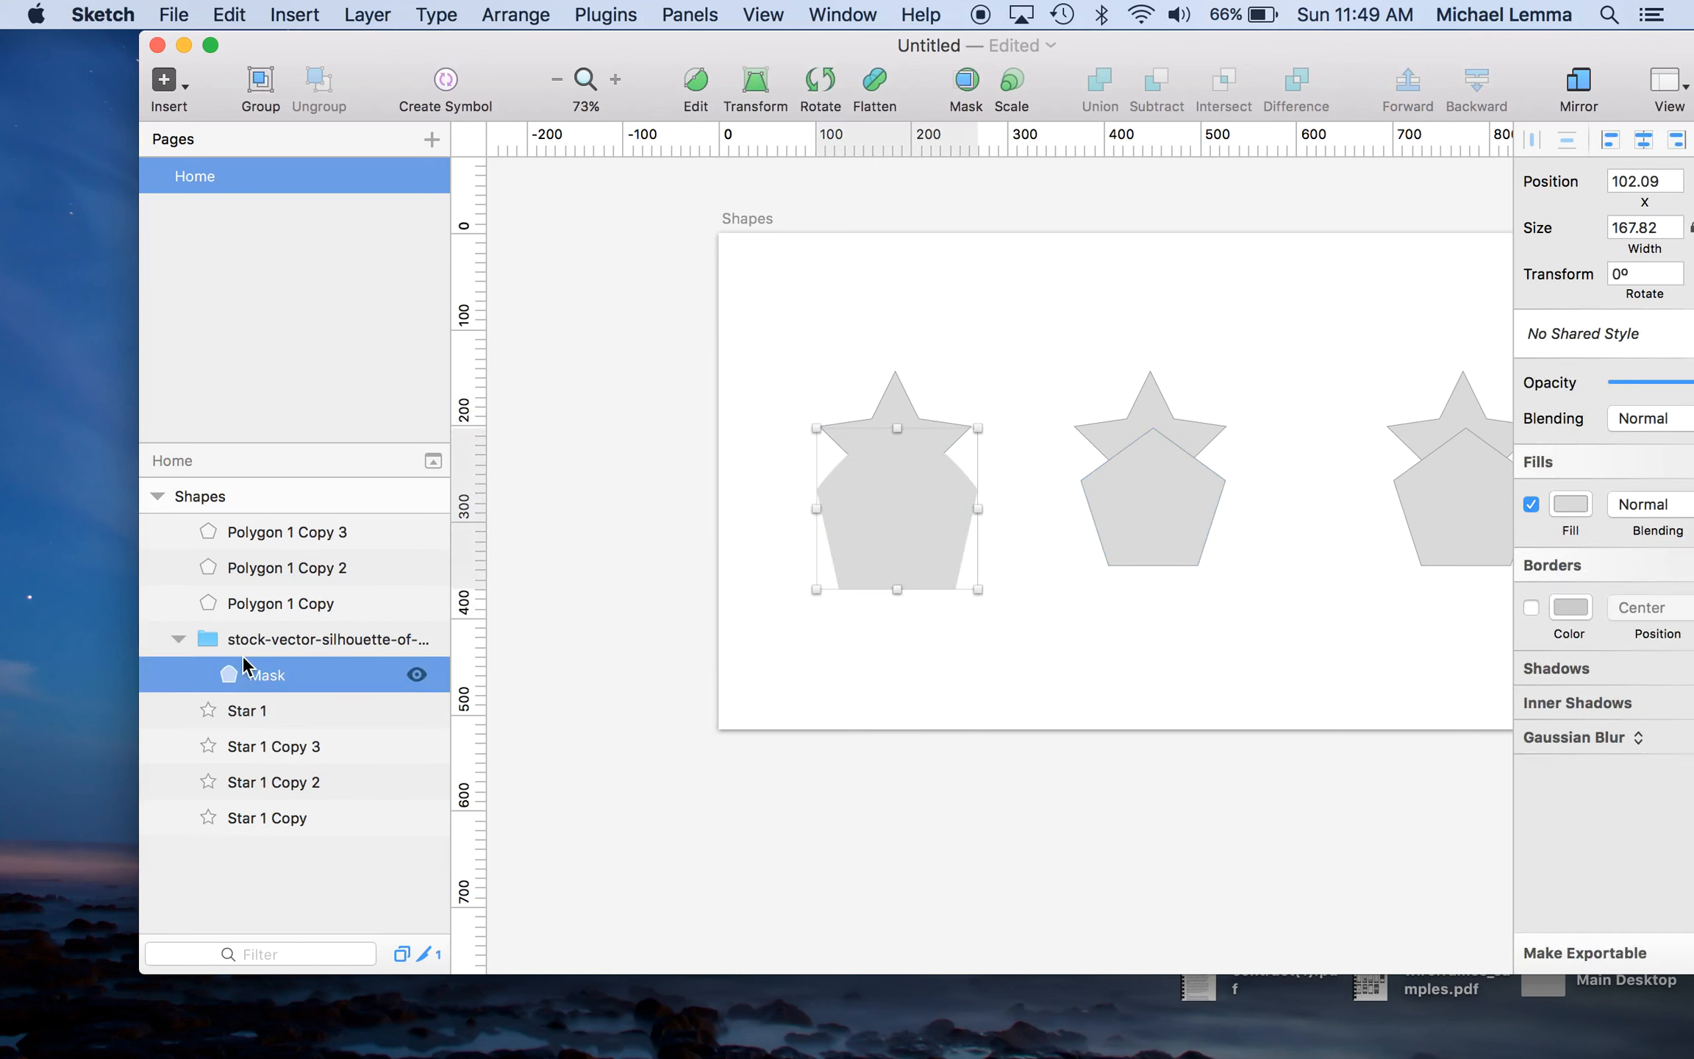
pyautogui.press('Delete')
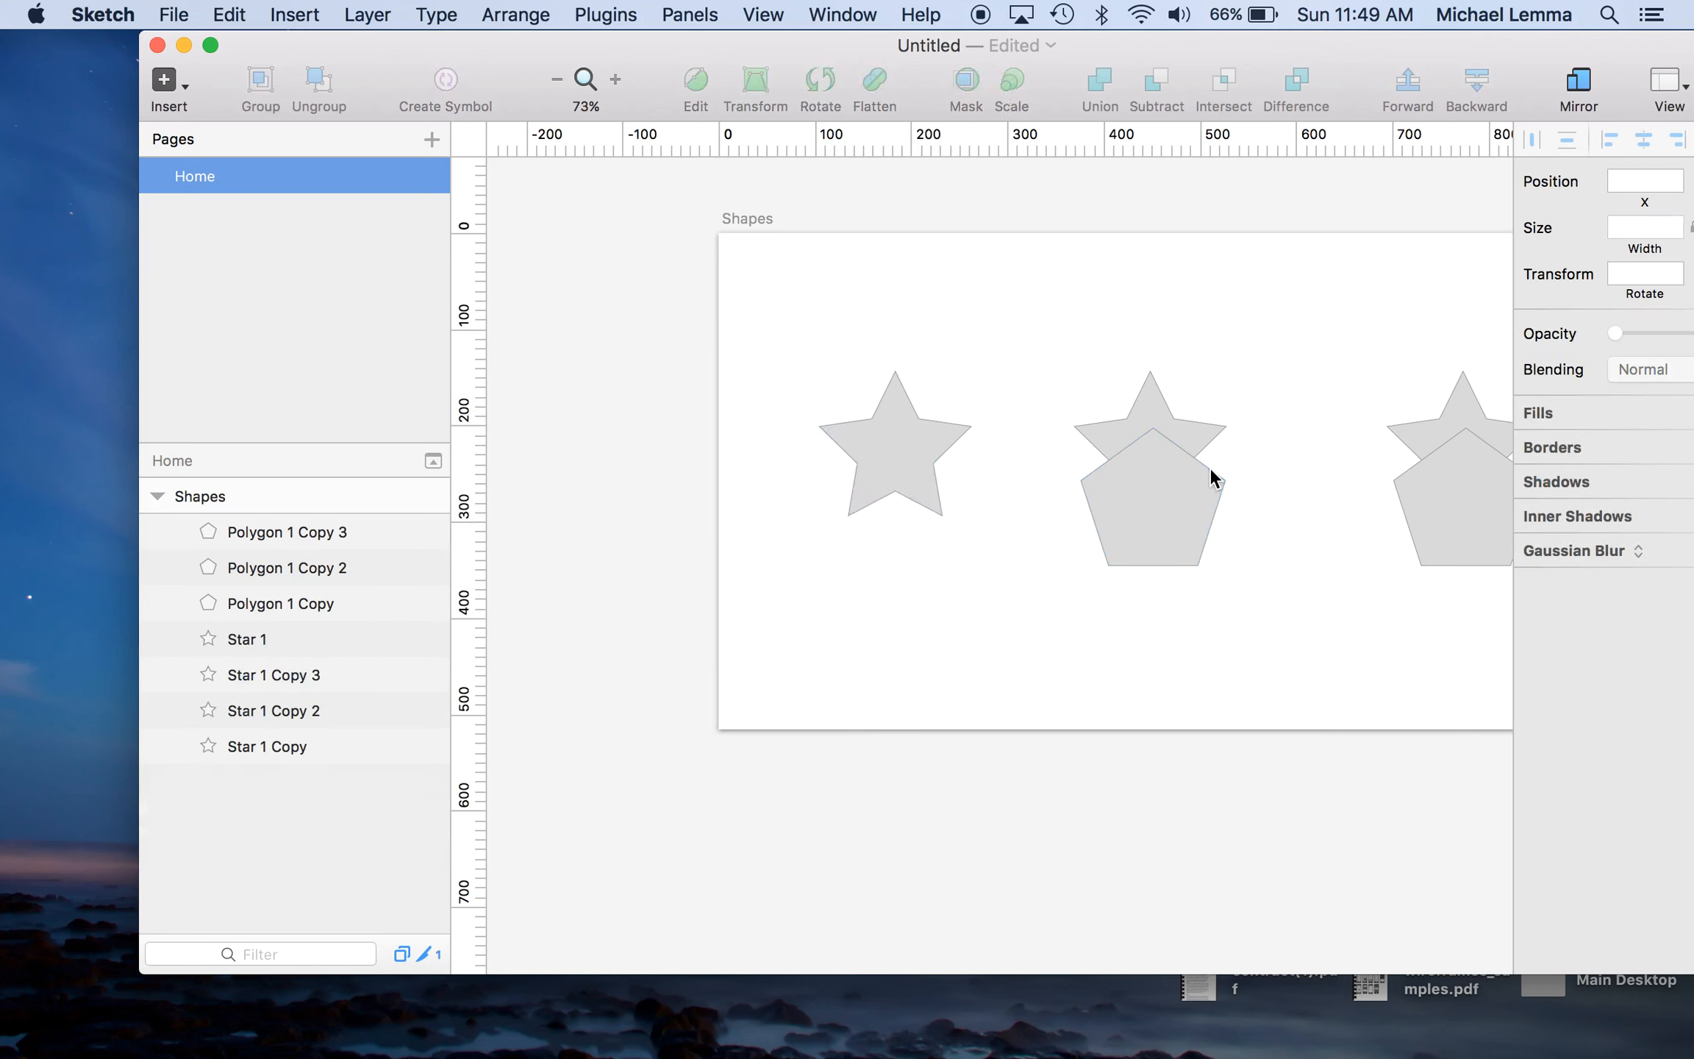
# Duplicate the second pentagon onto the first star, matching the overlap of the other pairs.
pyautogui.click(1191, 494)
pyautogui.moveTo(1191, 494); pyautogui.dragTo(929, 499)
pyautogui.click(779, 358)
pyautogui.click(854, 469)
pyautogui.click(745, 400)
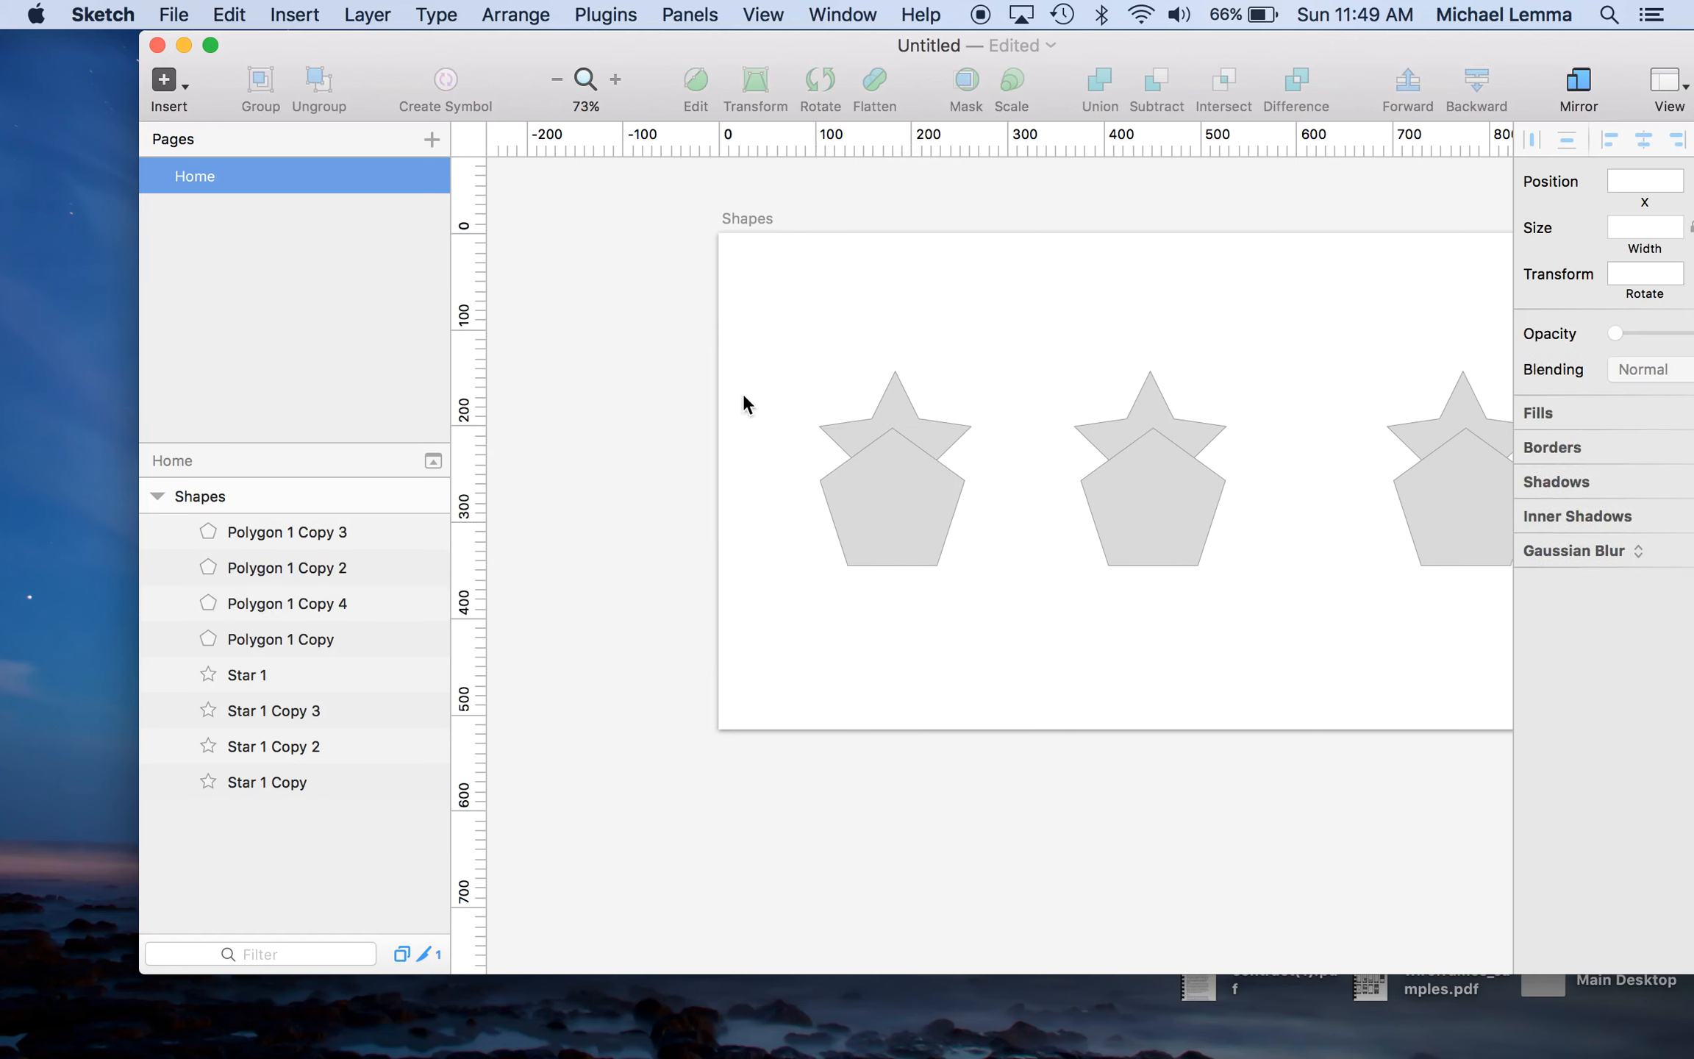
pyautogui.scroll(-1, 745, 409)
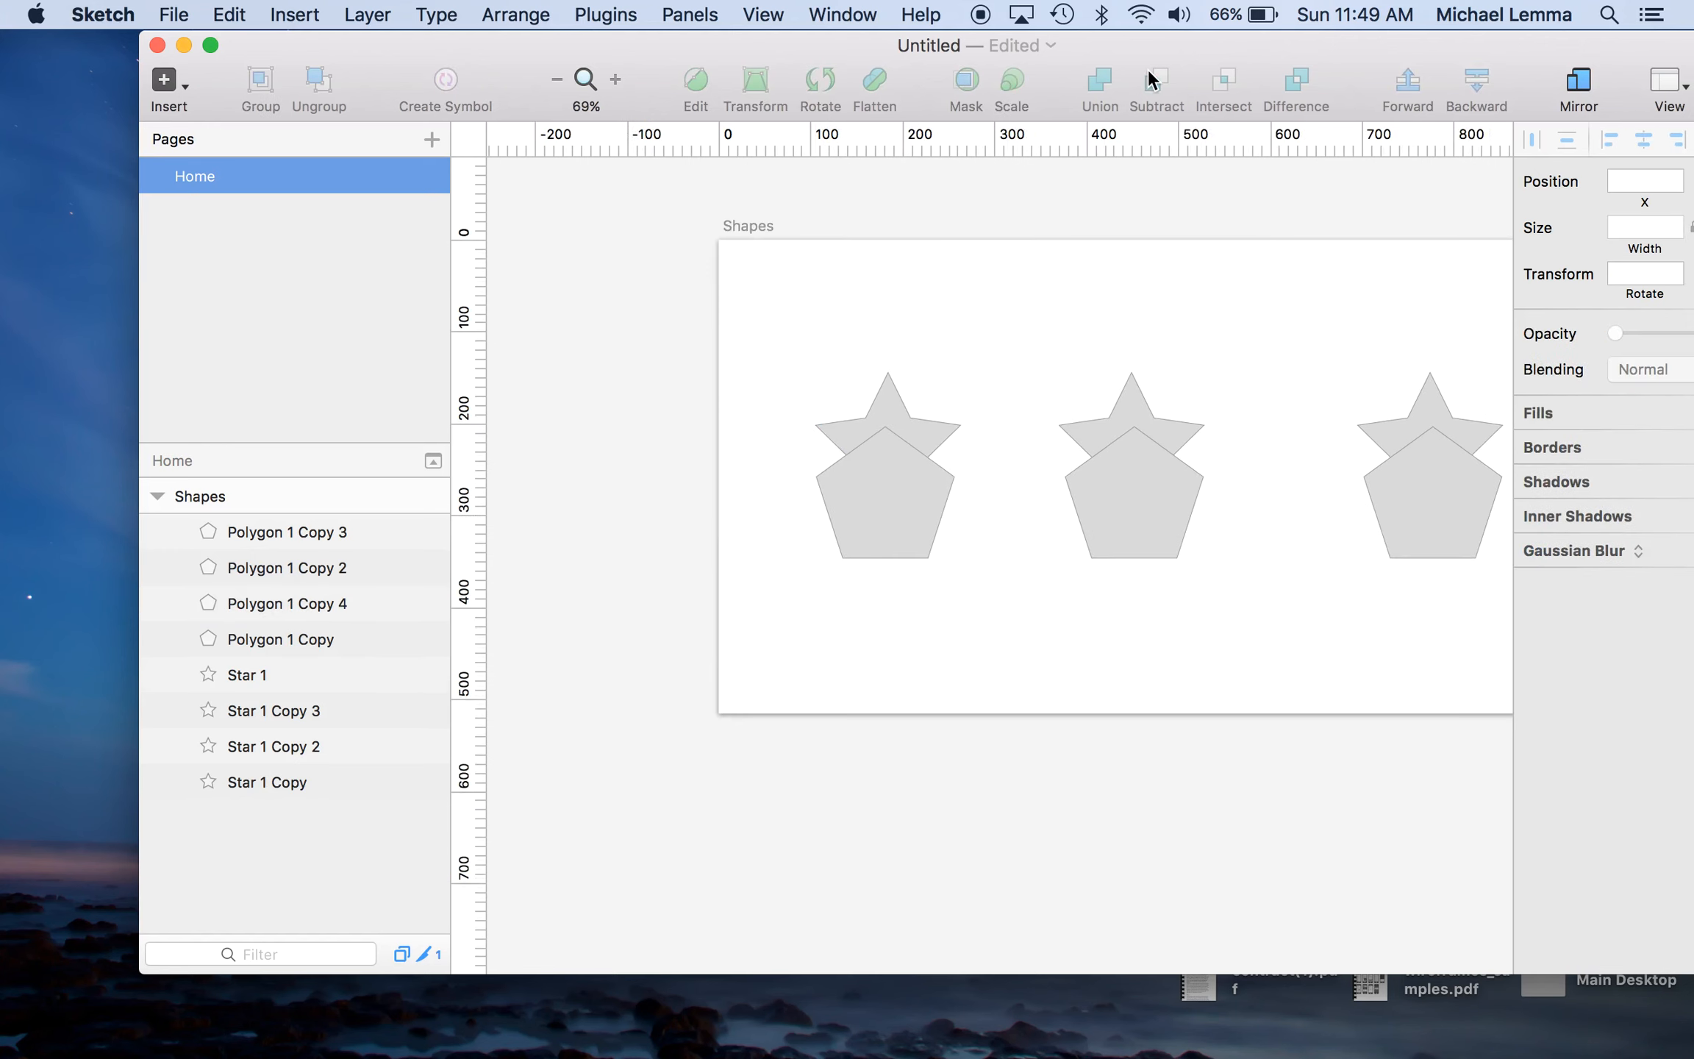
pyautogui.moveTo(884, 362); pyautogui.dragTo(754, 610)
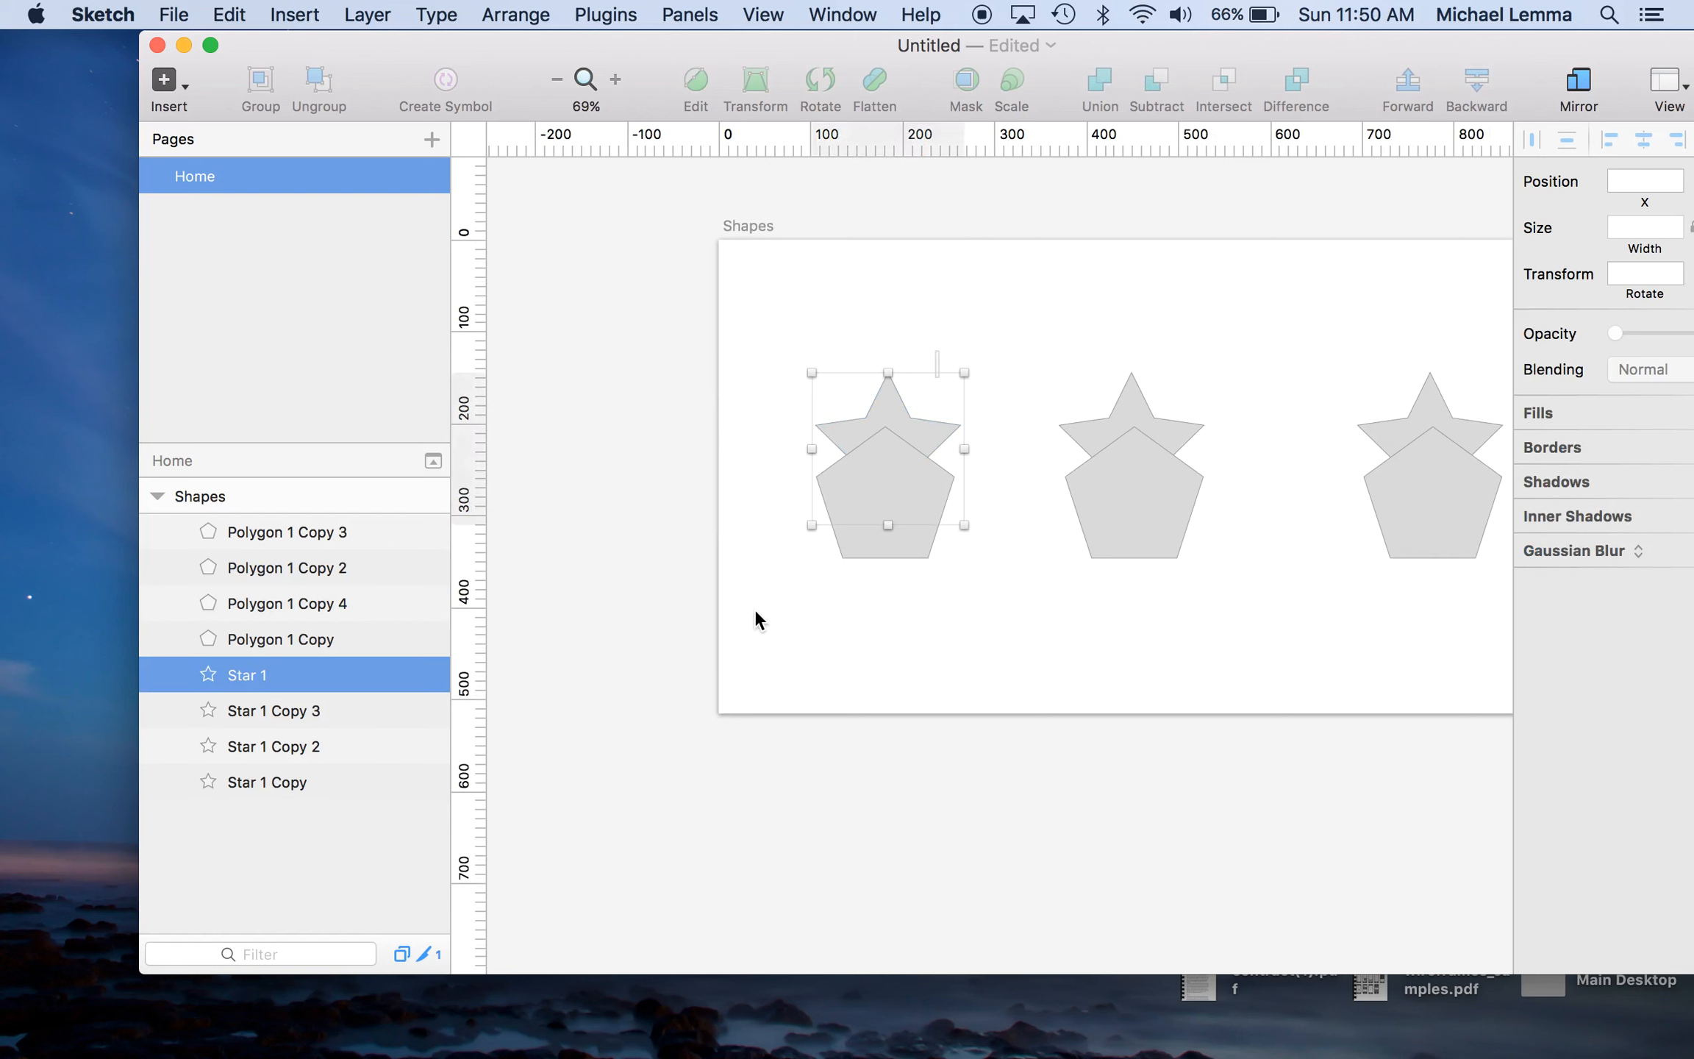
pyautogui.scroll(-5, 1078, 311)
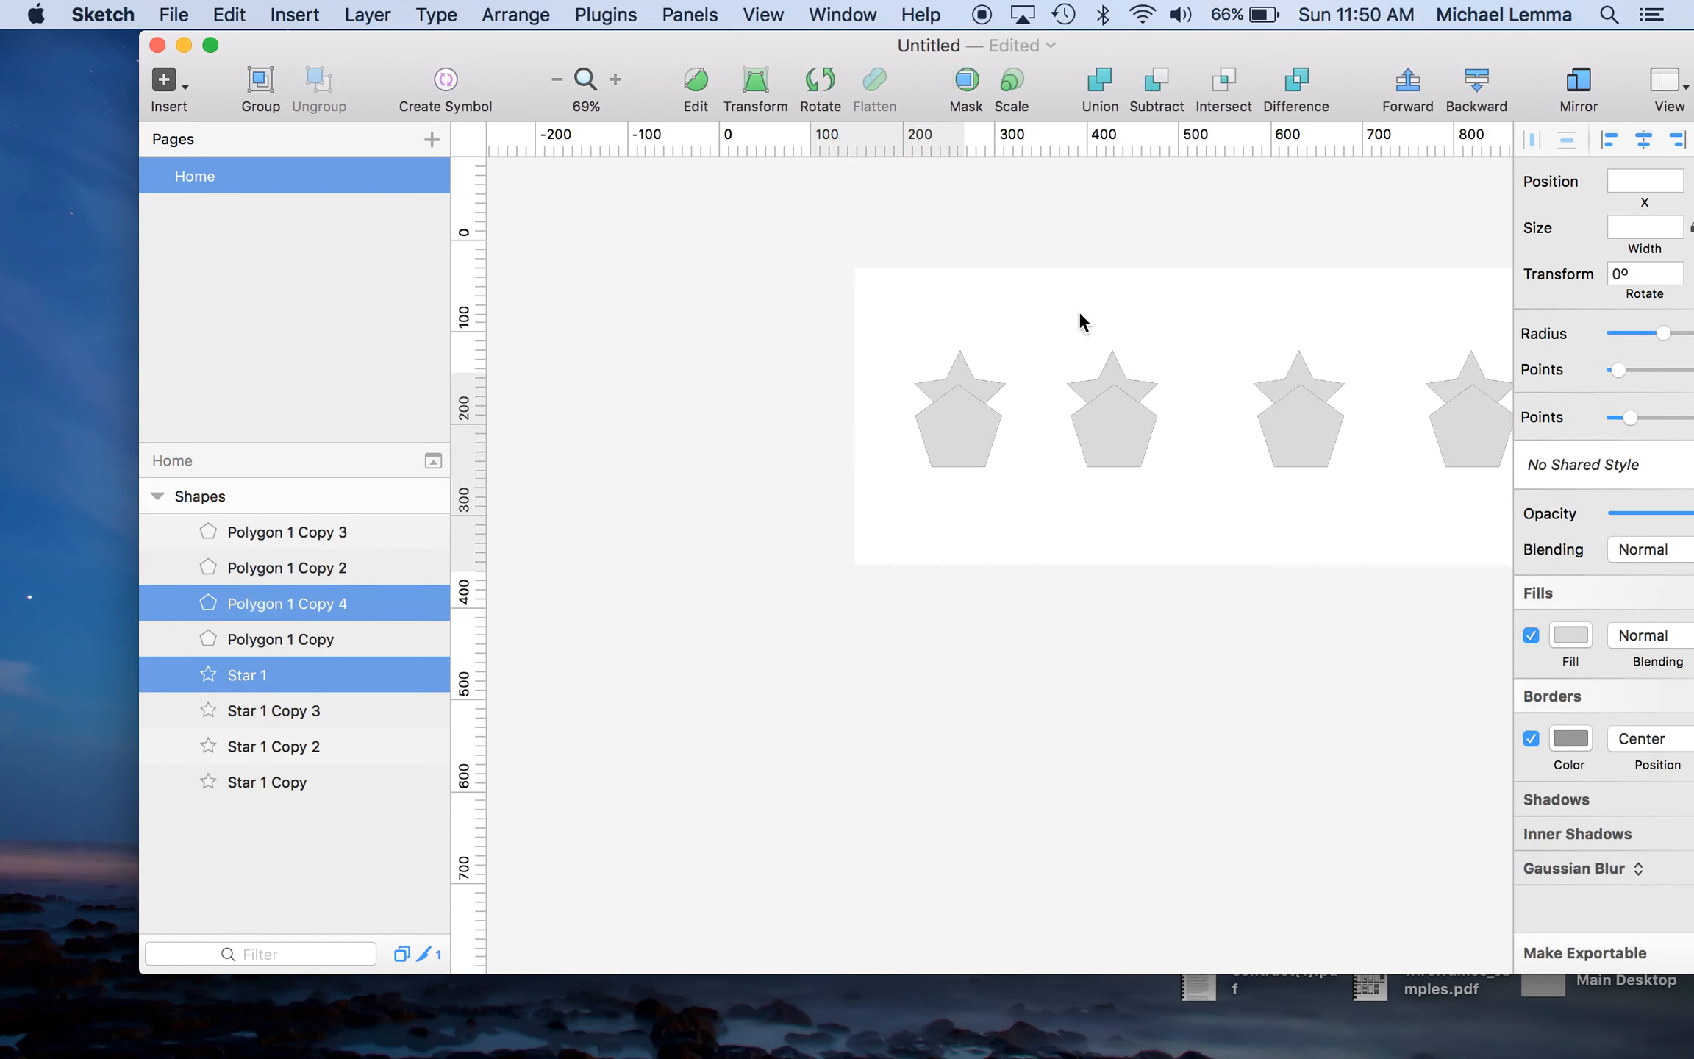
pyautogui.click(1295, 321)
pyautogui.scroll(-5, 1295, 320)
pyautogui.hscroll(4, 1295, 321)
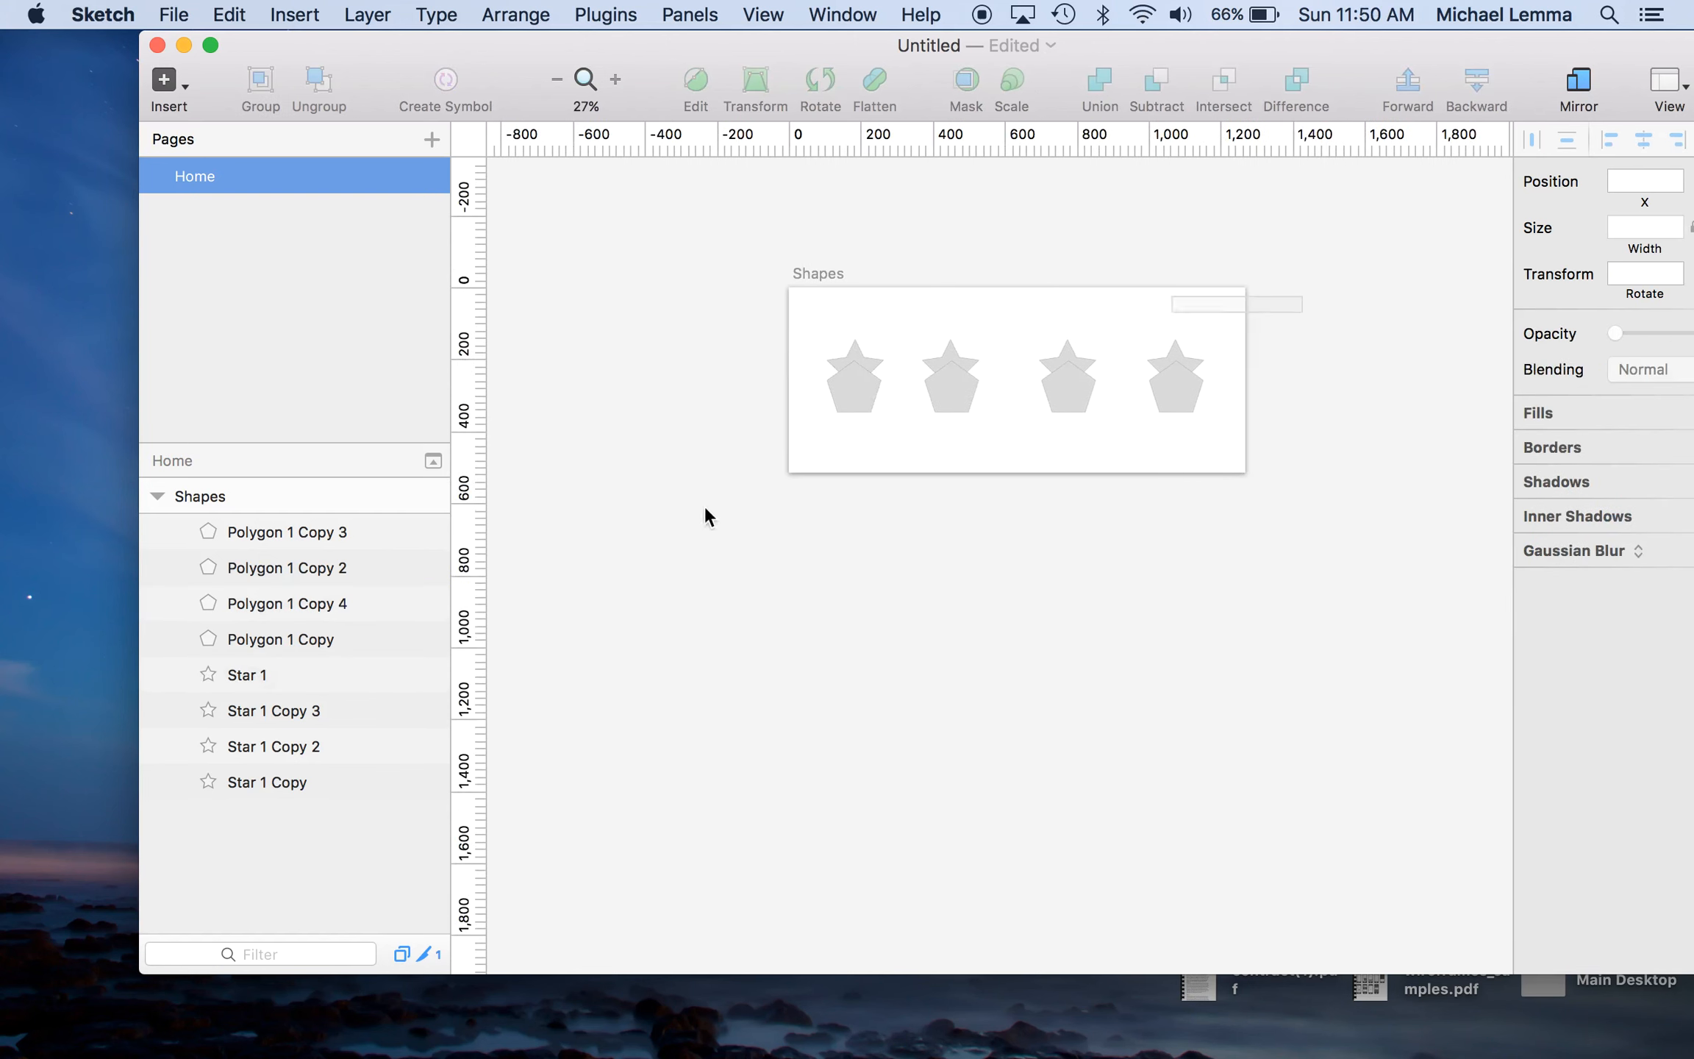
# Select all the stars and pentagons, try scaling them to 150%, and reset the scale to 100%.
pyautogui.press('super+a')
pyautogui.click(1012, 73)
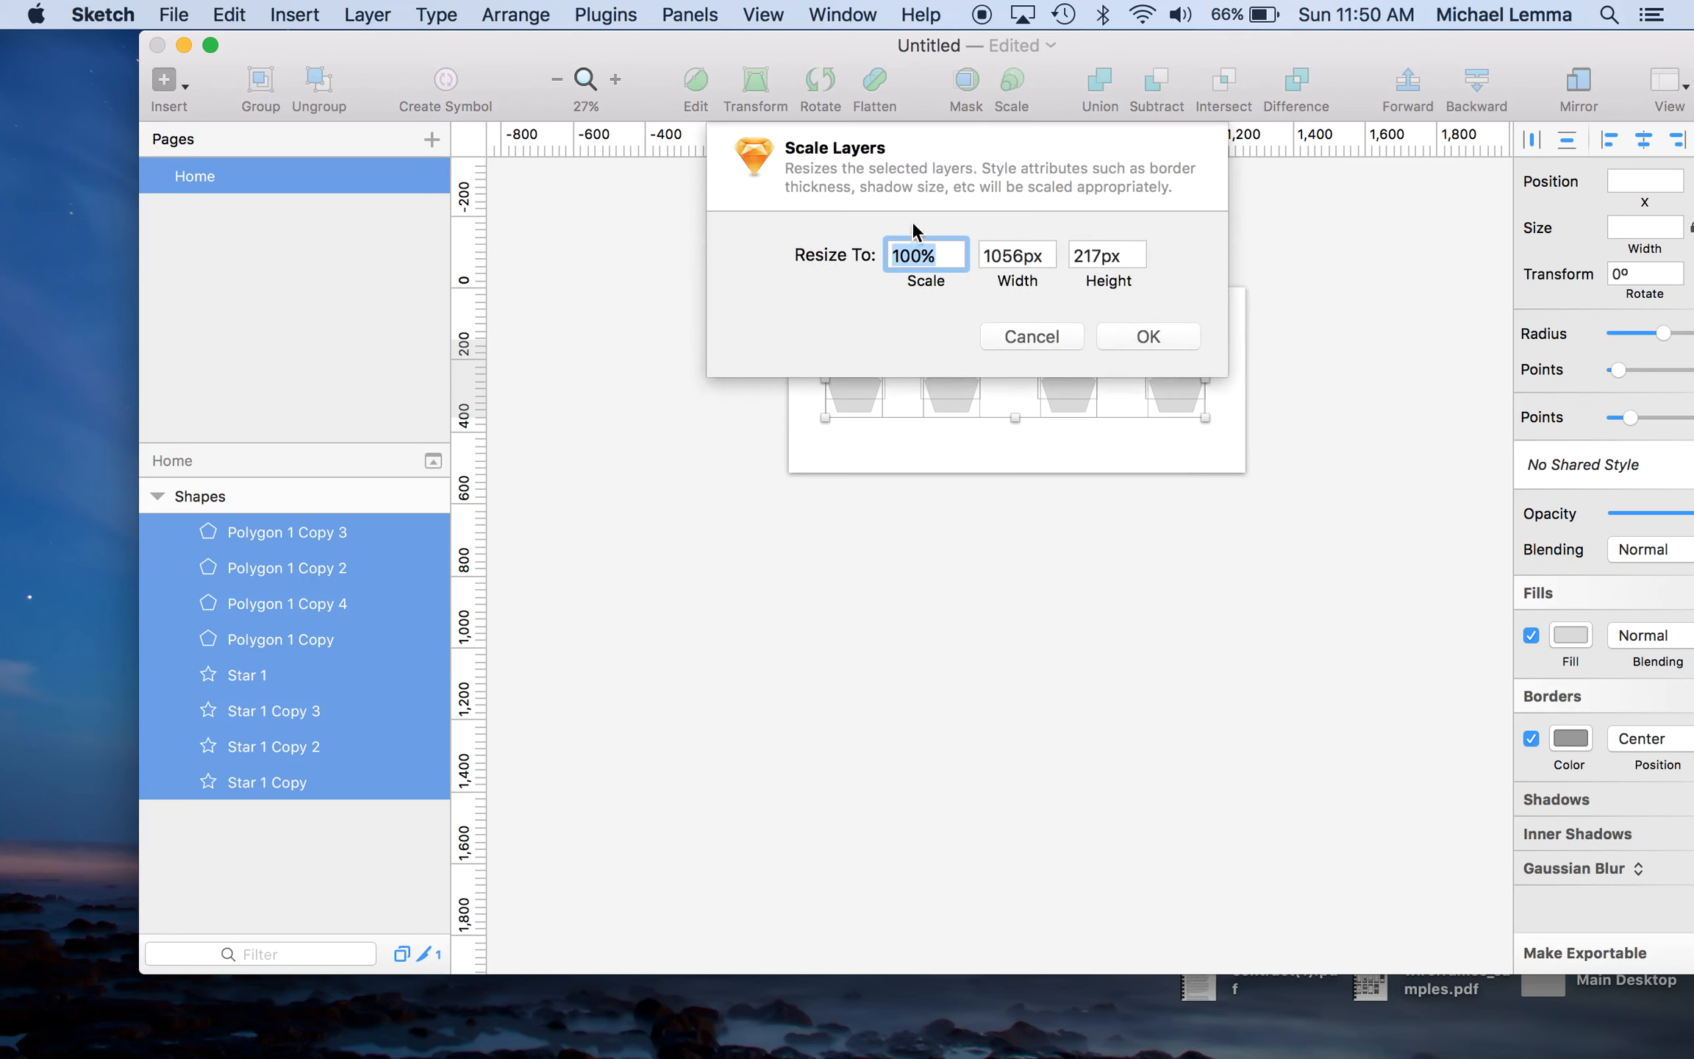
pyautogui.write('150')
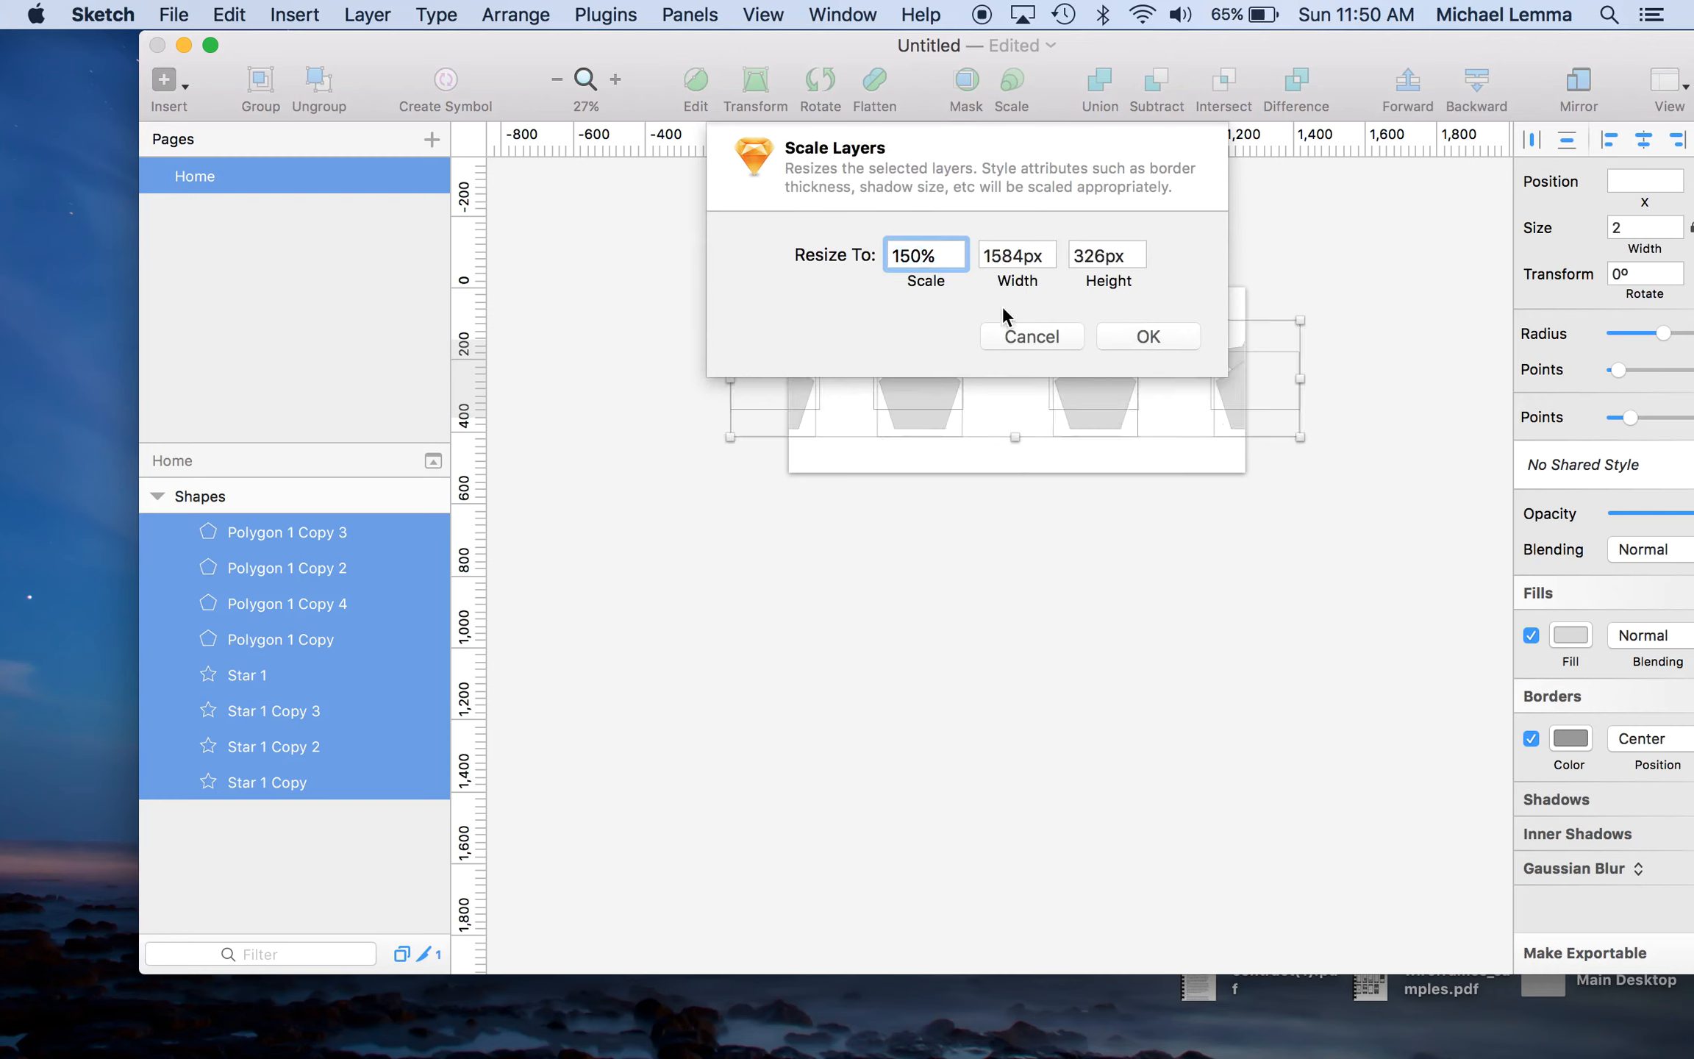
pyautogui.moveTo(920, 254); pyautogui.dragTo(882, 253)
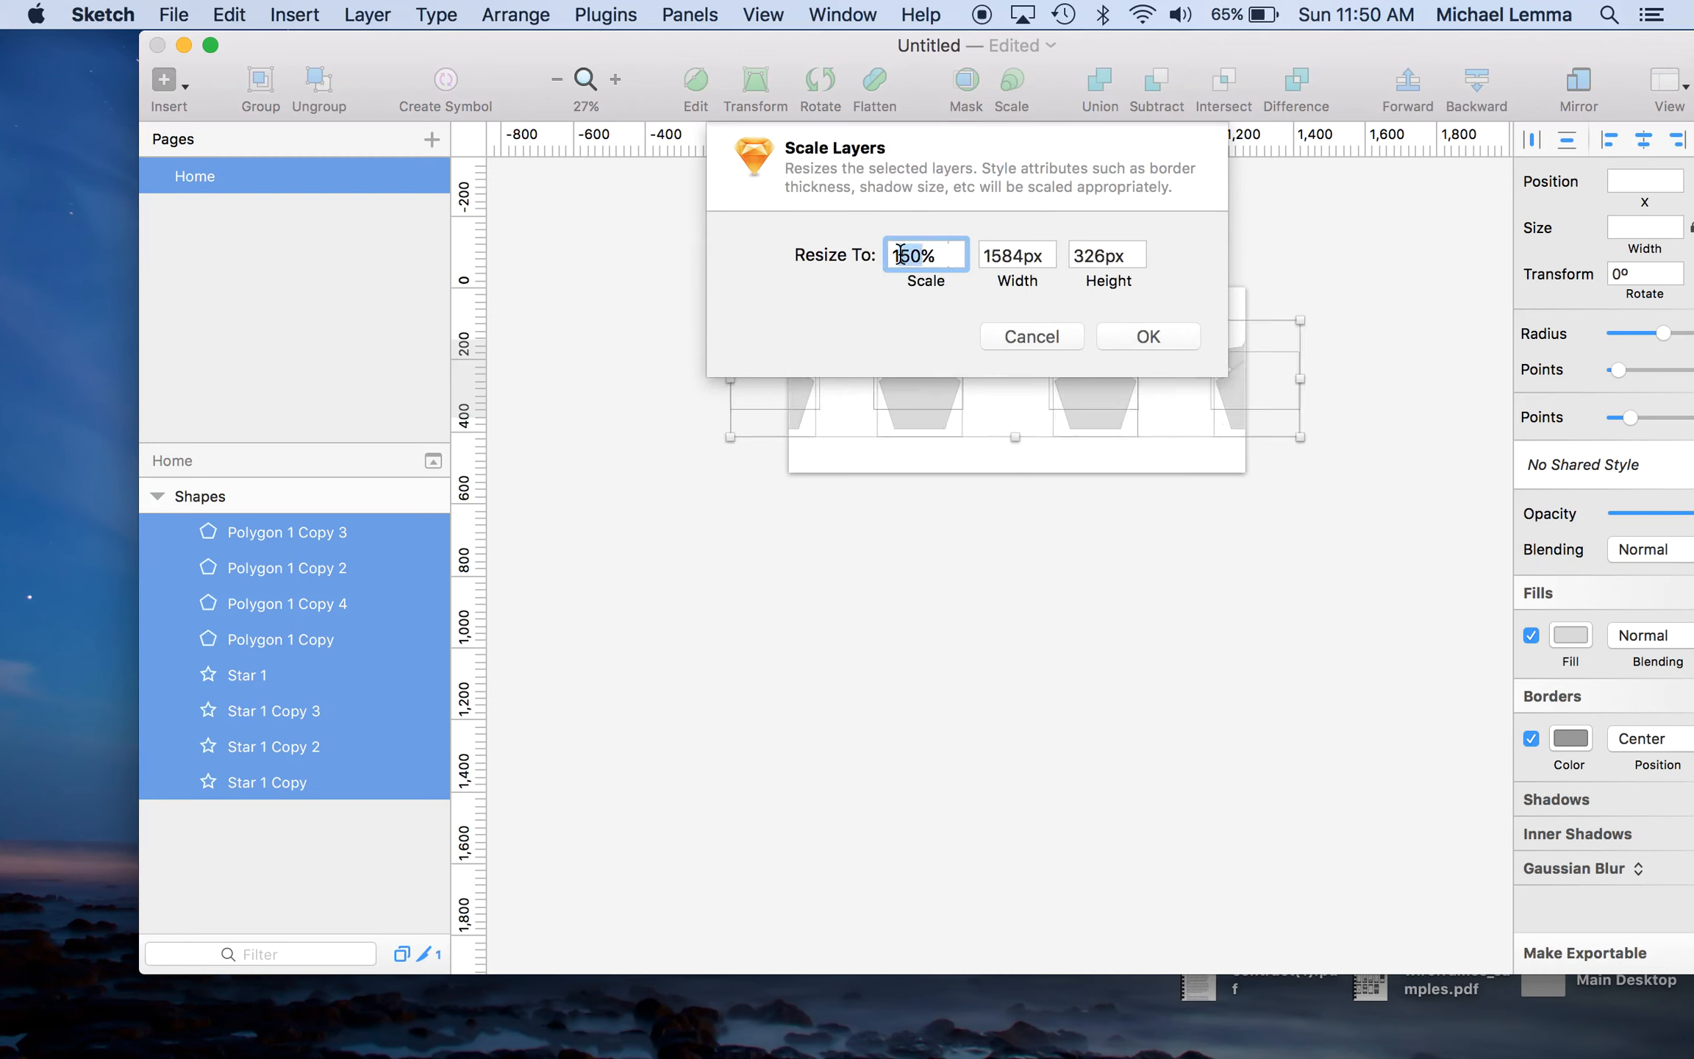
pyautogui.write('00')
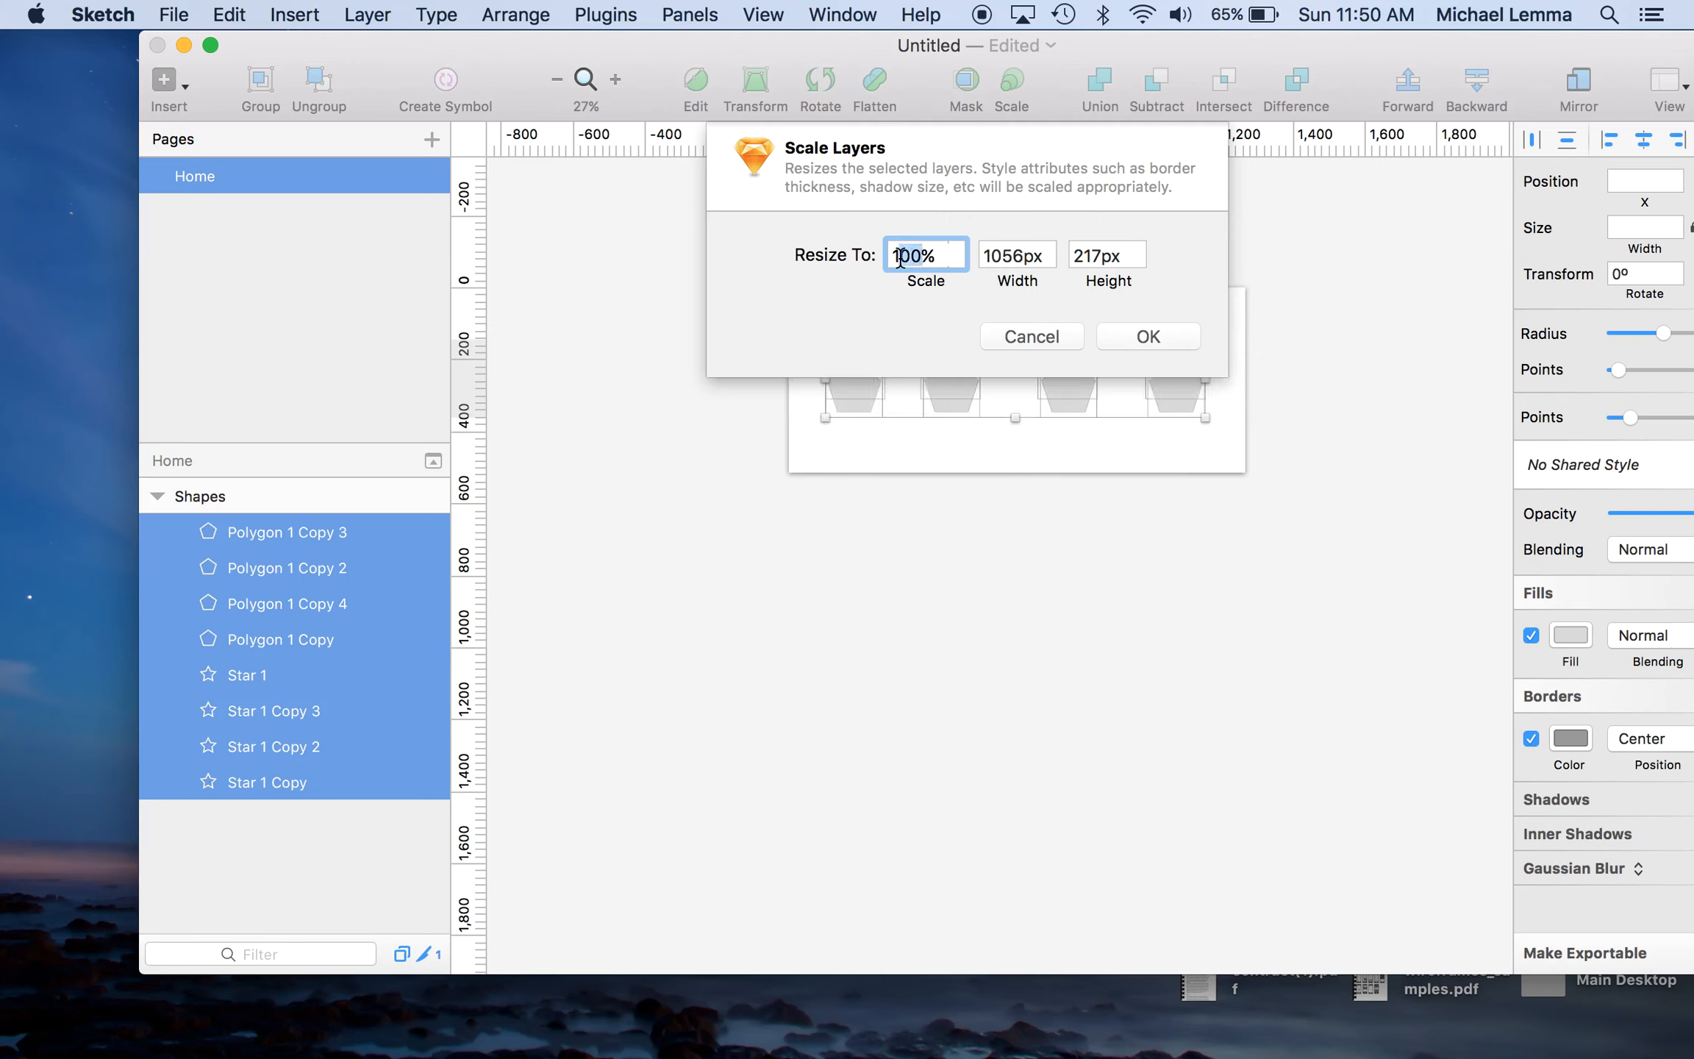
# Try scaling the selected shapes to 75% and 50%, restore 100%, accept, and clear the selection.
pyautogui.write('75')
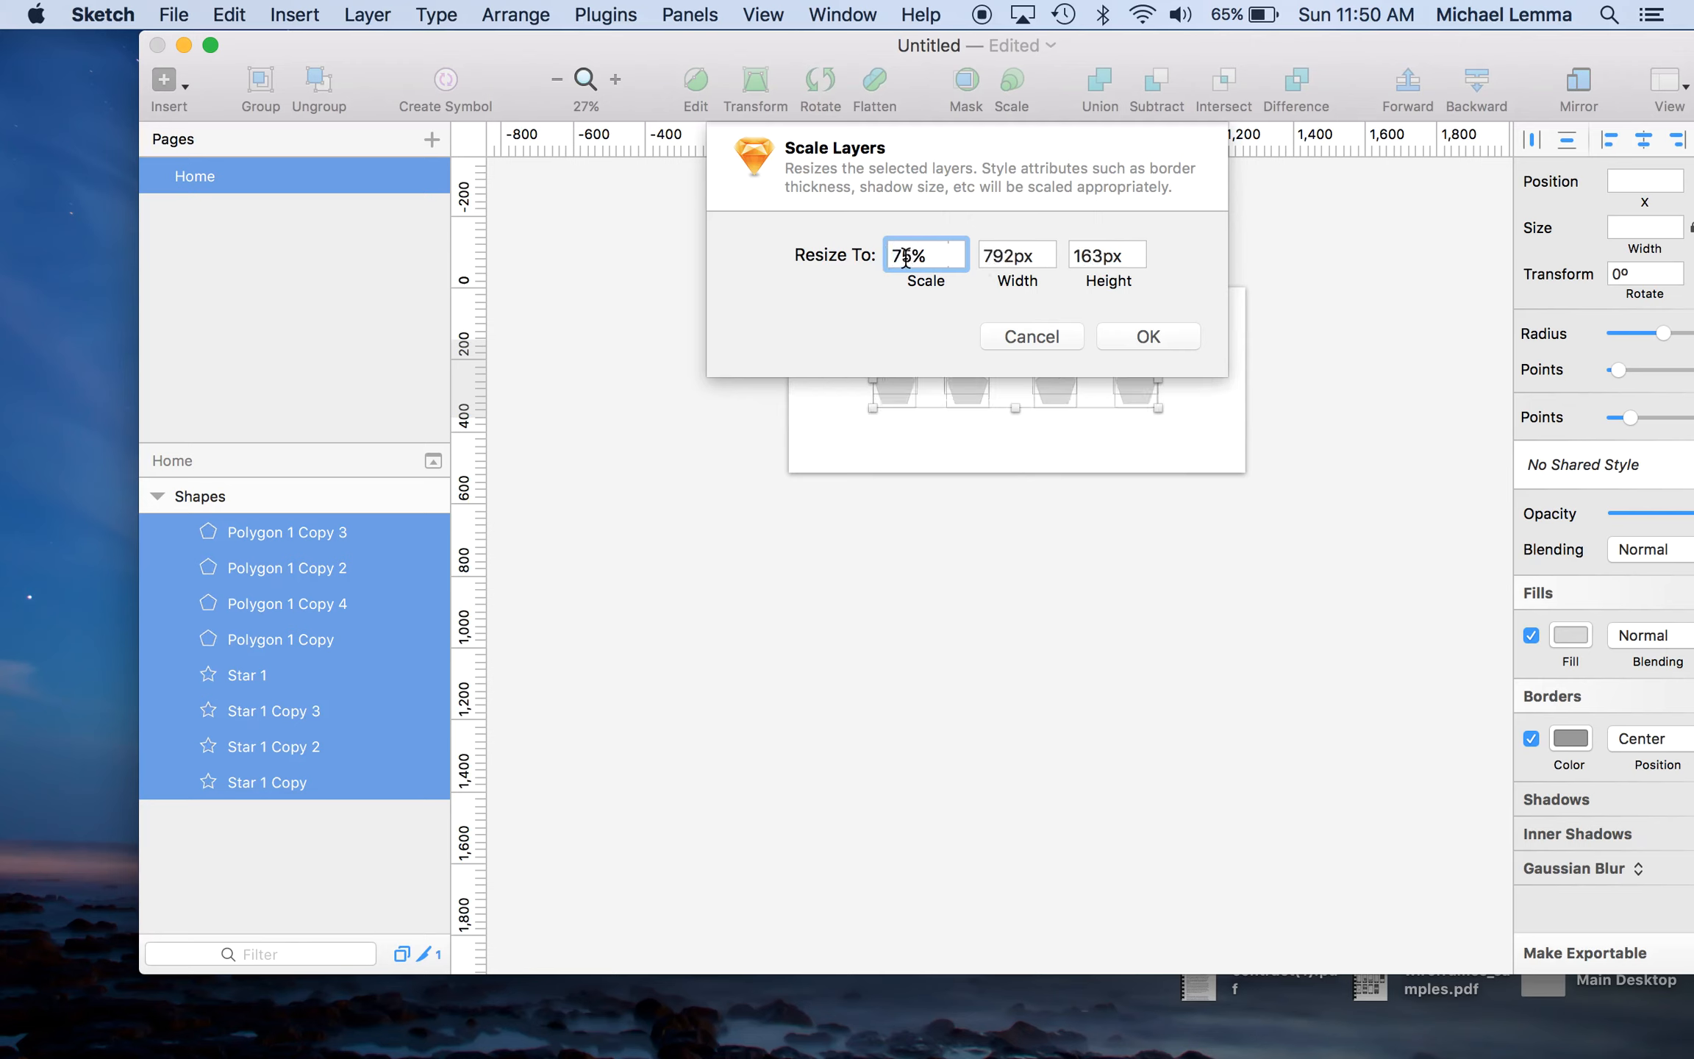
pyautogui.doubleClick(910, 256)
pyautogui.write('50')
pyautogui.moveTo(904, 256); pyautogui.dragTo(887, 253)
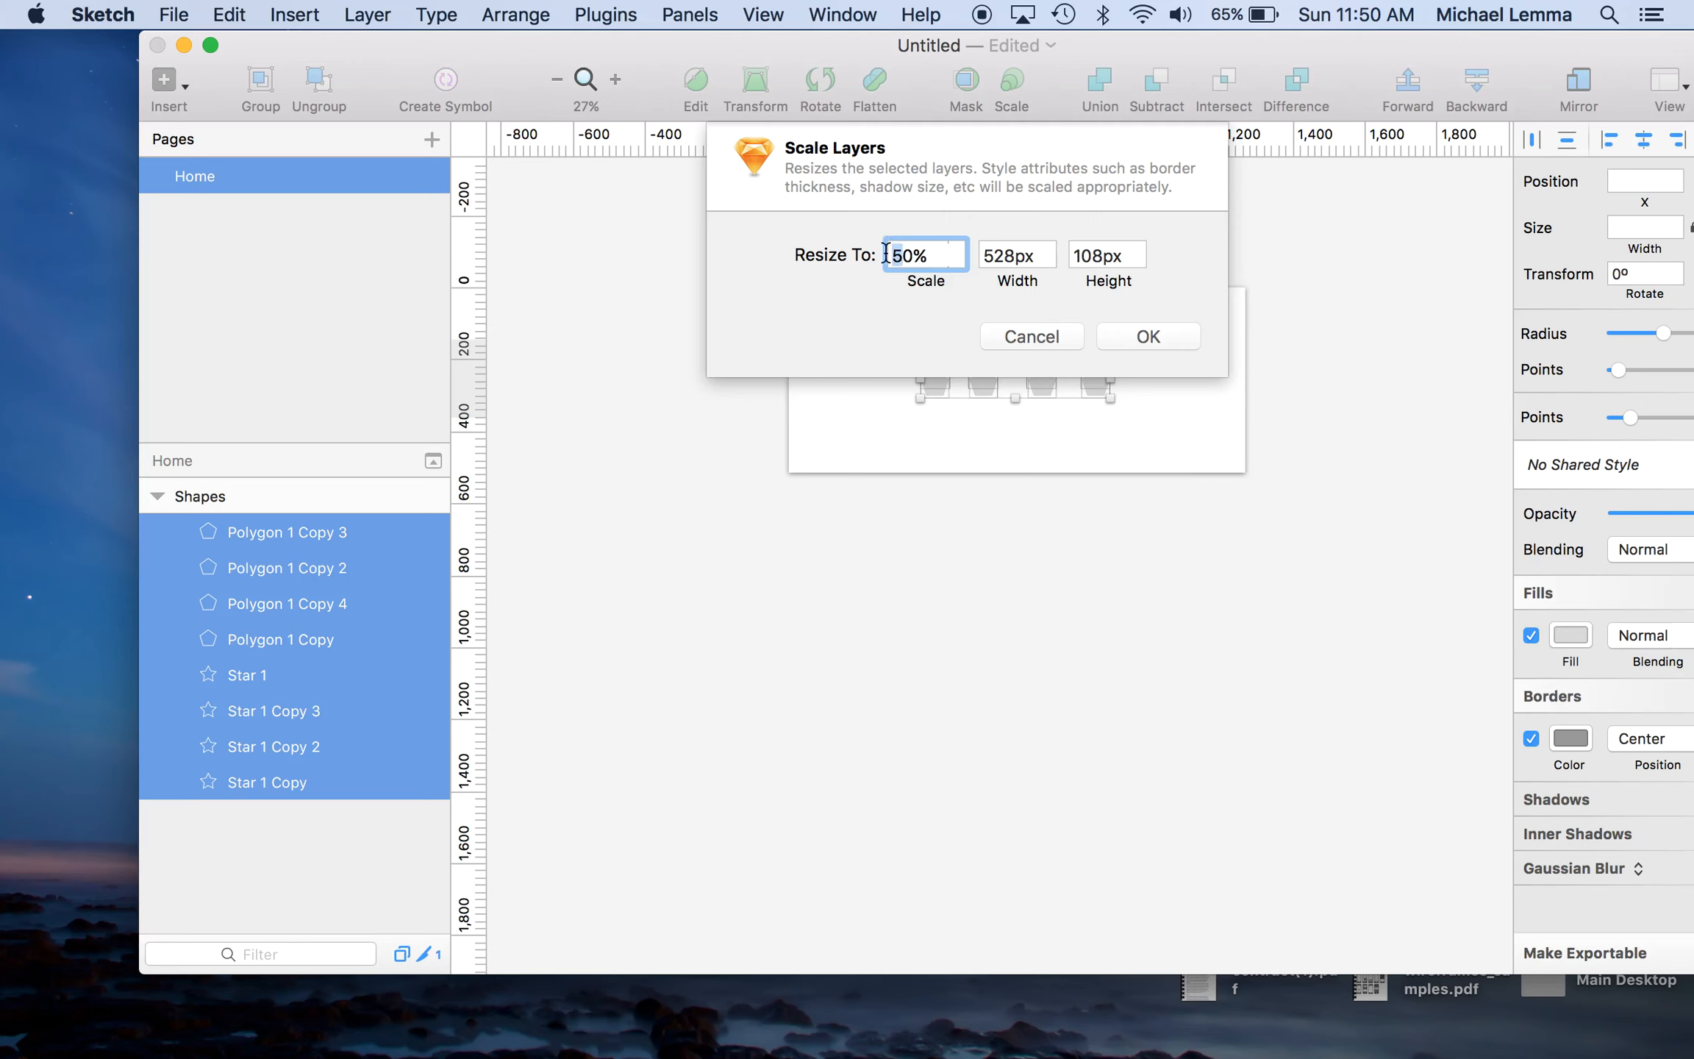
pyautogui.write('1')
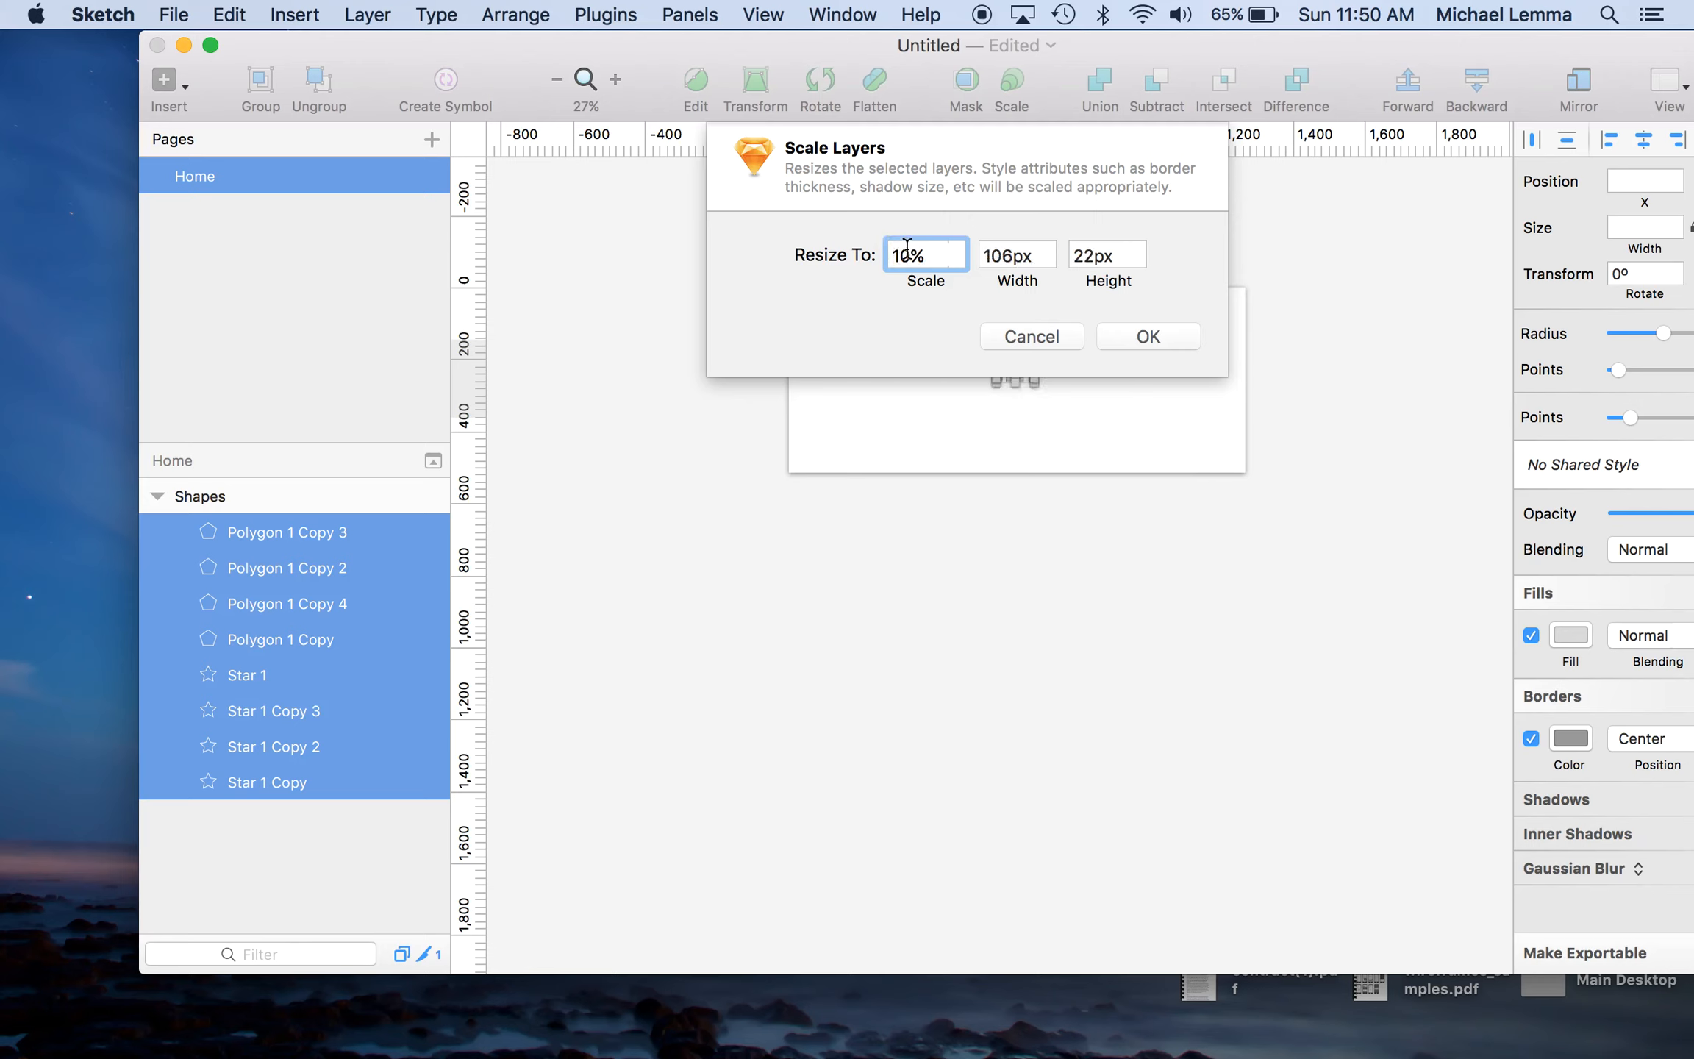
pyautogui.write('0')
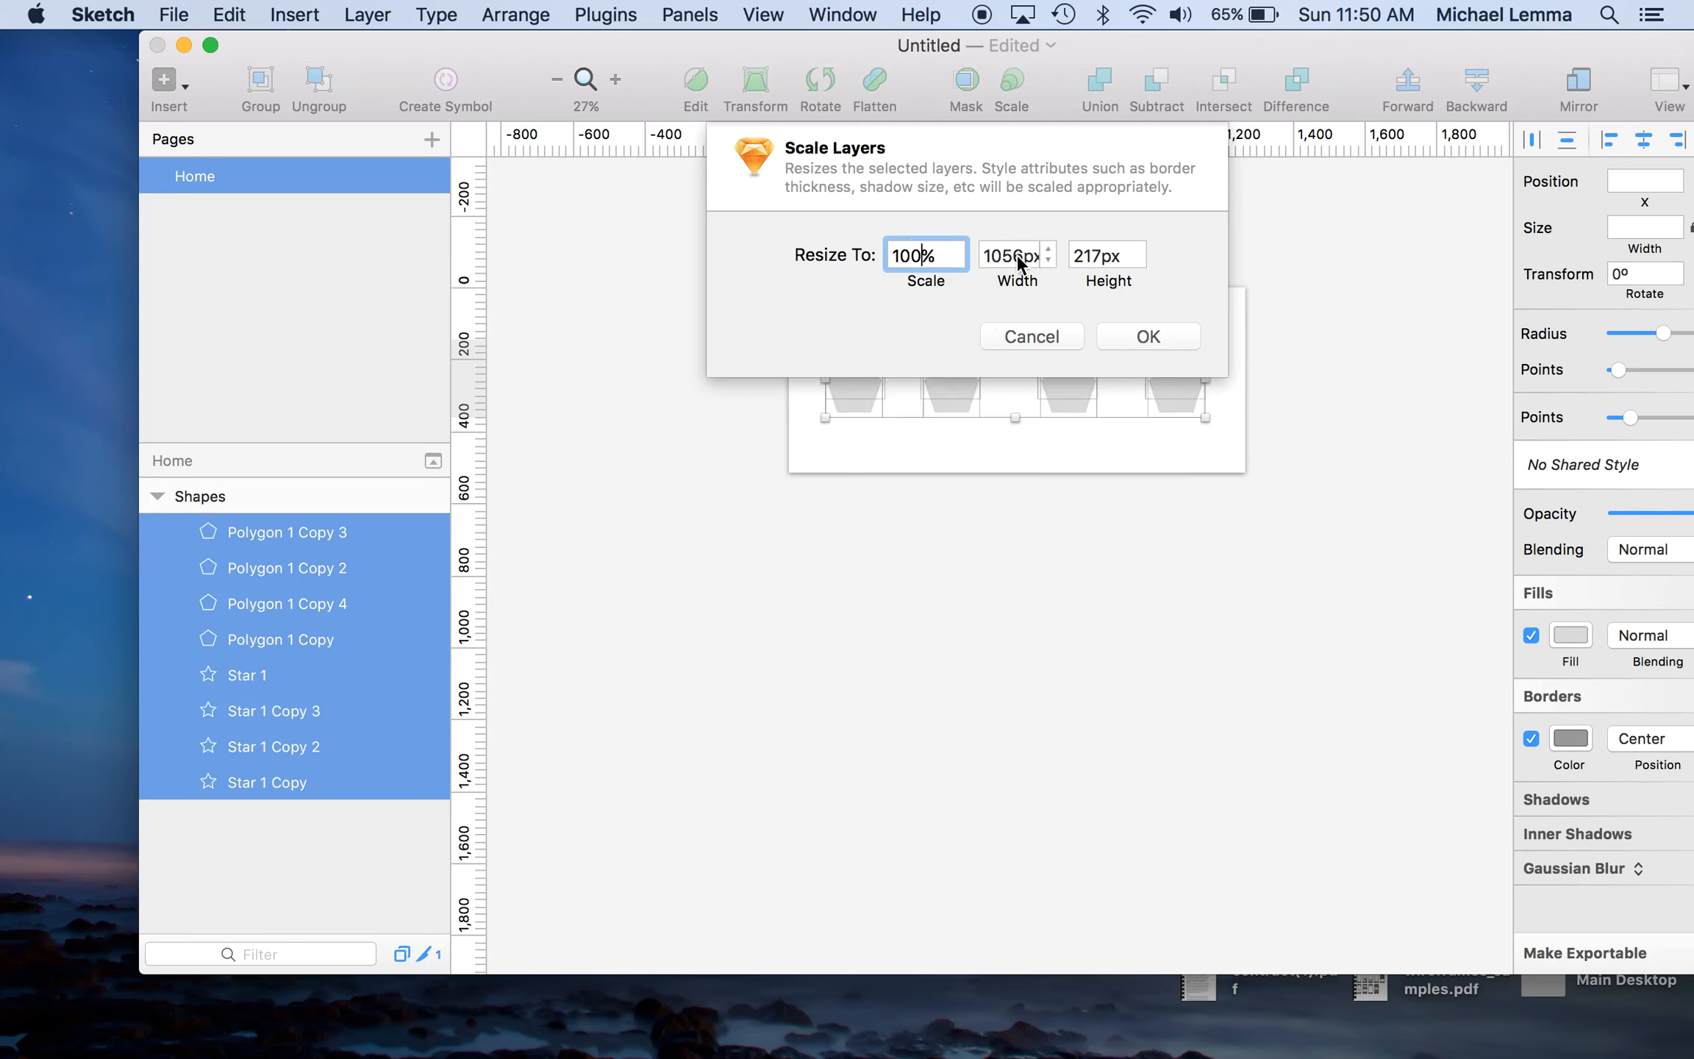
pyautogui.click(1137, 342)
pyautogui.click(1036, 296)
# Nudge the second star and pentagon pair to the right to even out the spacing between pairs.
pyautogui.scroll(3, 1036, 380)
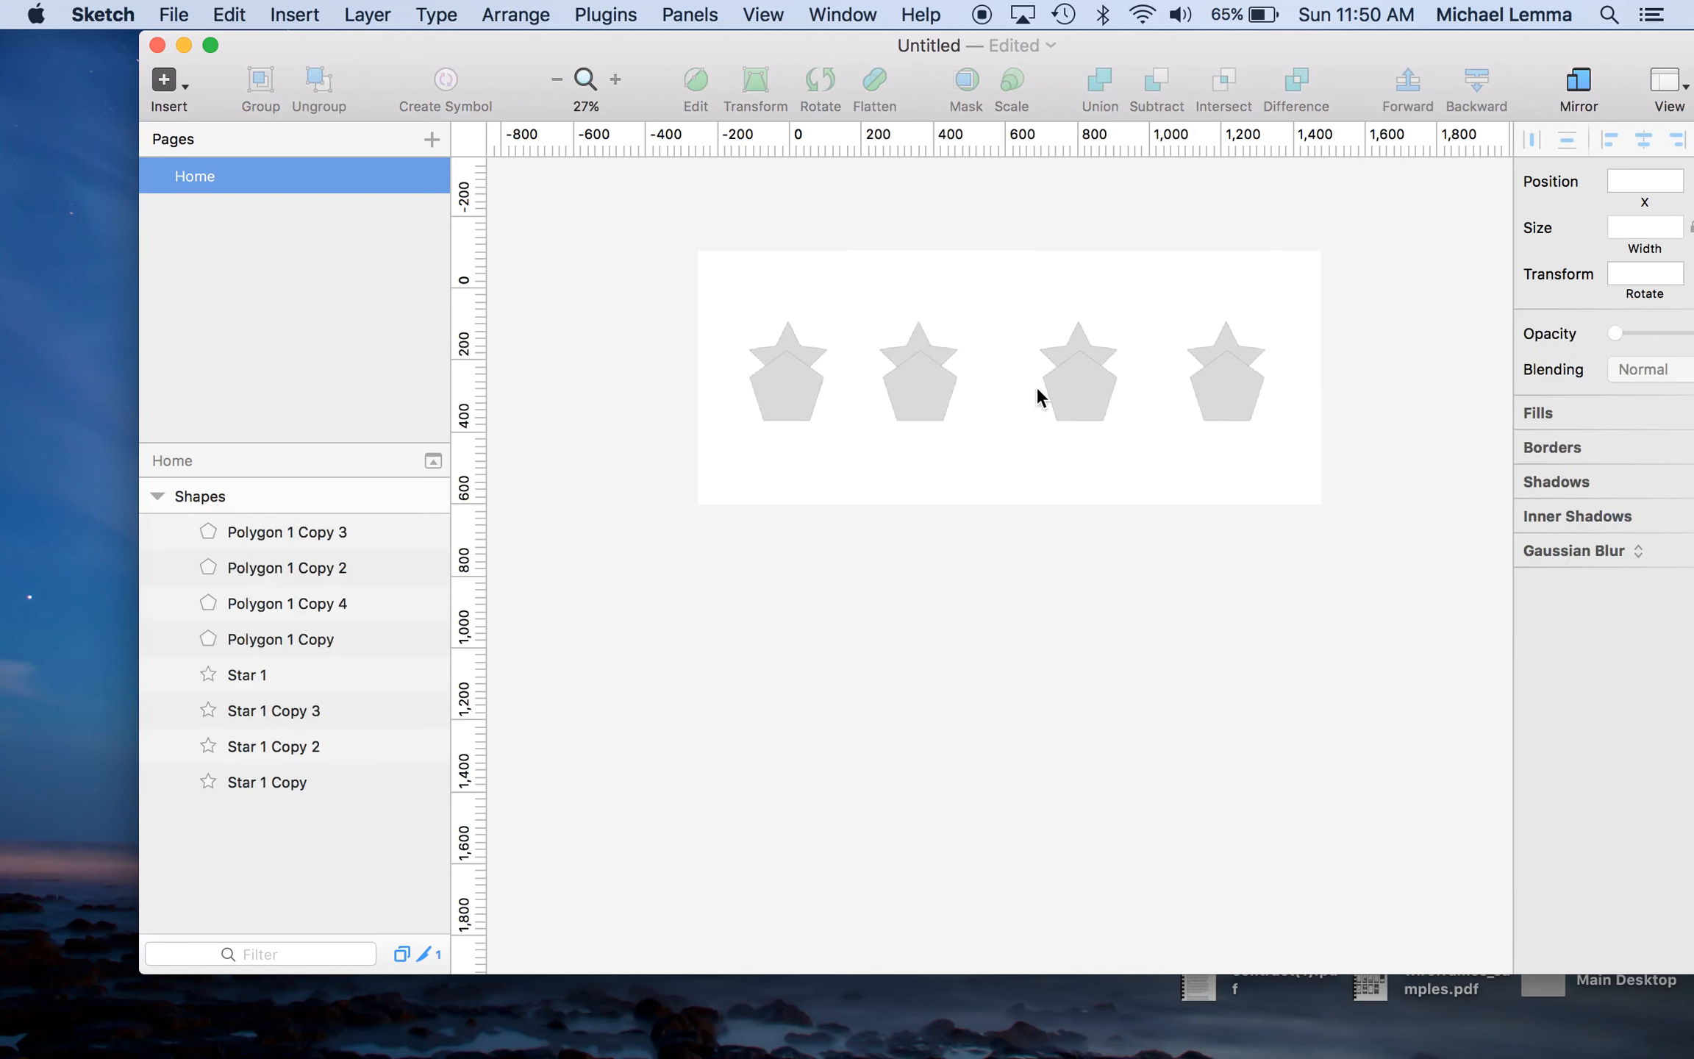
pyautogui.moveTo(978, 288); pyautogui.dragTo(910, 499)
pyautogui.hotkey('shift', 'Right')
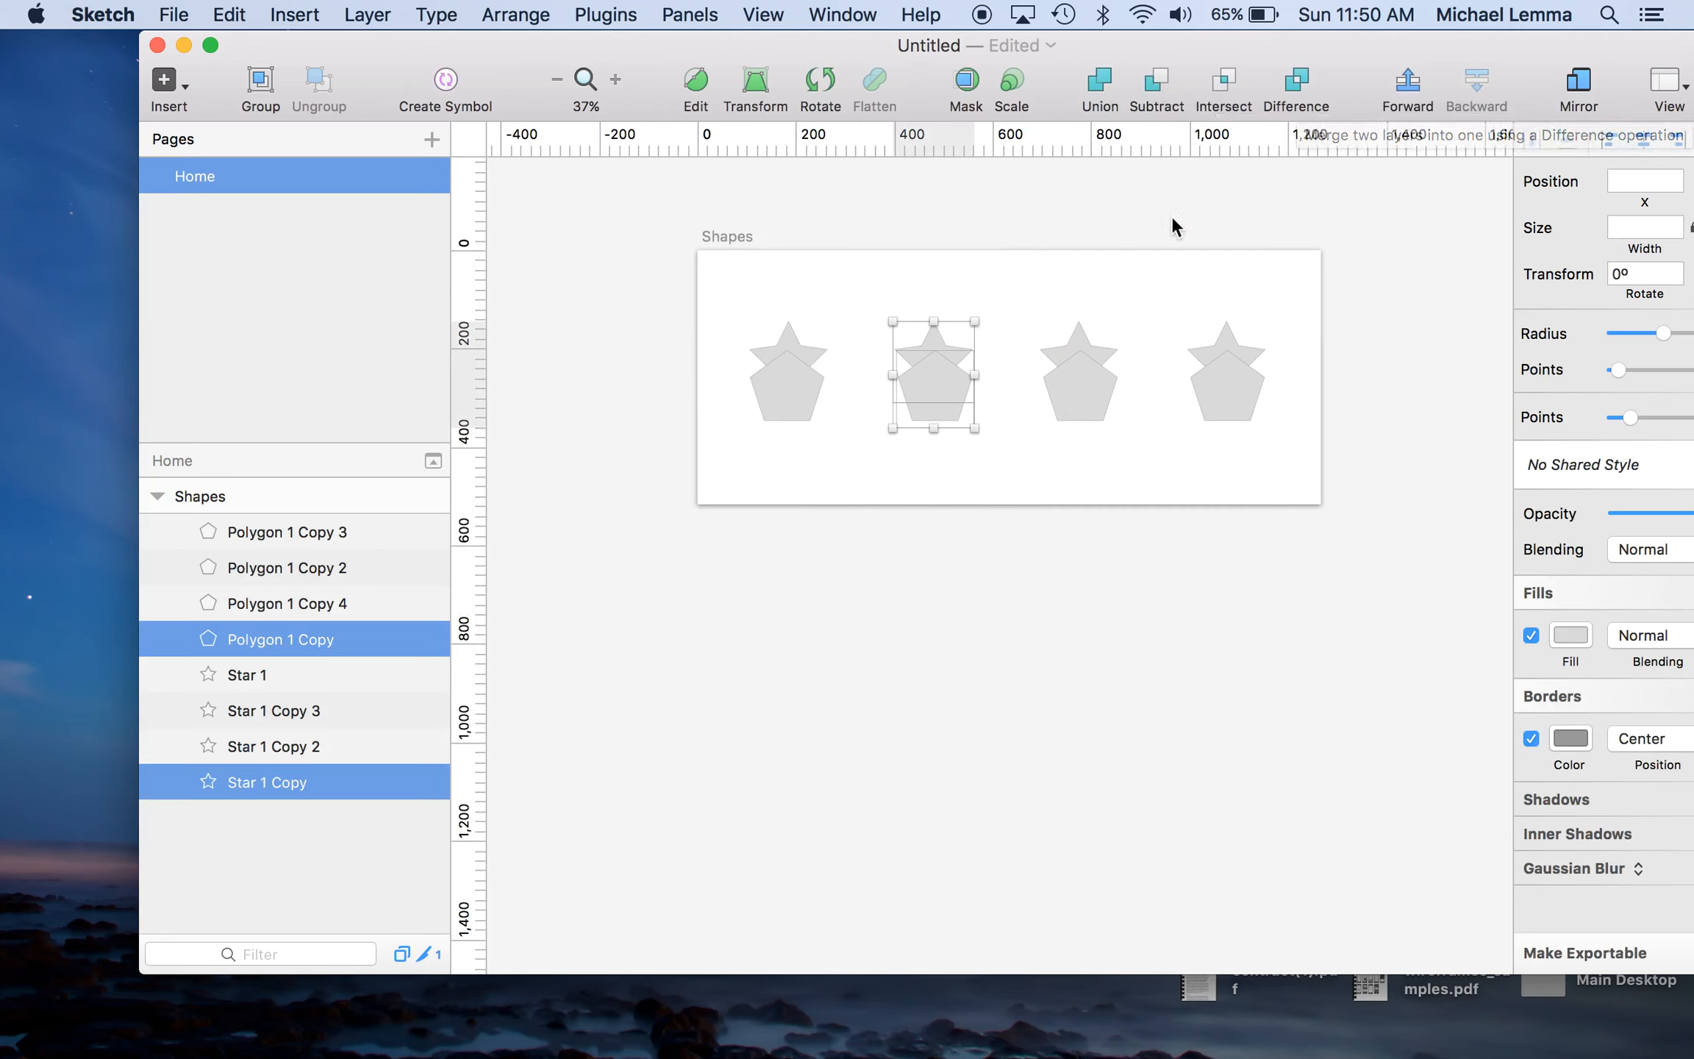
pyautogui.click(678, 265)
# Merge the first star and pentagon pair into one shape with a Union operation.
pyautogui.moveTo(706, 287); pyautogui.dragTo(809, 424)
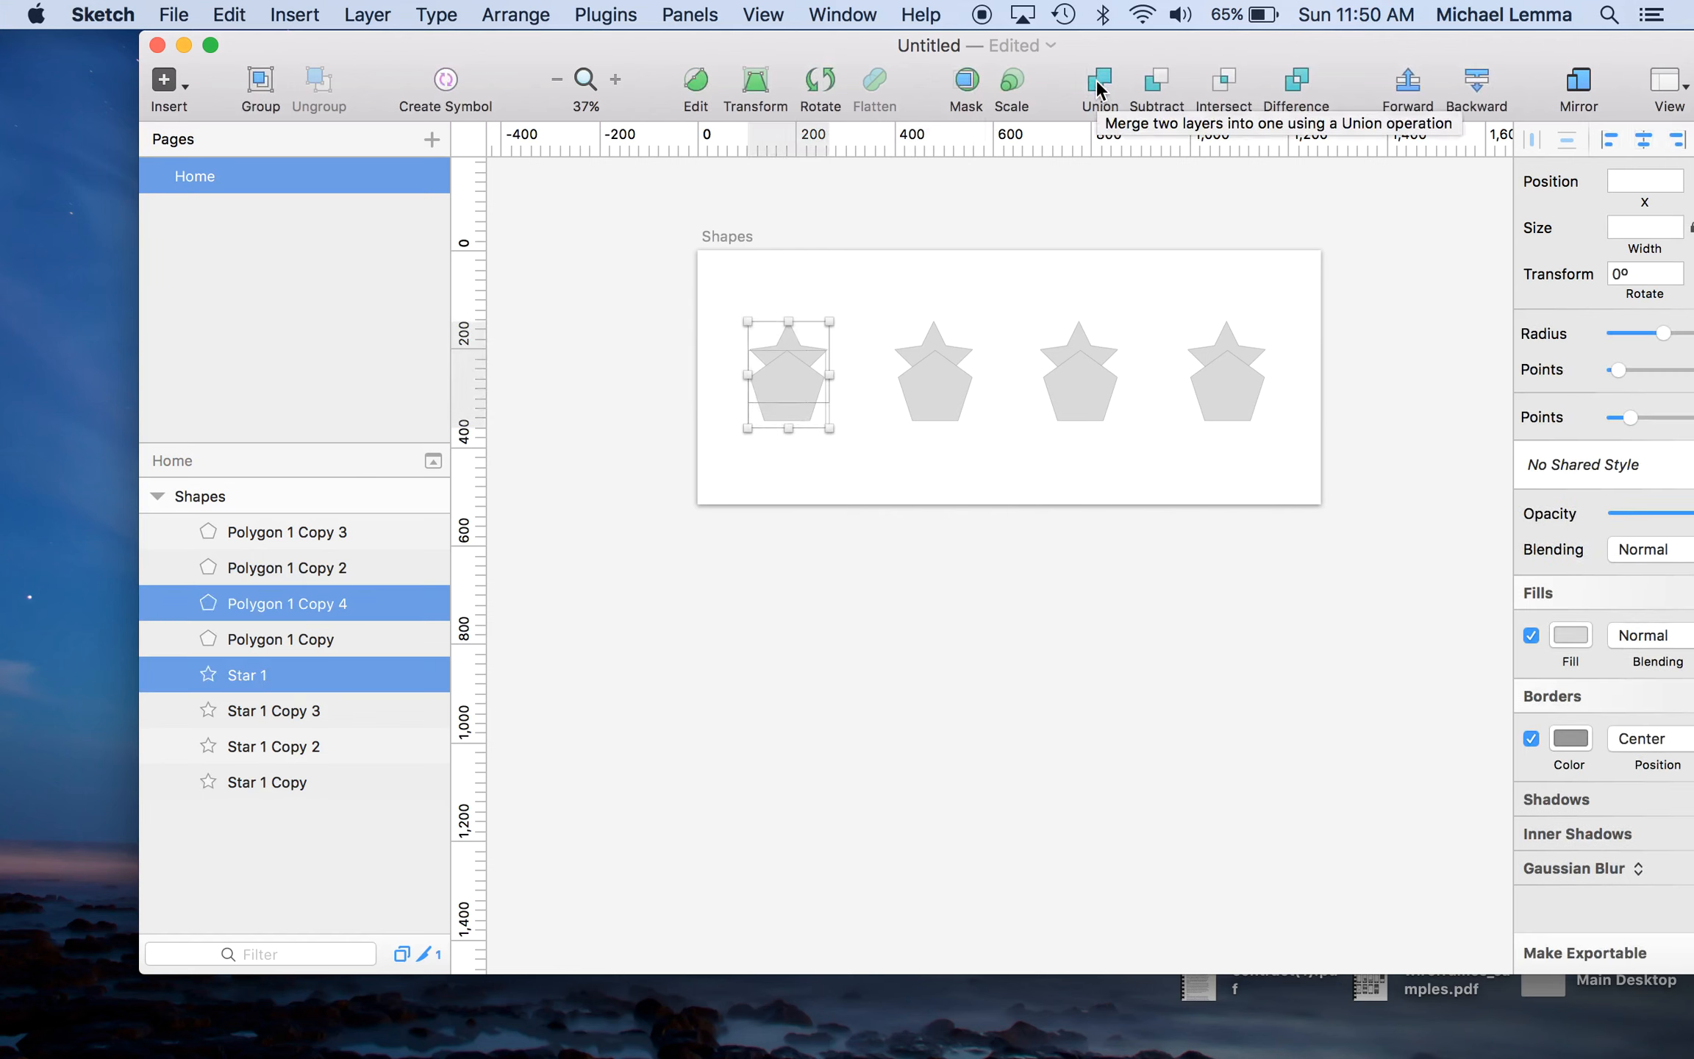
pyautogui.click(1098, 82)
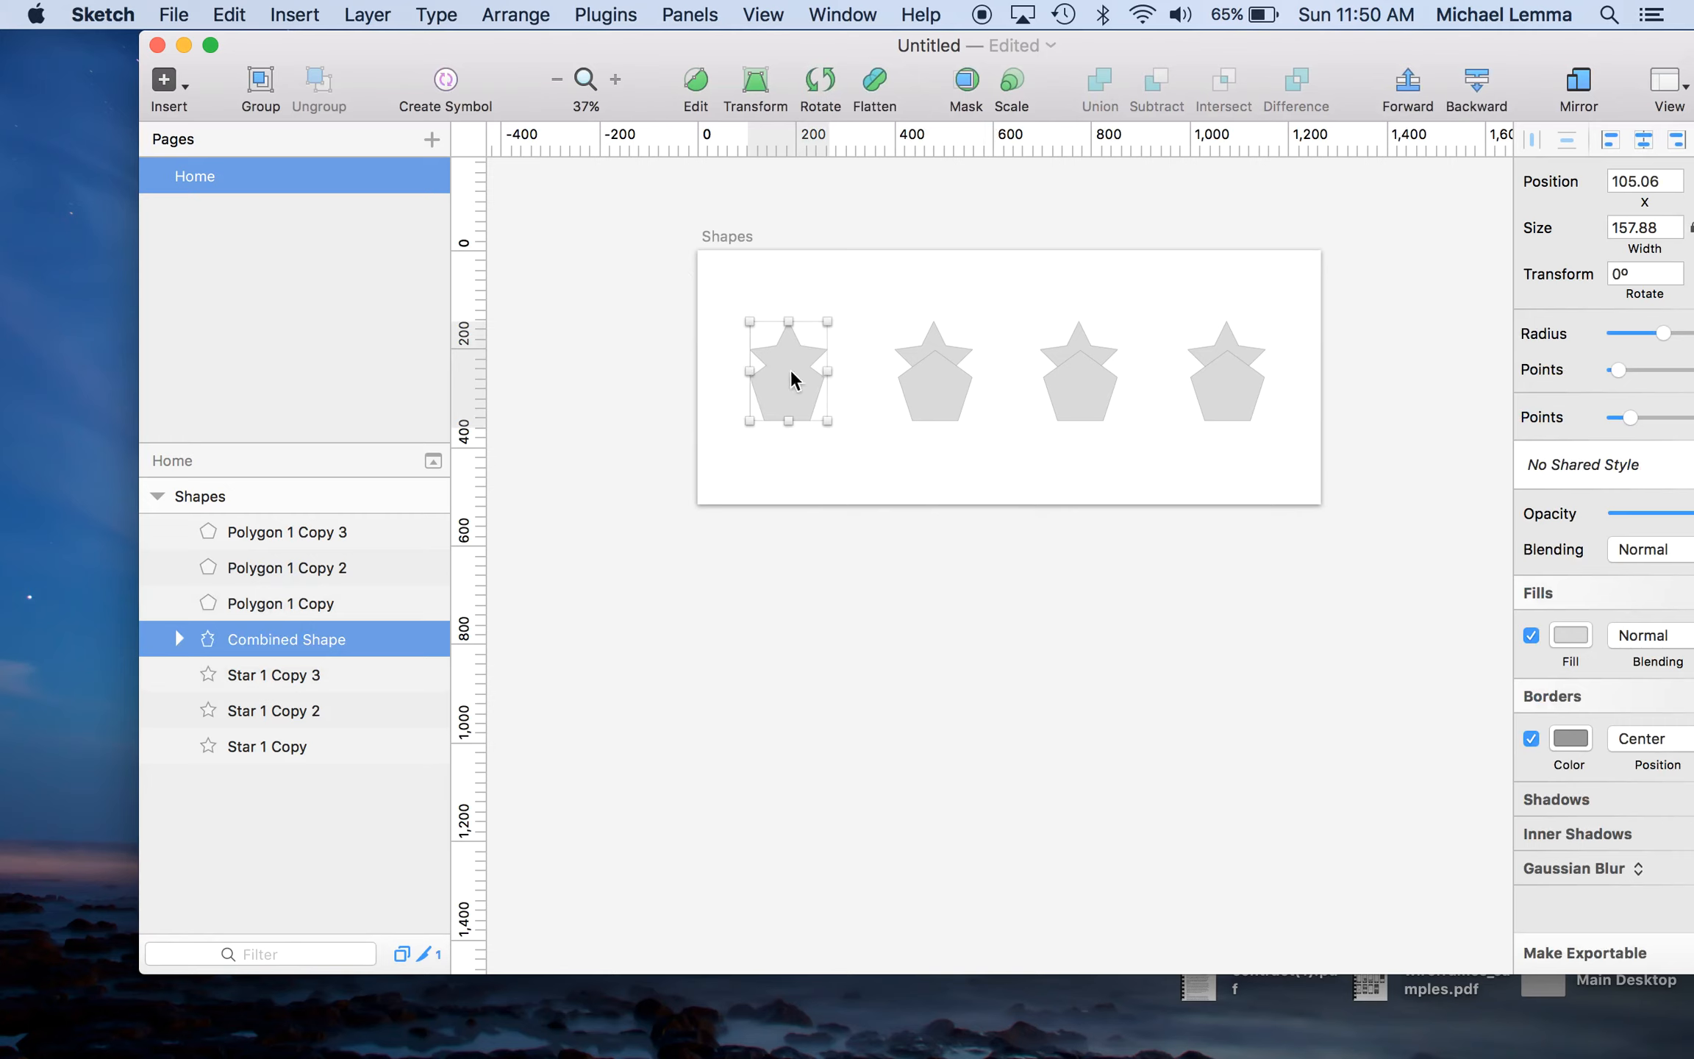
pyautogui.scroll(5, 761, 348)
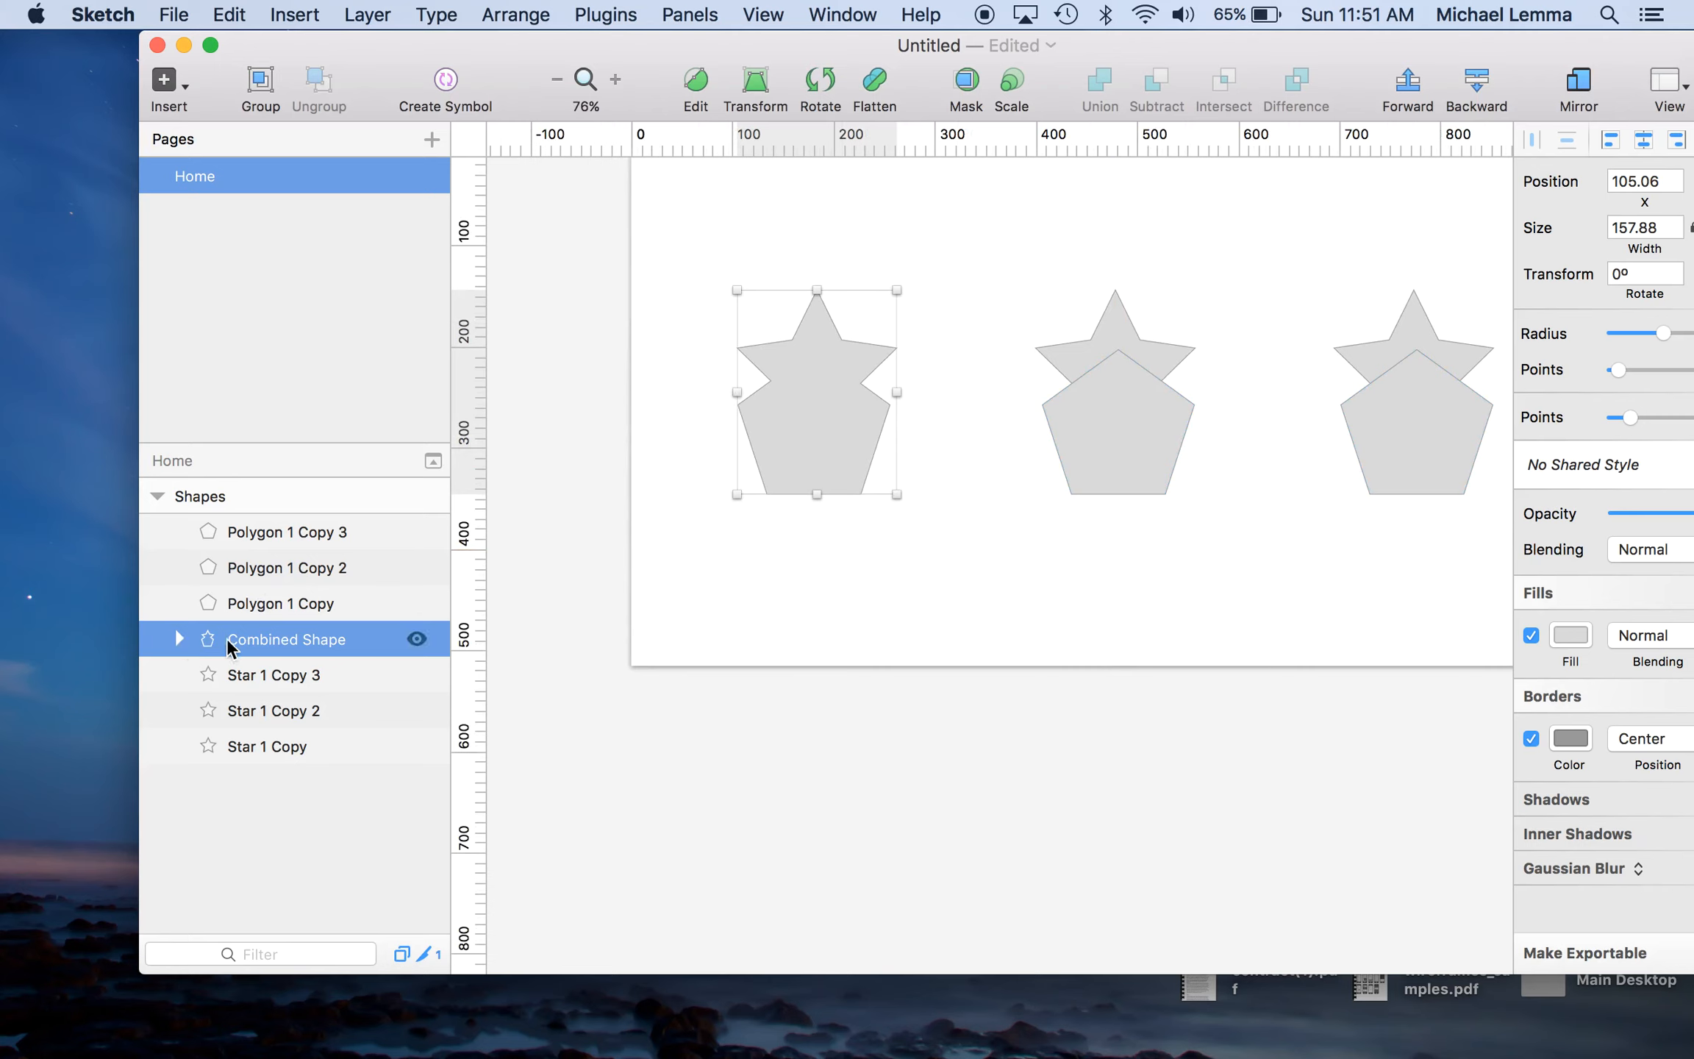
# Expand the first combined shape's layers and move its pentagon to the upper right of the star.
pyautogui.click(182, 639)
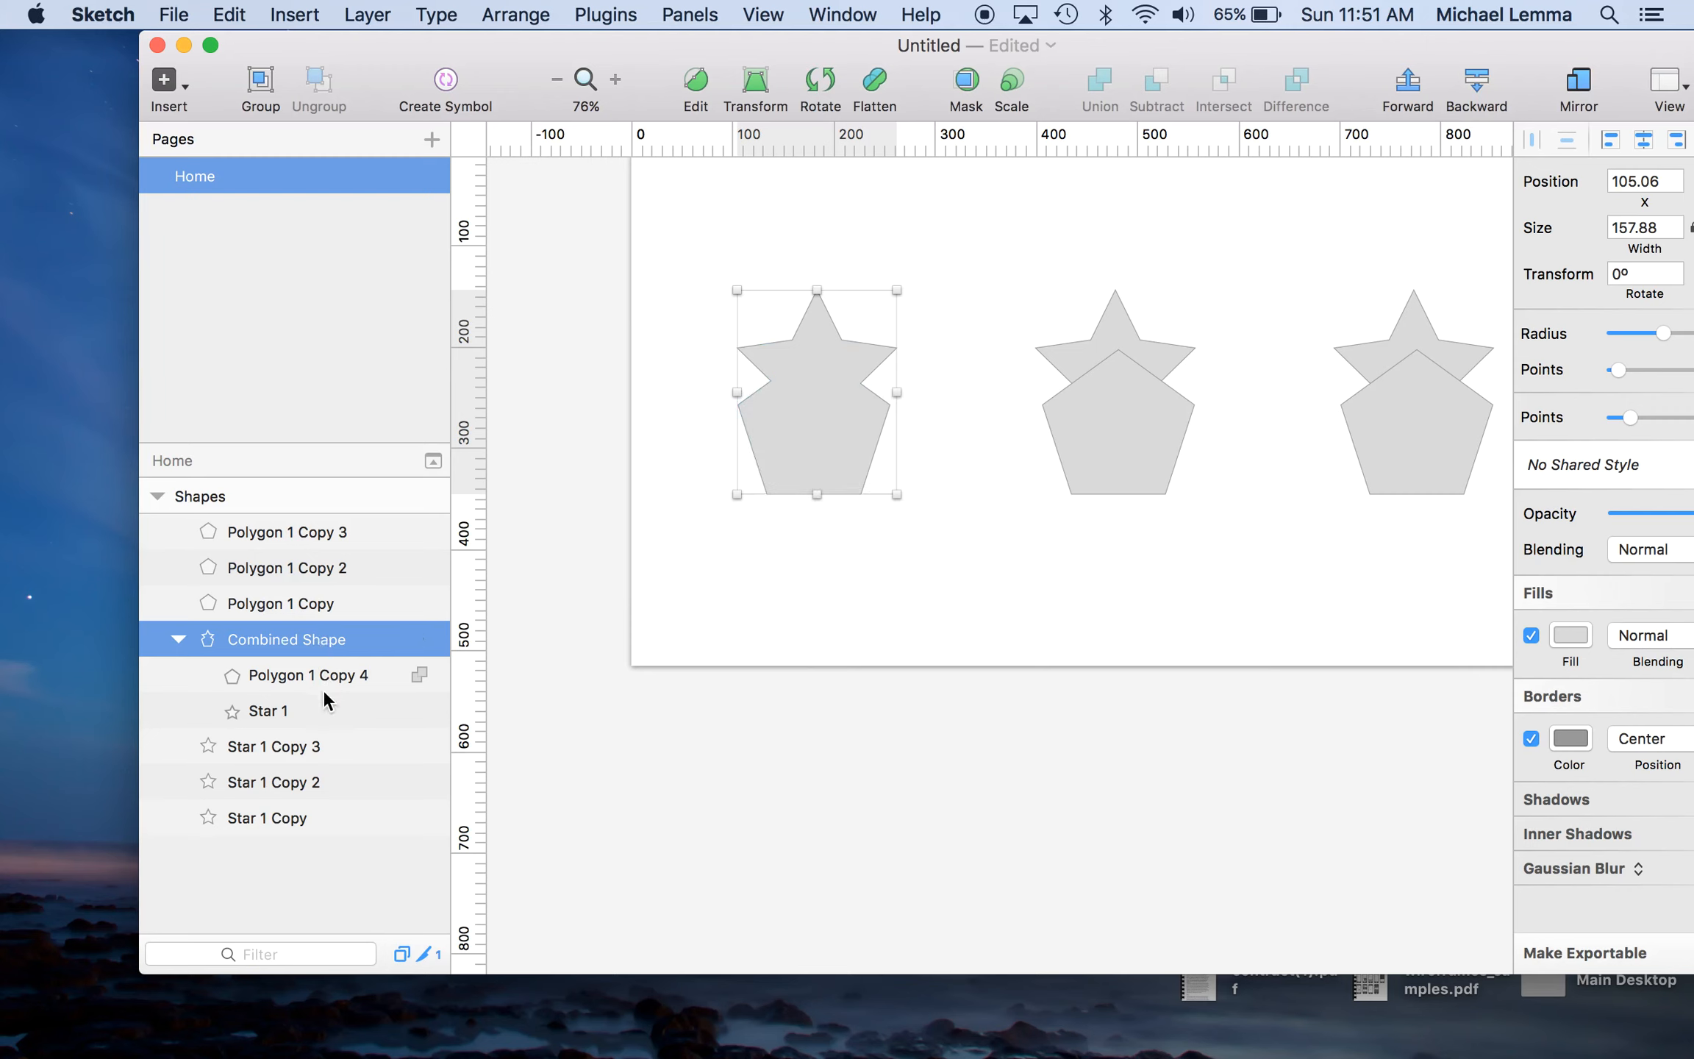
pyautogui.click(288, 680)
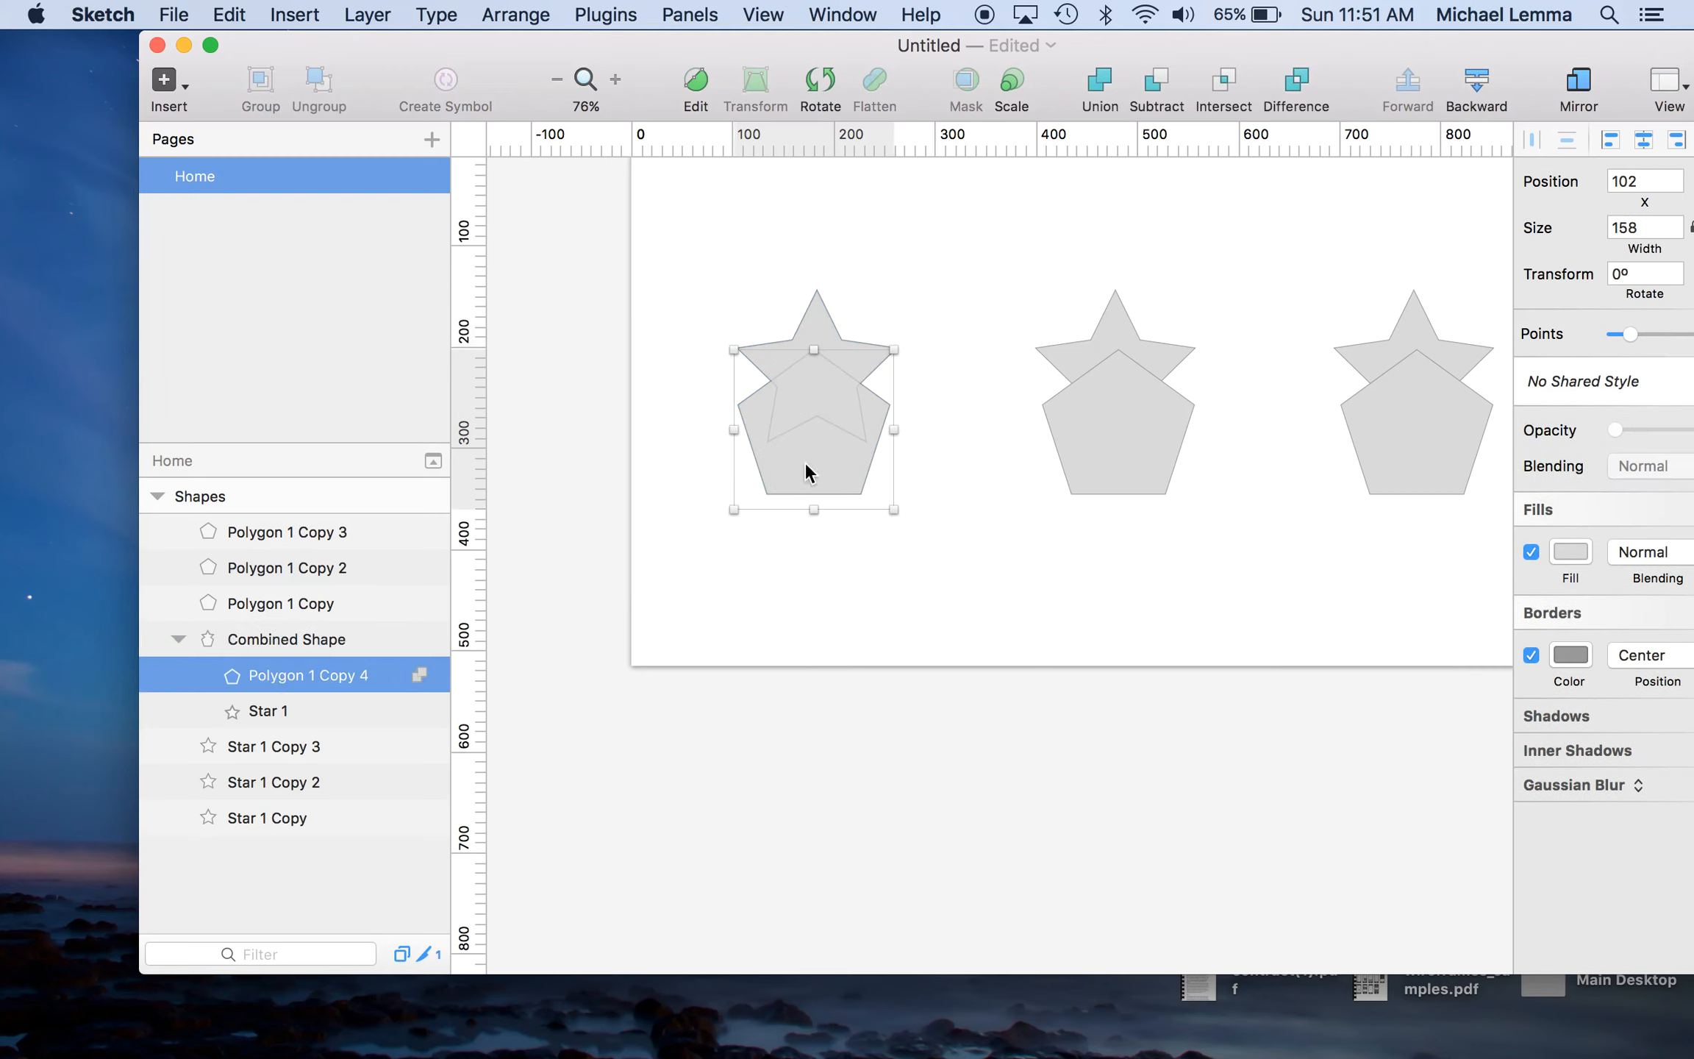
pyautogui.moveTo(800, 493); pyautogui.dragTo(880, 397)
pyautogui.click(829, 465)
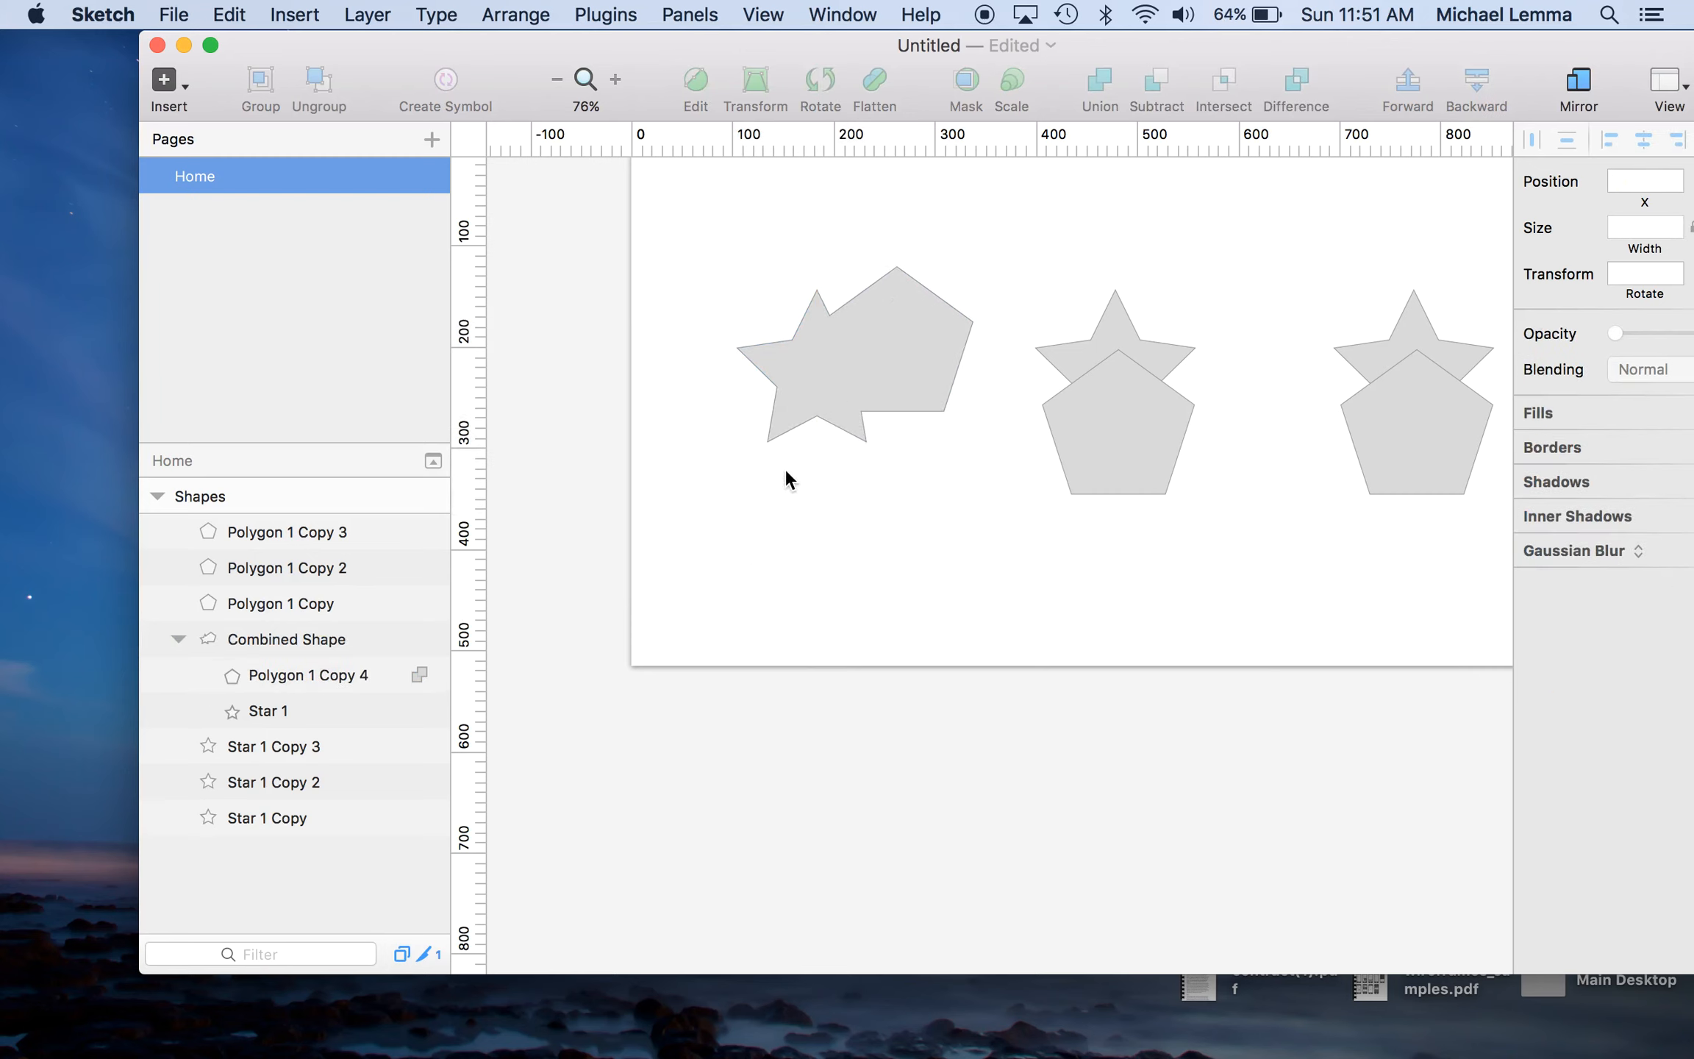
# Move the pentagon inside the first combined shape over the star's left side, at about X 45.
pyautogui.click(854, 374)
pyautogui.click(295, 673)
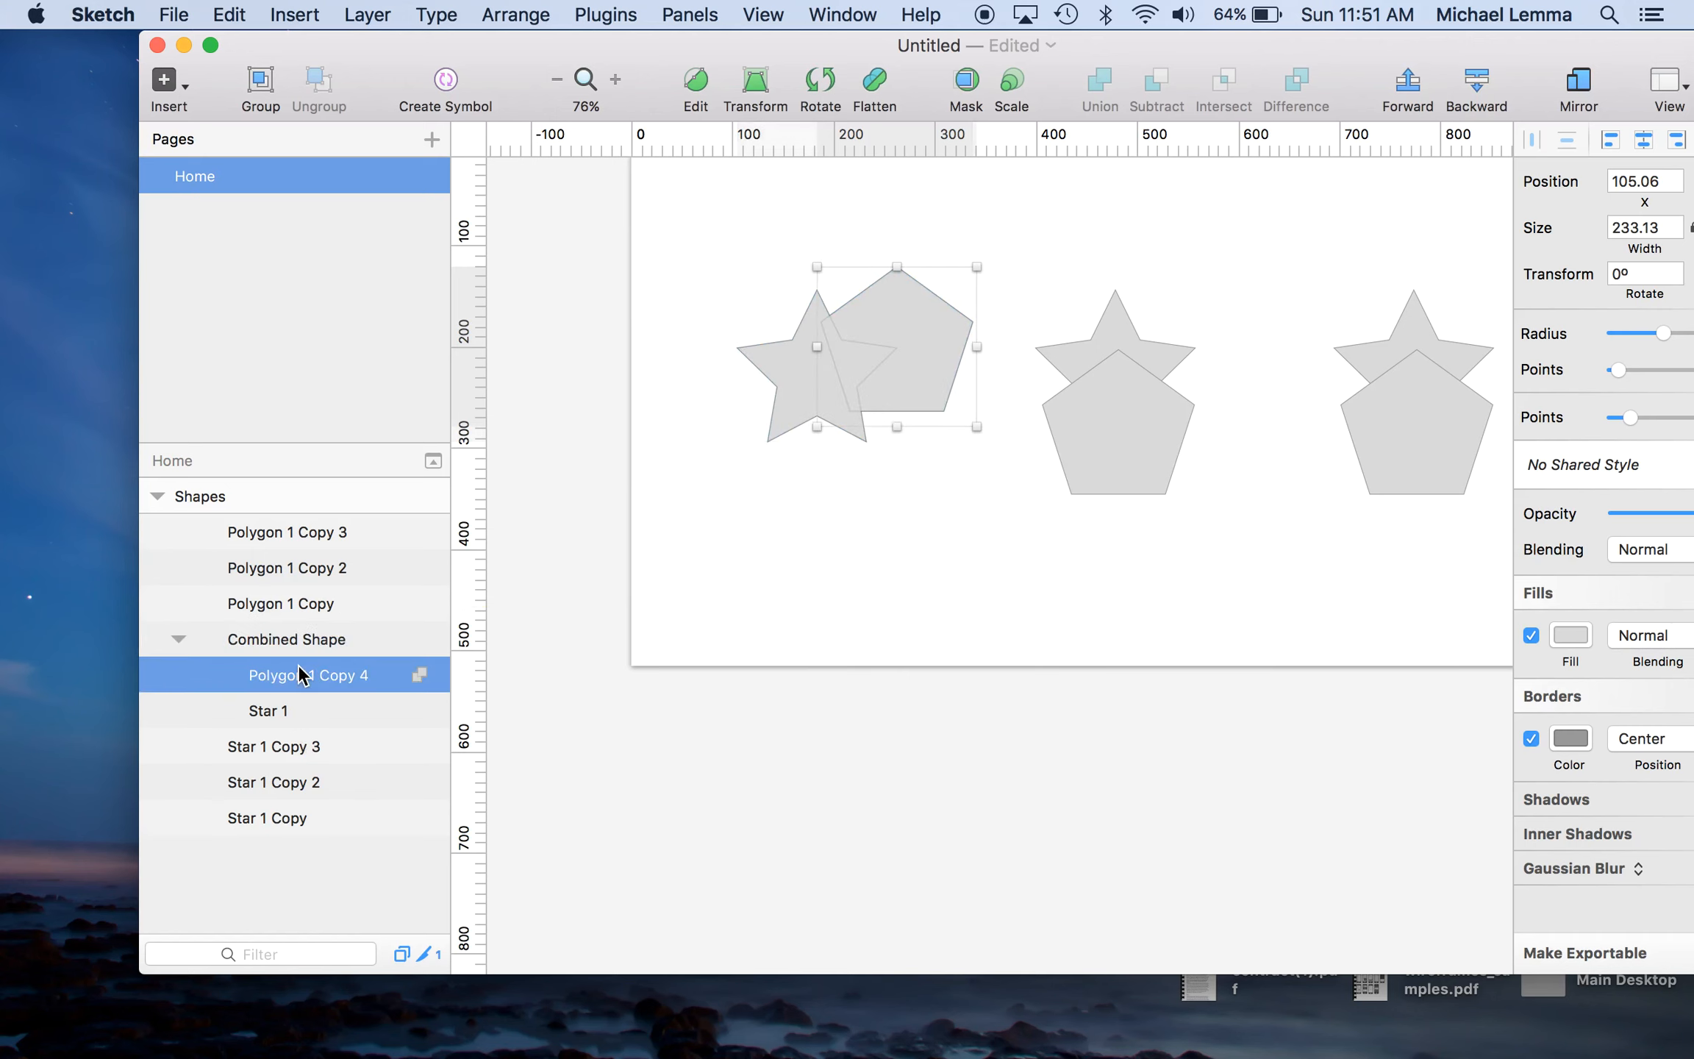
pyautogui.moveTo(903, 334); pyautogui.dragTo(718, 383)
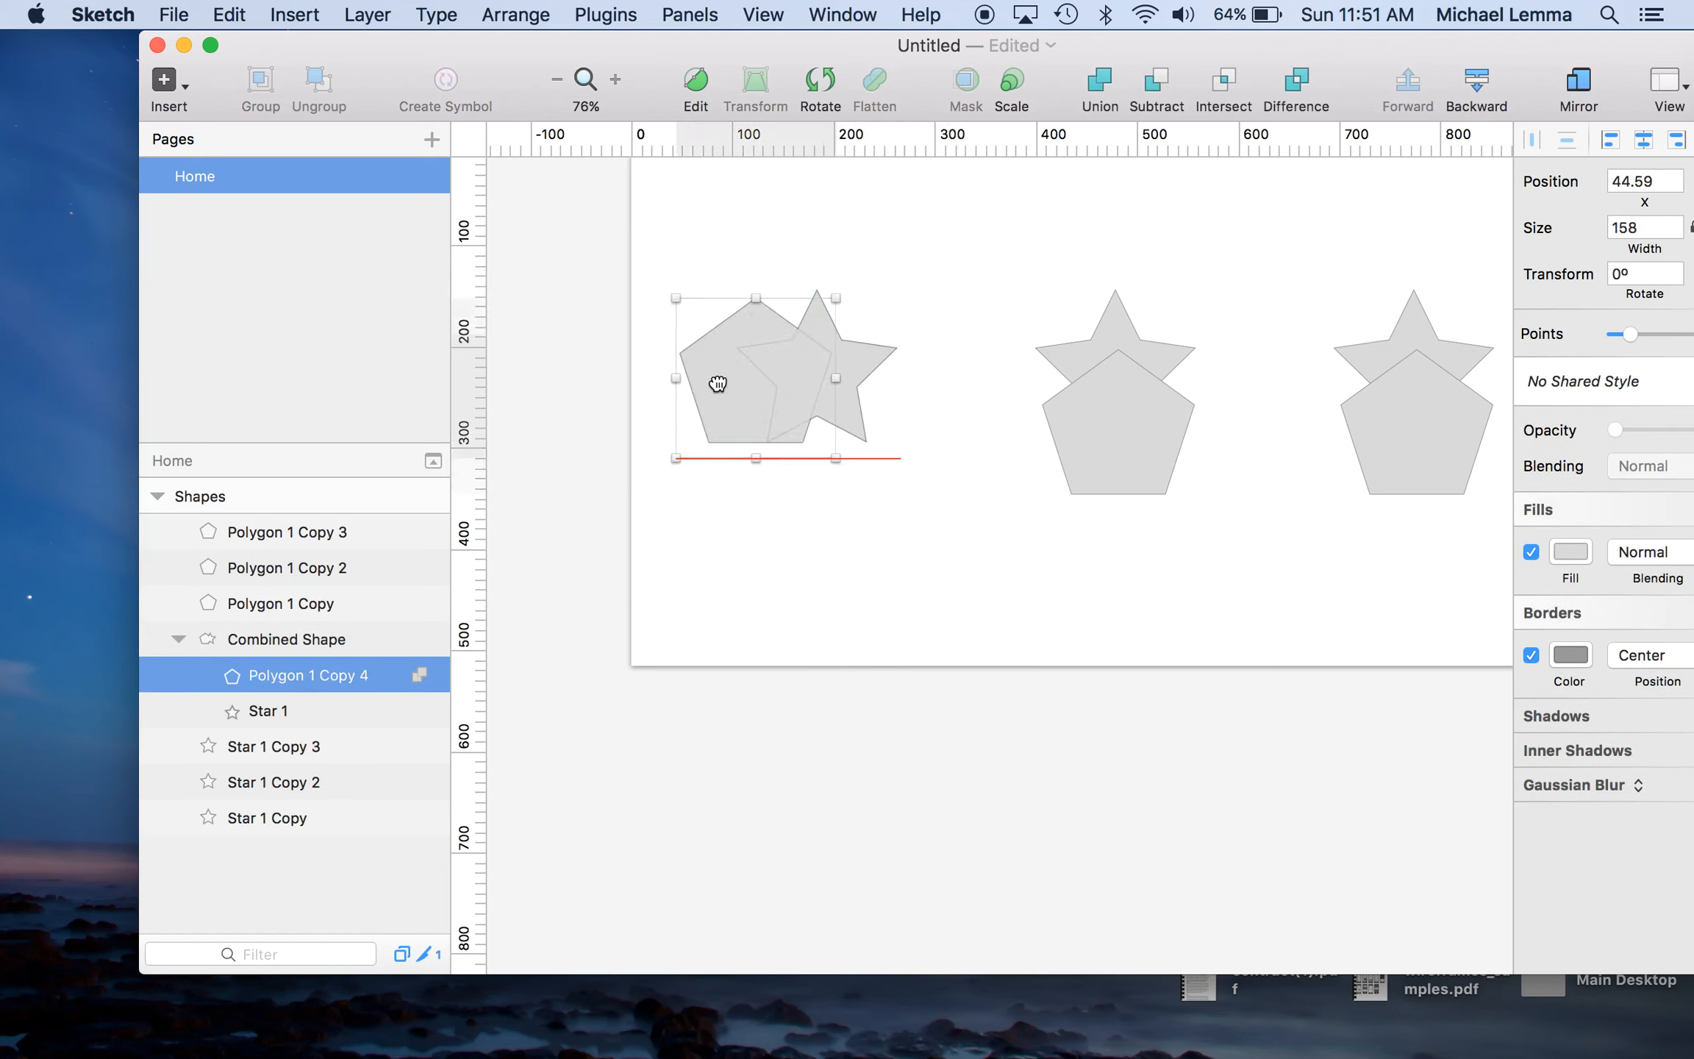
pyautogui.click(745, 478)
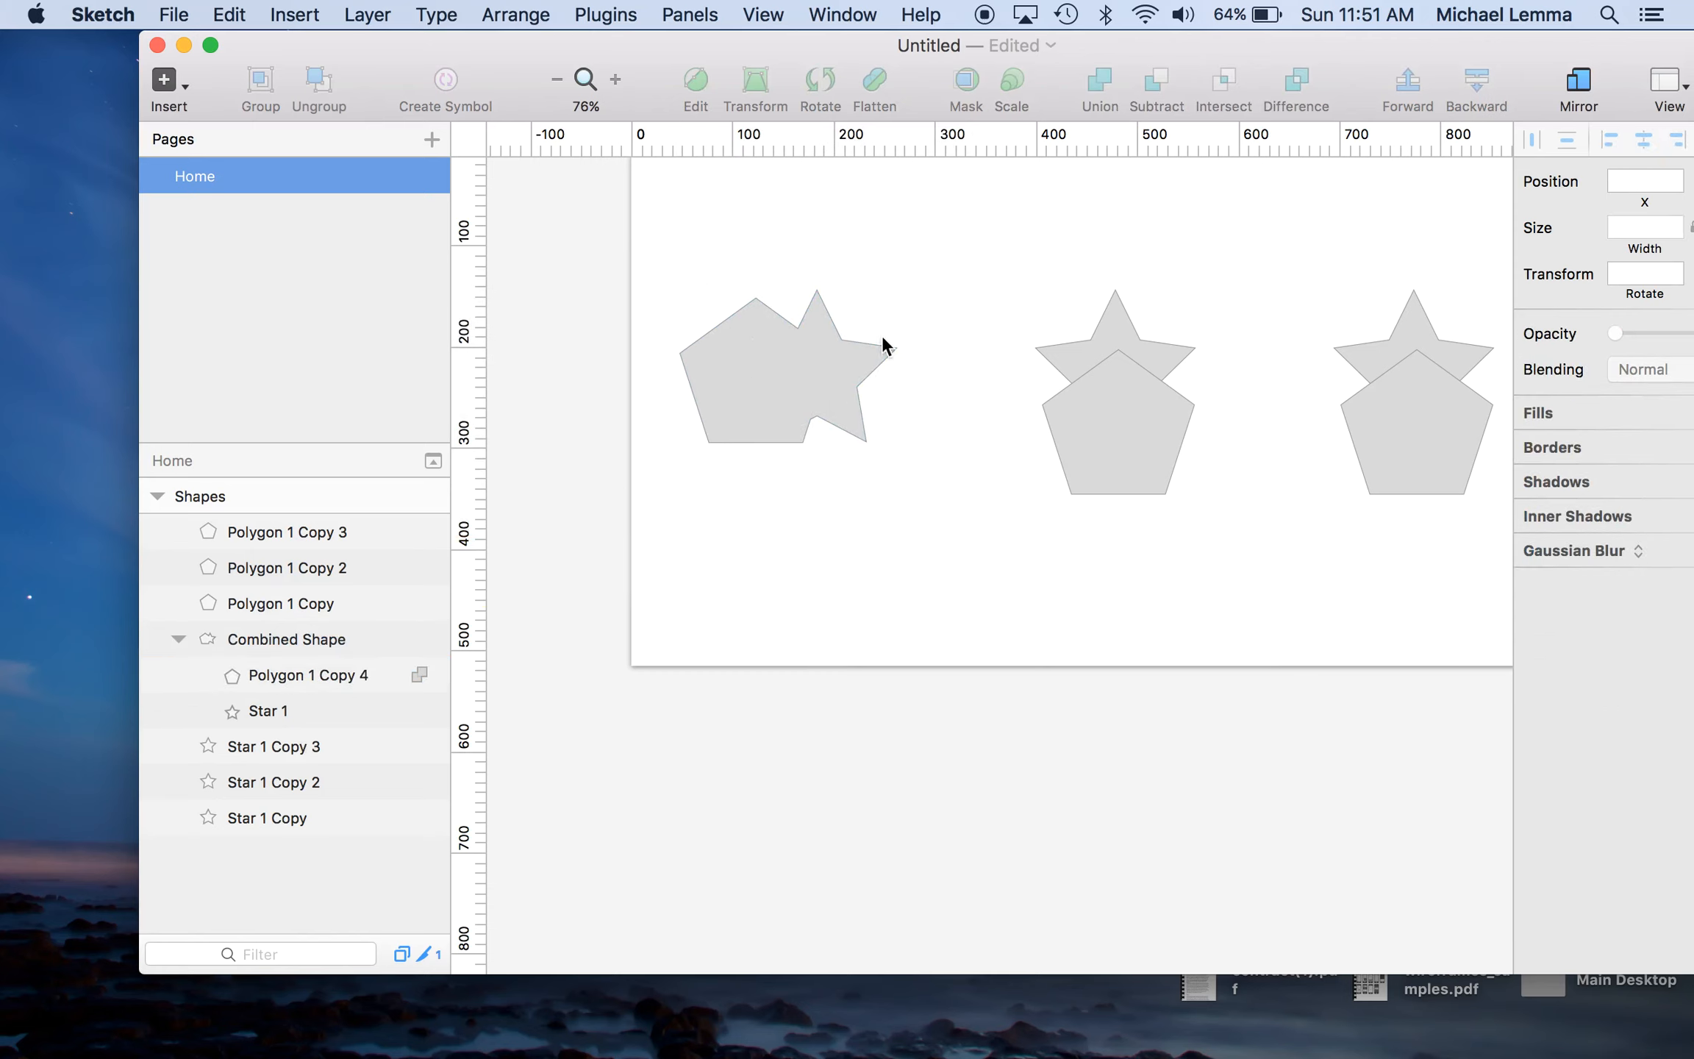
# Collapse the first combined shape, flatten it into a single editable shape, and clear the selection.
pyautogui.click(252, 641)
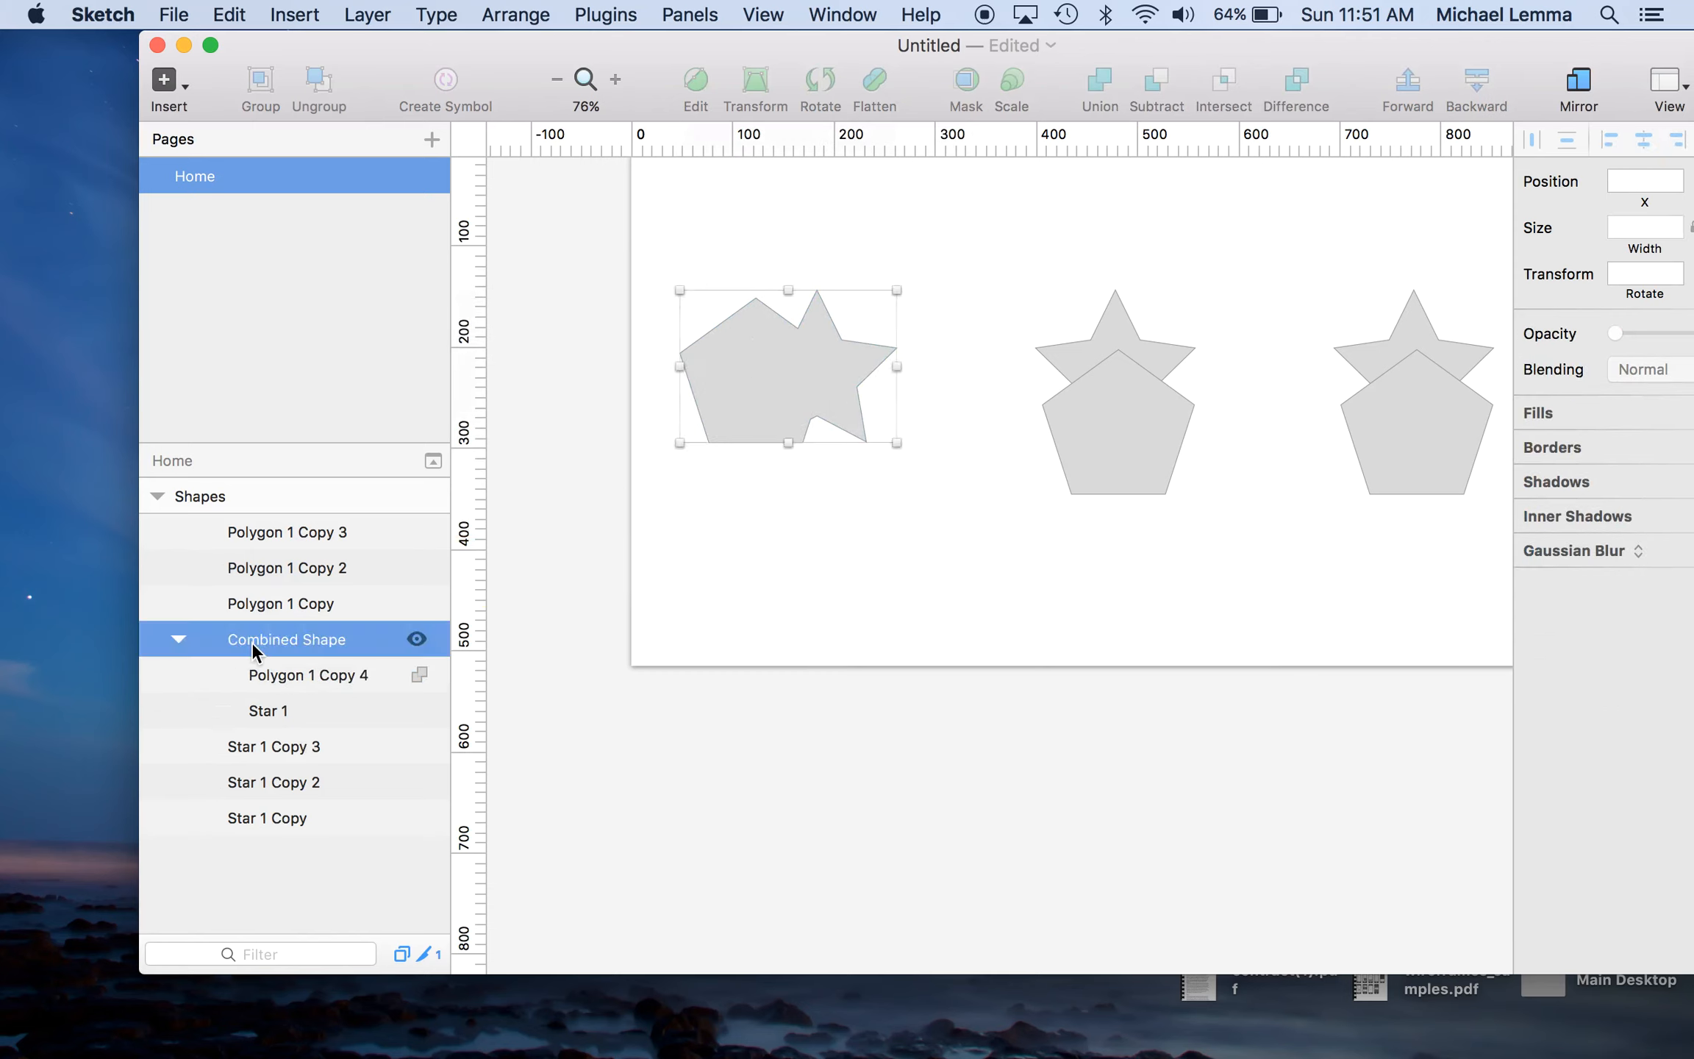
pyautogui.click(176, 639)
pyautogui.click(874, 81)
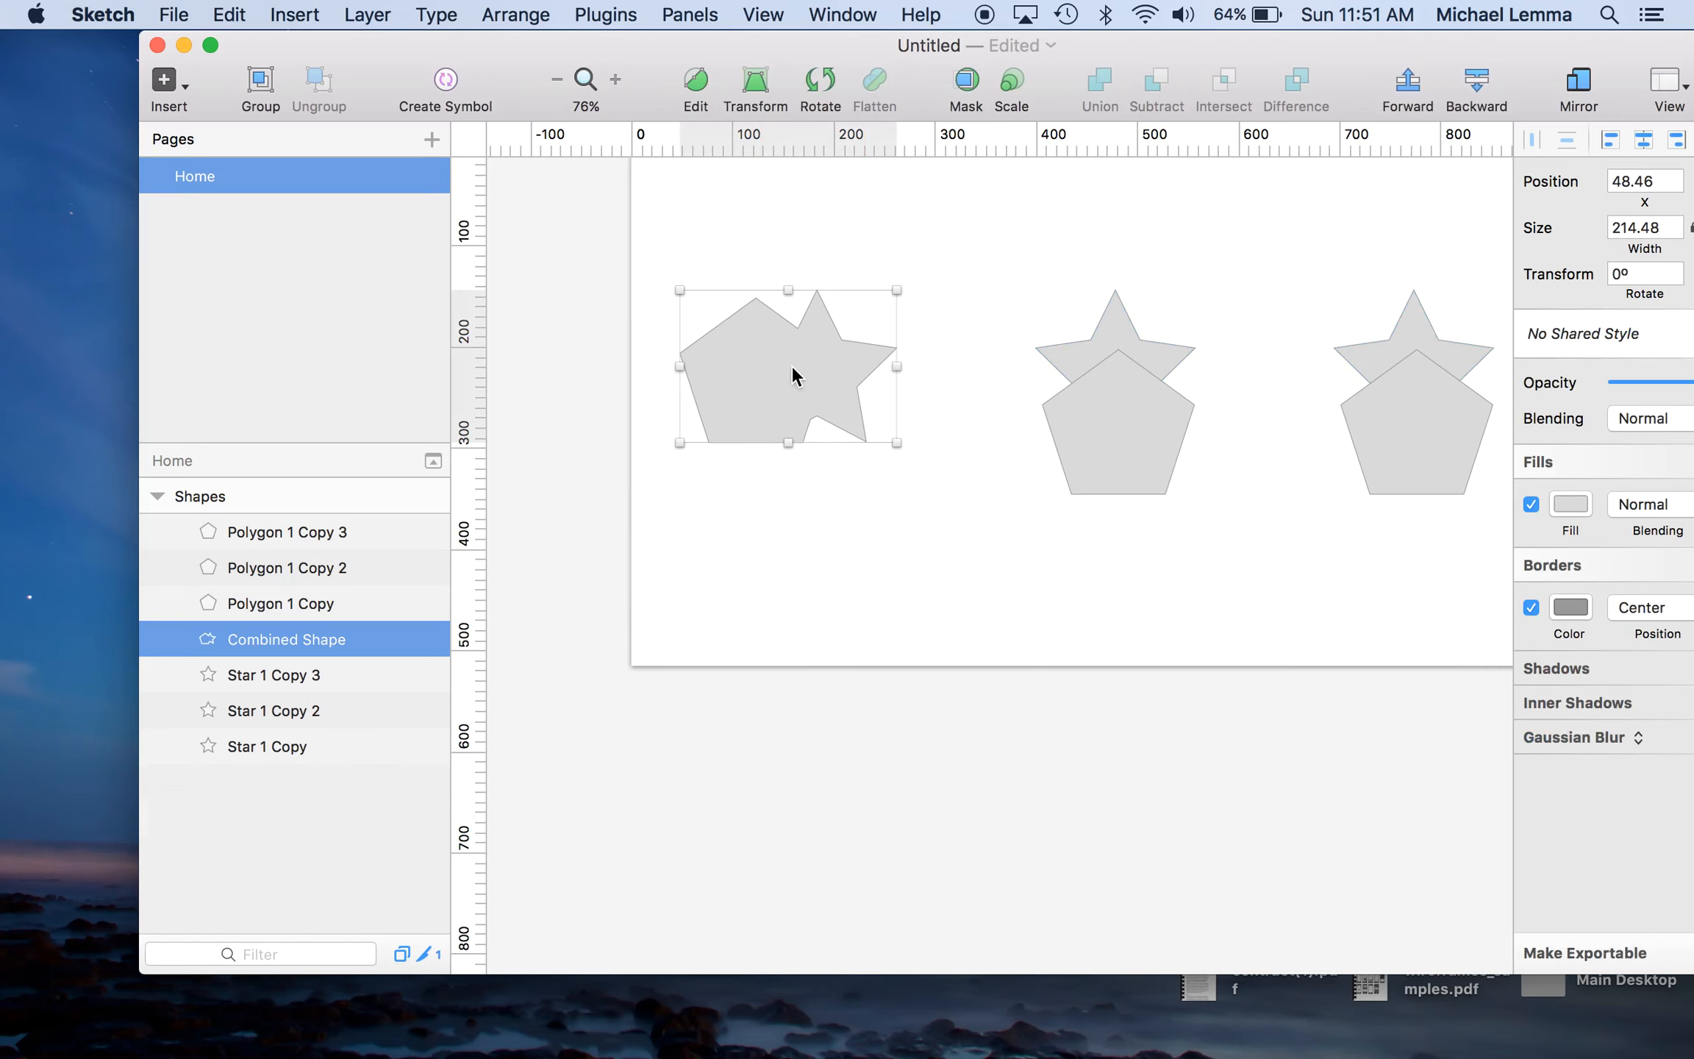
pyautogui.click(990, 405)
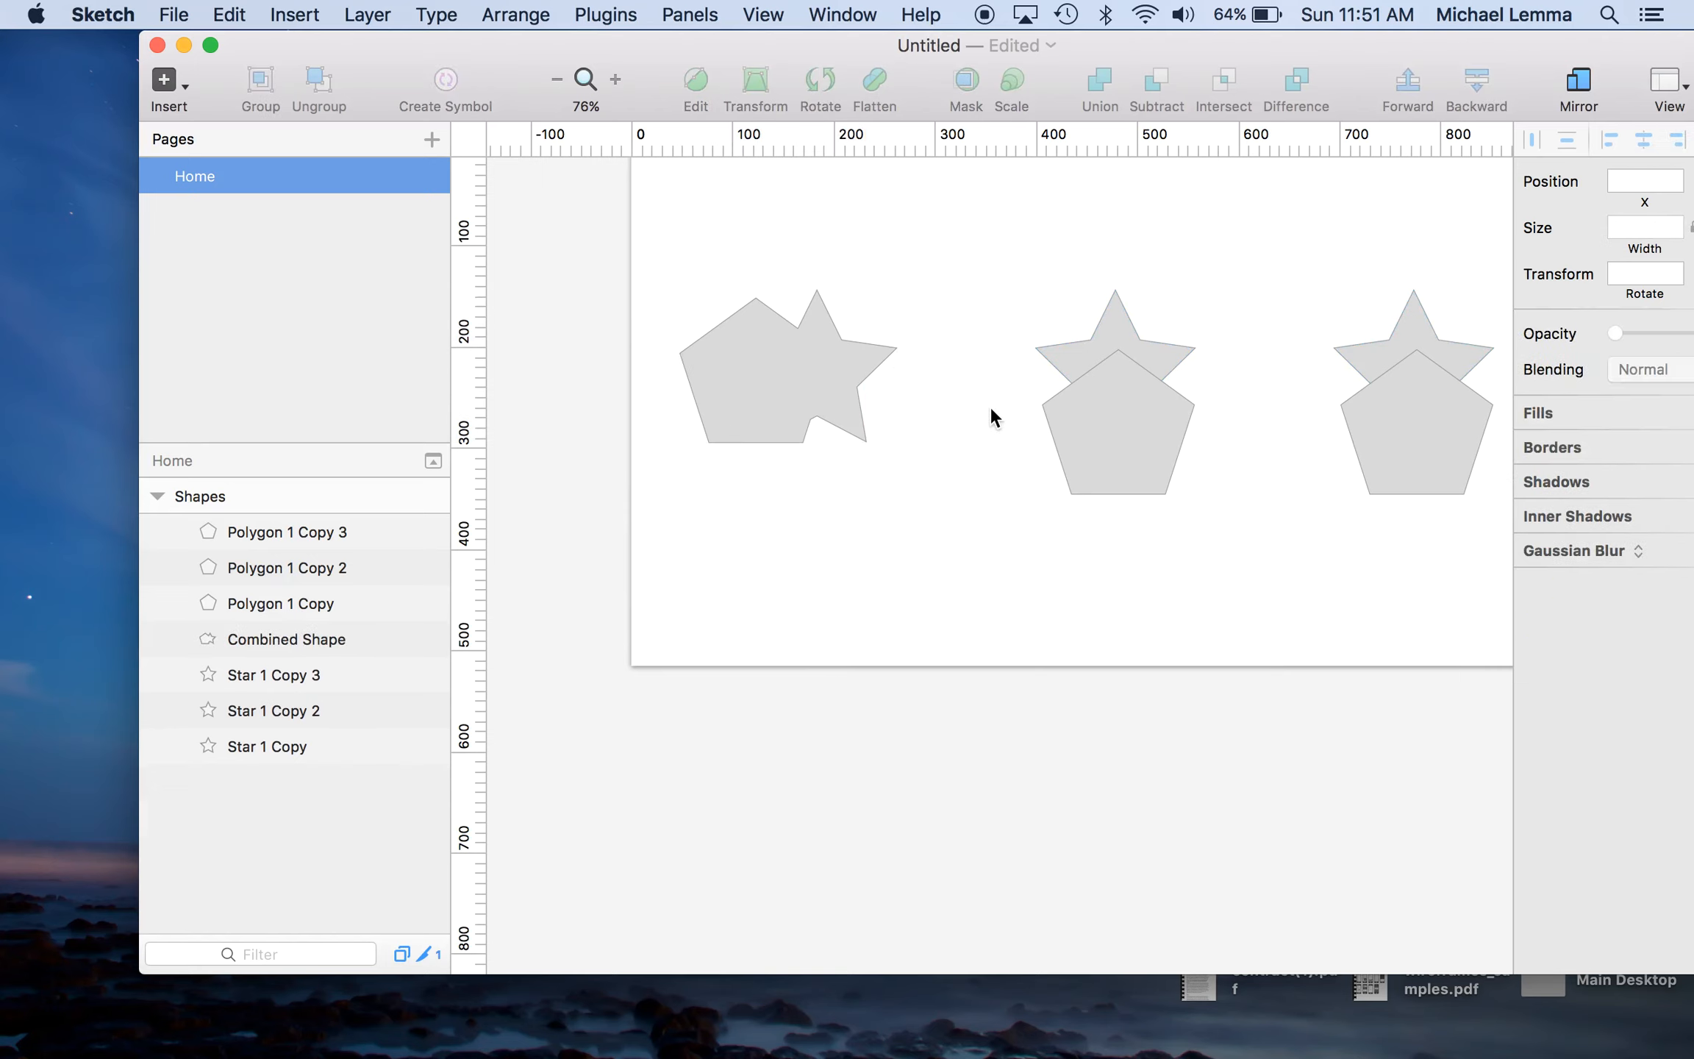
# Nudge the second pair's pentagon left to X 400 so it lines up with its star.
pyautogui.hscroll(5, 1037, 345)
pyautogui.moveTo(1067, 234); pyautogui.dragTo(836, 594)
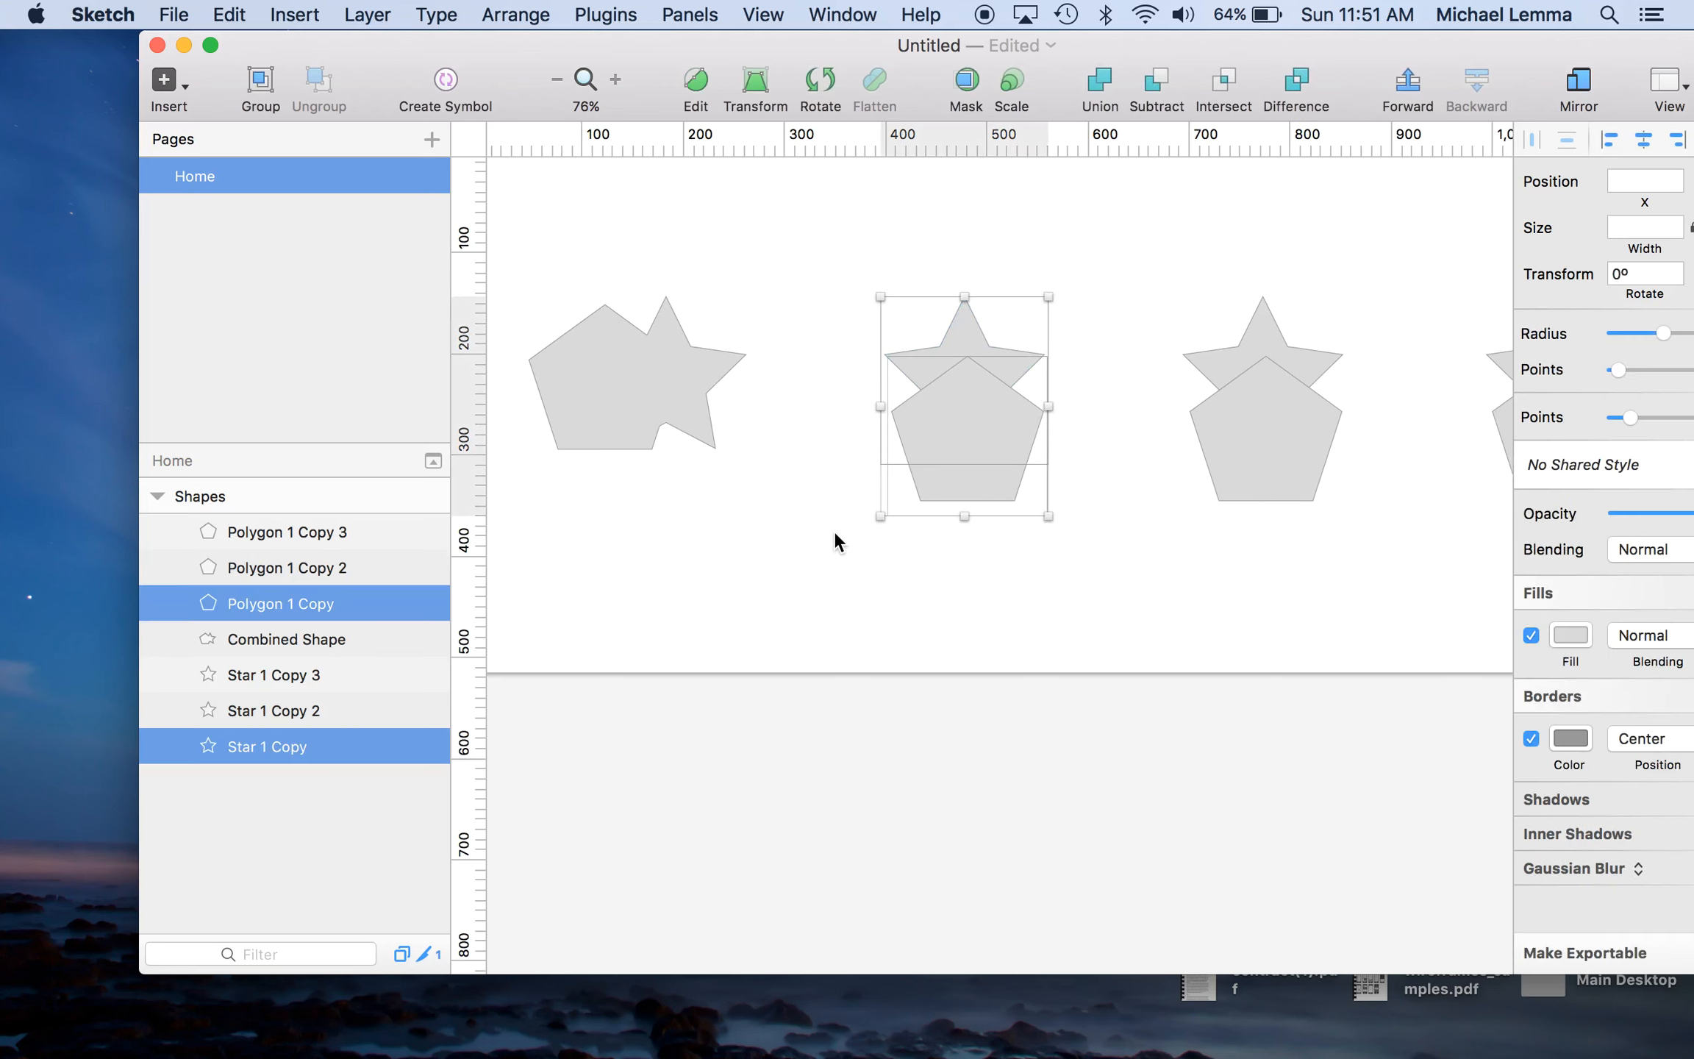
pyautogui.click(835, 437)
pyautogui.click(948, 458)
pyautogui.press('Left')
pyautogui.press('Left')
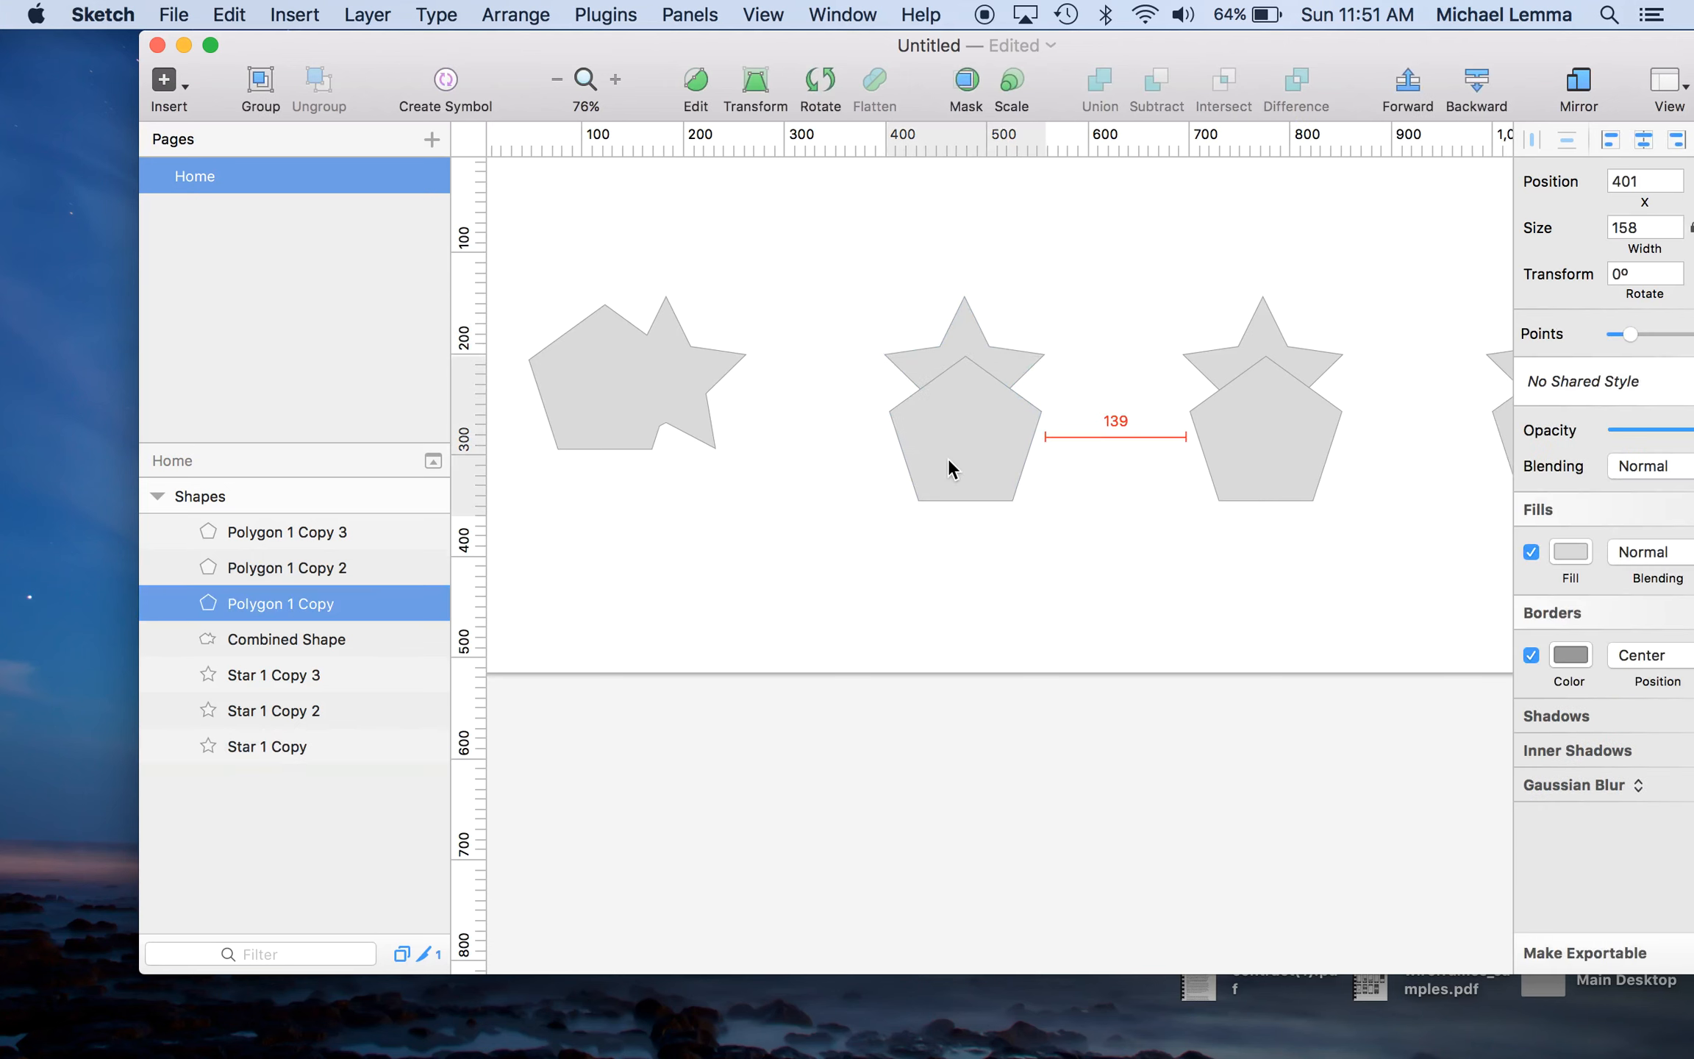
pyautogui.click(853, 437)
pyautogui.click(995, 434)
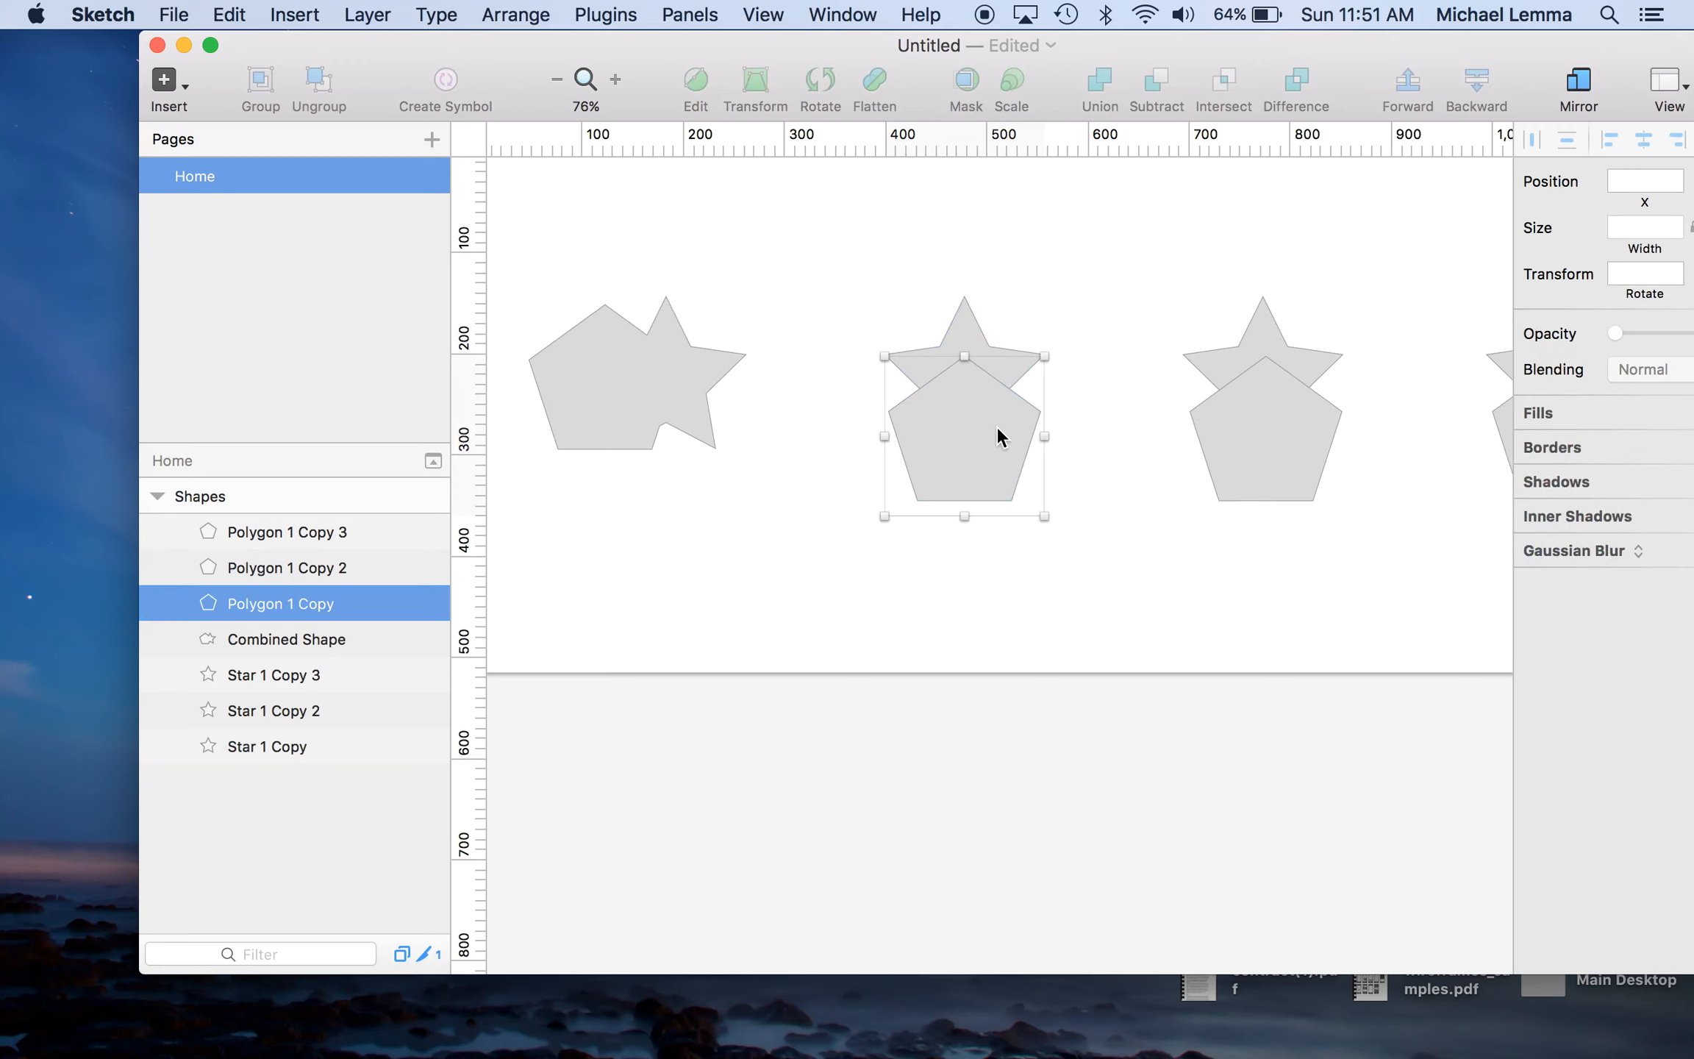
pyautogui.click(959, 342)
# Subtract the second pentagon from its star and clear the selection.
pyautogui.moveTo(1115, 270); pyautogui.dragTo(839, 593)
pyautogui.click(1154, 82)
pyautogui.click(958, 445)
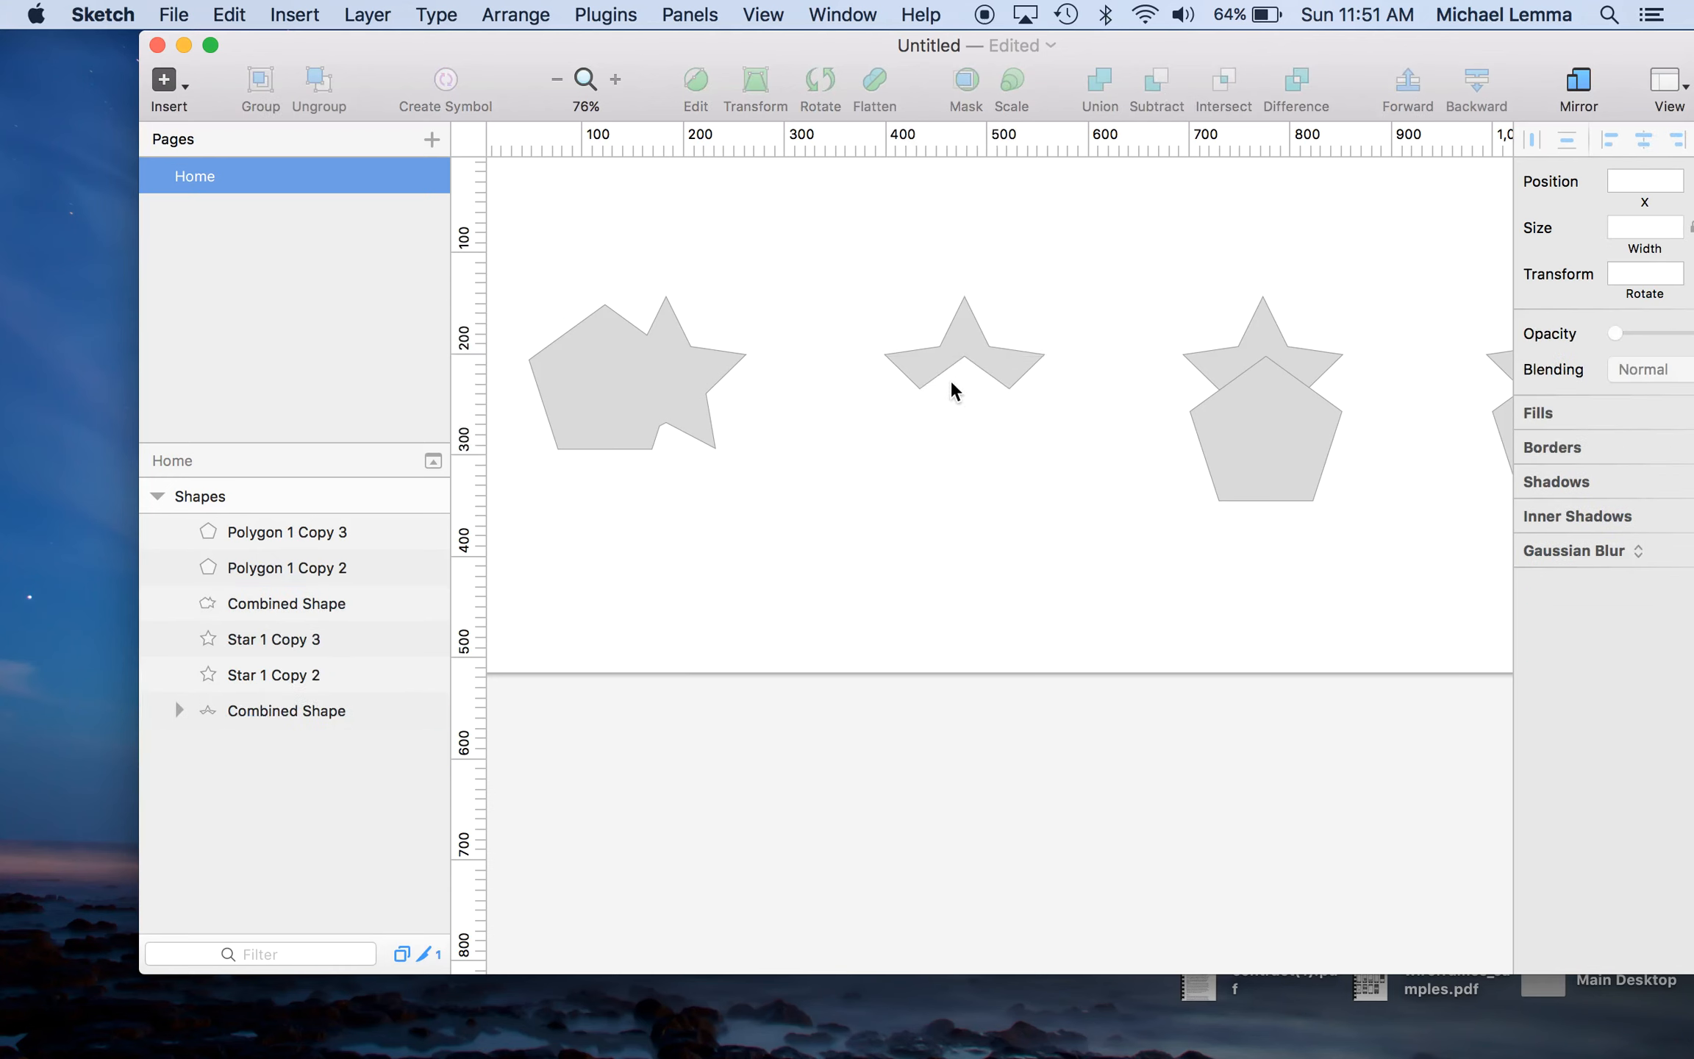
# Expand the subtracted star's combined shape in the layer list and examine the outline of its pentagon.
pyautogui.click(262, 709)
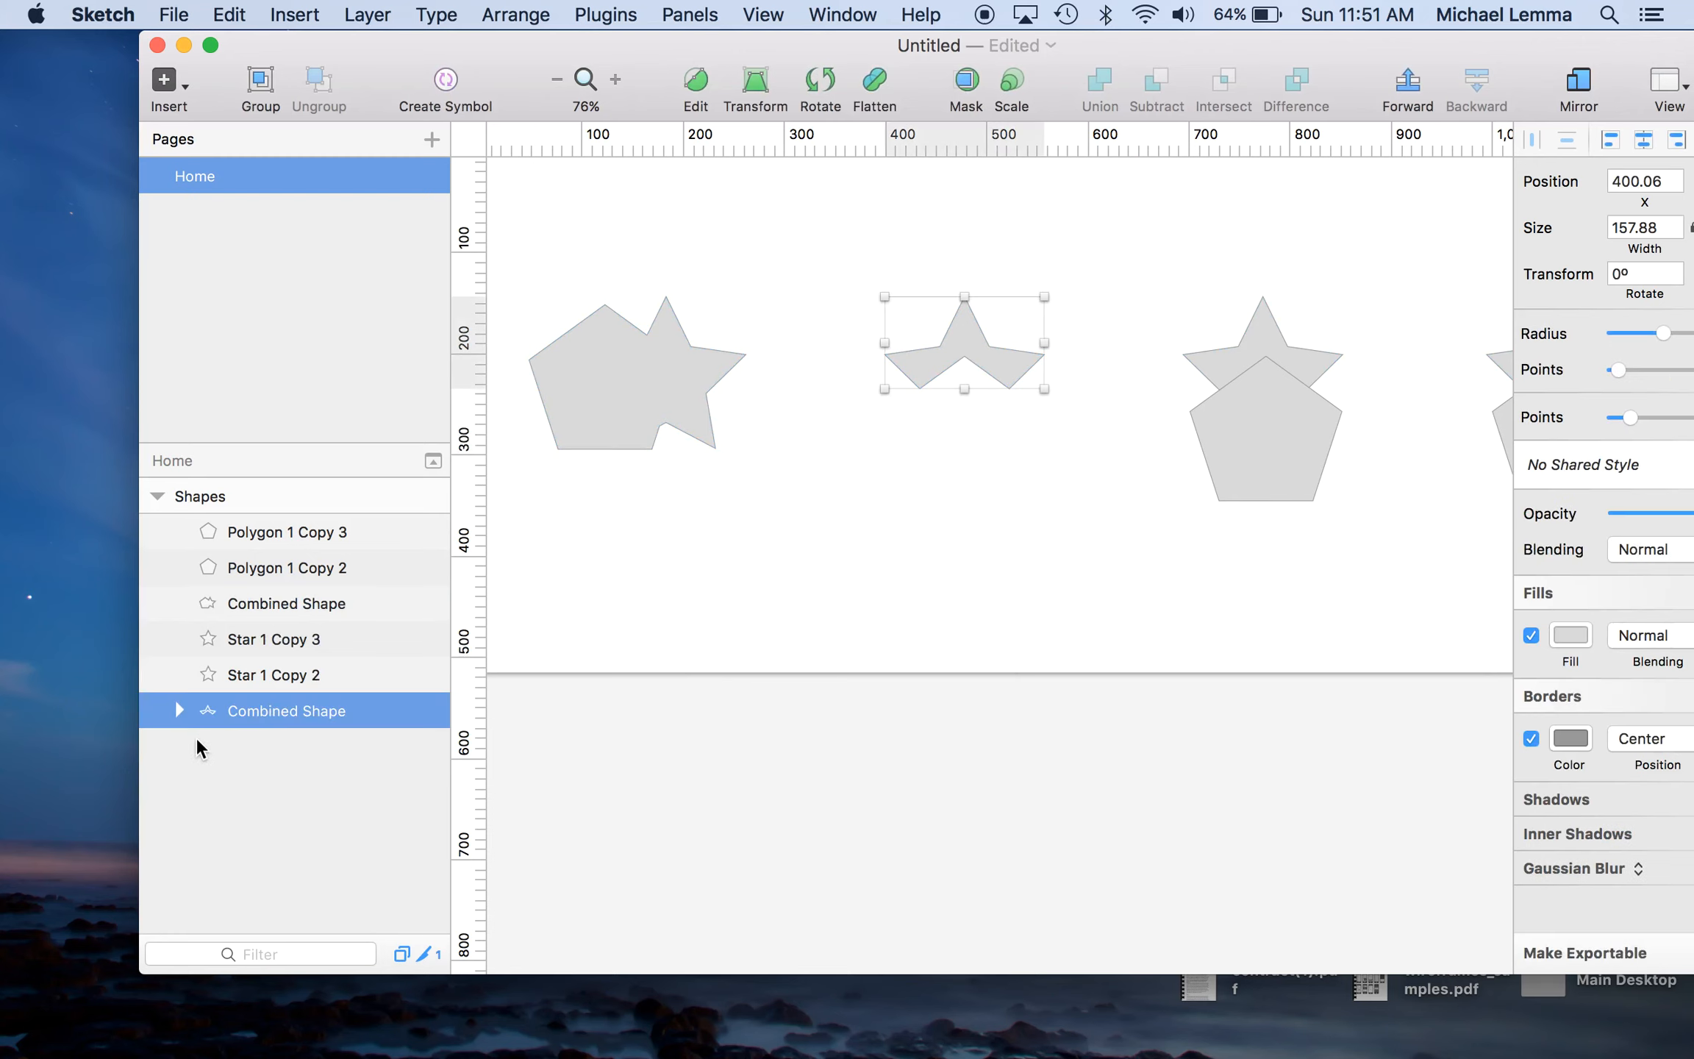
pyautogui.click(178, 709)
pyautogui.click(278, 751)
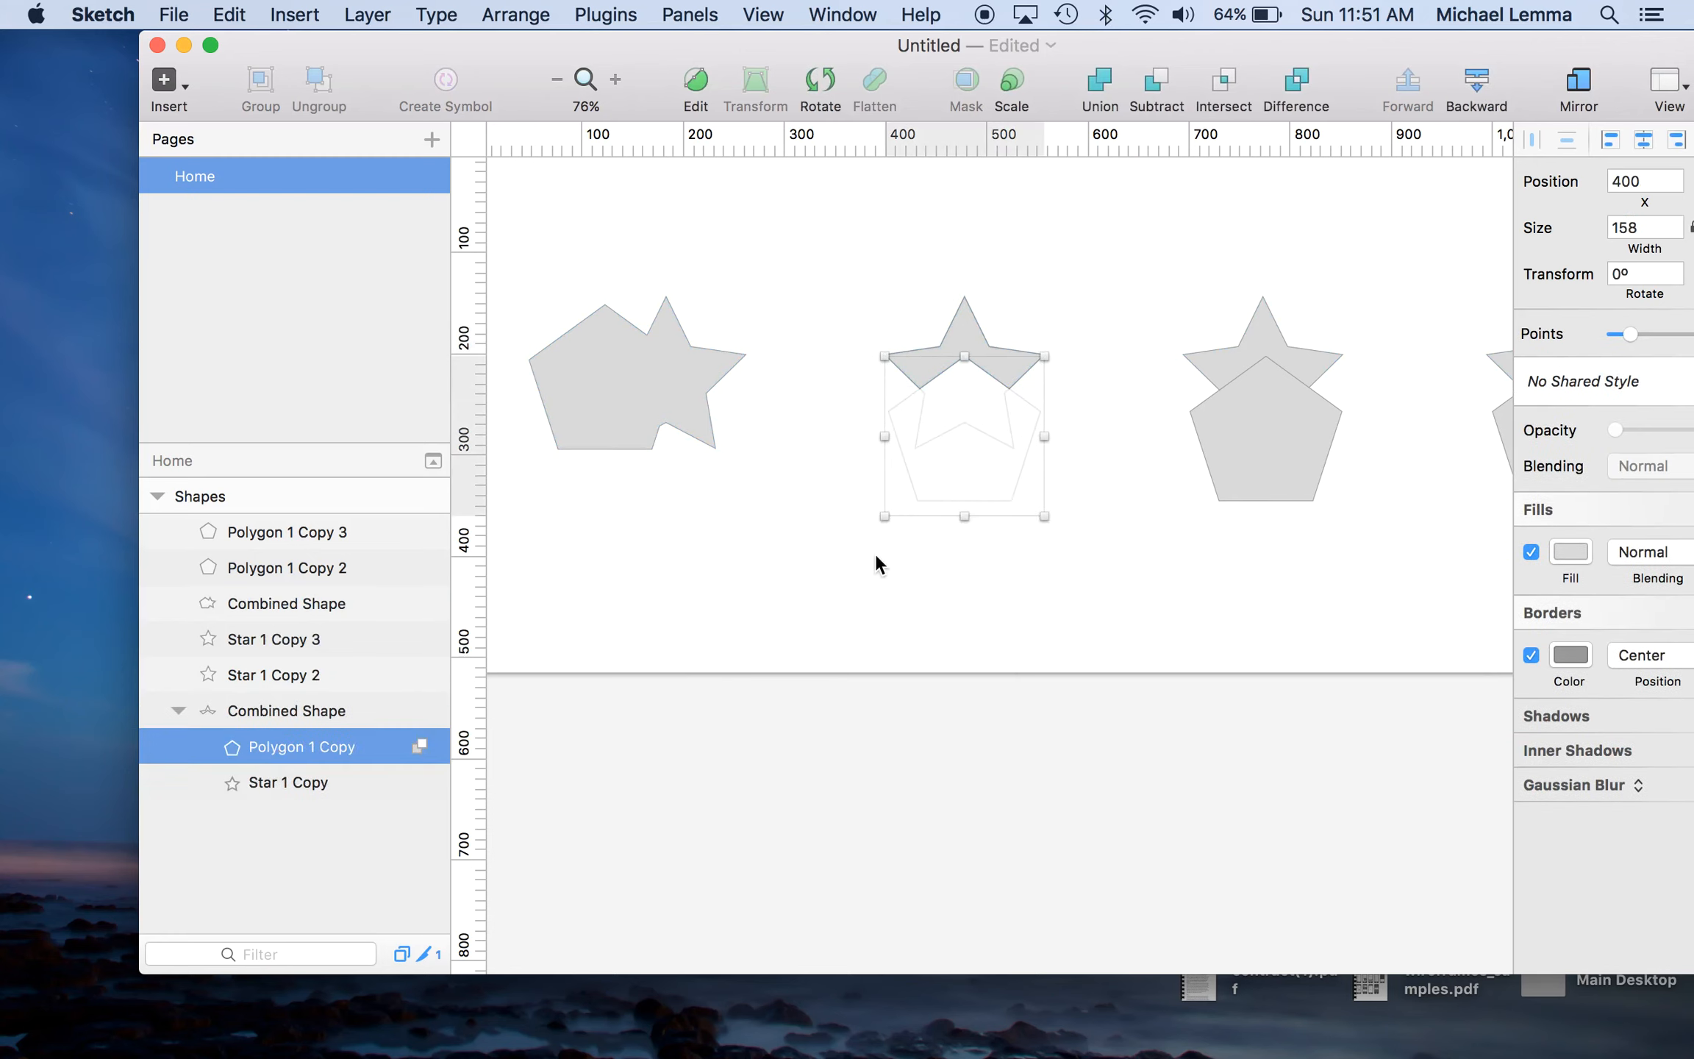
pyautogui.click(976, 443)
pyautogui.click(297, 742)
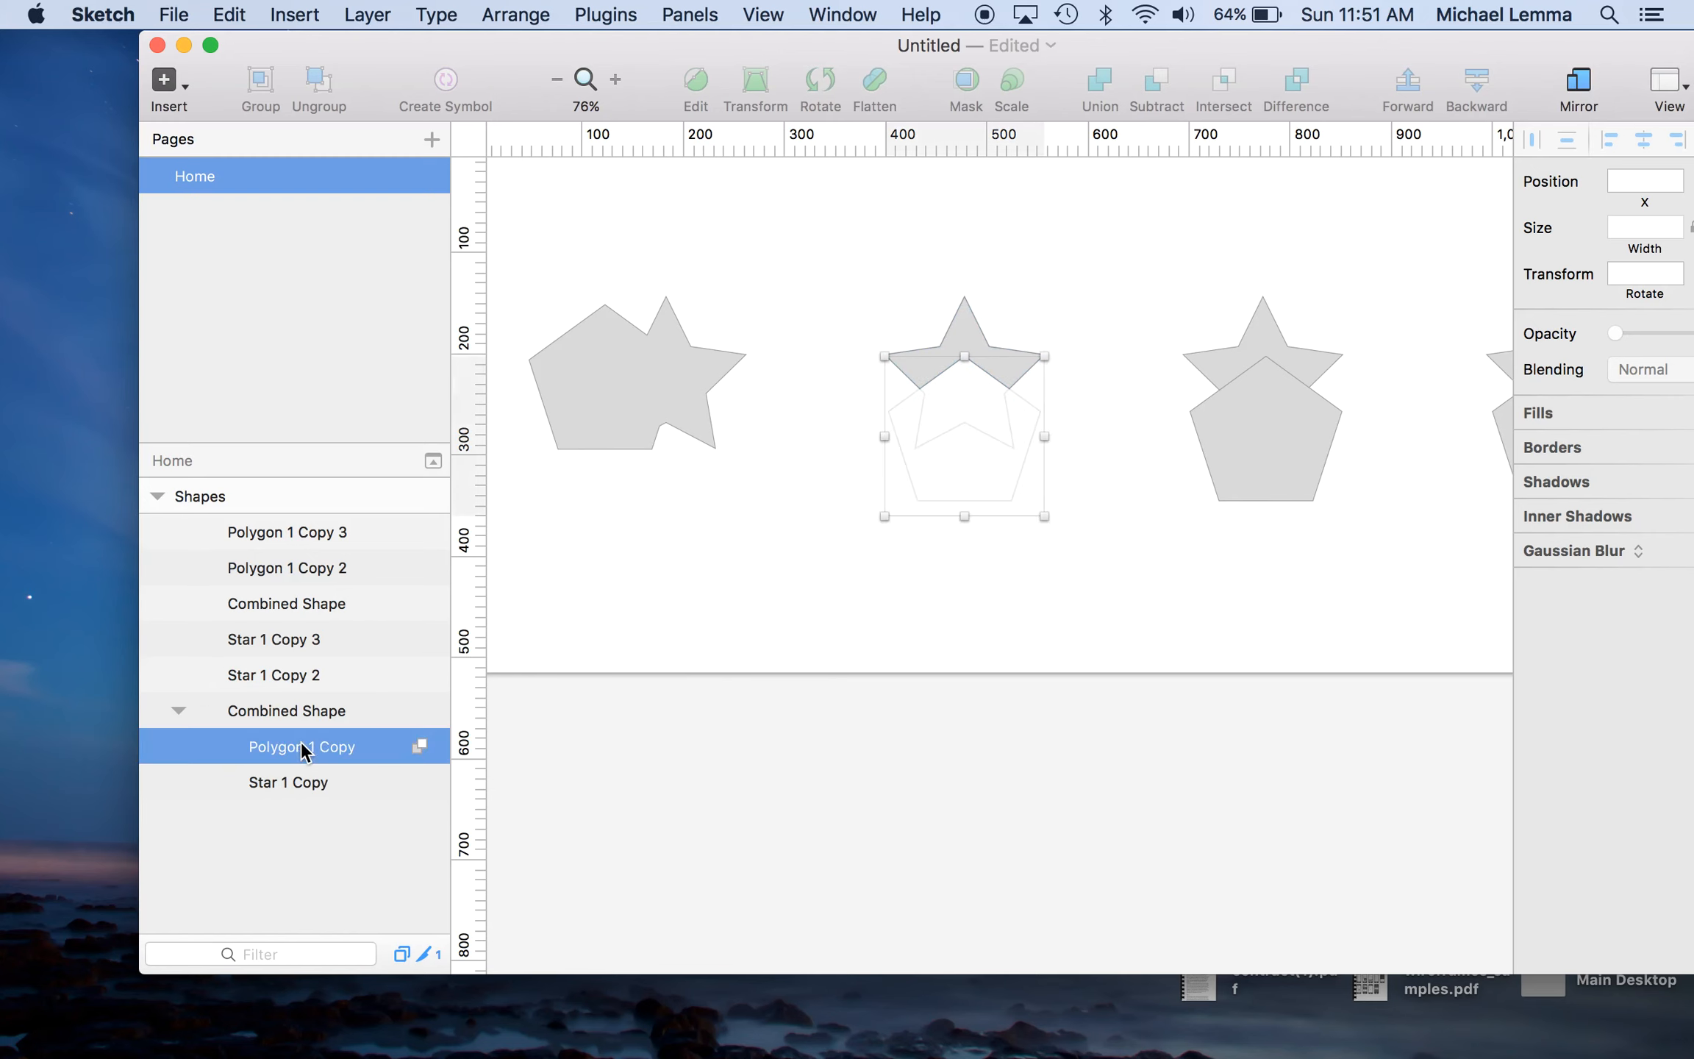
pyautogui.click(931, 502)
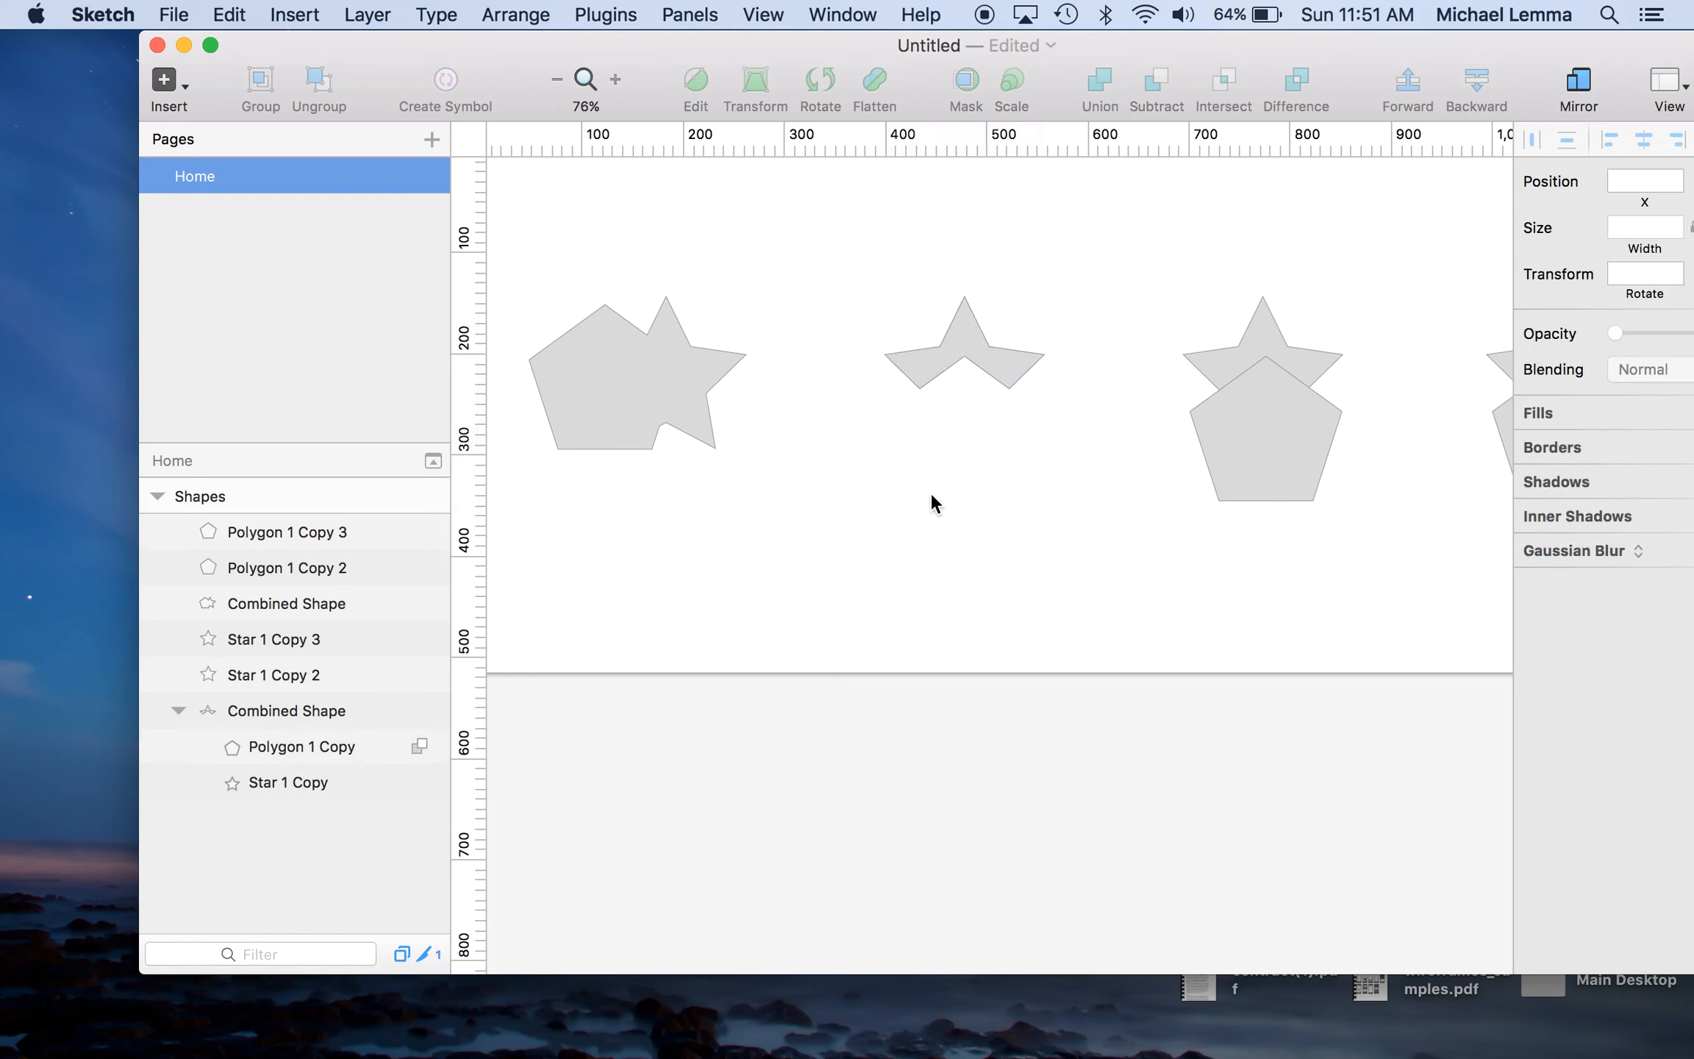
# Move the pentagon inside the subtracted shape up and right to X 470, cutting into the star's right side.
pyautogui.click(247, 750)
pyautogui.hotkey('shift', 'Right')
pyautogui.hotkey('shift', 'Right')
pyautogui.hotkey('shift', 'Right')
pyautogui.hotkey('shift', 'Right')
pyautogui.hotkey('shift', 'Right')
pyautogui.hotkey('shift', 'Right')
pyautogui.hotkey('shift', 'Right')
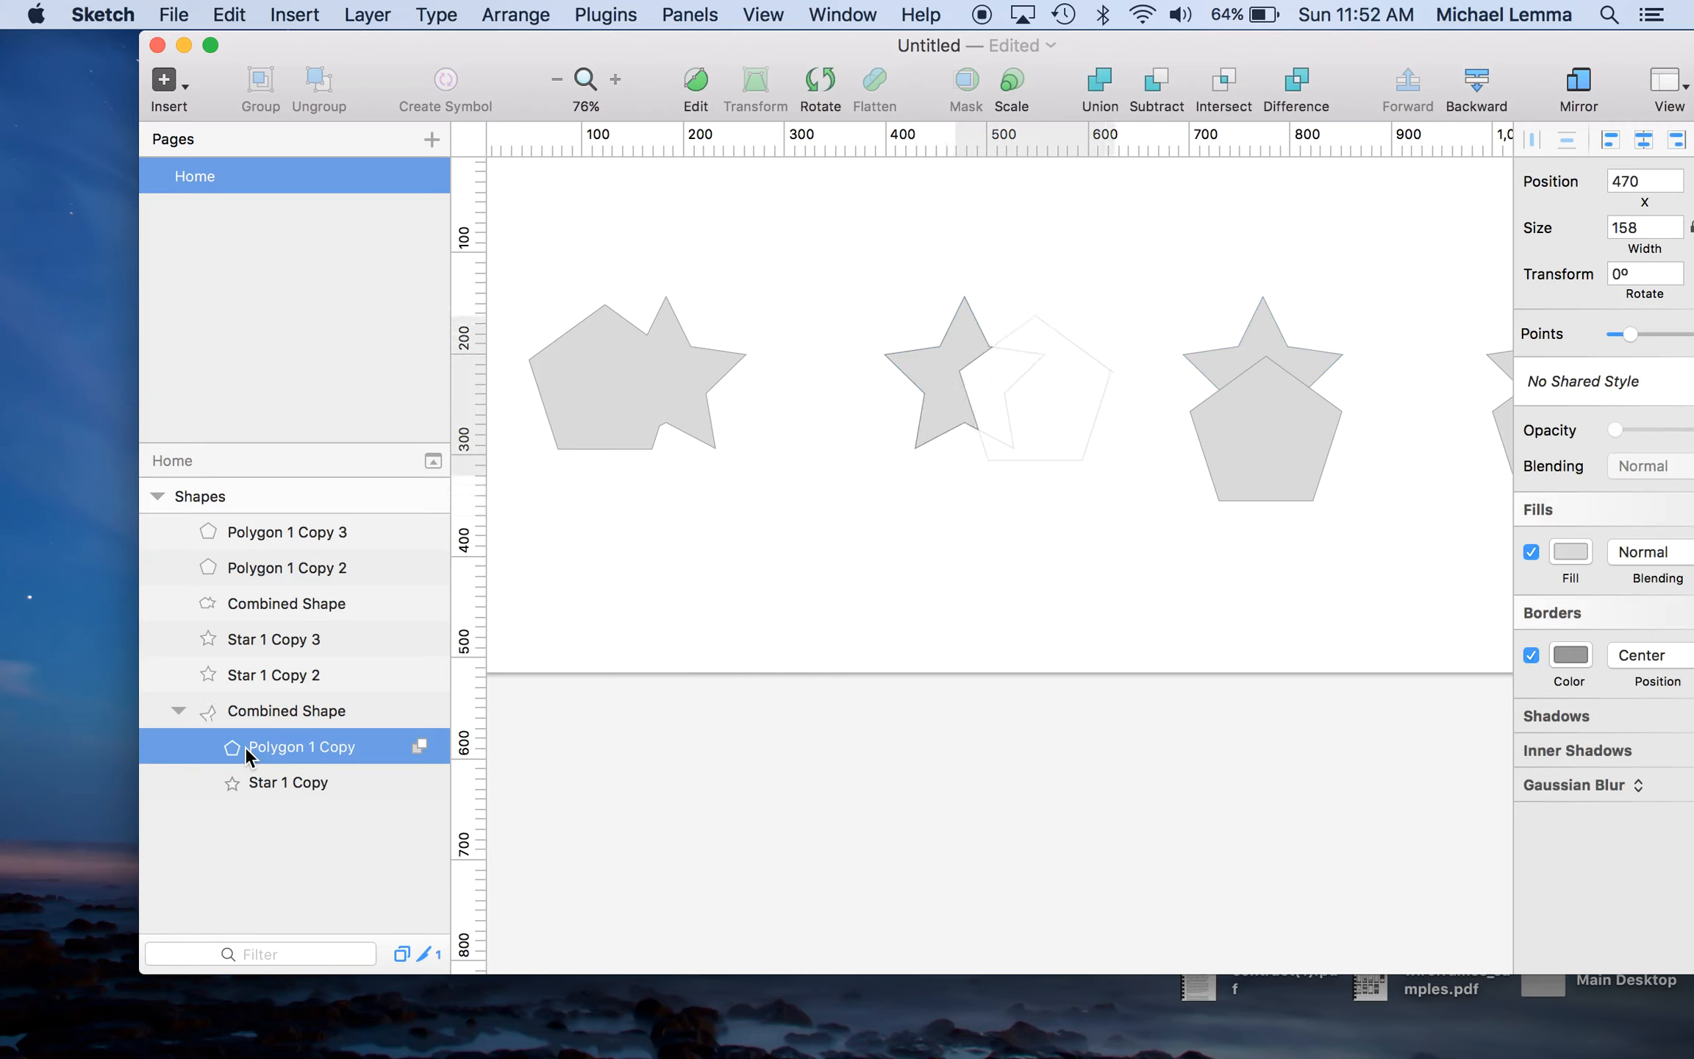
# Flatten the subtracted star into a single path and clear the selection.
pyautogui.click(775, 477)
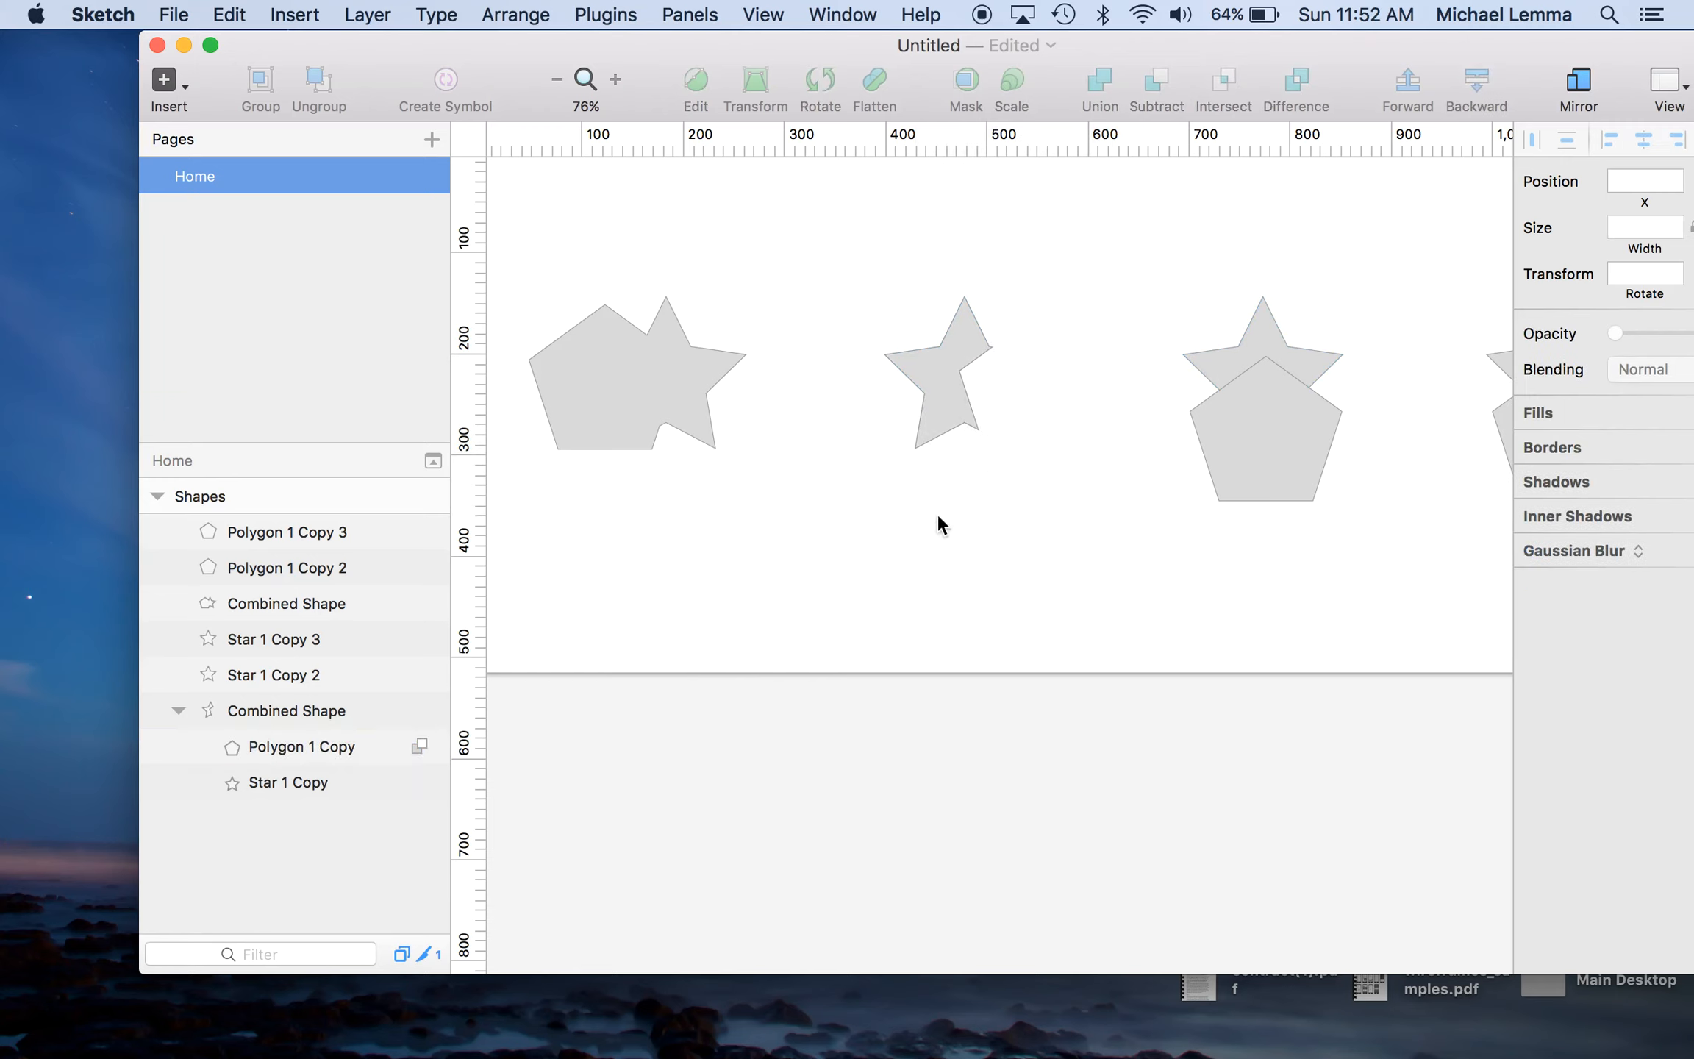
pyautogui.moveTo(1029, 245); pyautogui.dragTo(870, 464)
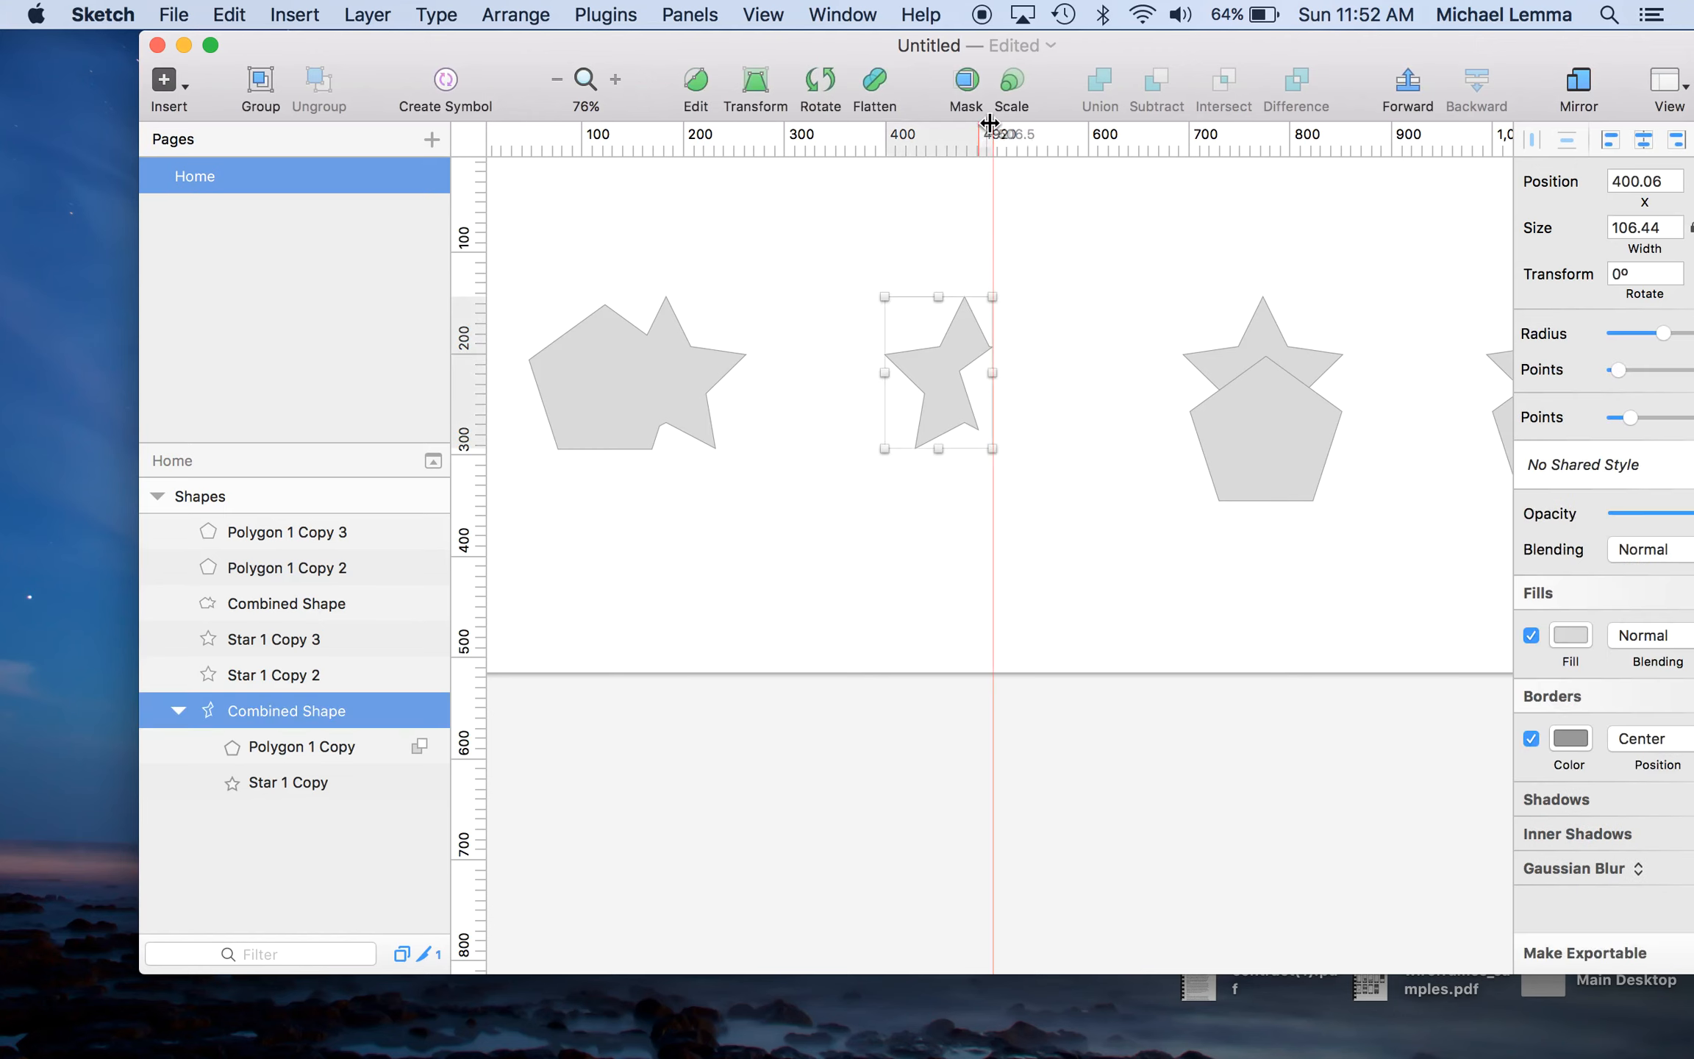
pyautogui.click(875, 77)
pyautogui.click(1089, 273)
# Combine the third star and pentagon with the Intersect operation and clear the selection.
pyautogui.hscroll(8, 994, 552)
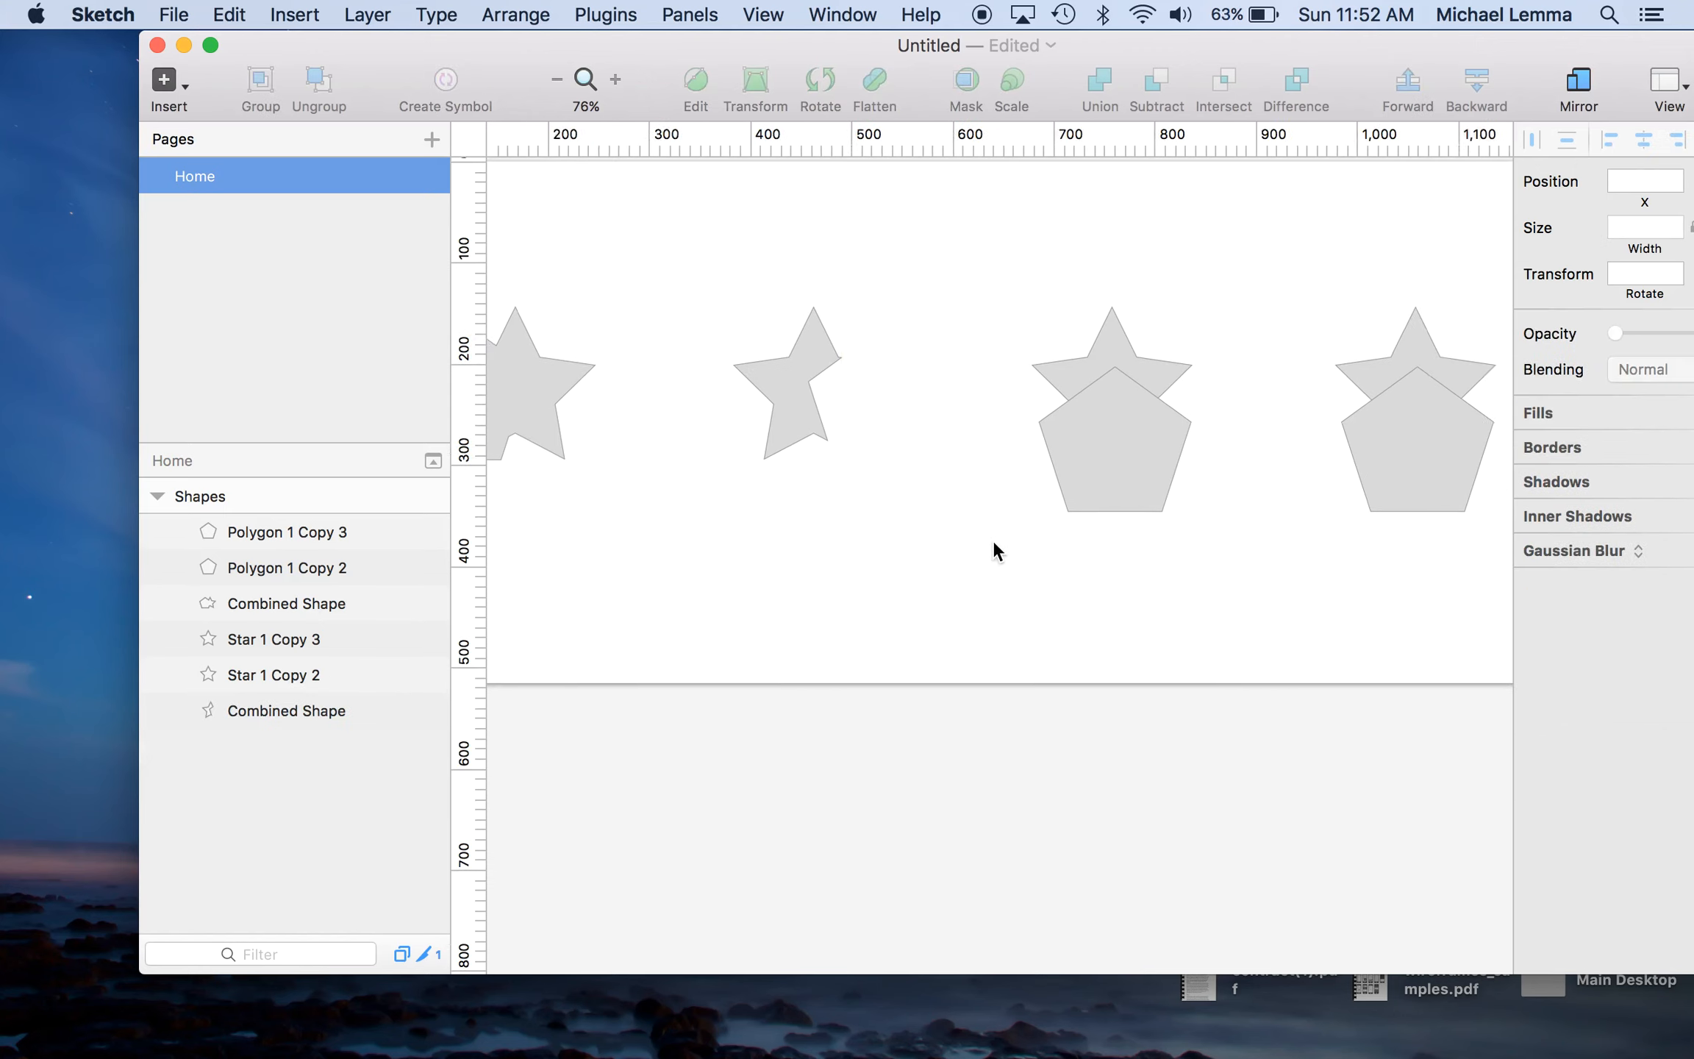
pyautogui.moveTo(1028, 290); pyautogui.dragTo(824, 537)
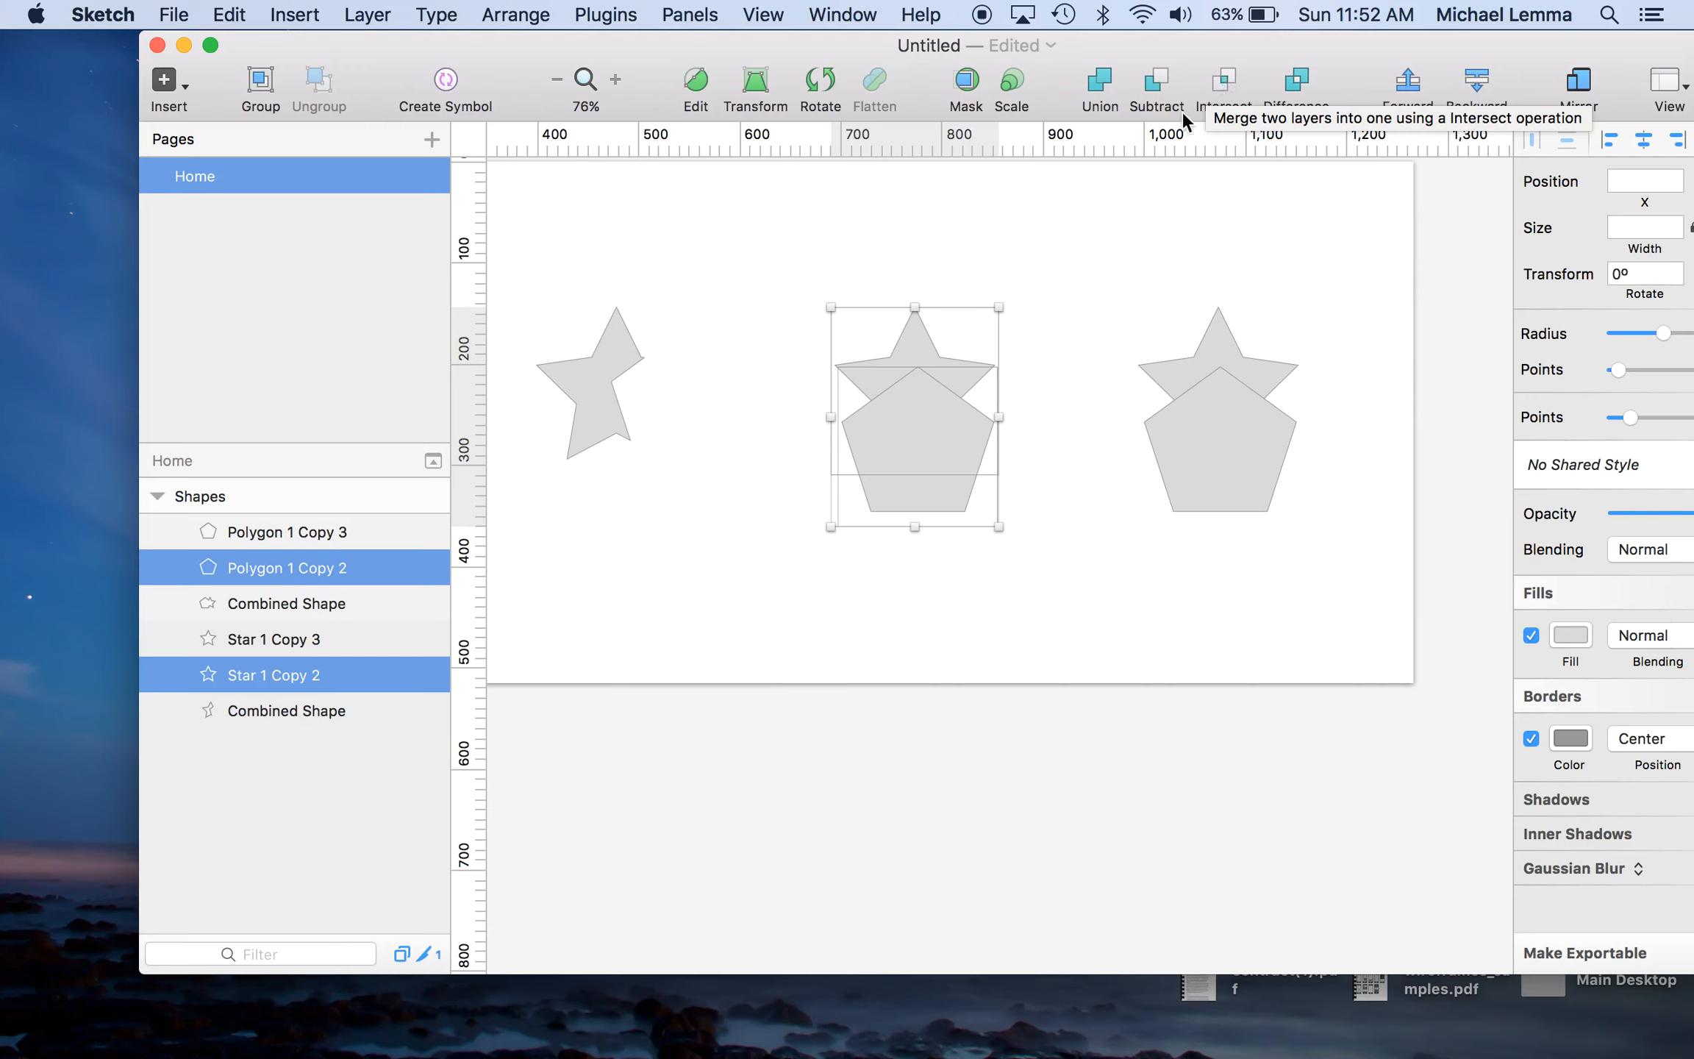
pyautogui.click(1224, 62)
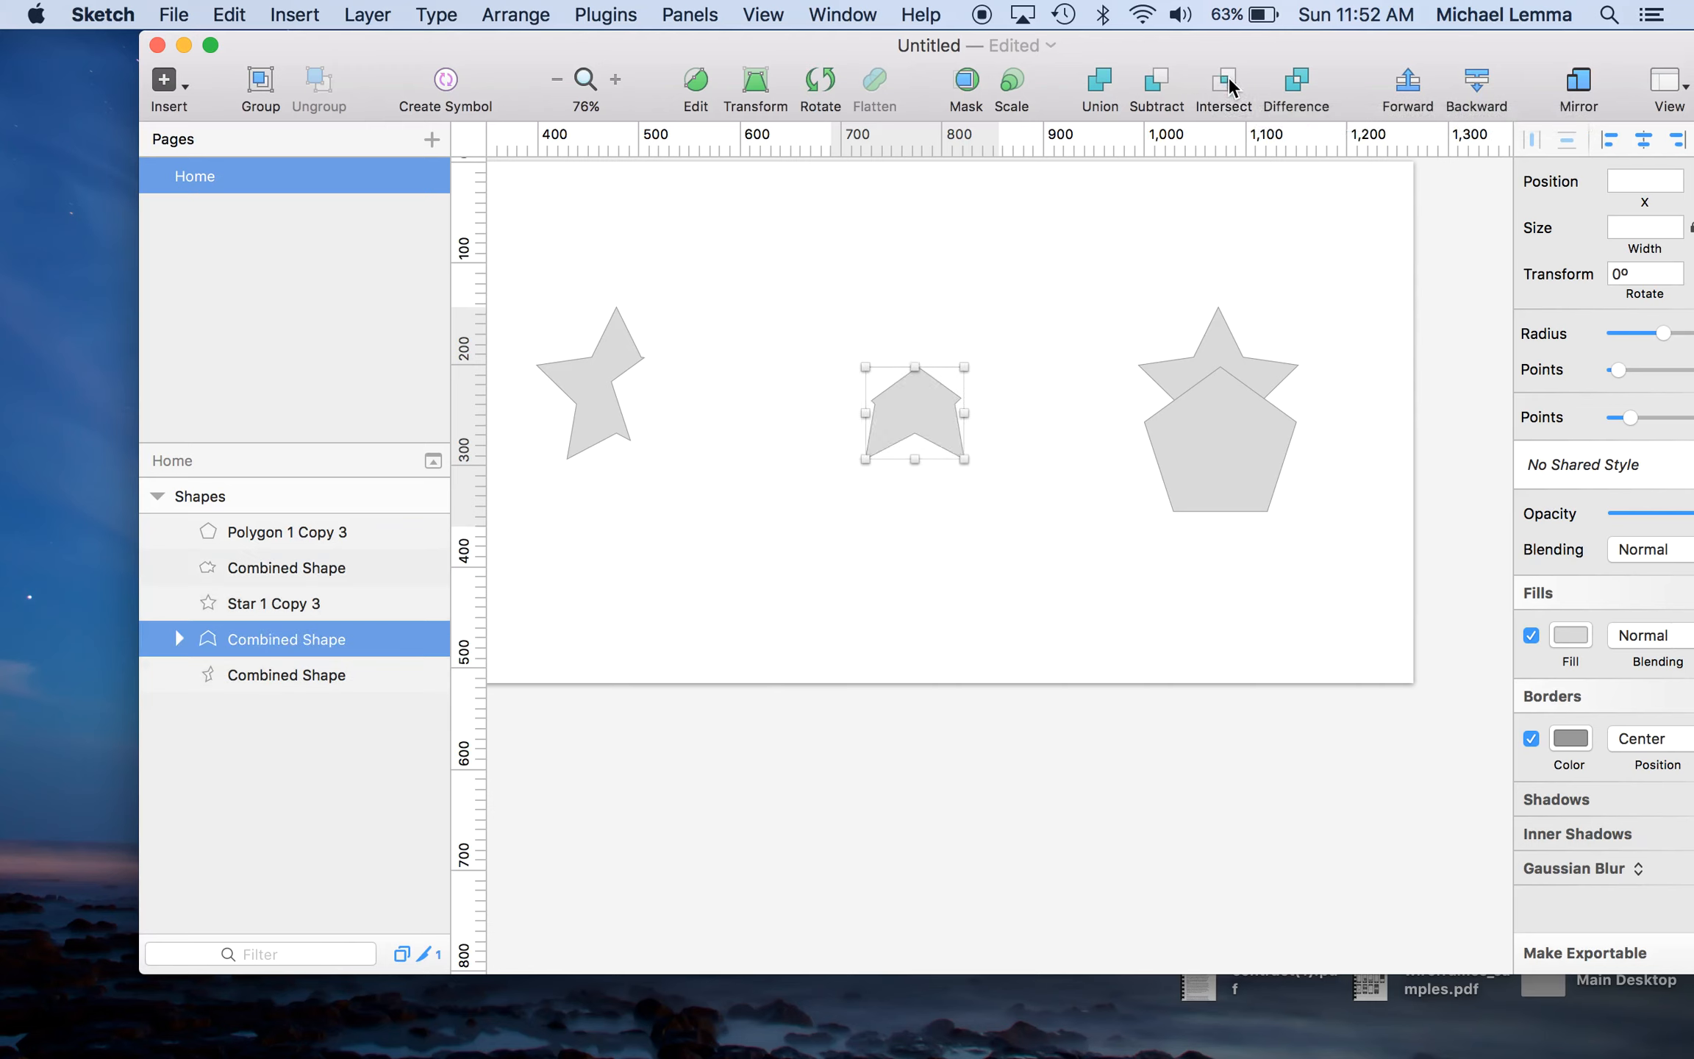
pyautogui.click(830, 609)
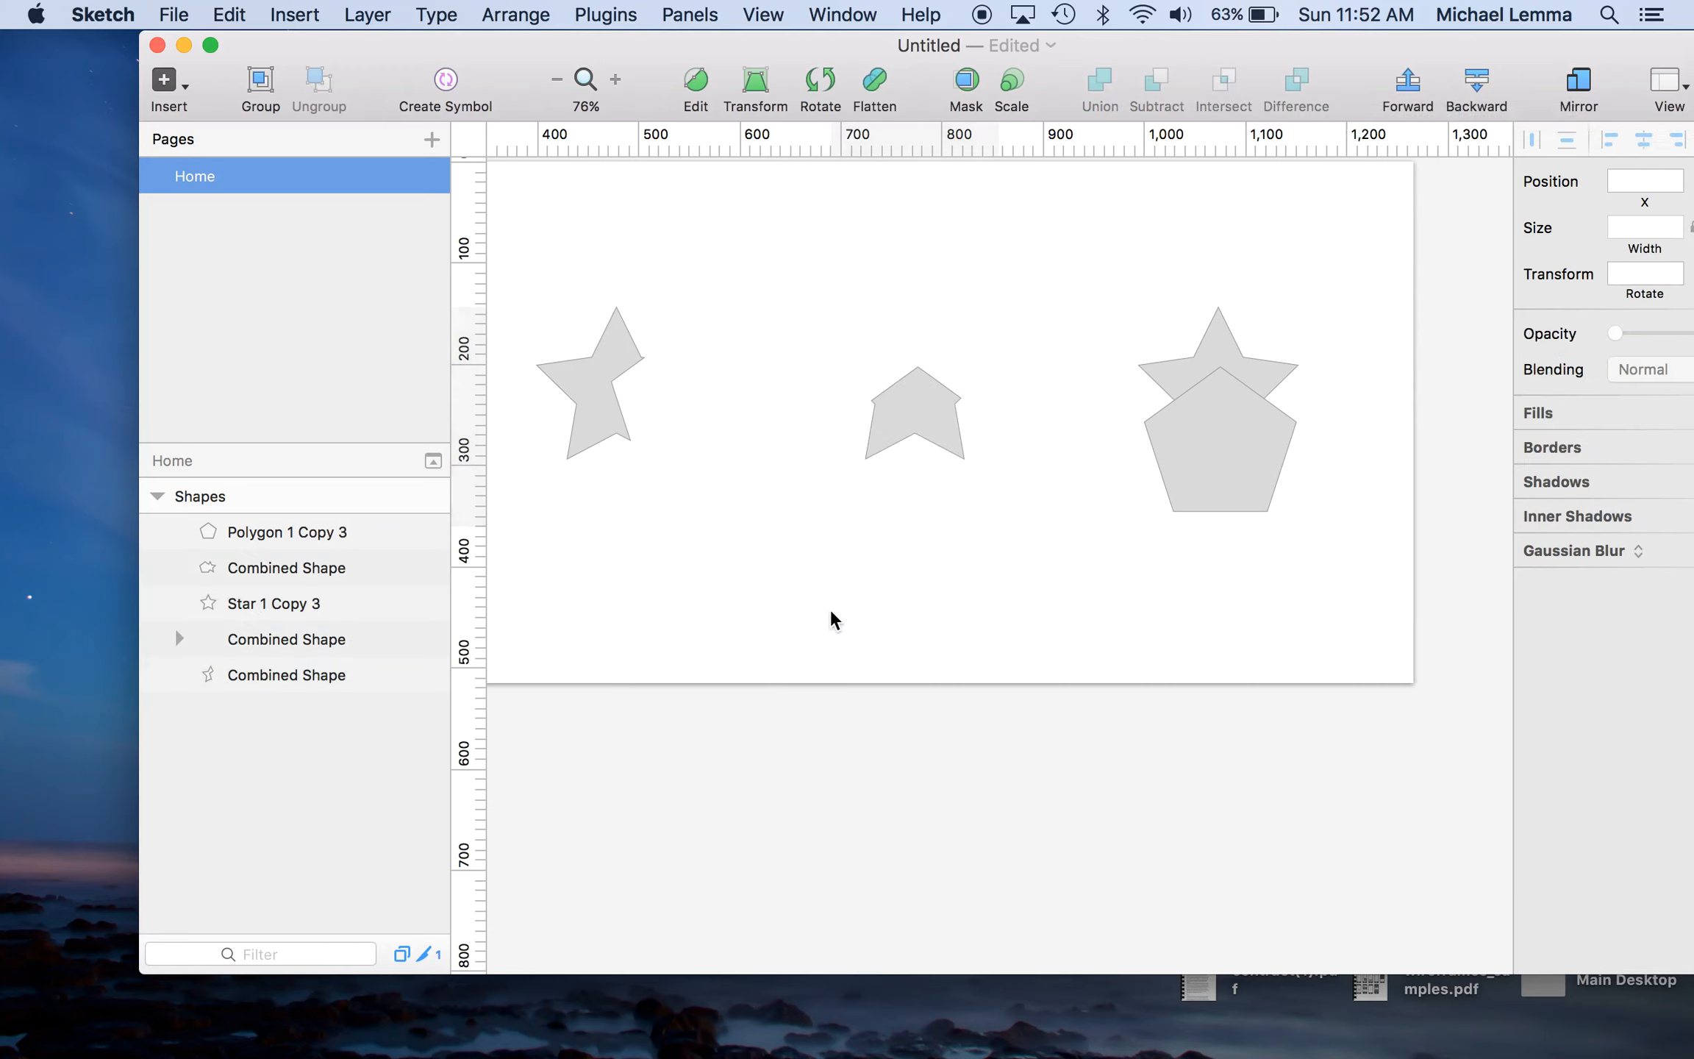
# Expand the intersected shape in the layer list and move its pentagon slightly up.
pyautogui.click(935, 384)
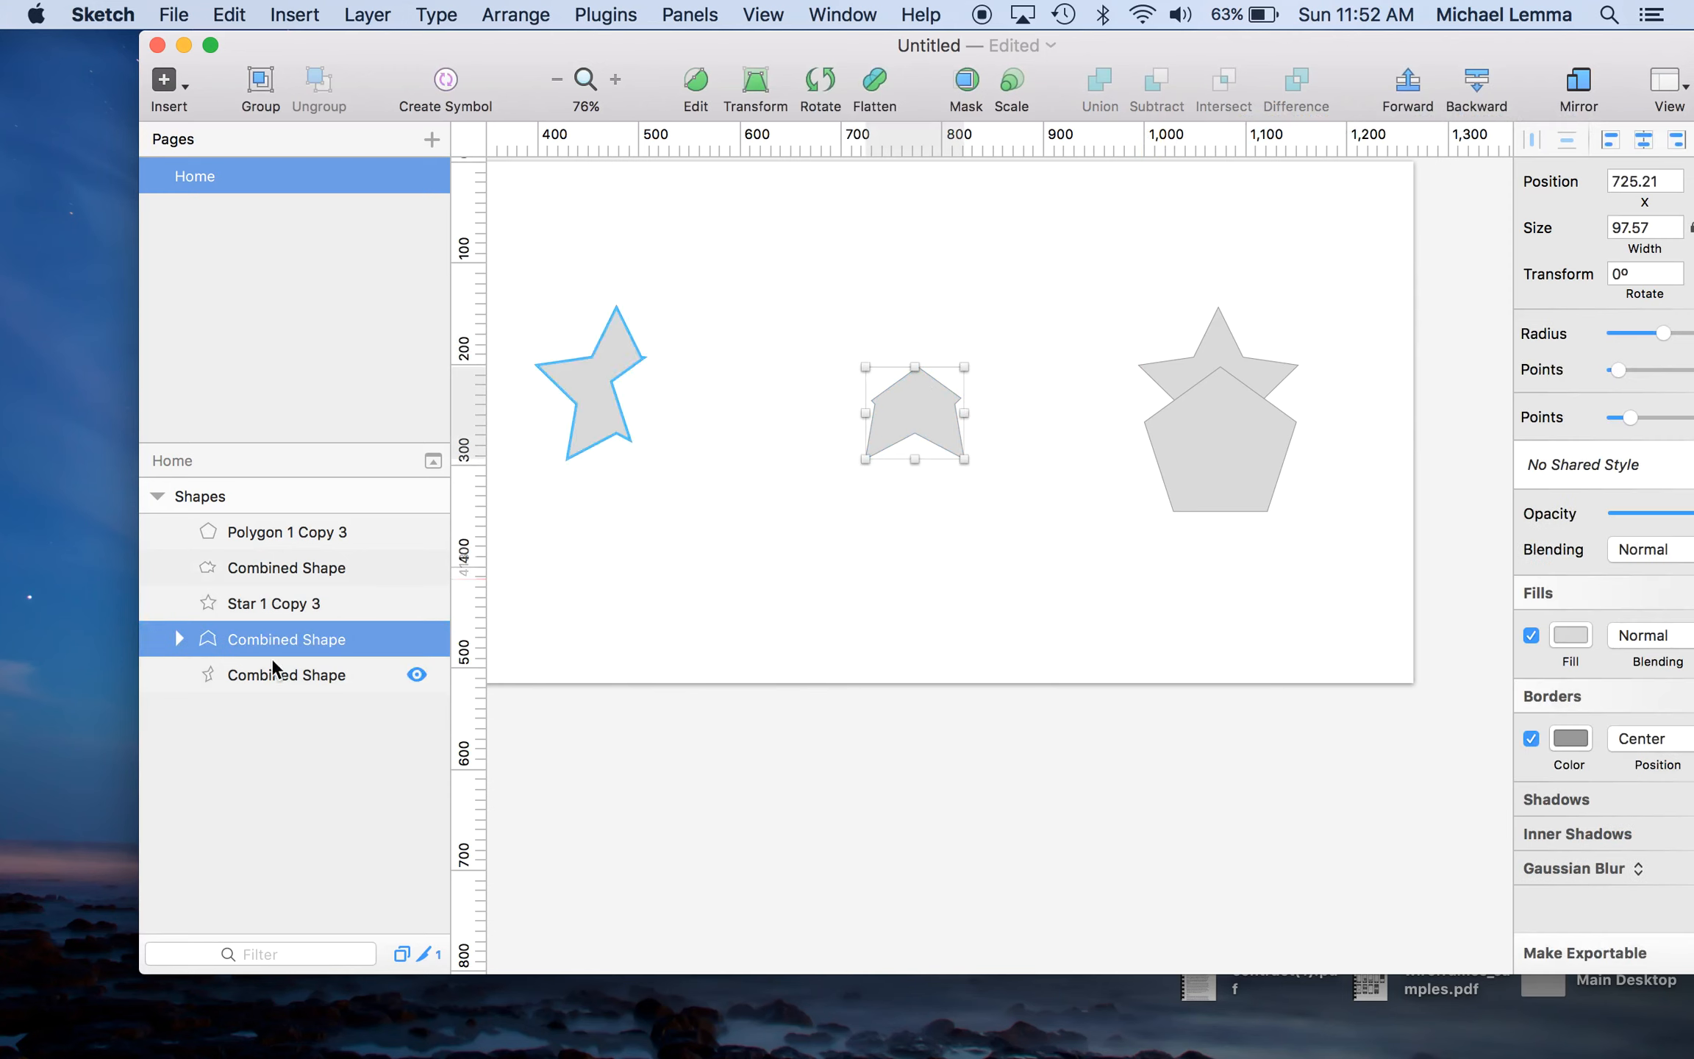
pyautogui.click(179, 639)
pyautogui.click(277, 690)
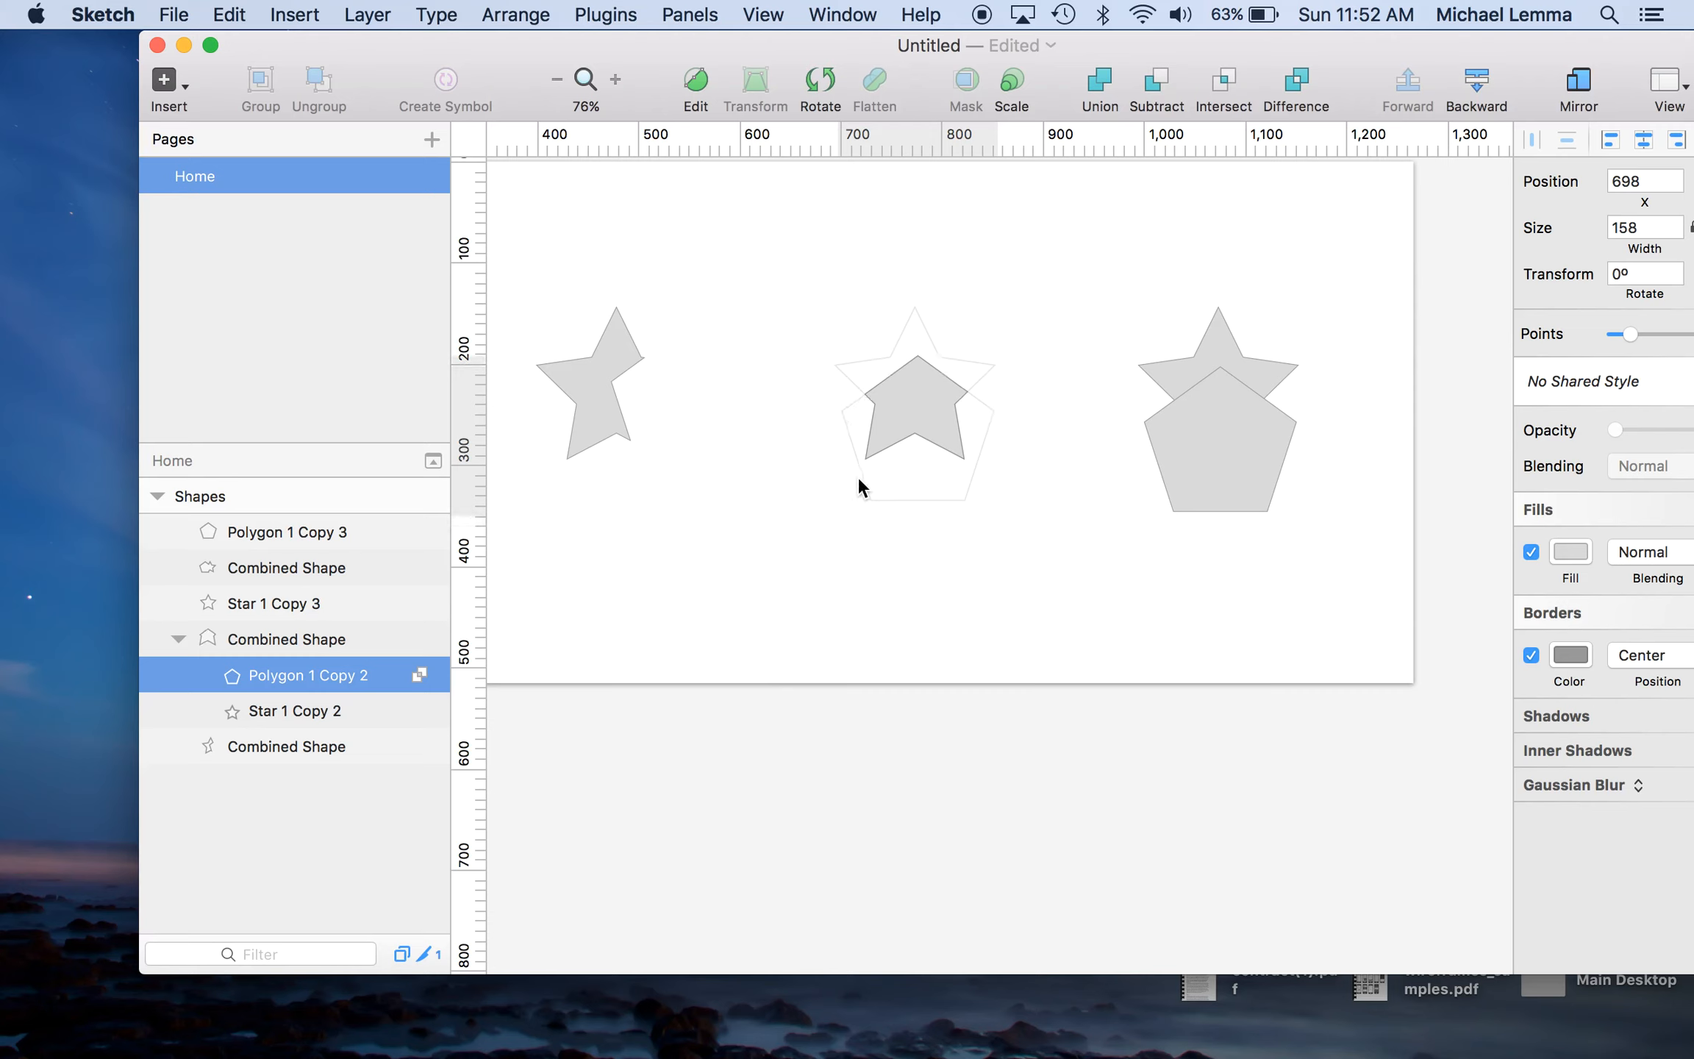
pyautogui.click(911, 490)
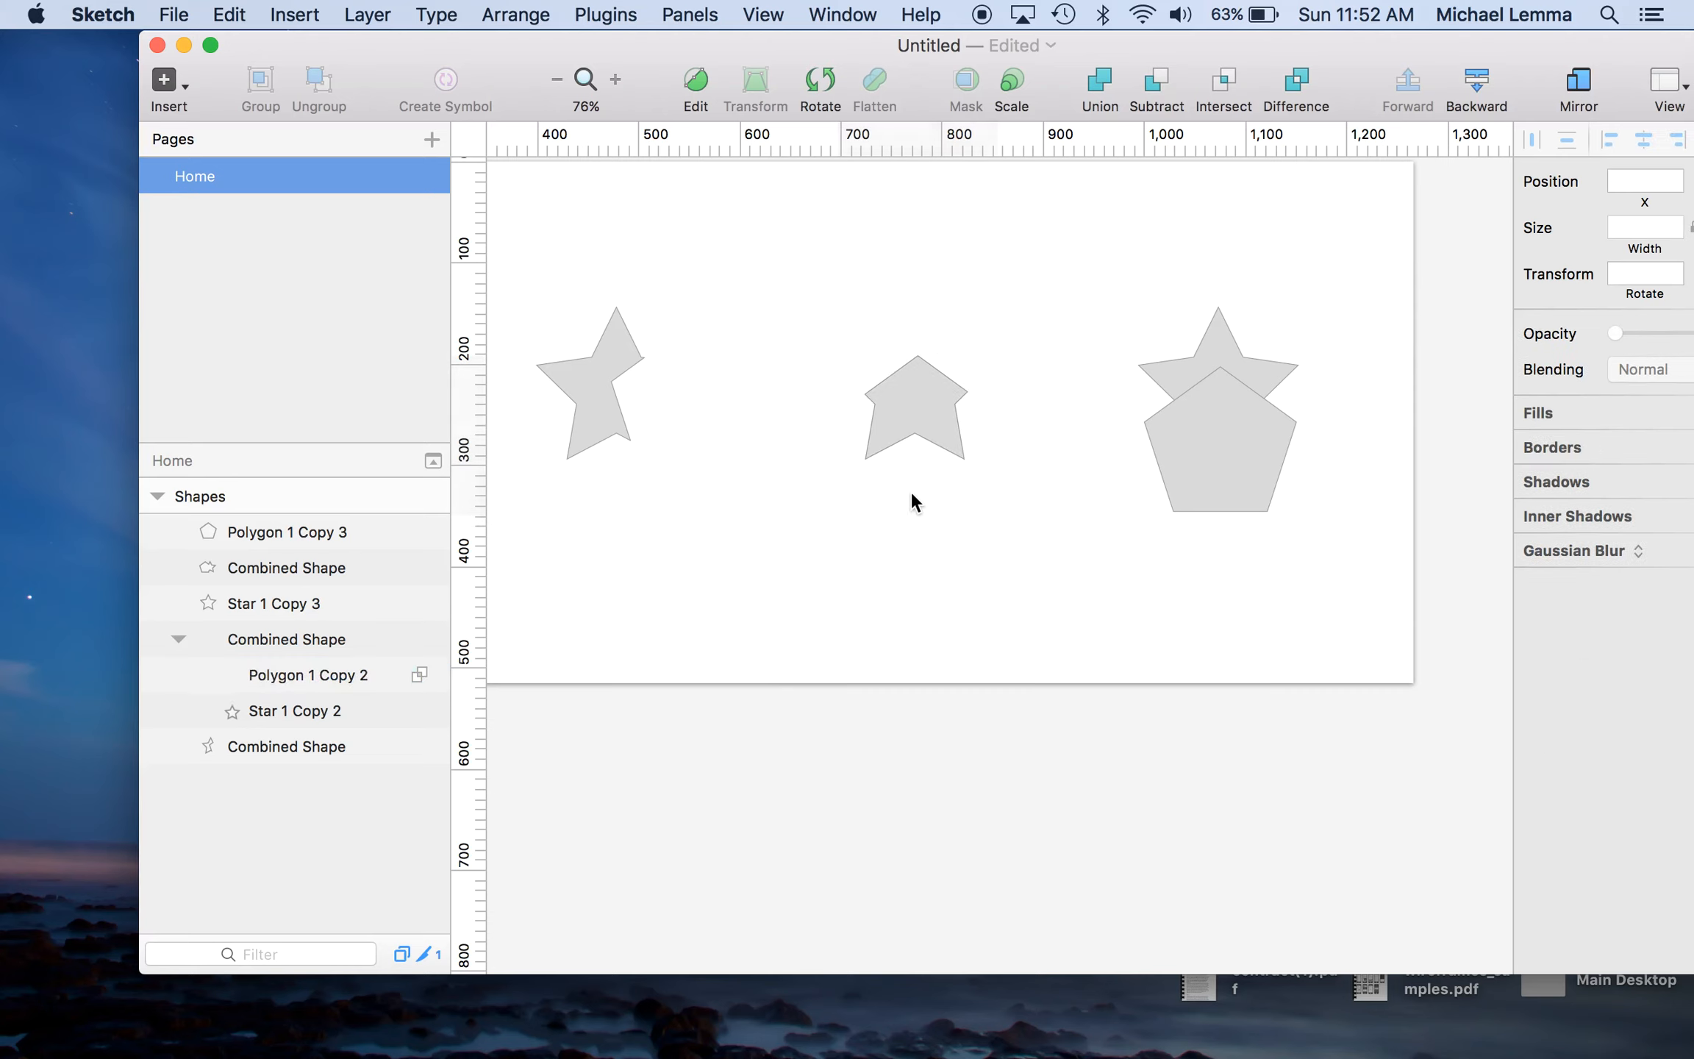
# Move the star inside the intersected shape down so most of it overlaps the pentagon.
pyautogui.click(330, 704)
pyautogui.hotkey('shift', 'Down')
pyautogui.hotkey('shift', 'Down')
pyautogui.hotkey('shift', 'Down')
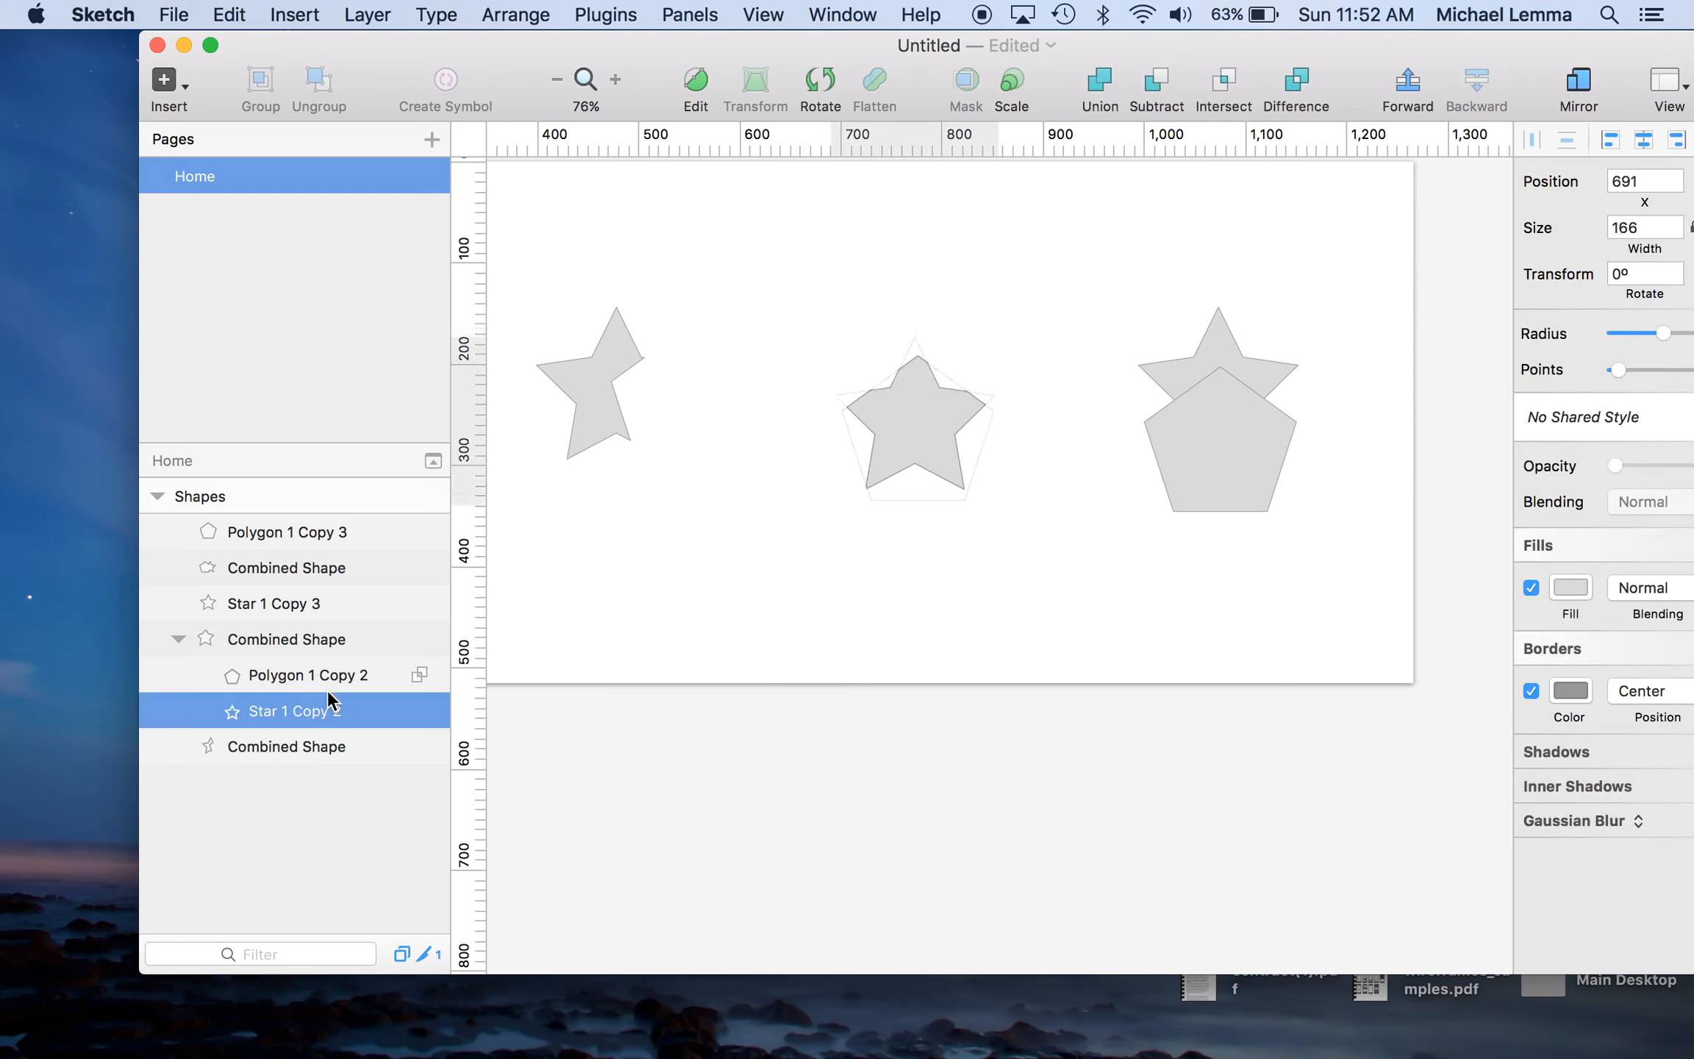
pyautogui.click(711, 559)
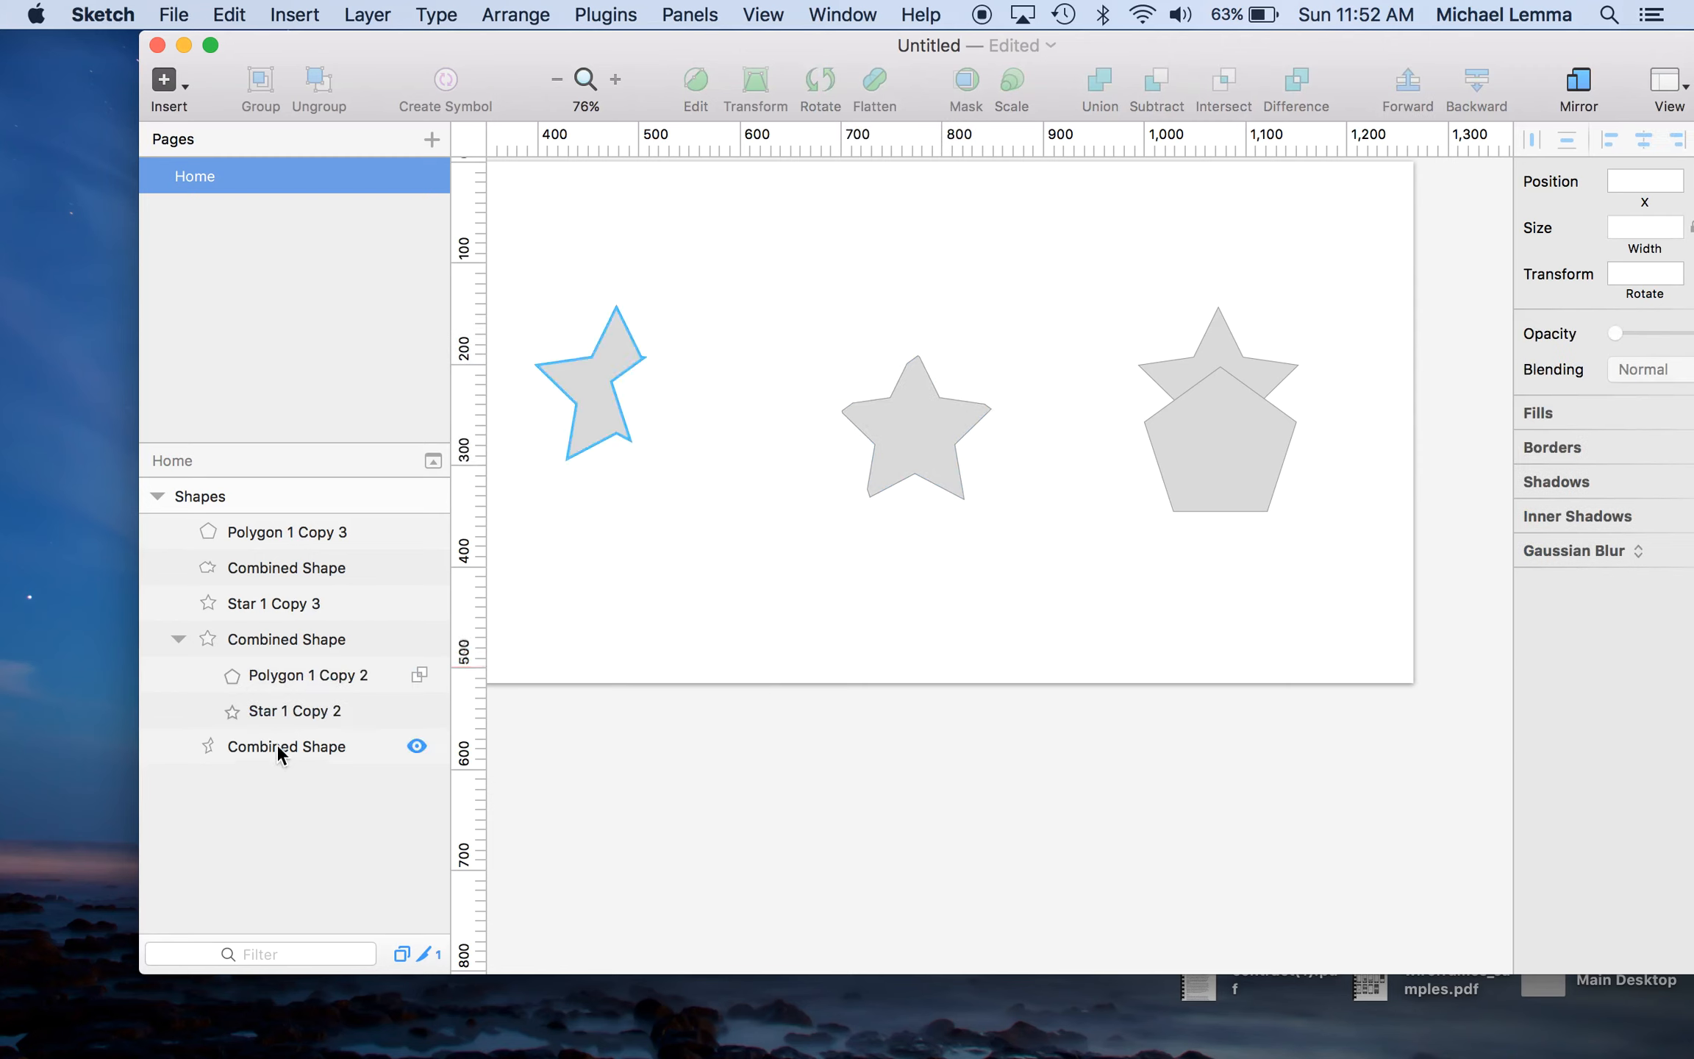
# Move the star inside the intersected shape up above the pentagon and right to X 711.
pyautogui.click(281, 710)
pyautogui.hotkey('shift', 'Up')
pyautogui.hotkey('shift', 'Up')
pyautogui.hotkey('shift', 'Up')
pyautogui.hotkey('shift', 'Up')
pyautogui.hotkey('shift', 'Up')
pyautogui.hotkey('shift', 'Up')
pyautogui.hotkey('shift', 'Up')
pyautogui.hotkey('shift', 'Up')
pyautogui.hotkey('shift', 'Right')
pyautogui.hotkey('shift', 'Right')
pyautogui.hotkey('shift', 'Right')
pyautogui.hotkey('shift', 'Right')
pyautogui.hotkey('shift', 'Right')
pyautogui.hotkey('shift', 'Right')
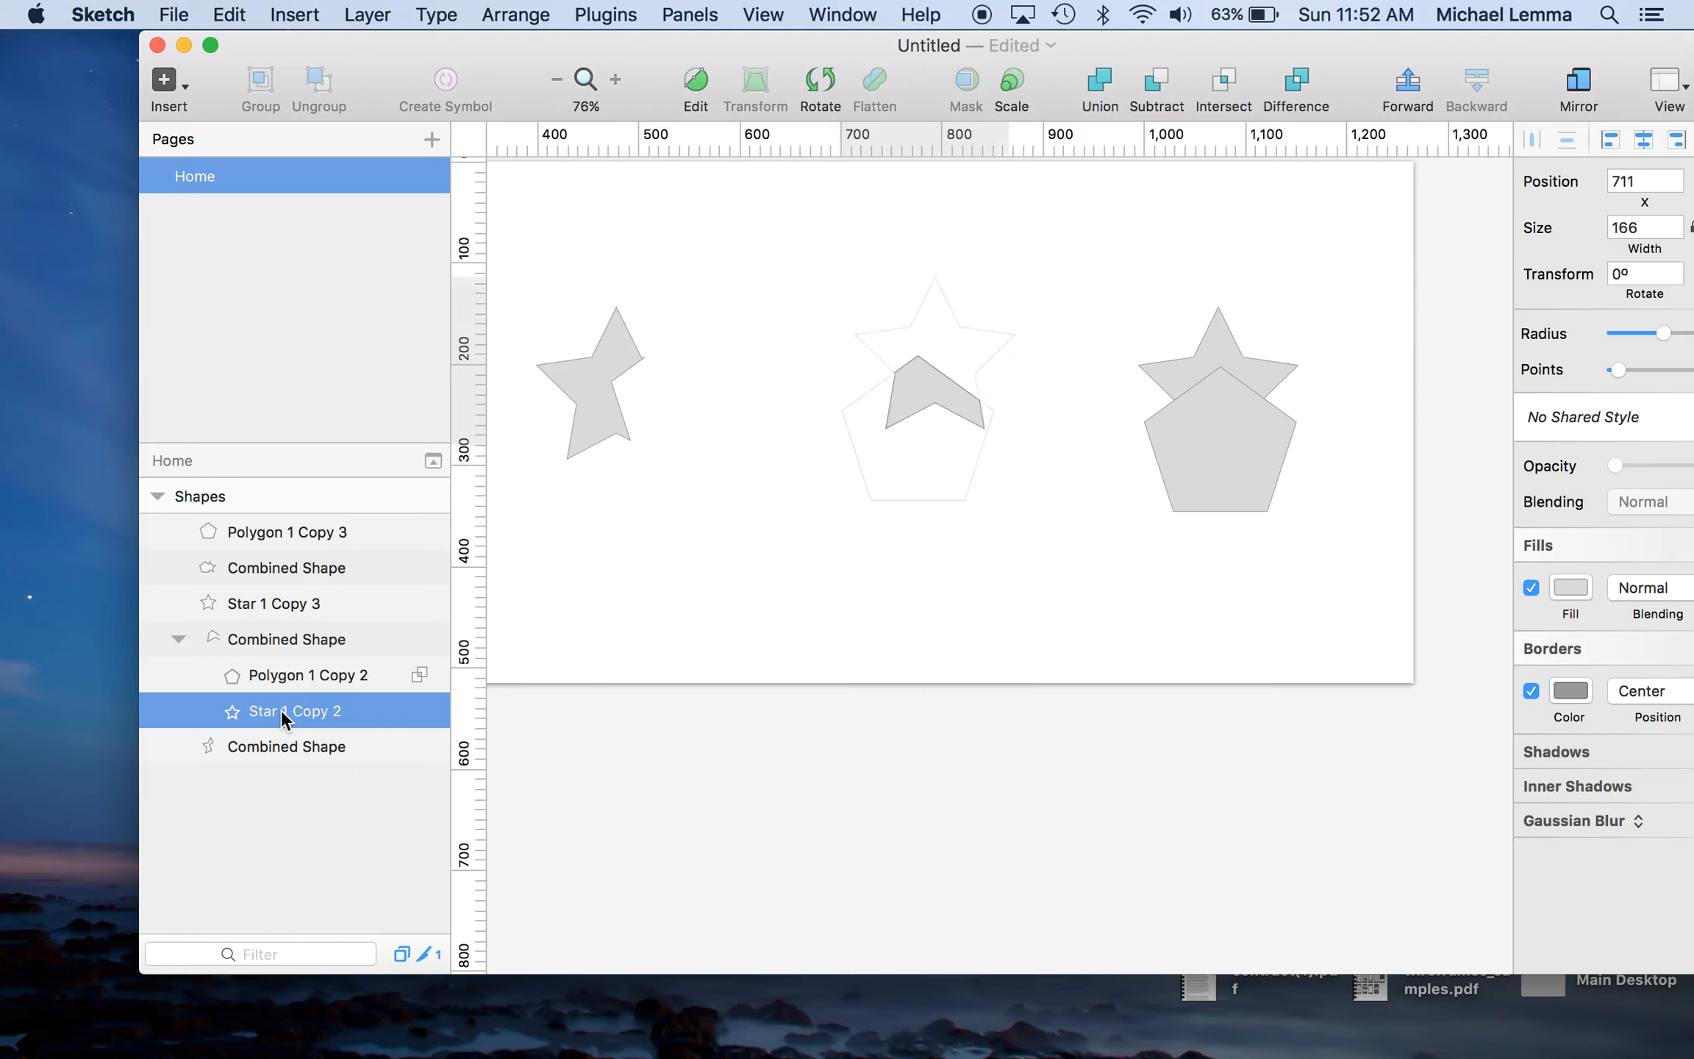
pyautogui.hotkey('shift', 'Left')
pyautogui.hotkey('shift', 'Left')
pyautogui.hotkey('shift', 'Left')
pyautogui.hotkey('shift', 'Left')
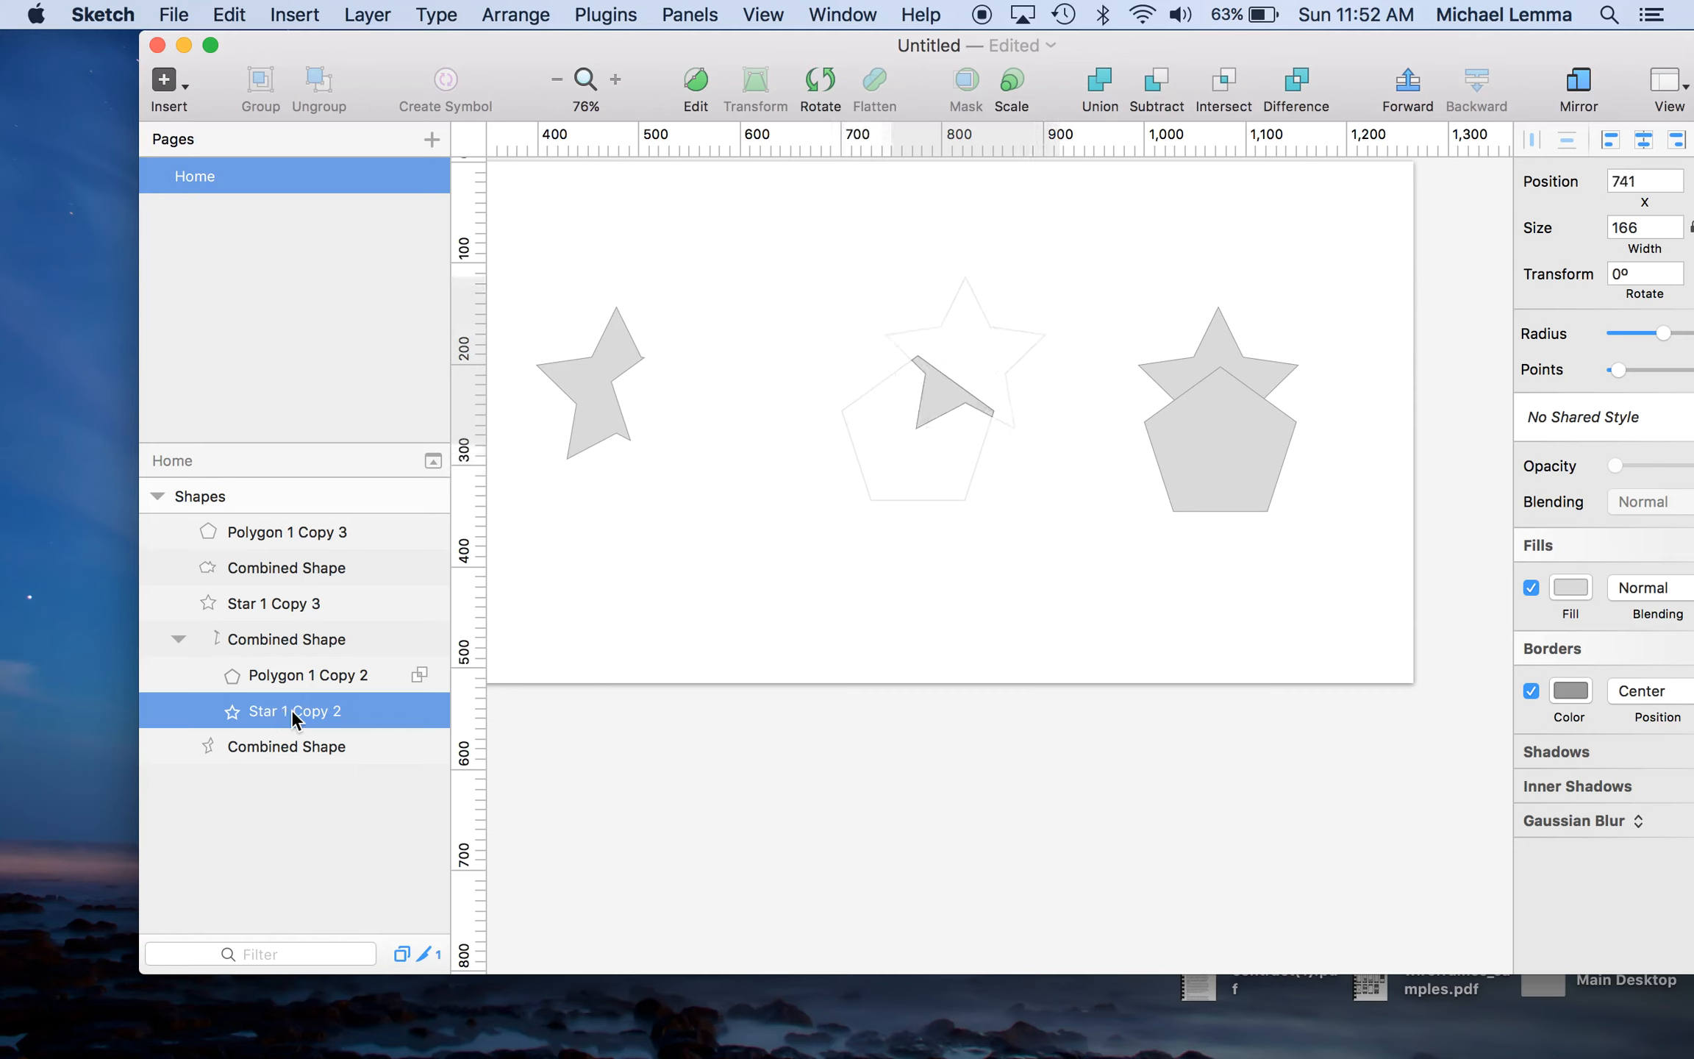
pyautogui.click(692, 614)
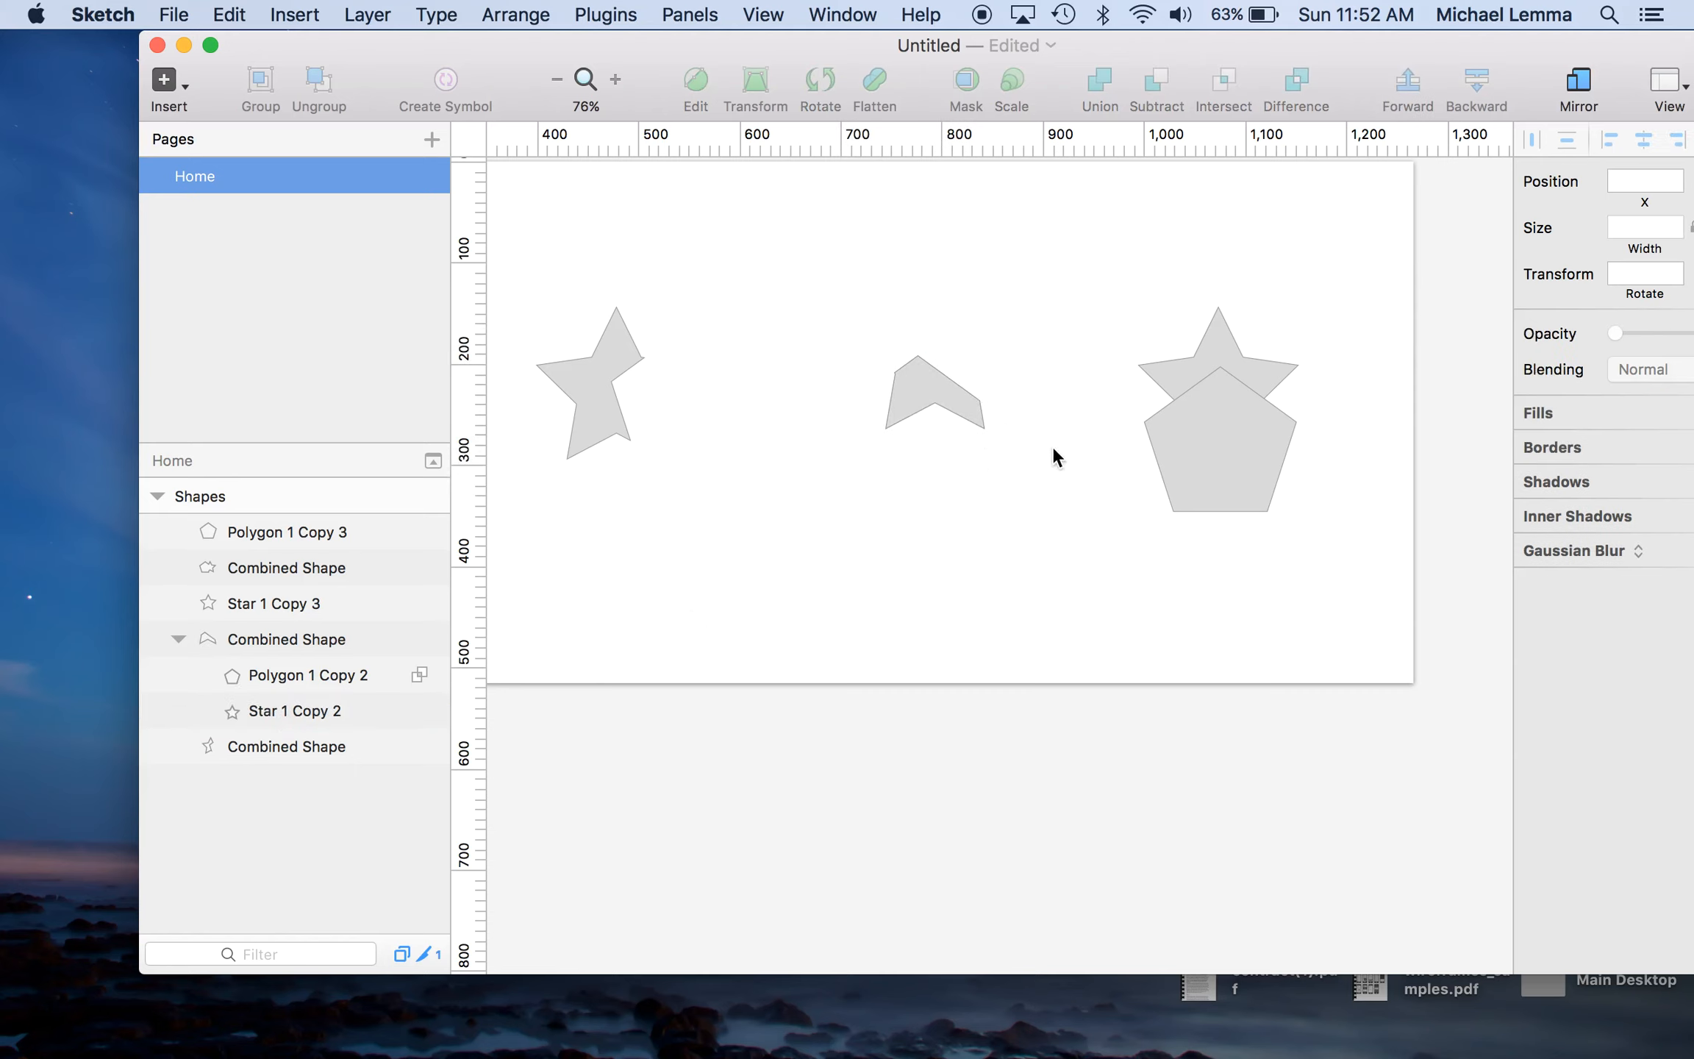
# Flatten the intersected shape into a single path and clear the selection.
pyautogui.click(915, 397)
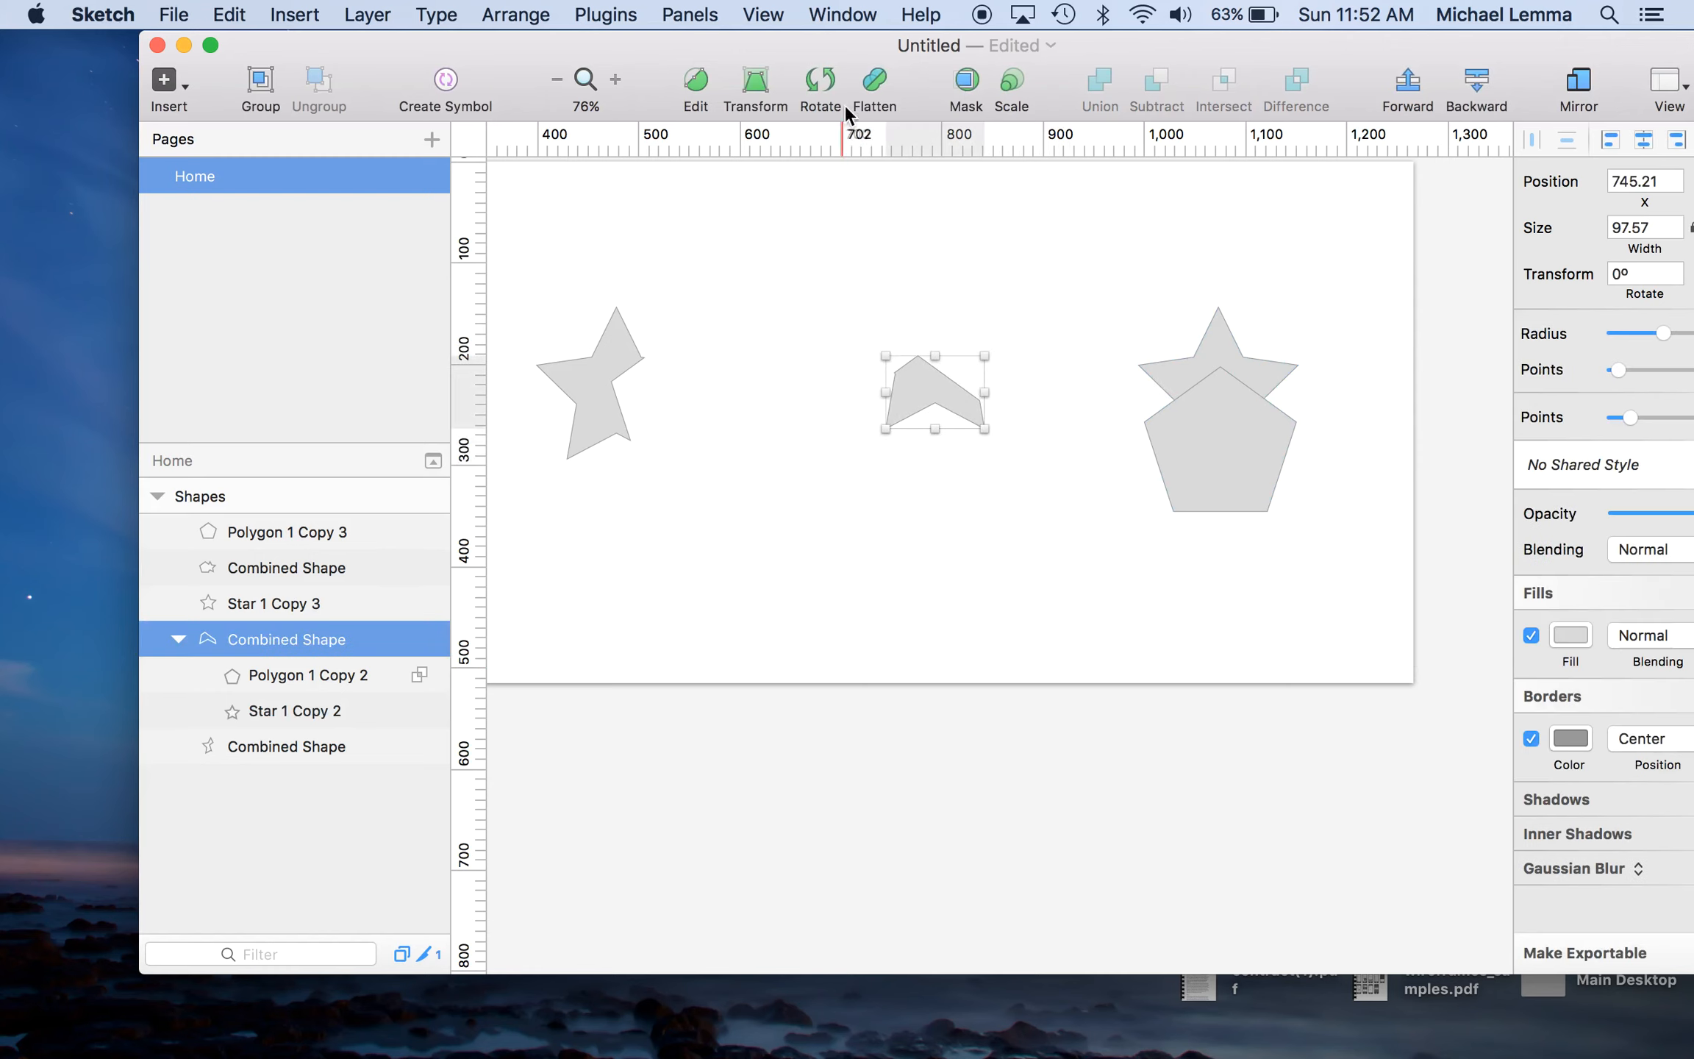
pyautogui.click(875, 82)
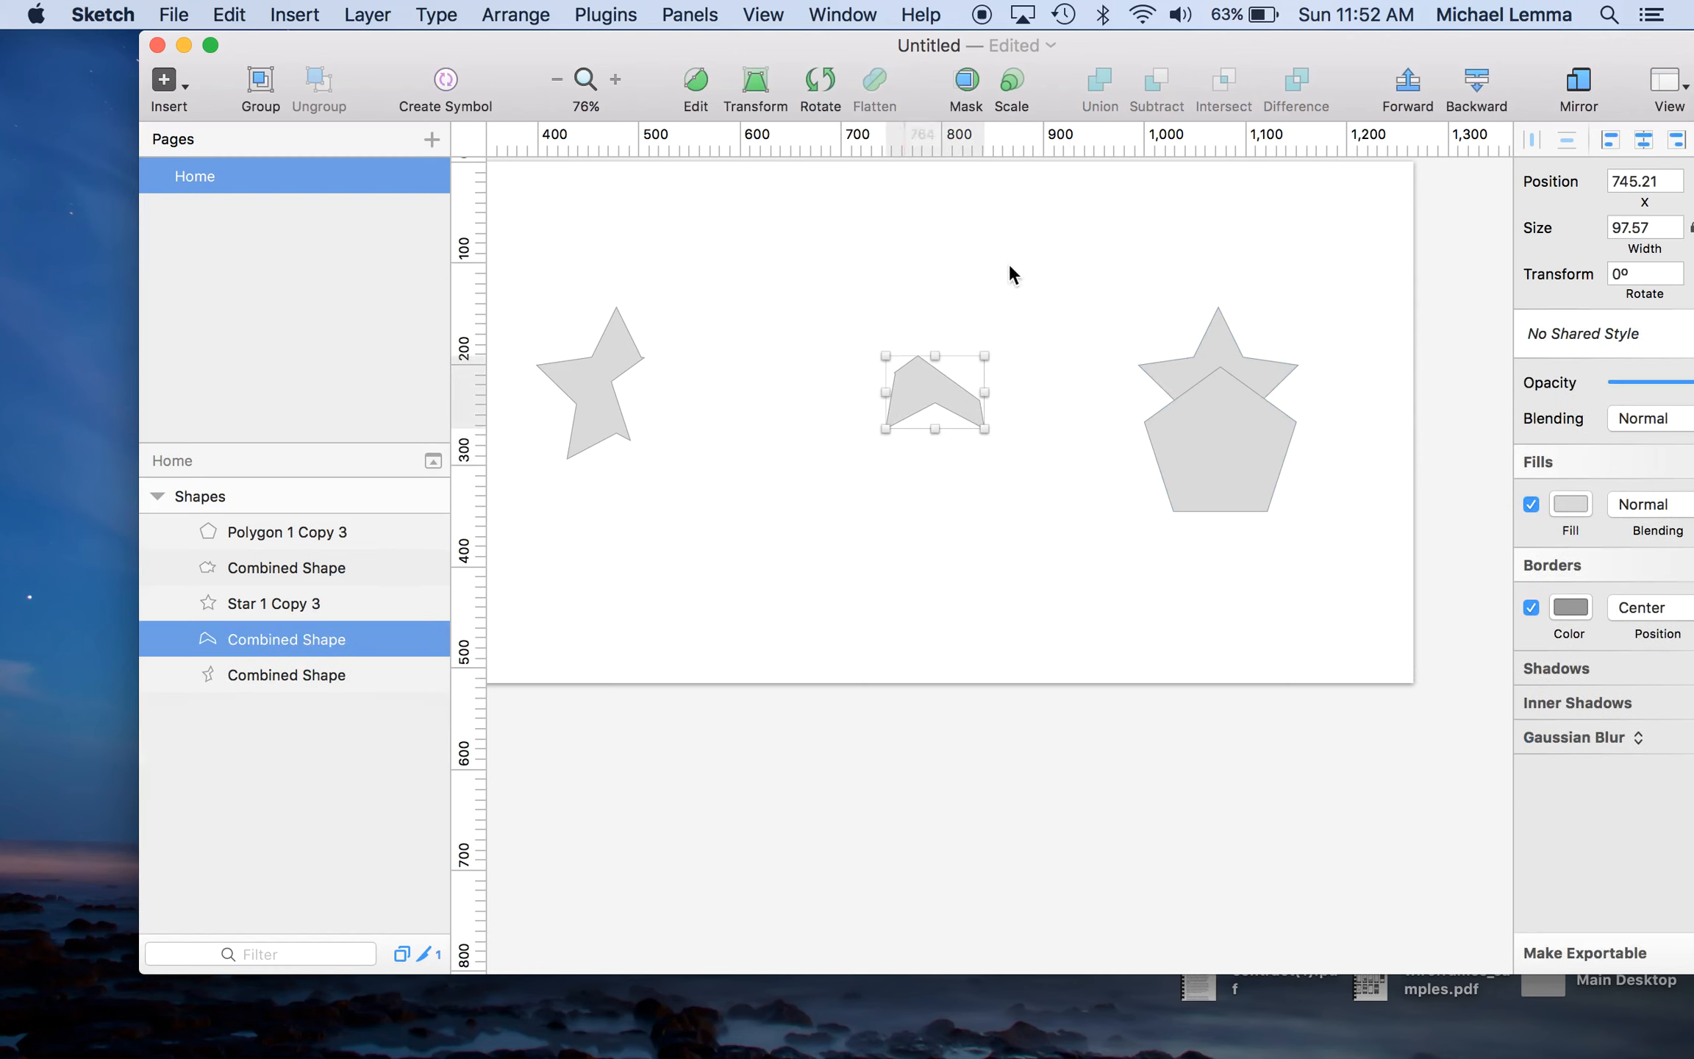
pyautogui.click(1044, 239)
# Combine the fourth star and pentagon with the Difference operation and clear the selection.
pyautogui.moveTo(1283, 220); pyautogui.dragTo(1086, 545)
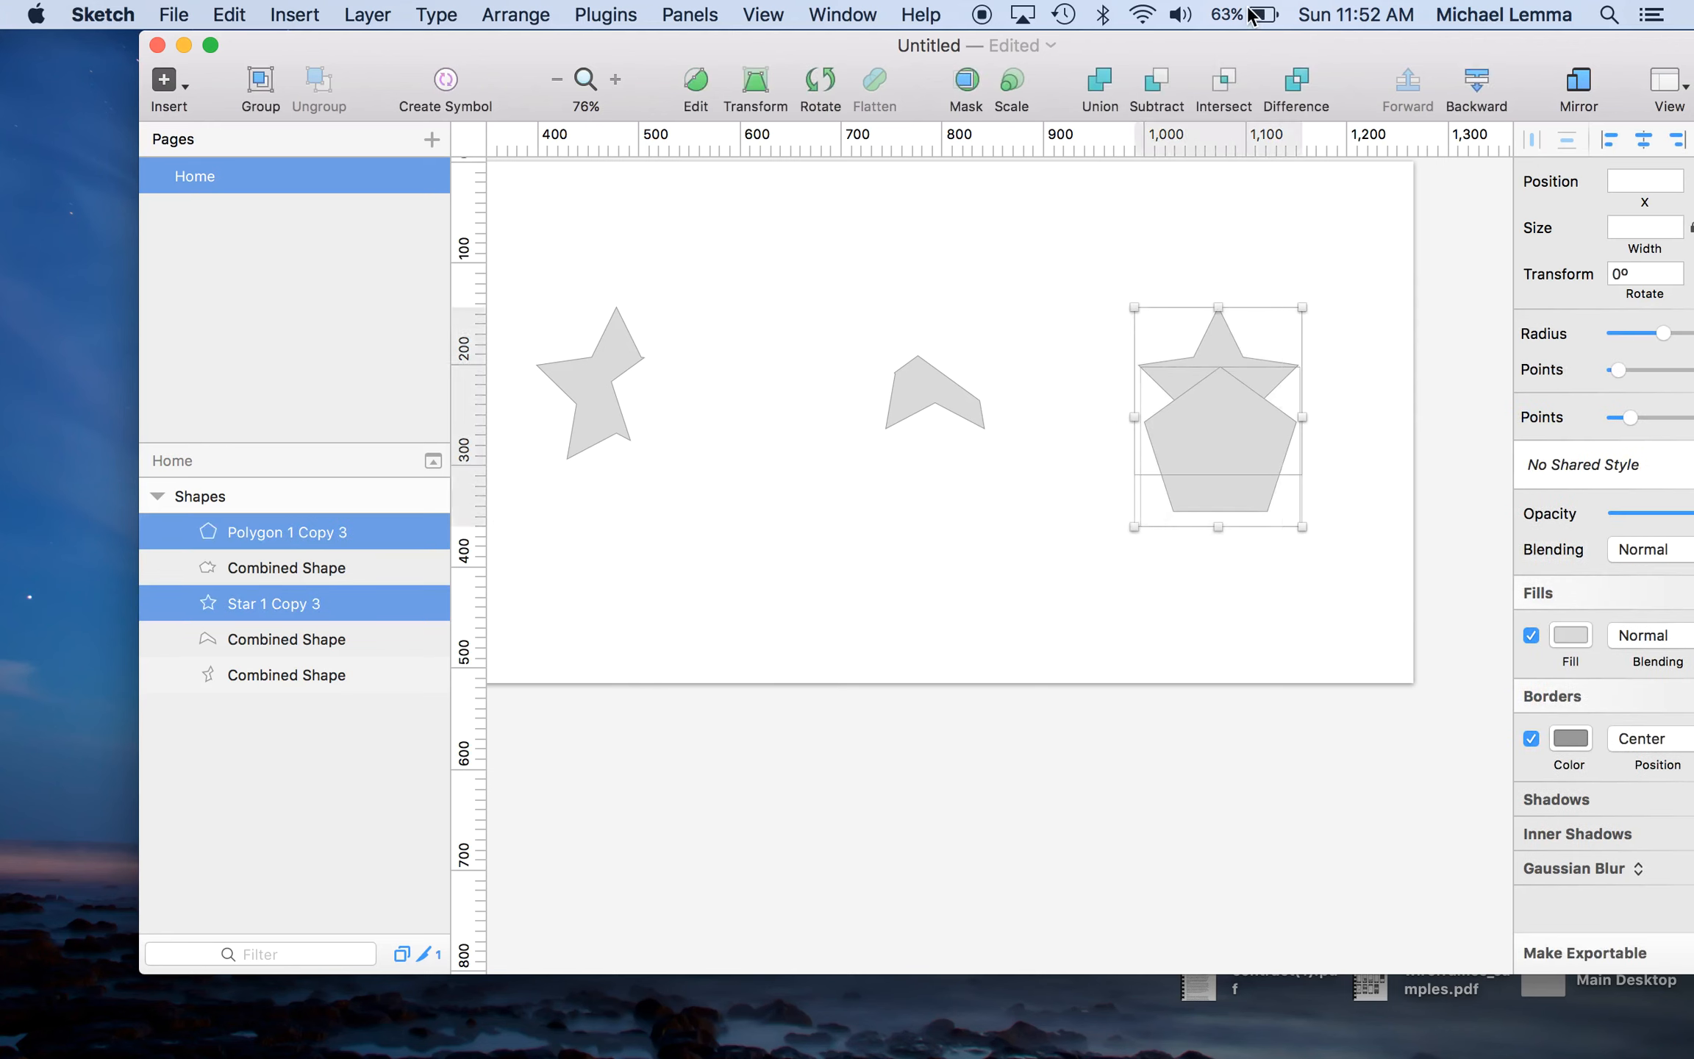
pyautogui.click(1298, 92)
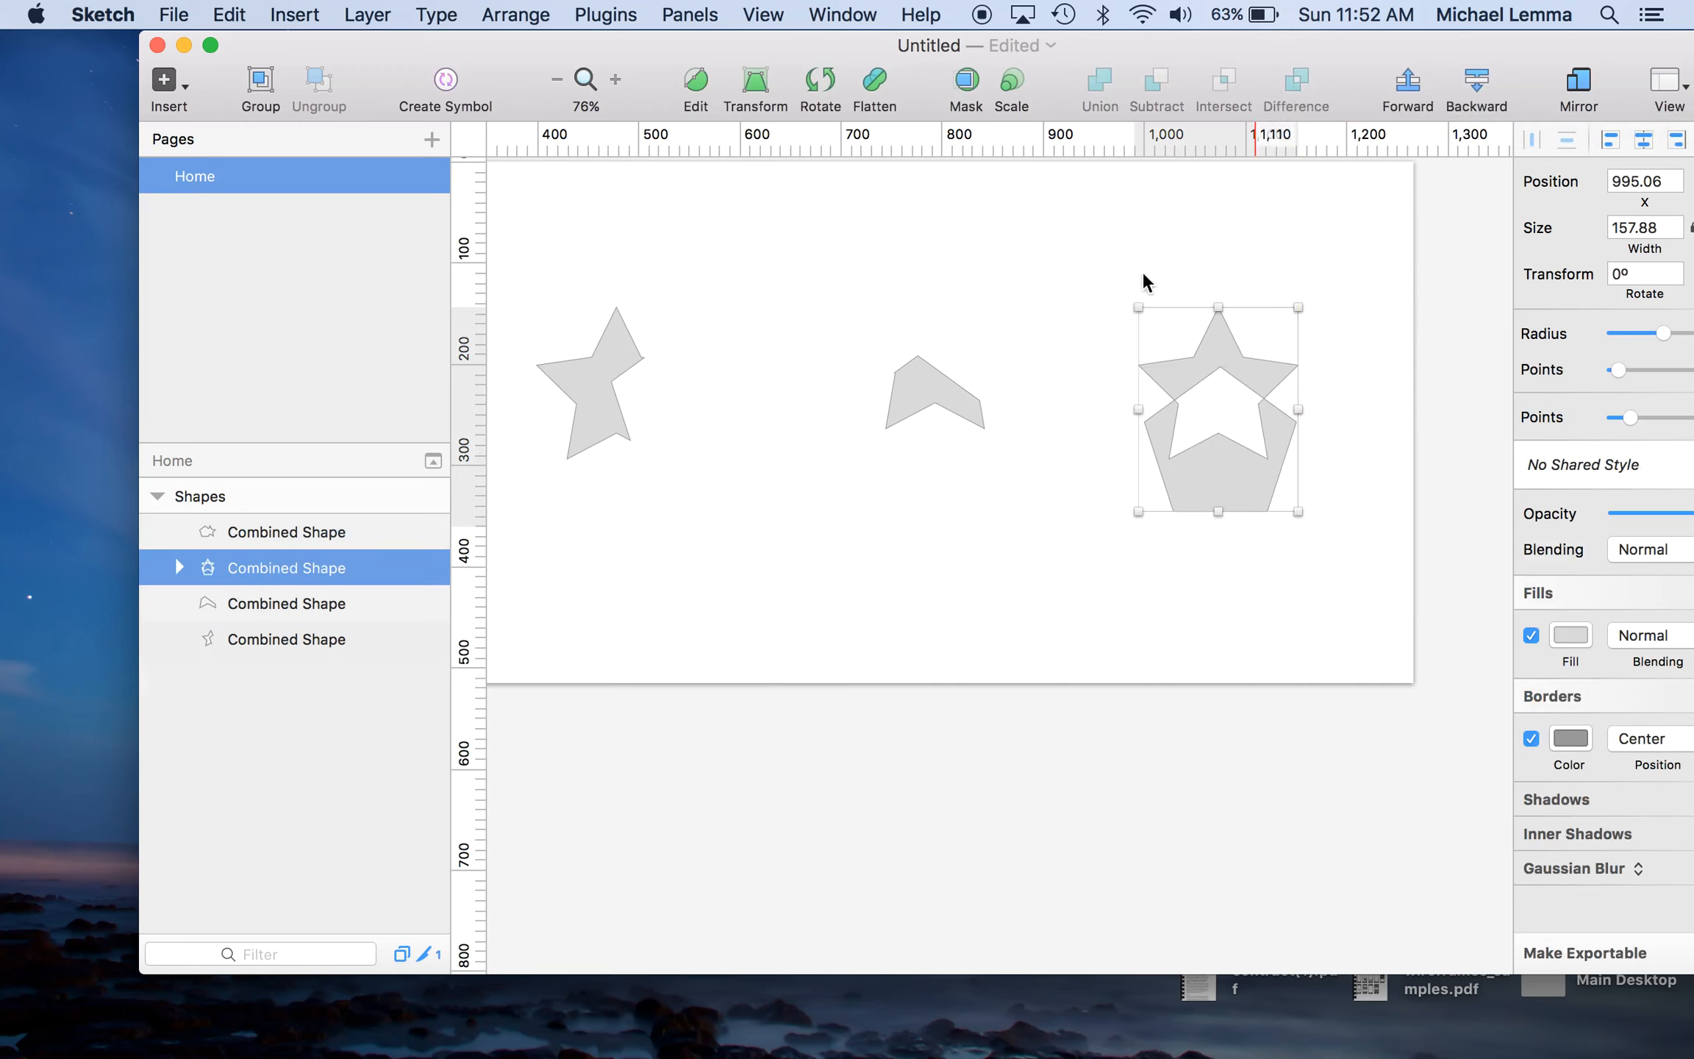
pyautogui.click(1103, 376)
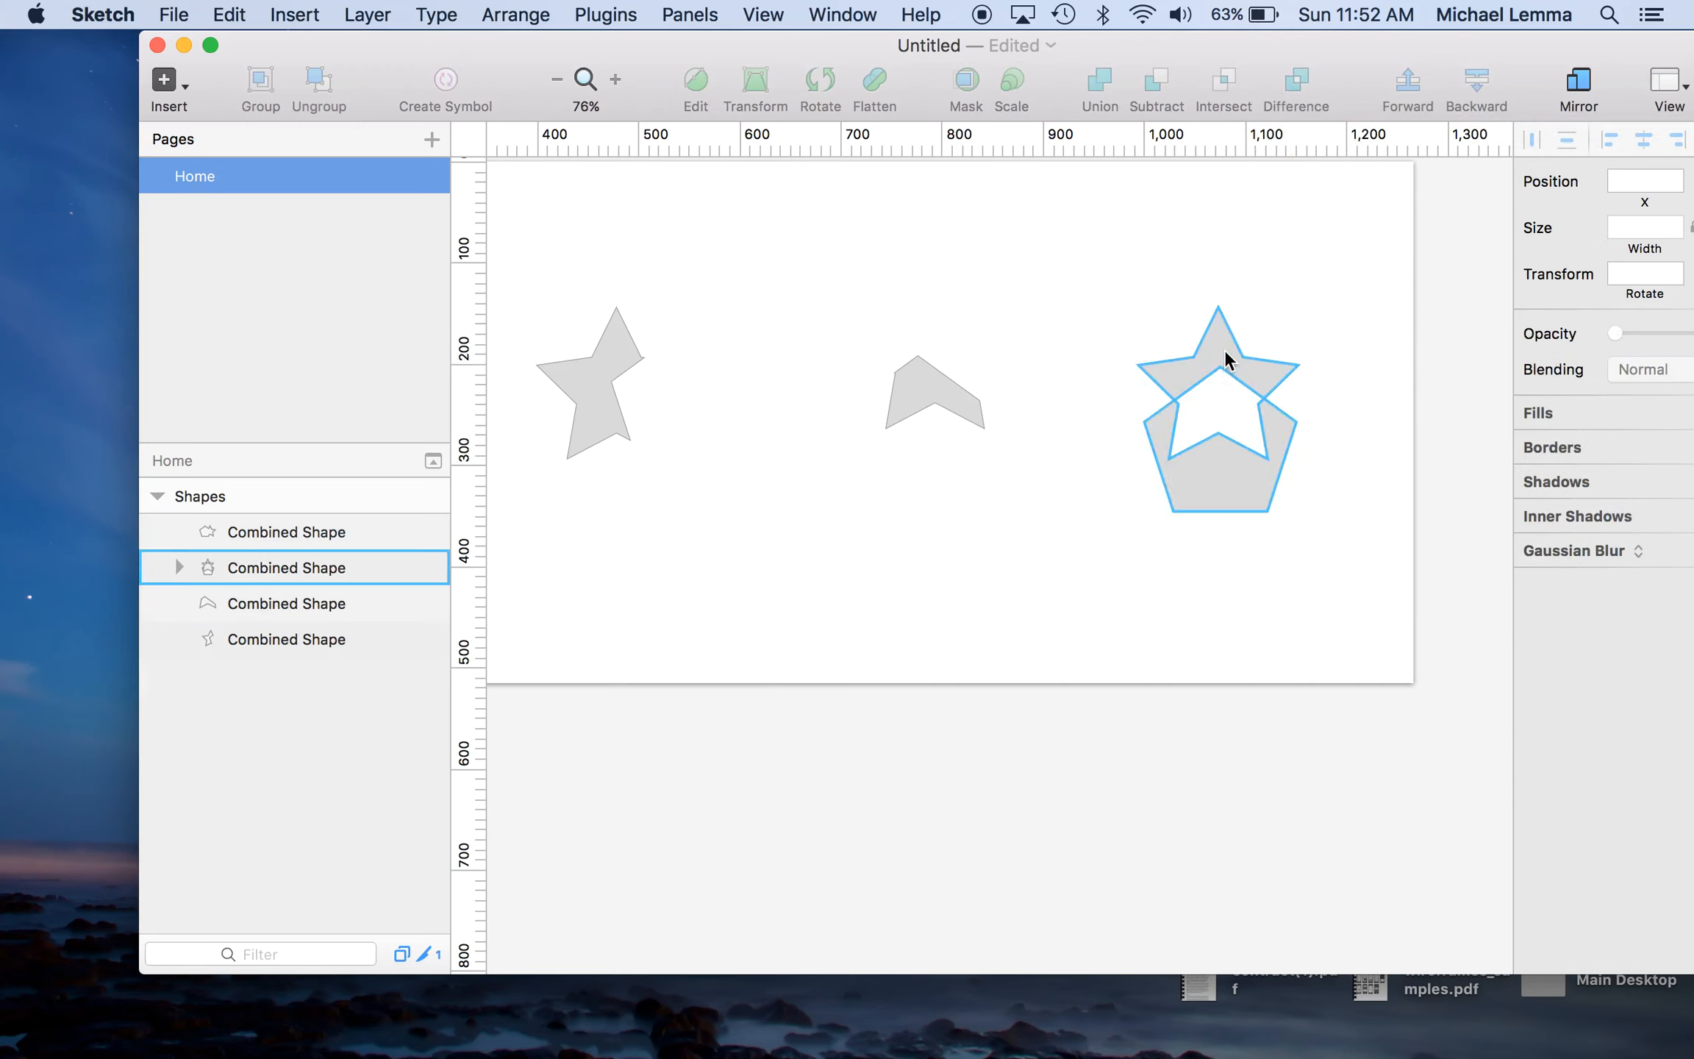
# Expand the Difference shape in the layer list and move its pentagon up about 20 px and slightly left.
pyautogui.click(1208, 449)
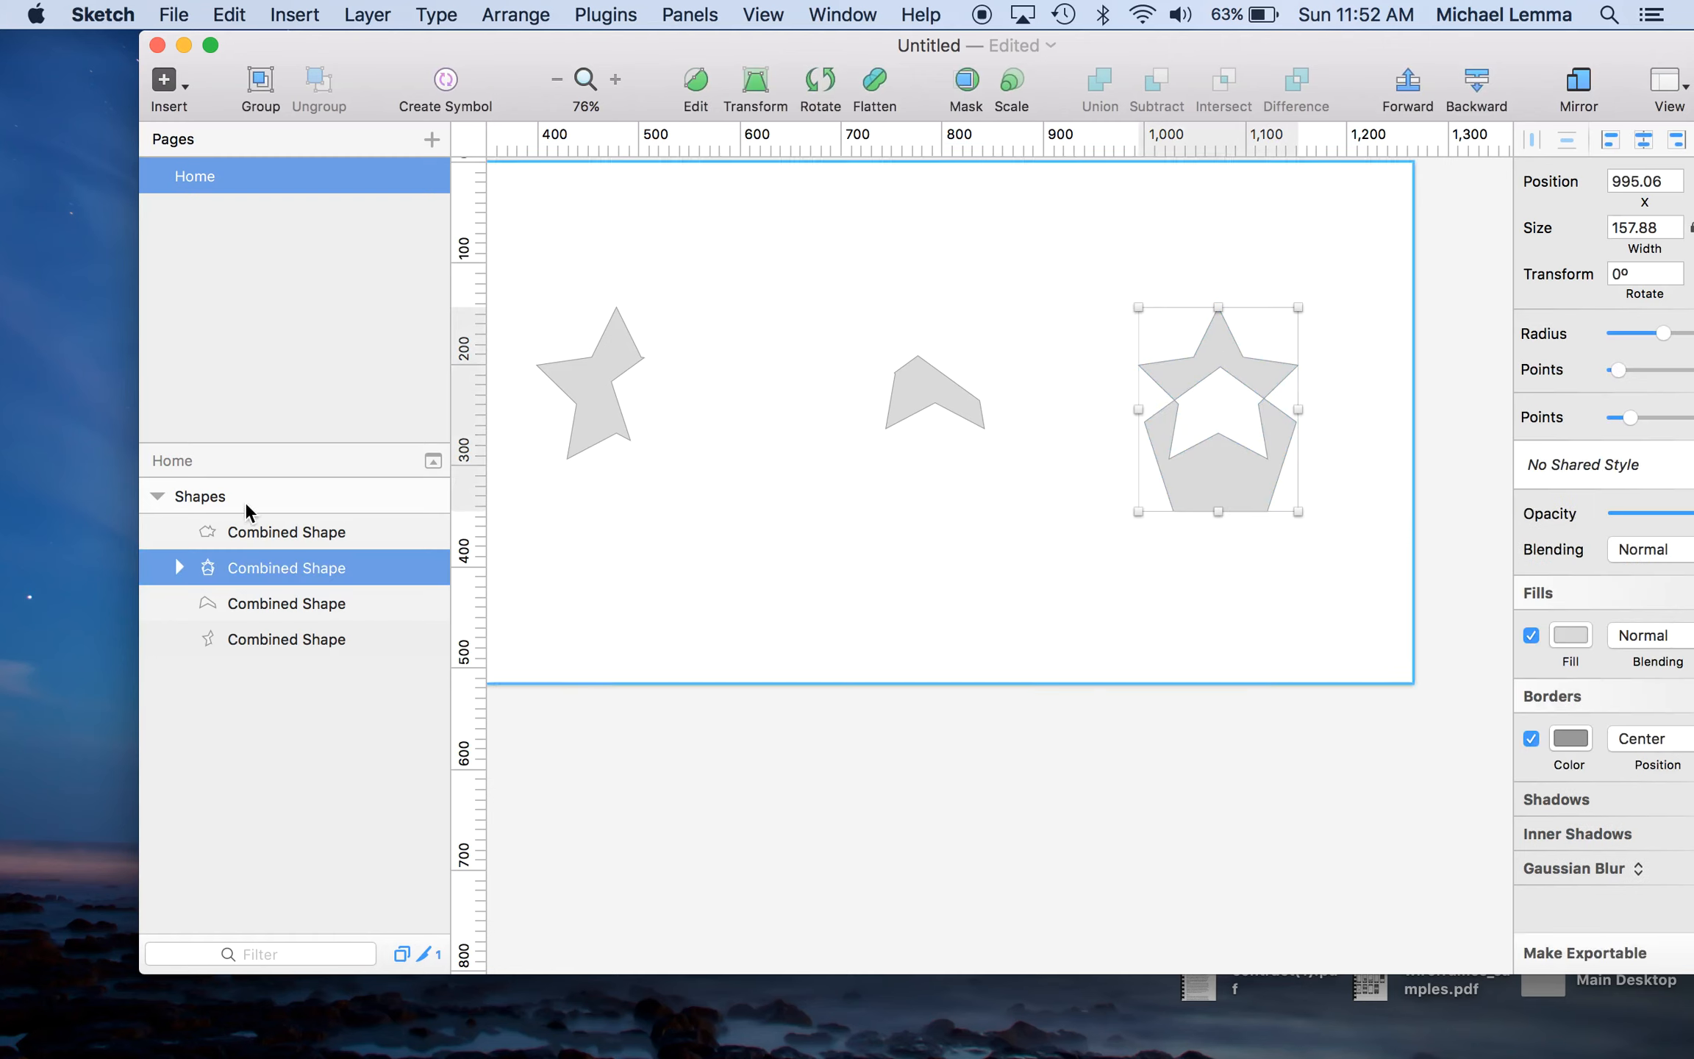
pyautogui.click(179, 567)
pyautogui.click(314, 605)
pyautogui.hotkey('shift', 'Left')
pyautogui.hotkey('shift', 'Right')
pyautogui.hotkey('shift', 'Up')
pyautogui.hotkey('shift', 'Up')
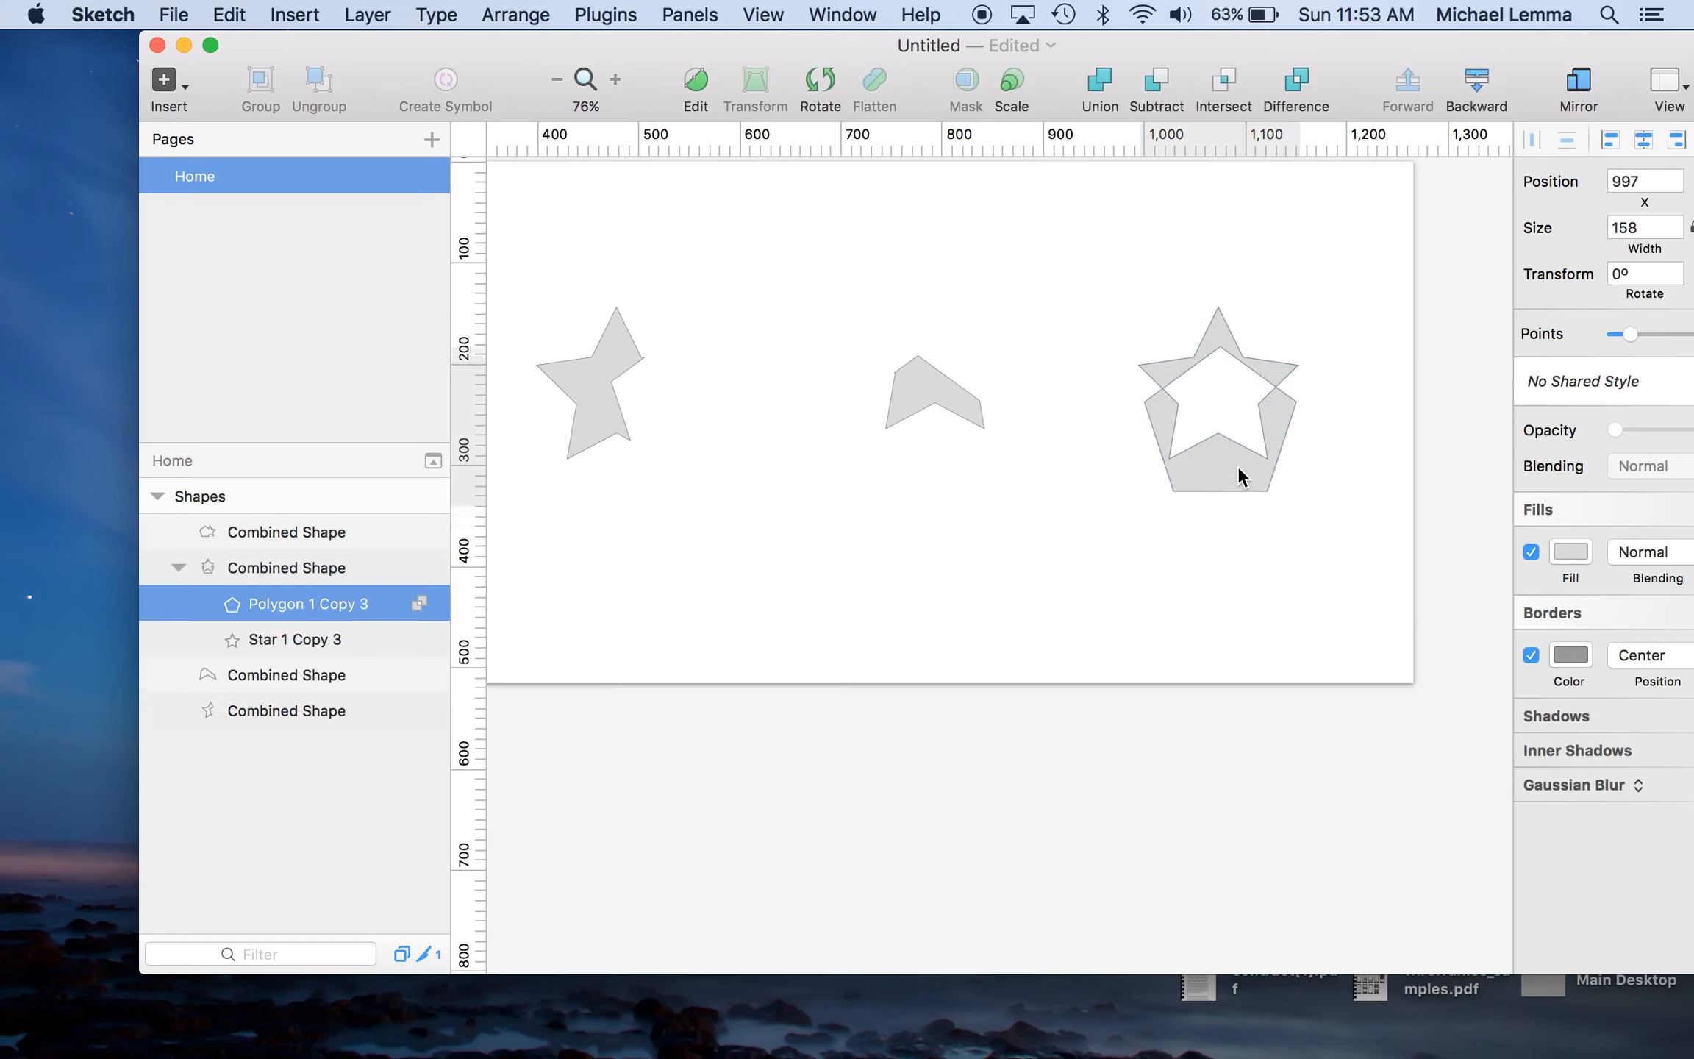
pyautogui.press('Left')
pyautogui.press('Left')
pyautogui.press('Left')
pyautogui.press('Right')
pyautogui.click(1148, 328)
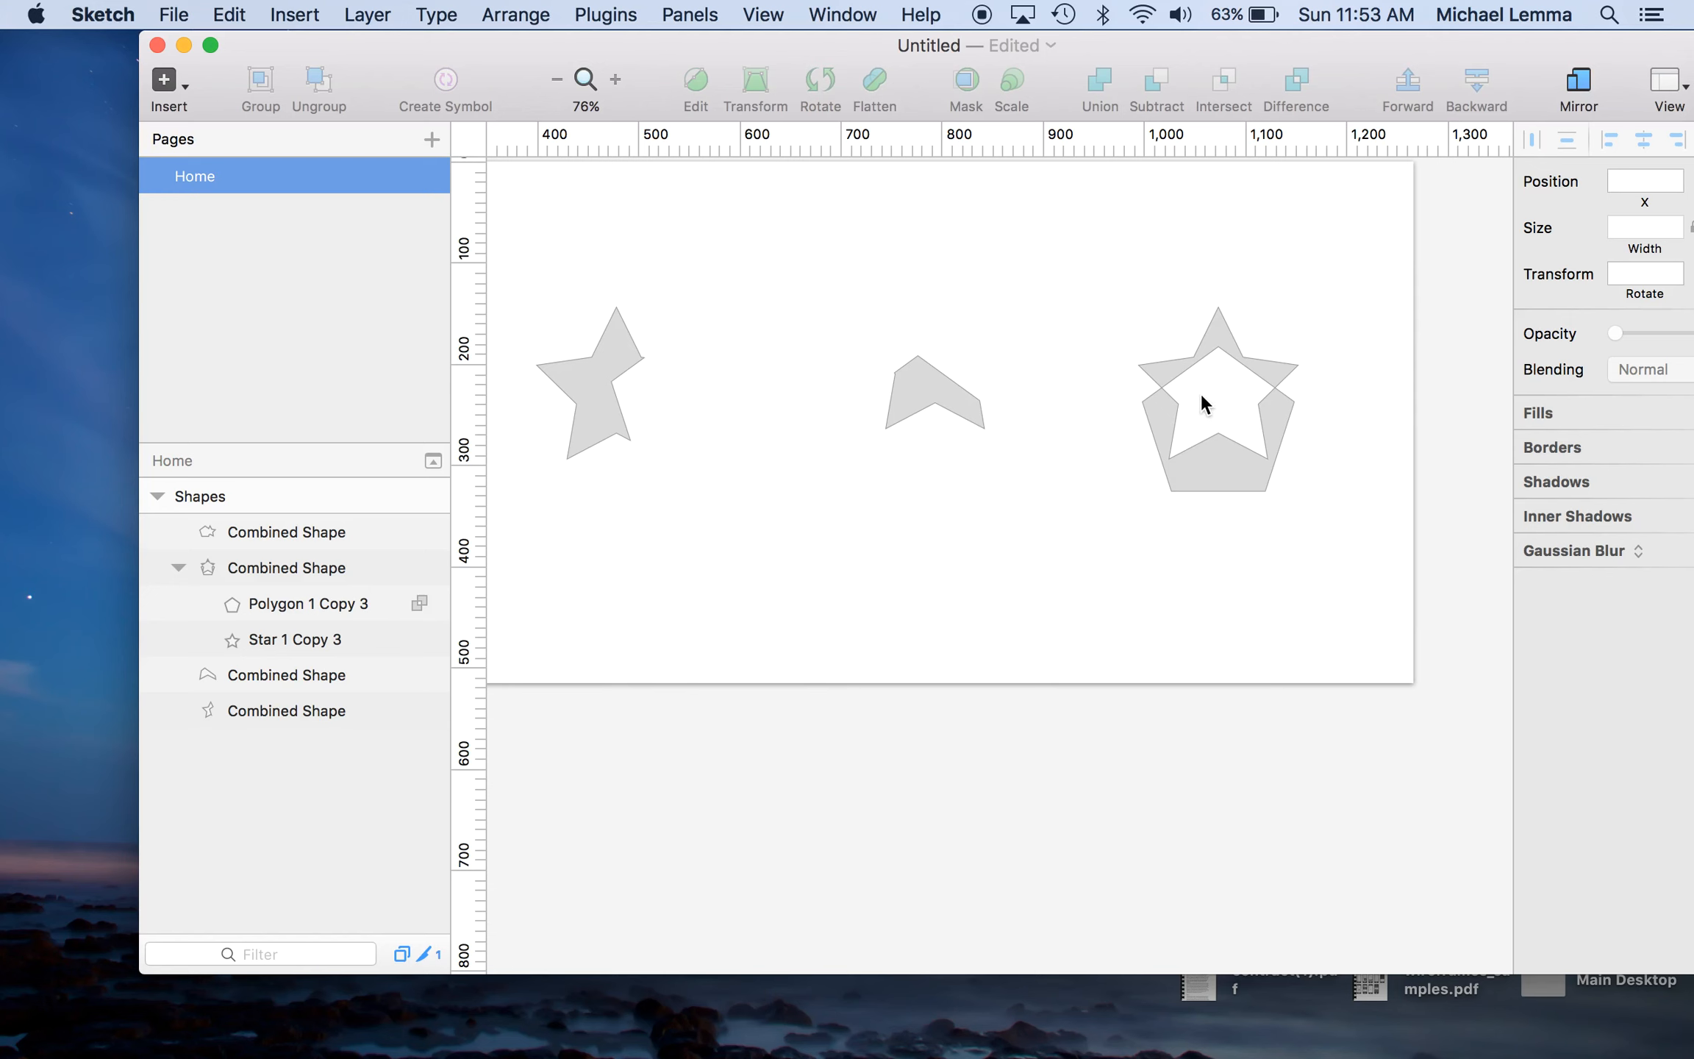
# Flatten the Difference shape despite its multiple subpaths and clear the selection.
pyautogui.click(1211, 448)
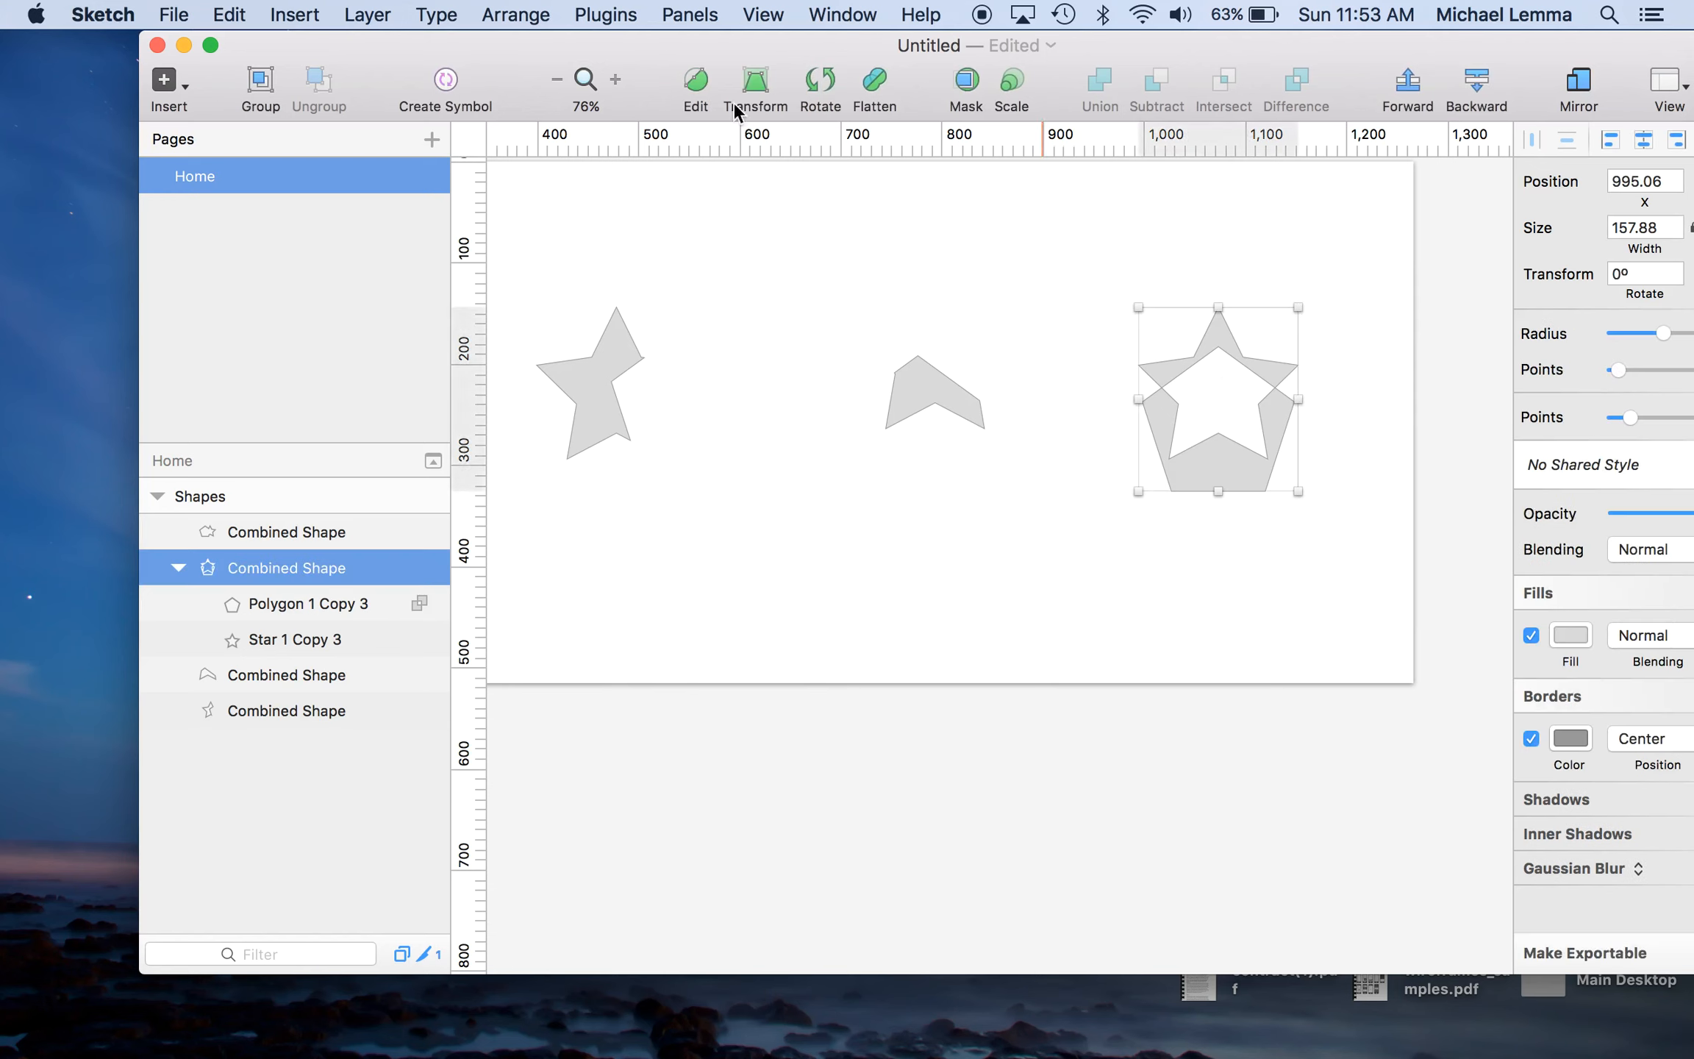
pyautogui.click(871, 78)
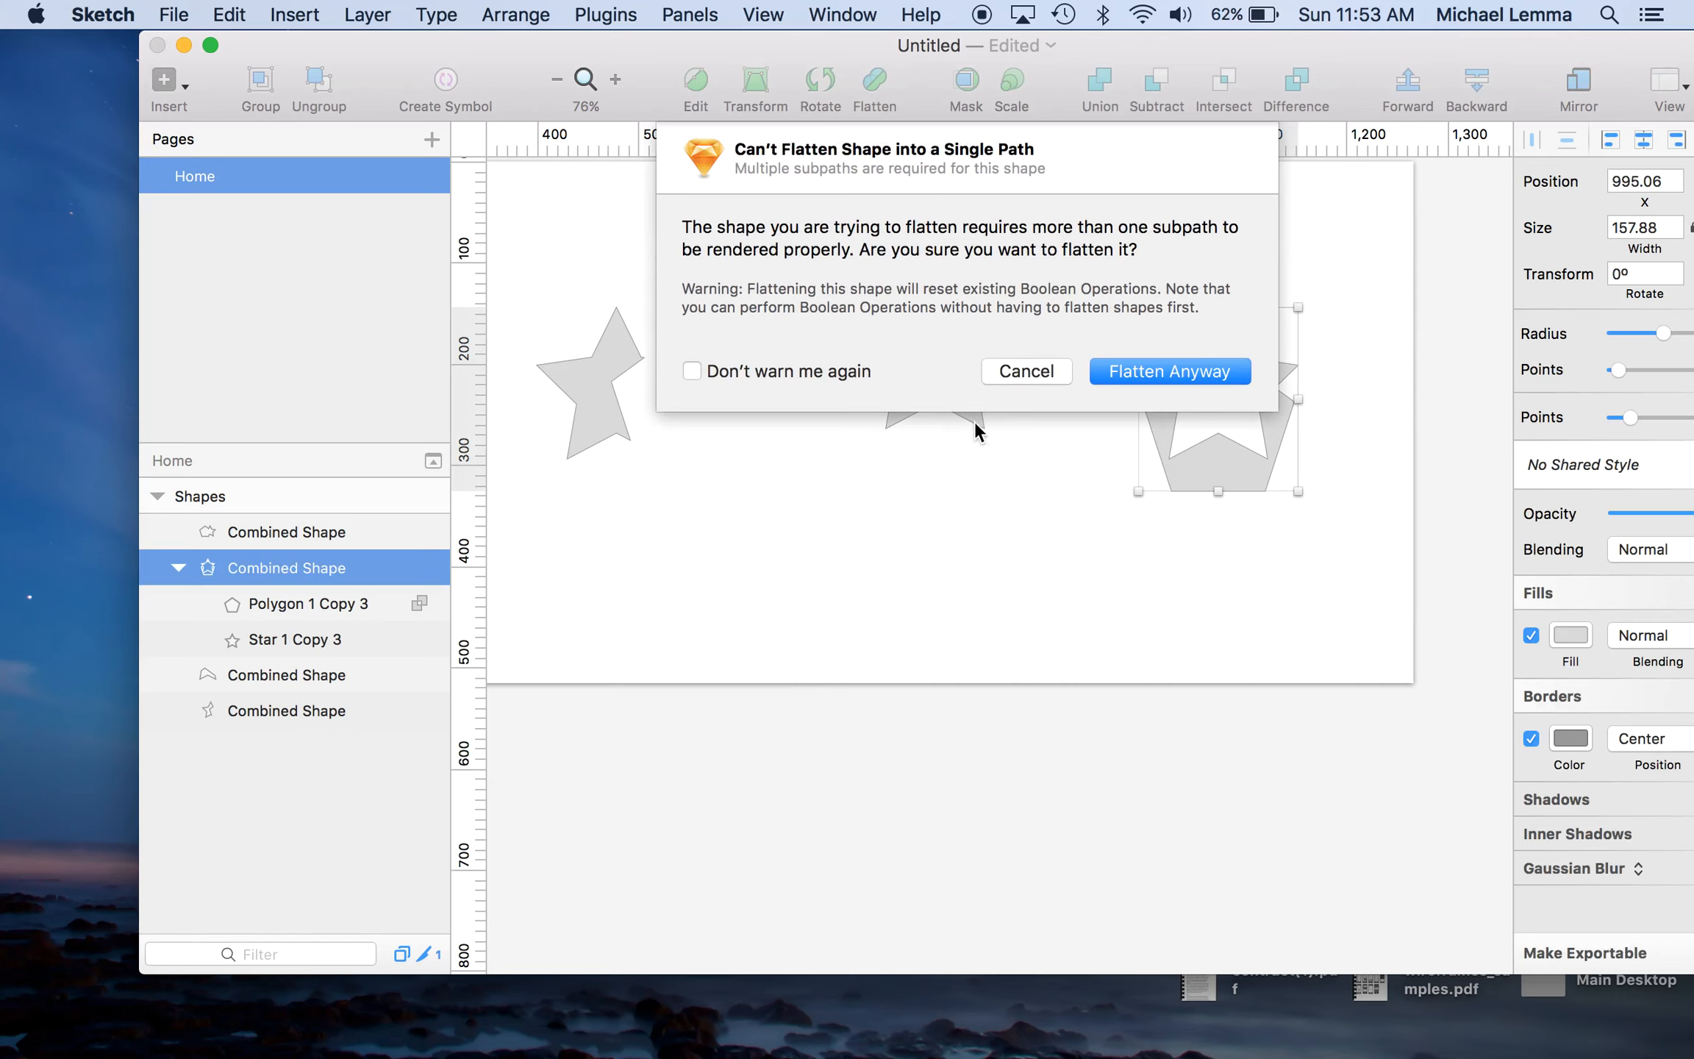
pyautogui.click(1136, 369)
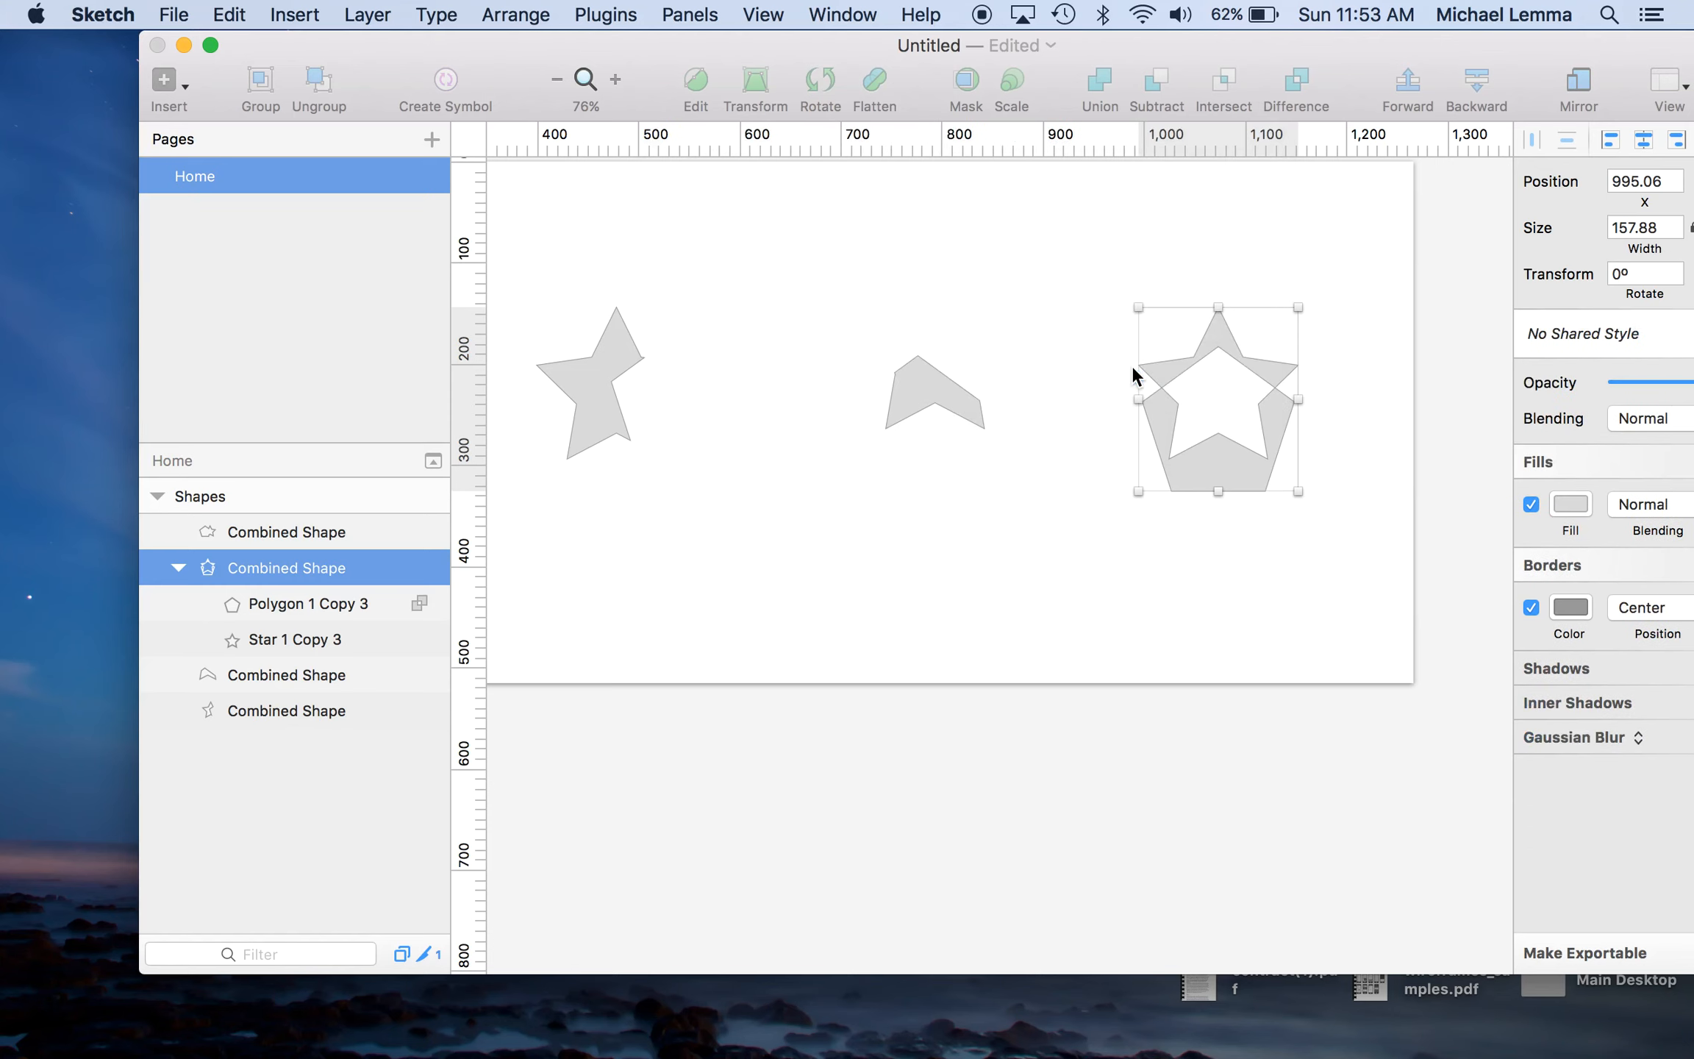
pyautogui.click(1033, 481)
# Zoom out to the whole Shapes artboard and select all four combined shapes together to review them.
pyautogui.moveTo(1245, 37); pyautogui.dragTo(1215, 37)
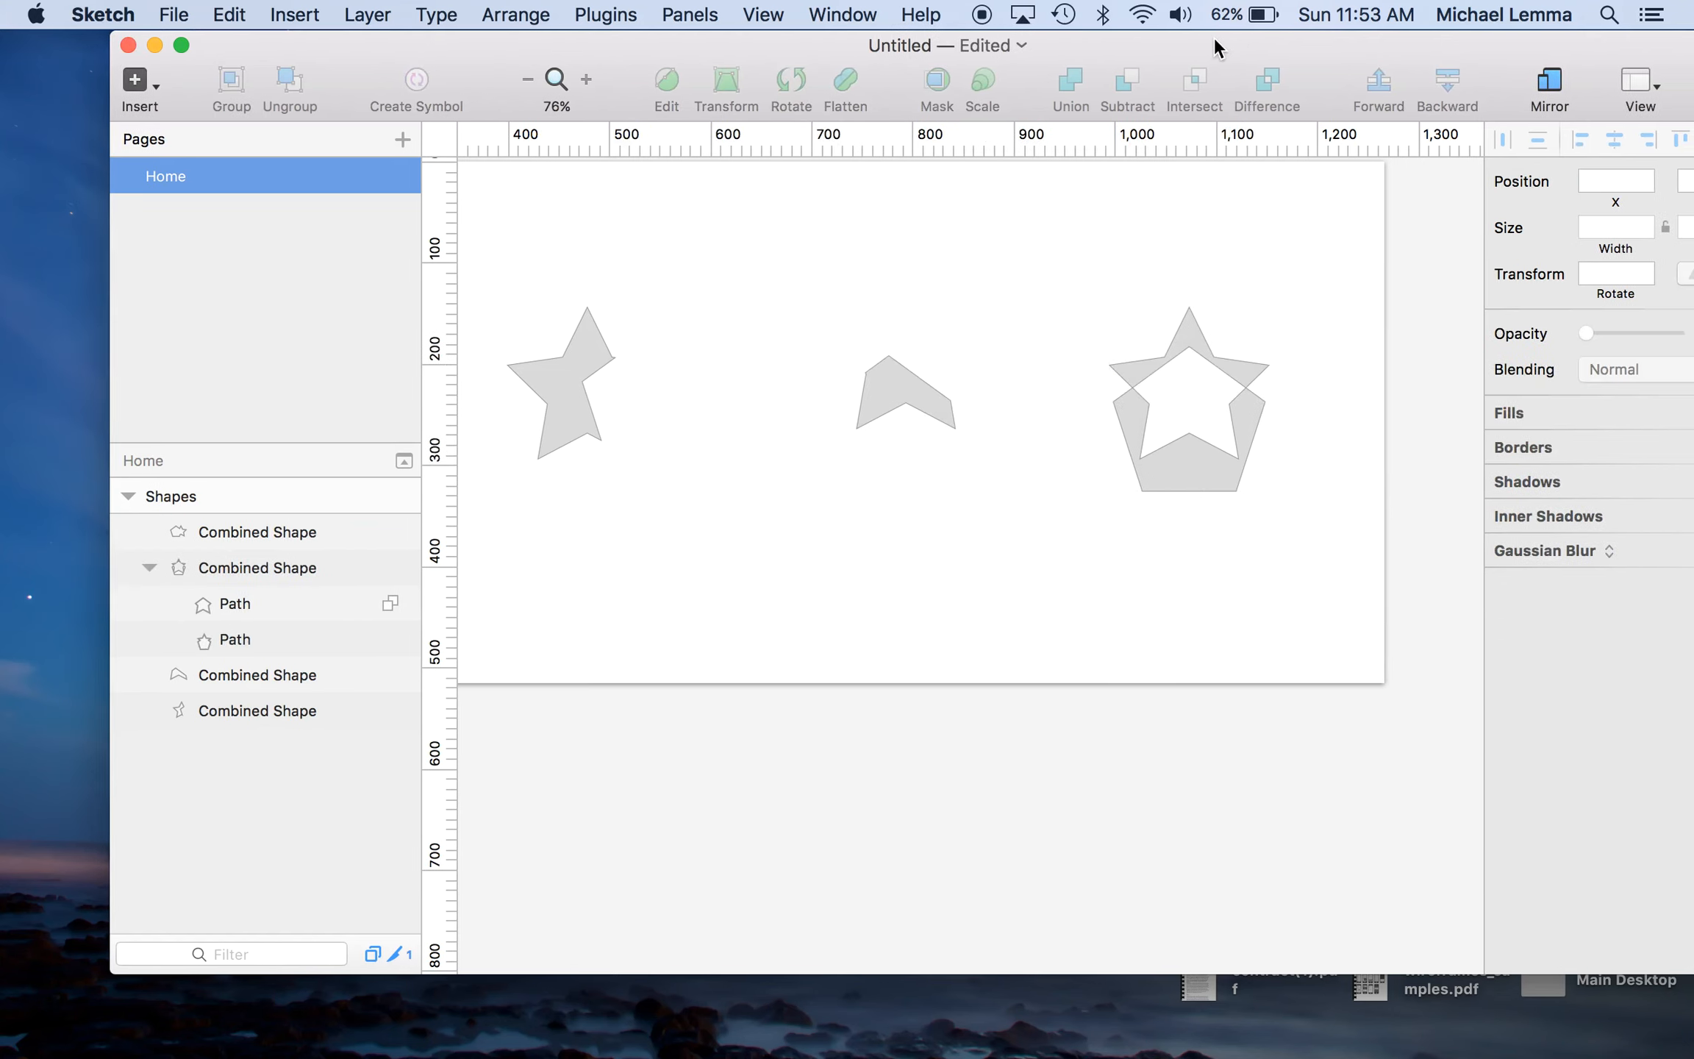
pyautogui.scroll(-5, 1178, 423)
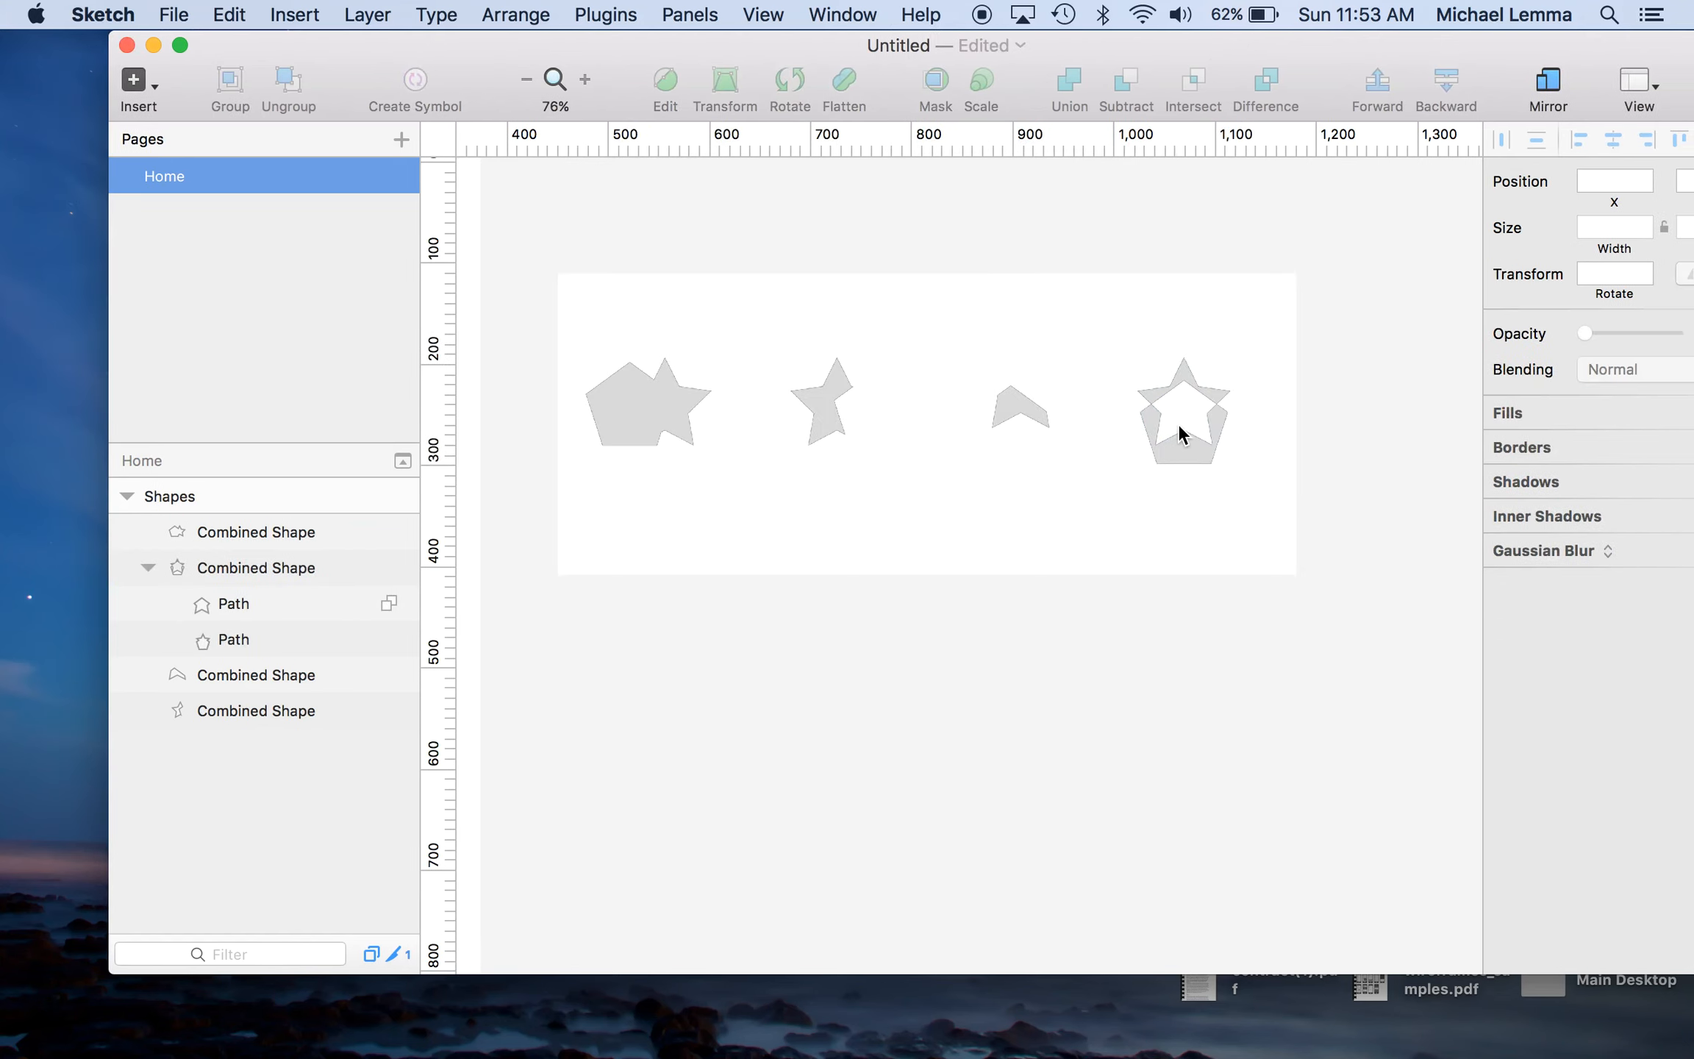
pyautogui.moveTo(1260, 279); pyautogui.dragTo(567, 643)
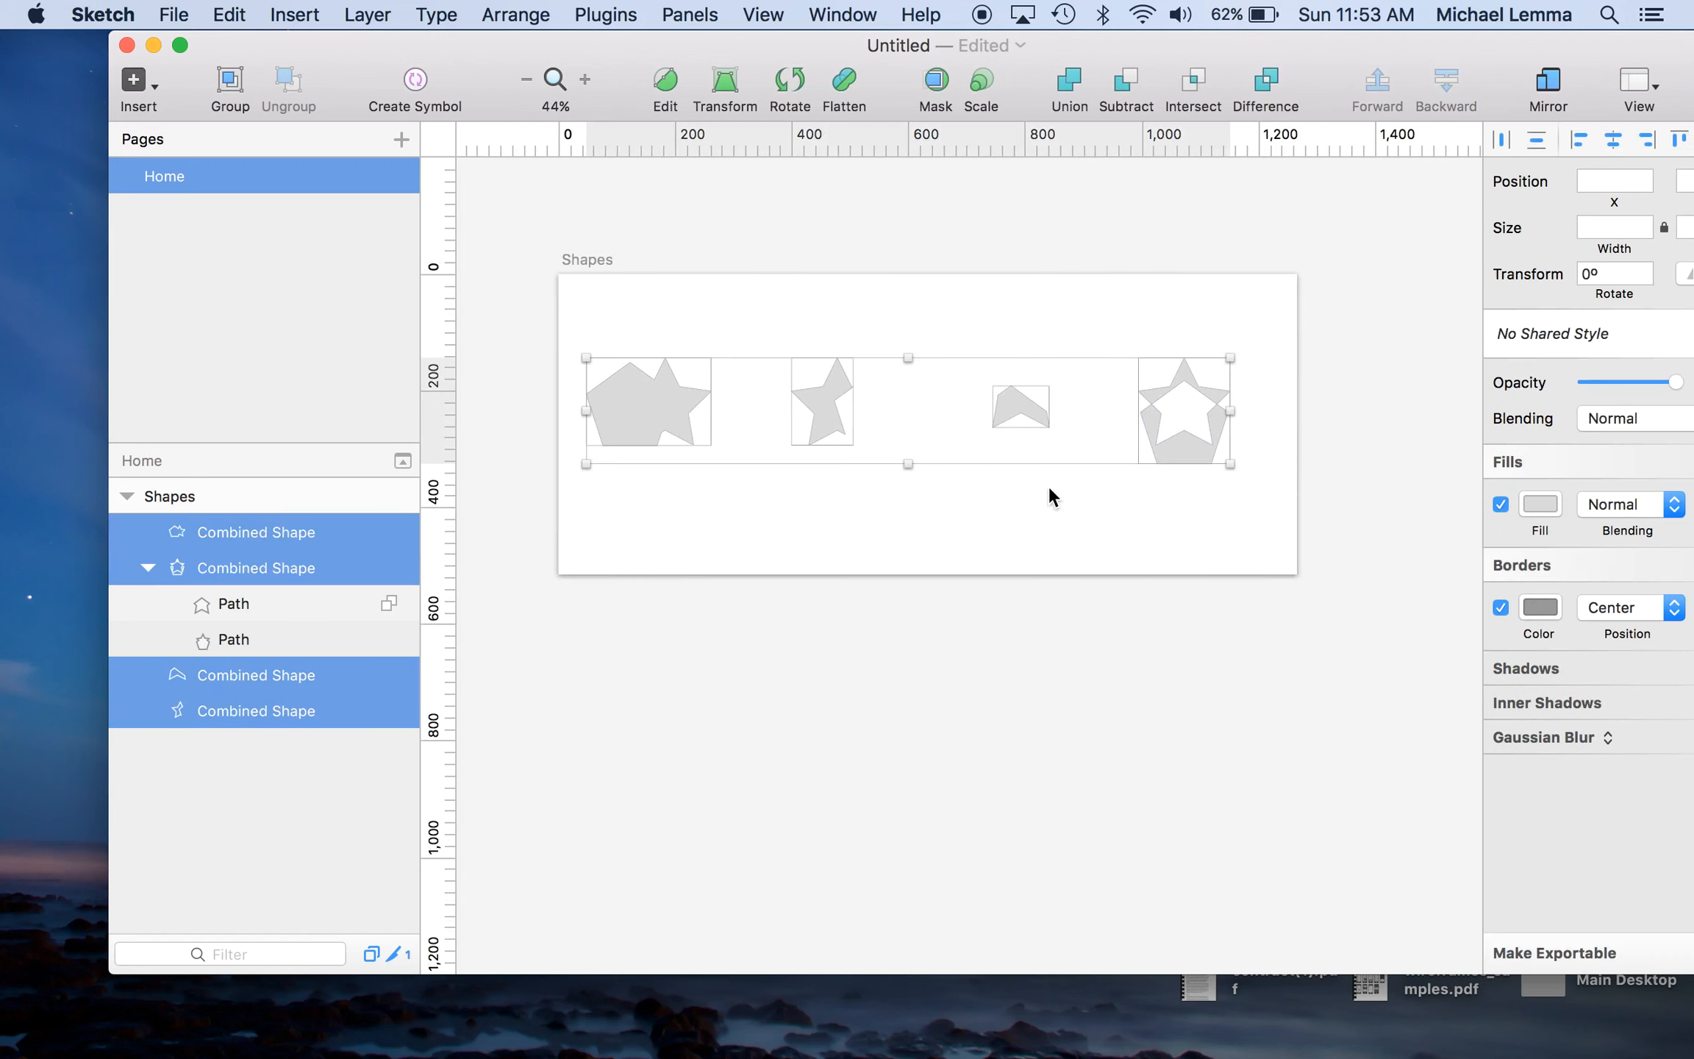
pyautogui.click(1059, 555)
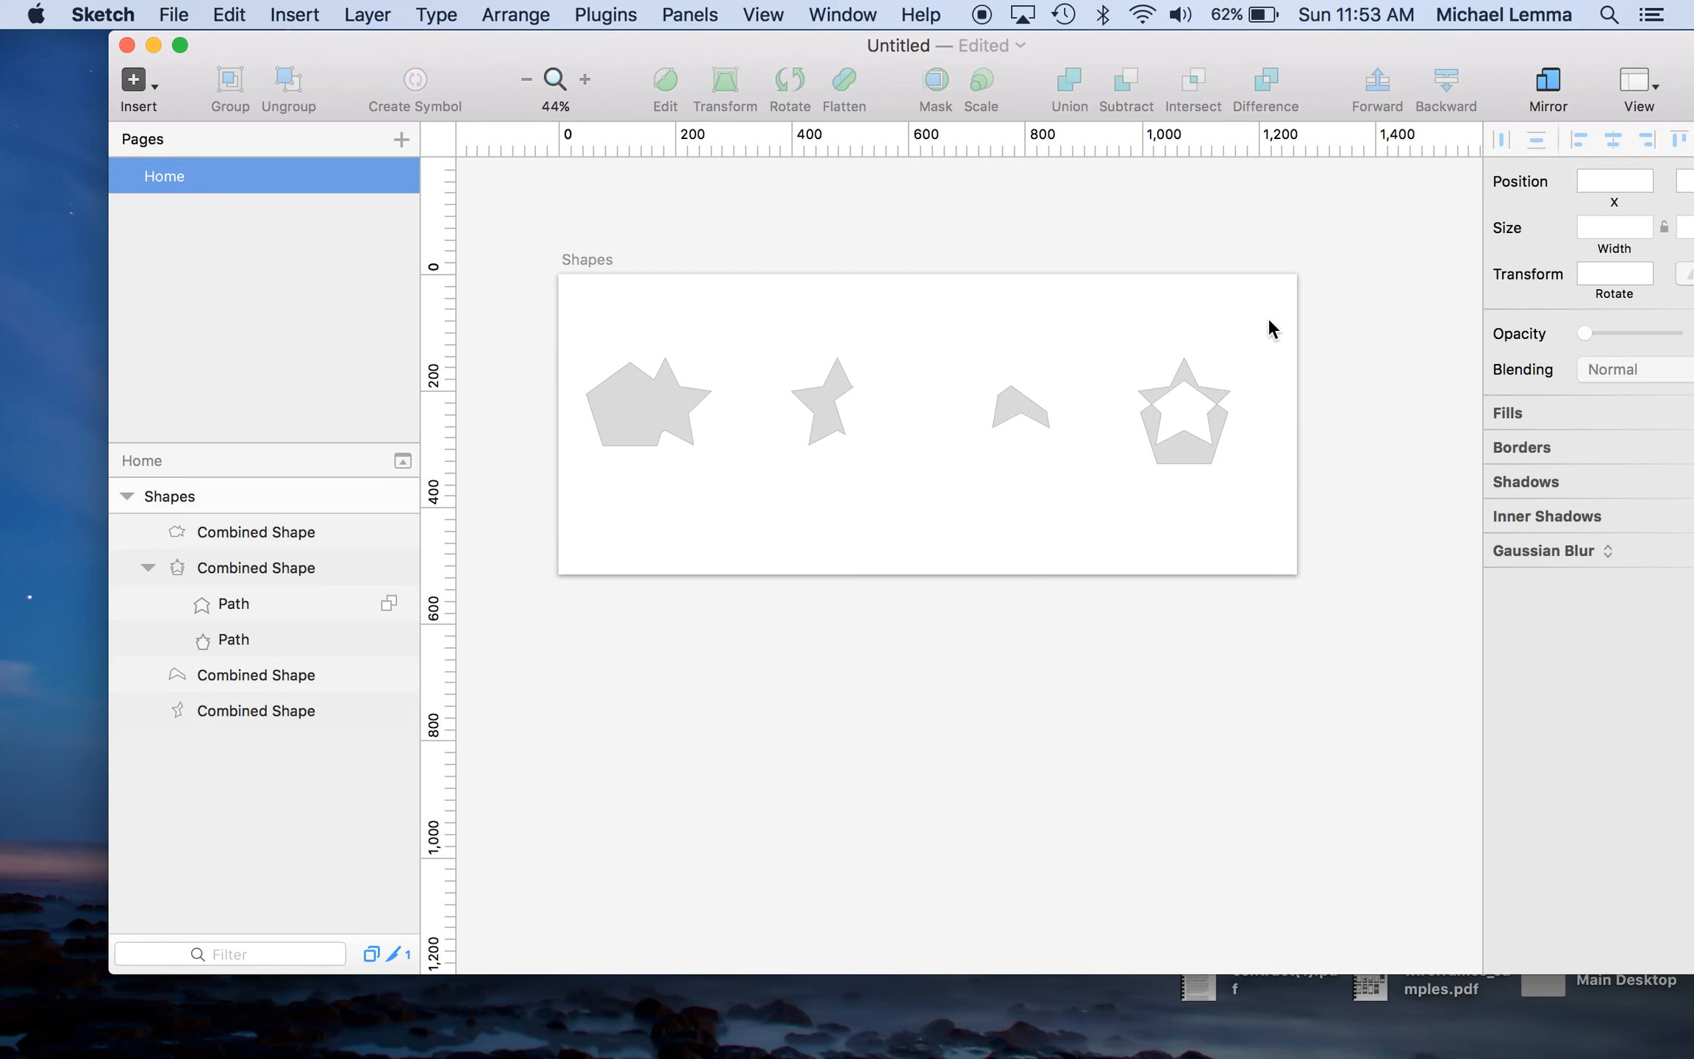
pyautogui.moveTo(1309, 276); pyautogui.dragTo(589, 503)
pyautogui.click(805, 523)
# Collapse the Difference shape's layers, then flatten it anyway with the flatten warning turned off for future use.
pyautogui.click(148, 567)
pyautogui.click(216, 559)
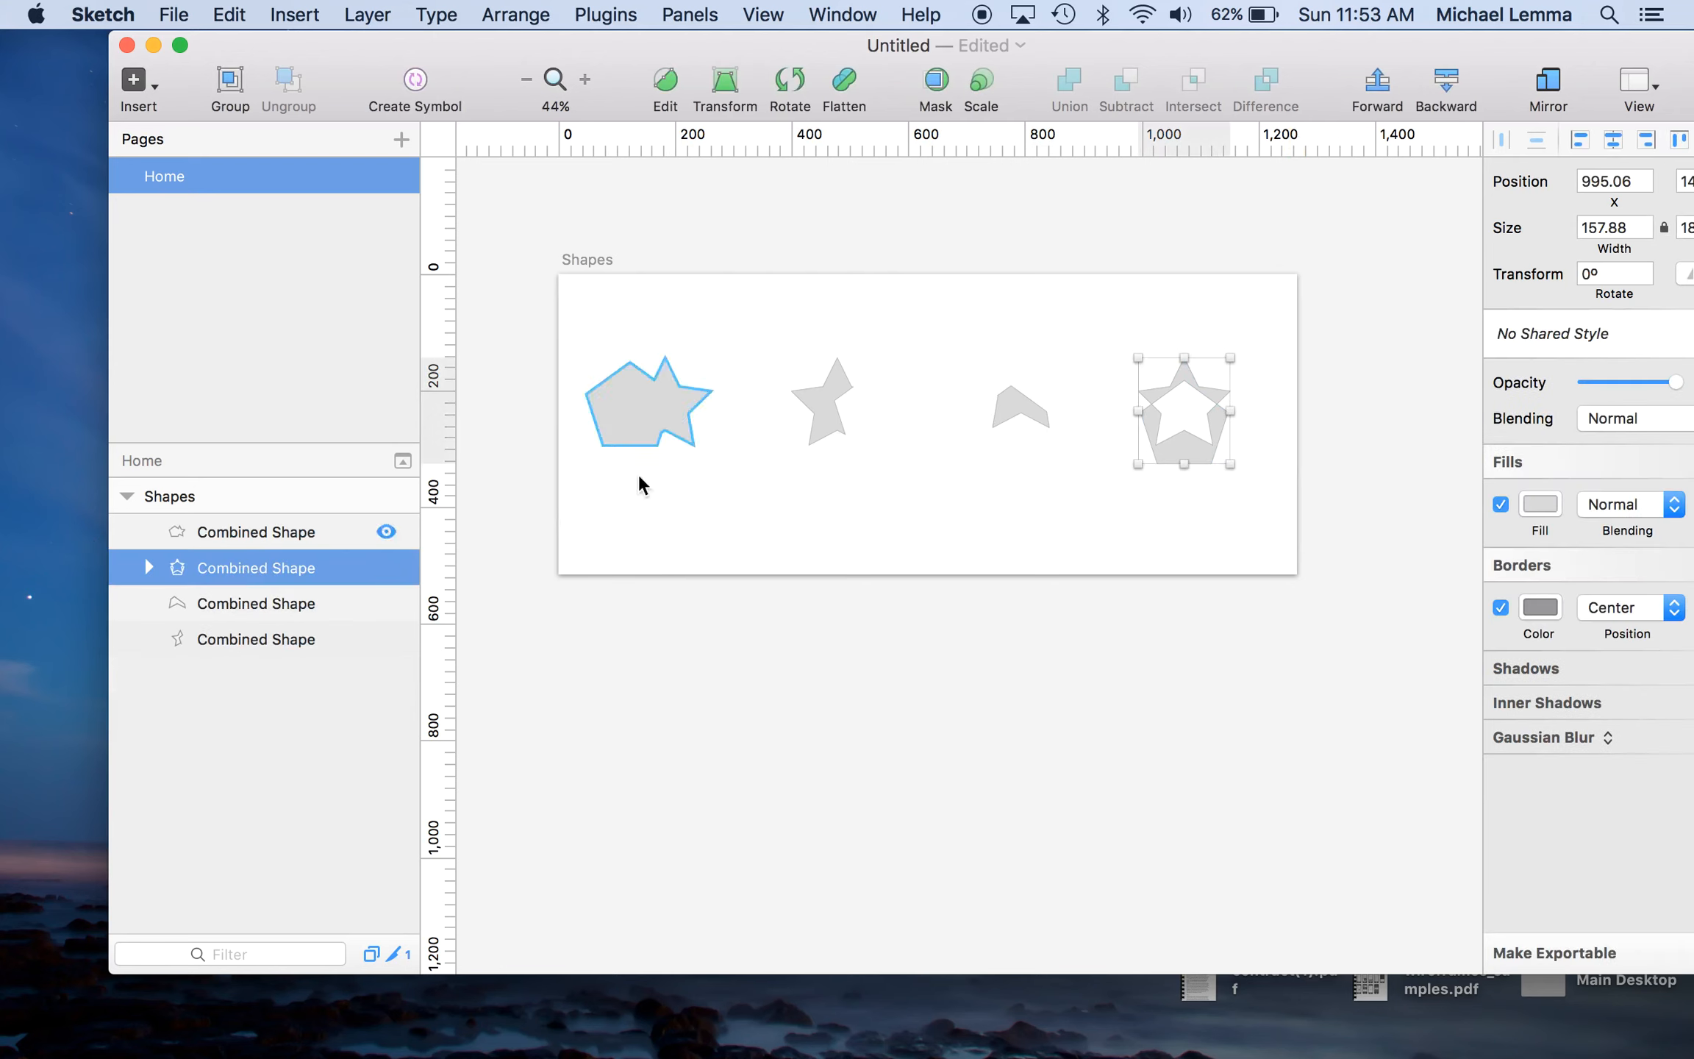
pyautogui.click(846, 81)
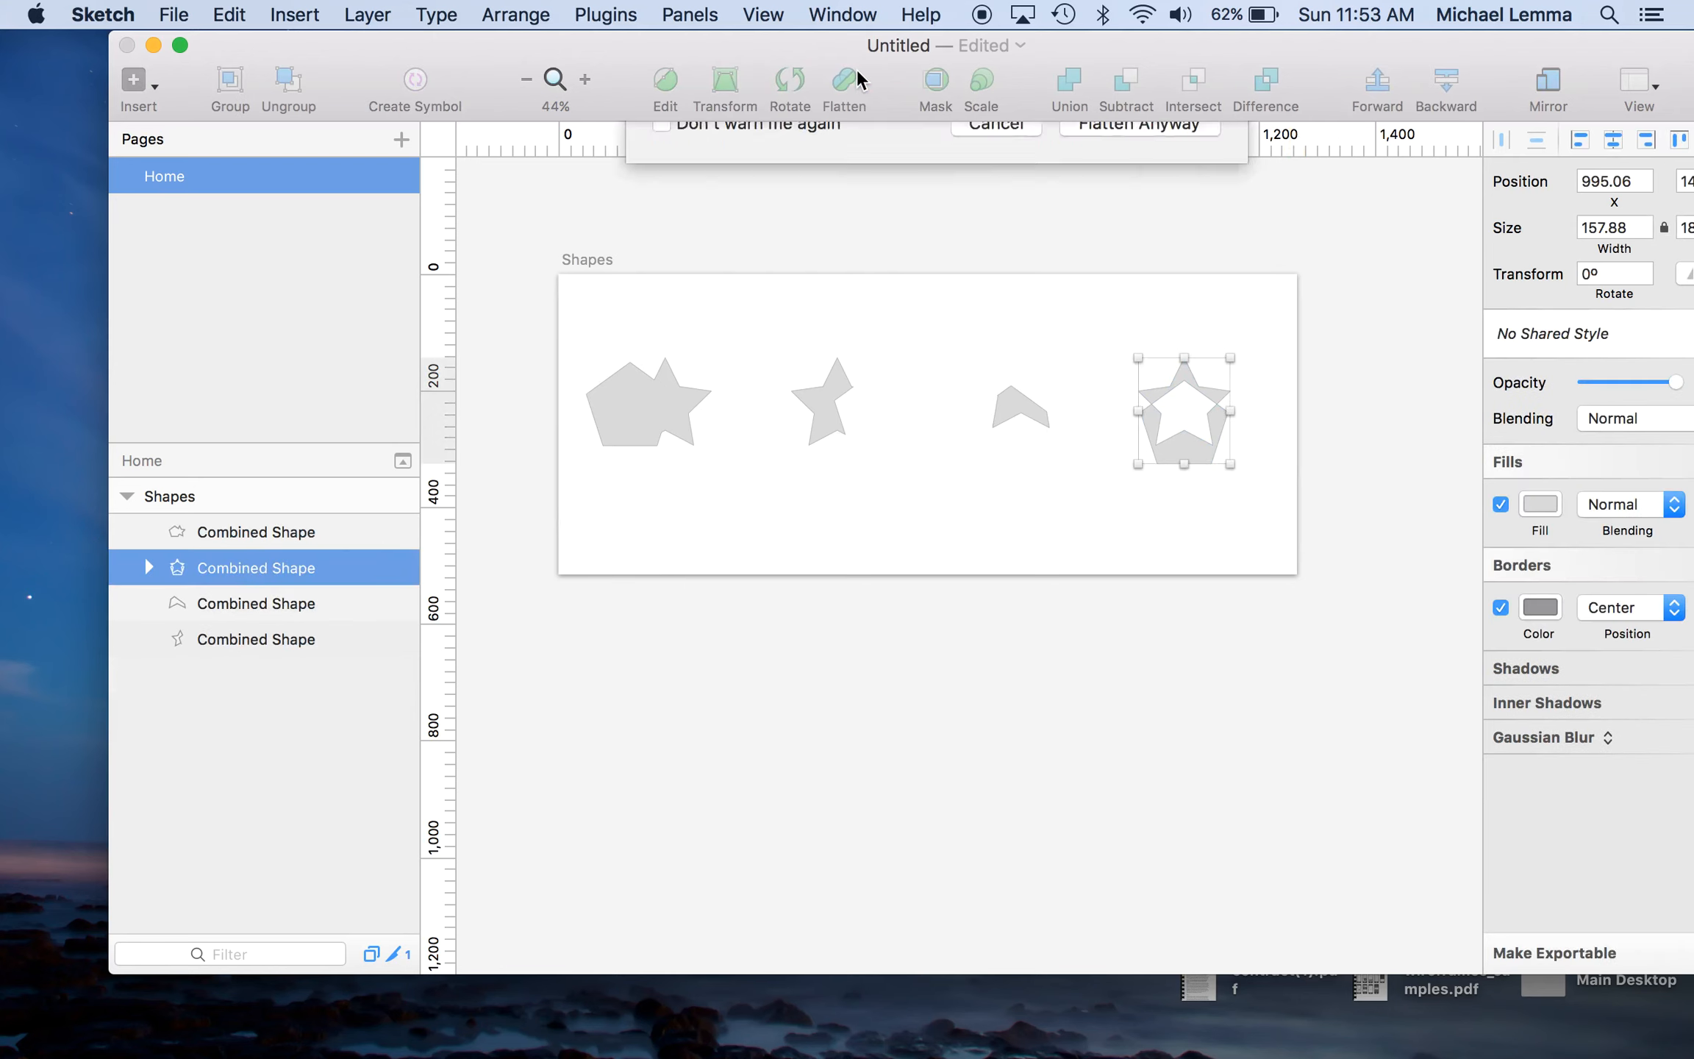
pyautogui.click(680, 371)
pyautogui.click(1109, 374)
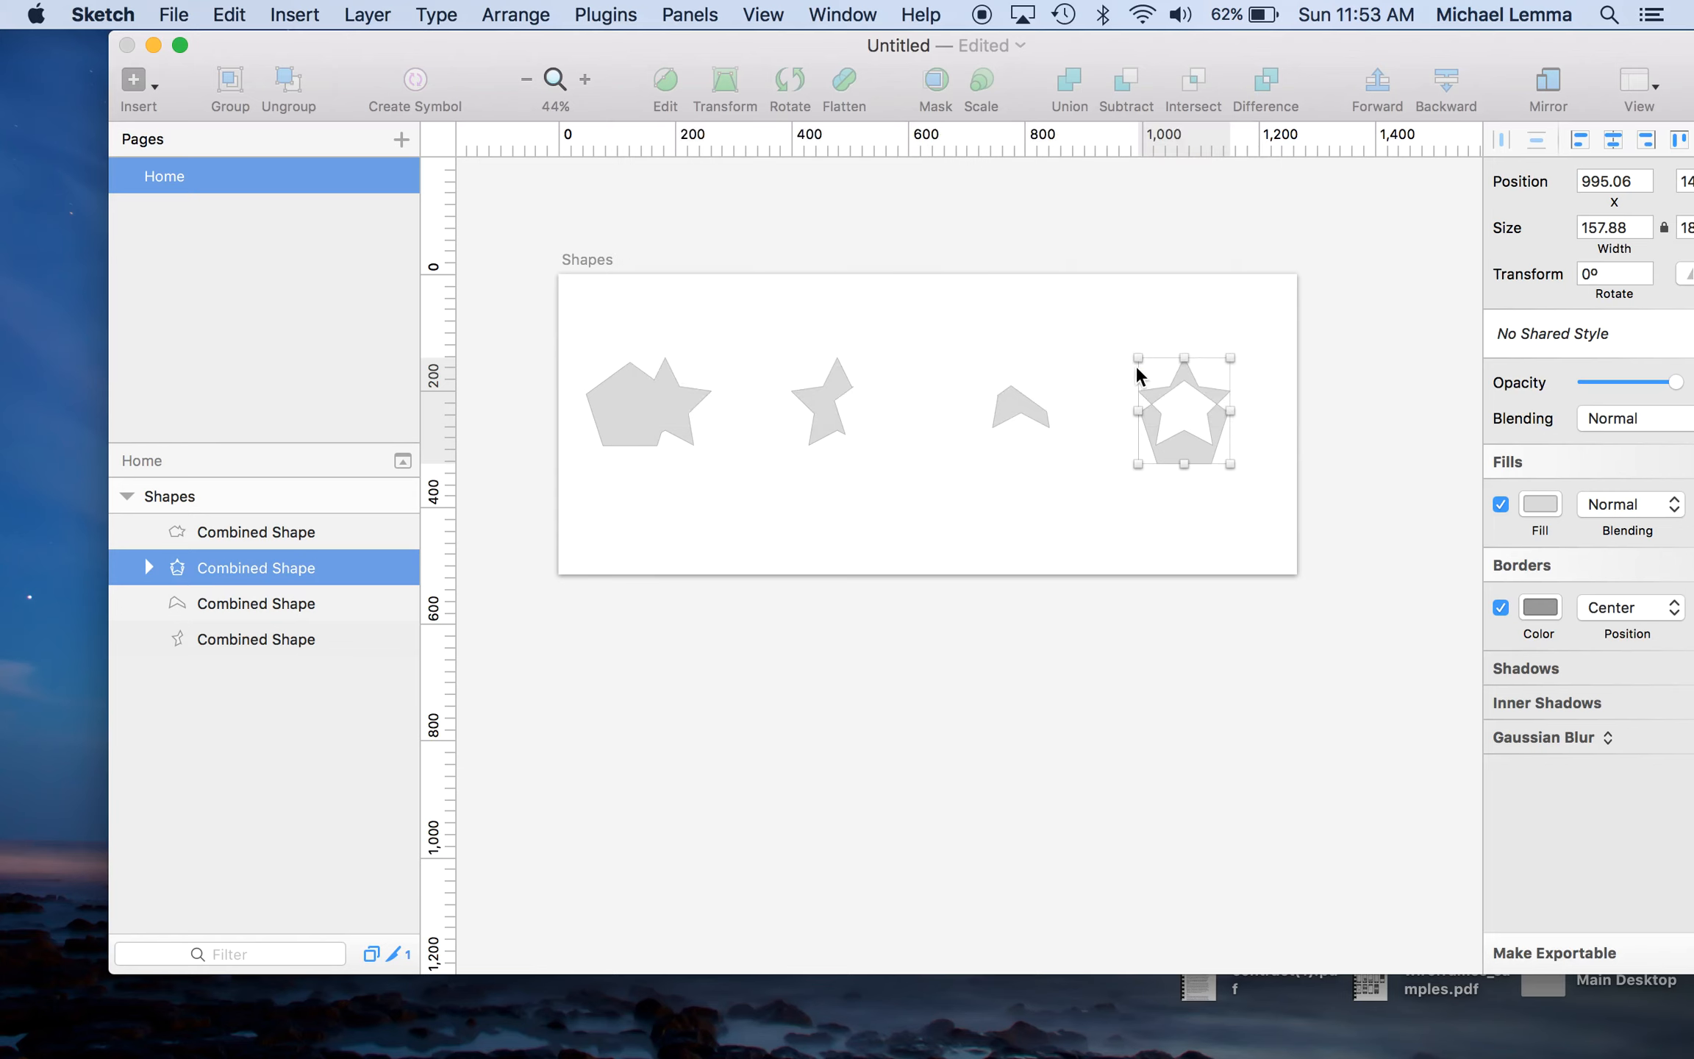
pyautogui.click(1093, 350)
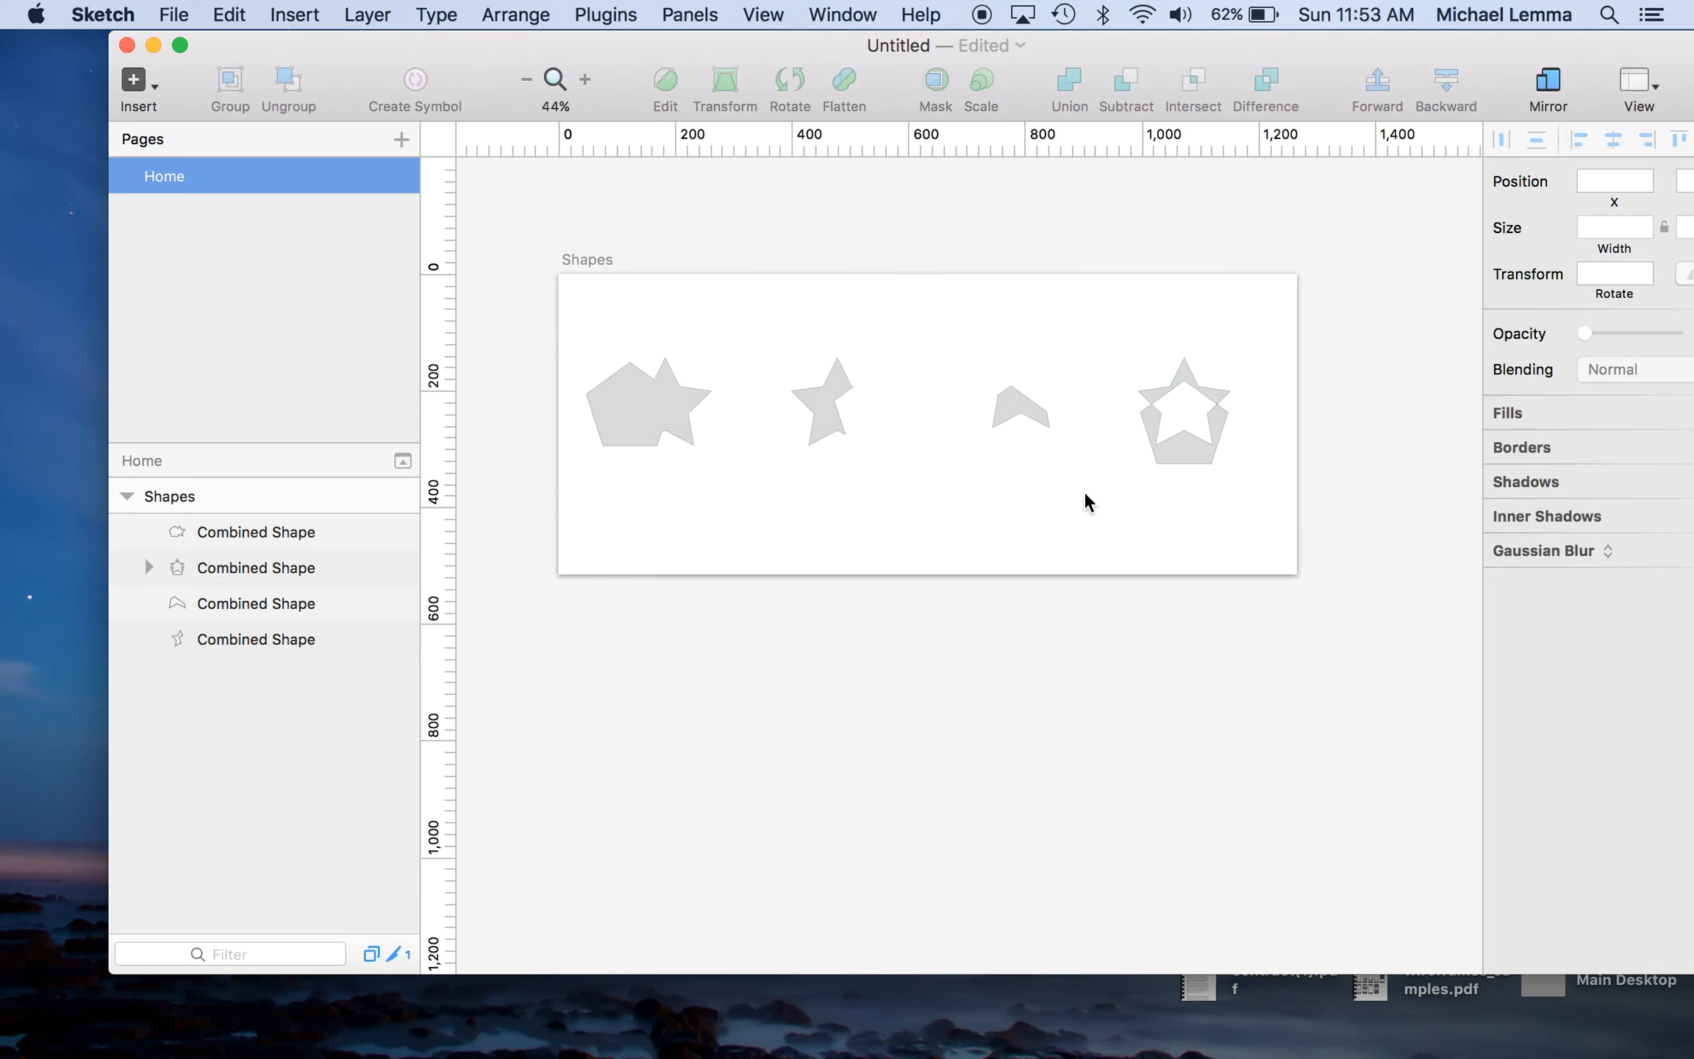
# Send the union shape one layer backward, bring it forward again and clear the selection.
pyautogui.moveTo(1084, 44); pyautogui.dragTo(1040, 44)
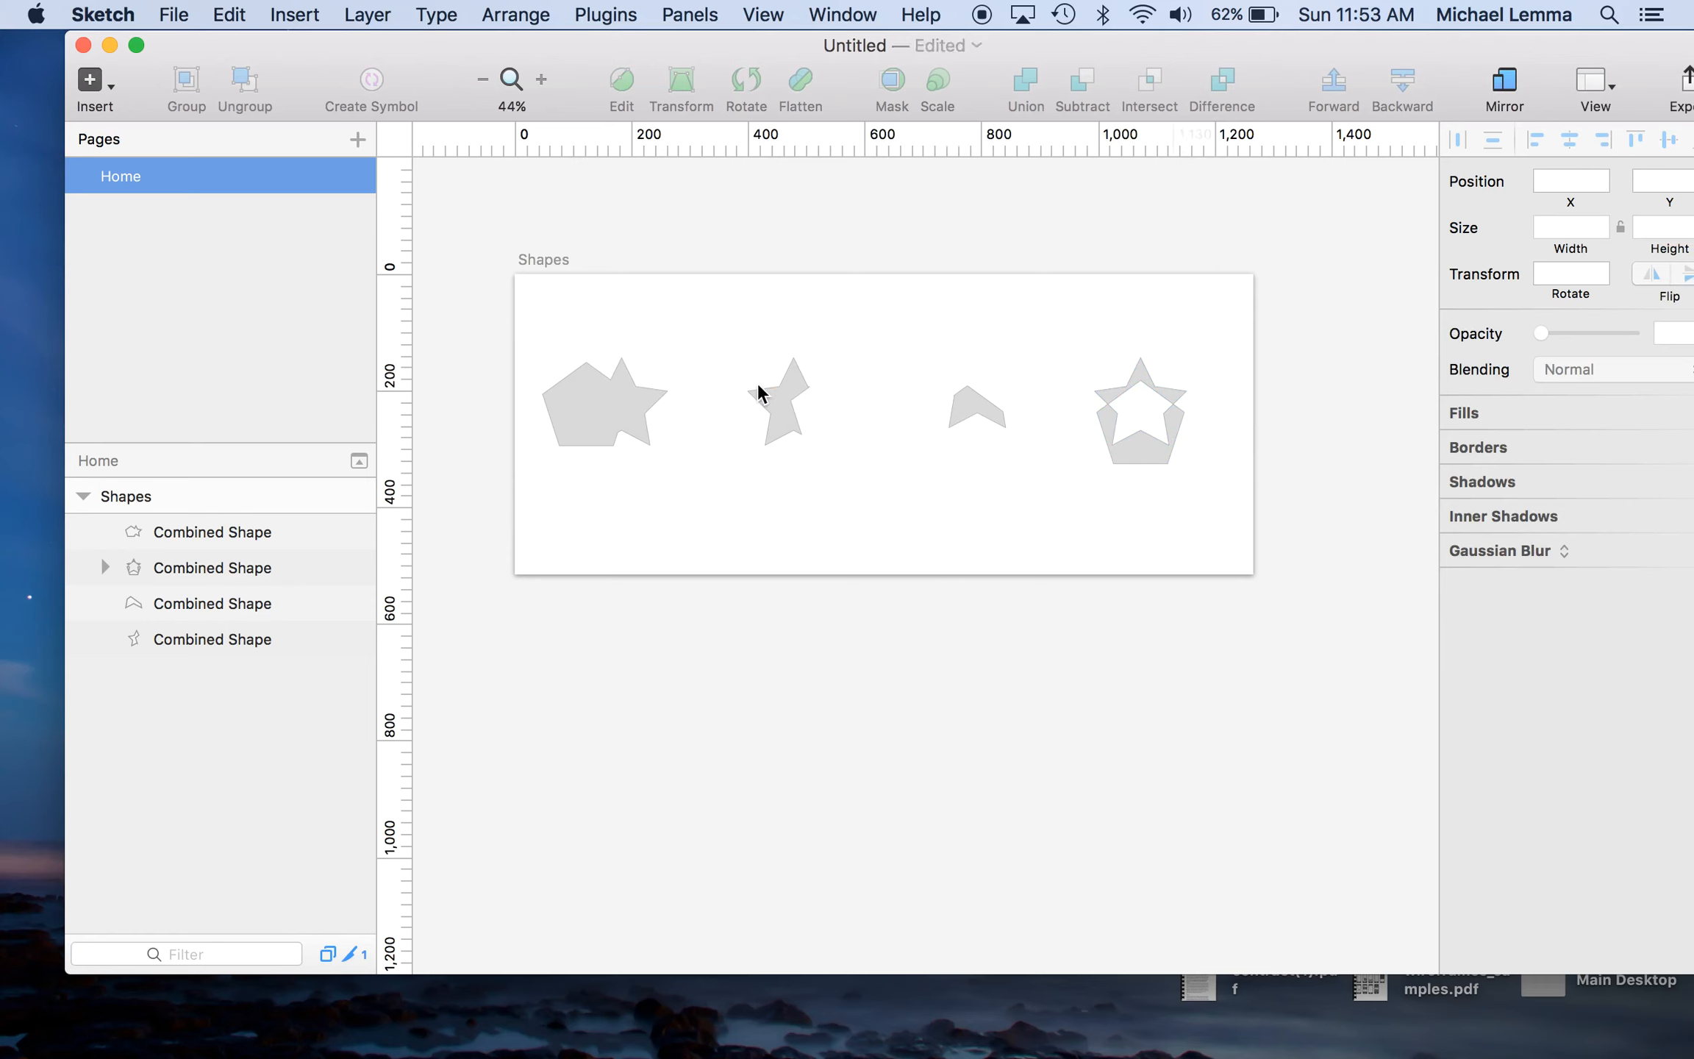
pyautogui.click(614, 426)
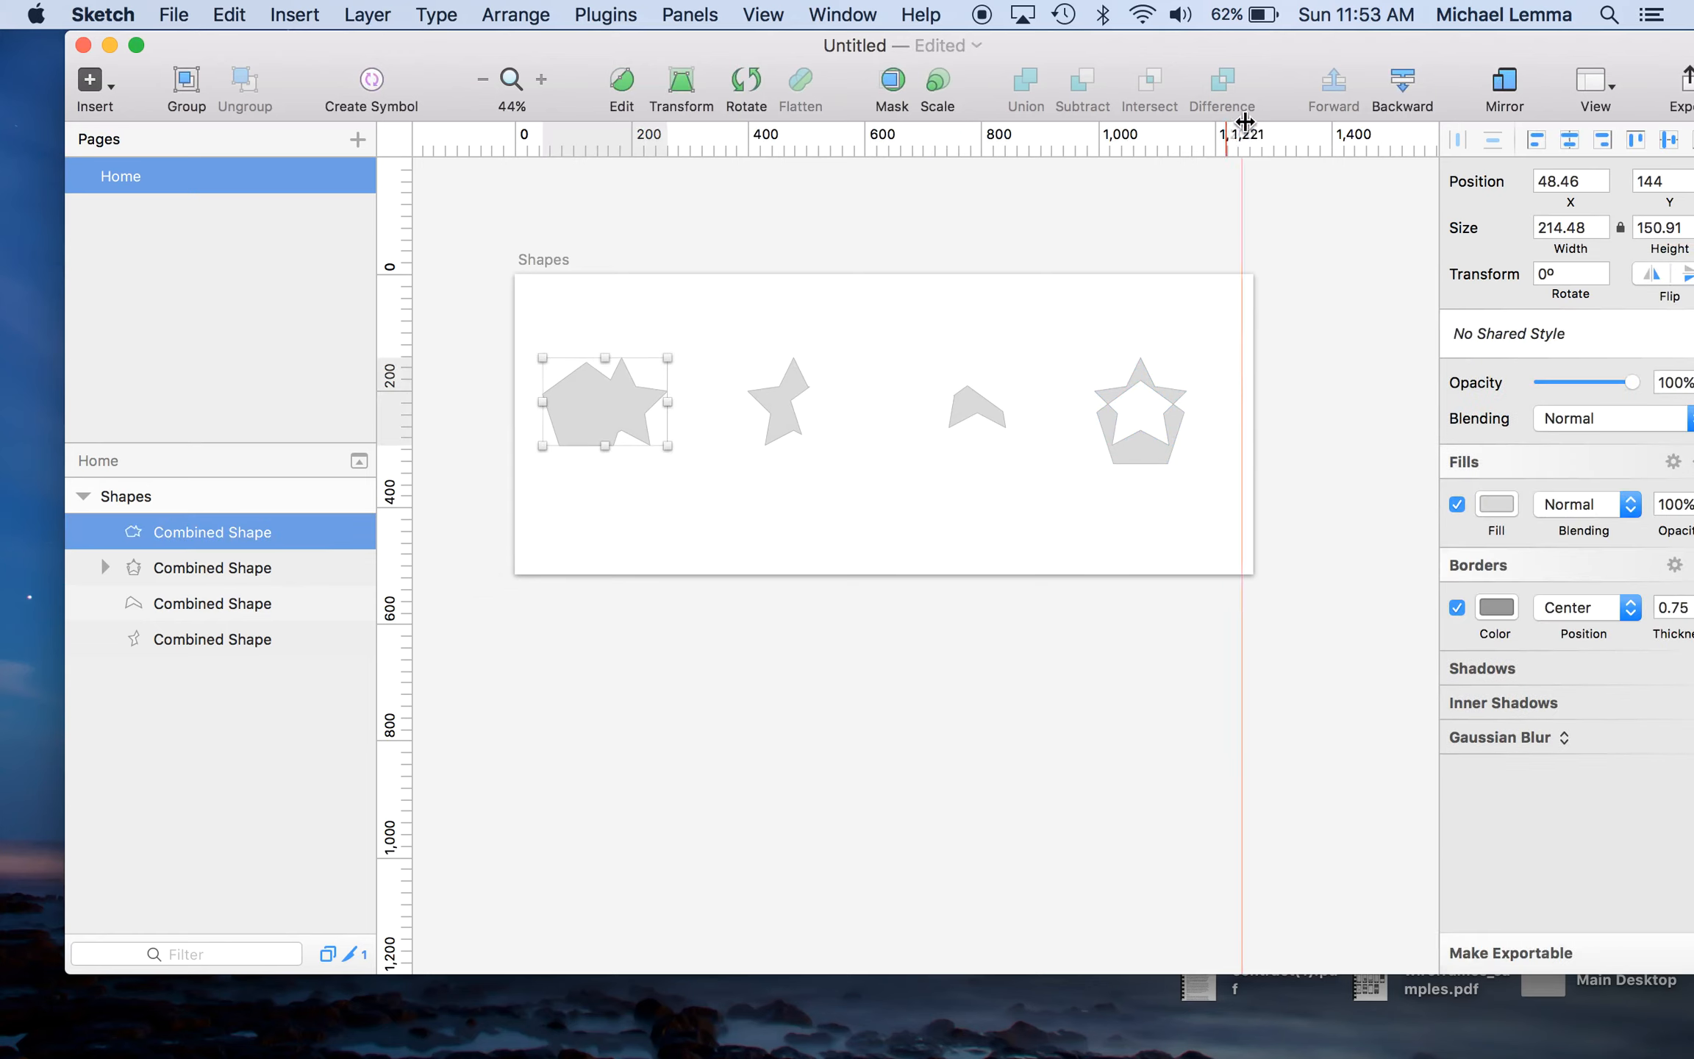
pyautogui.click(1402, 79)
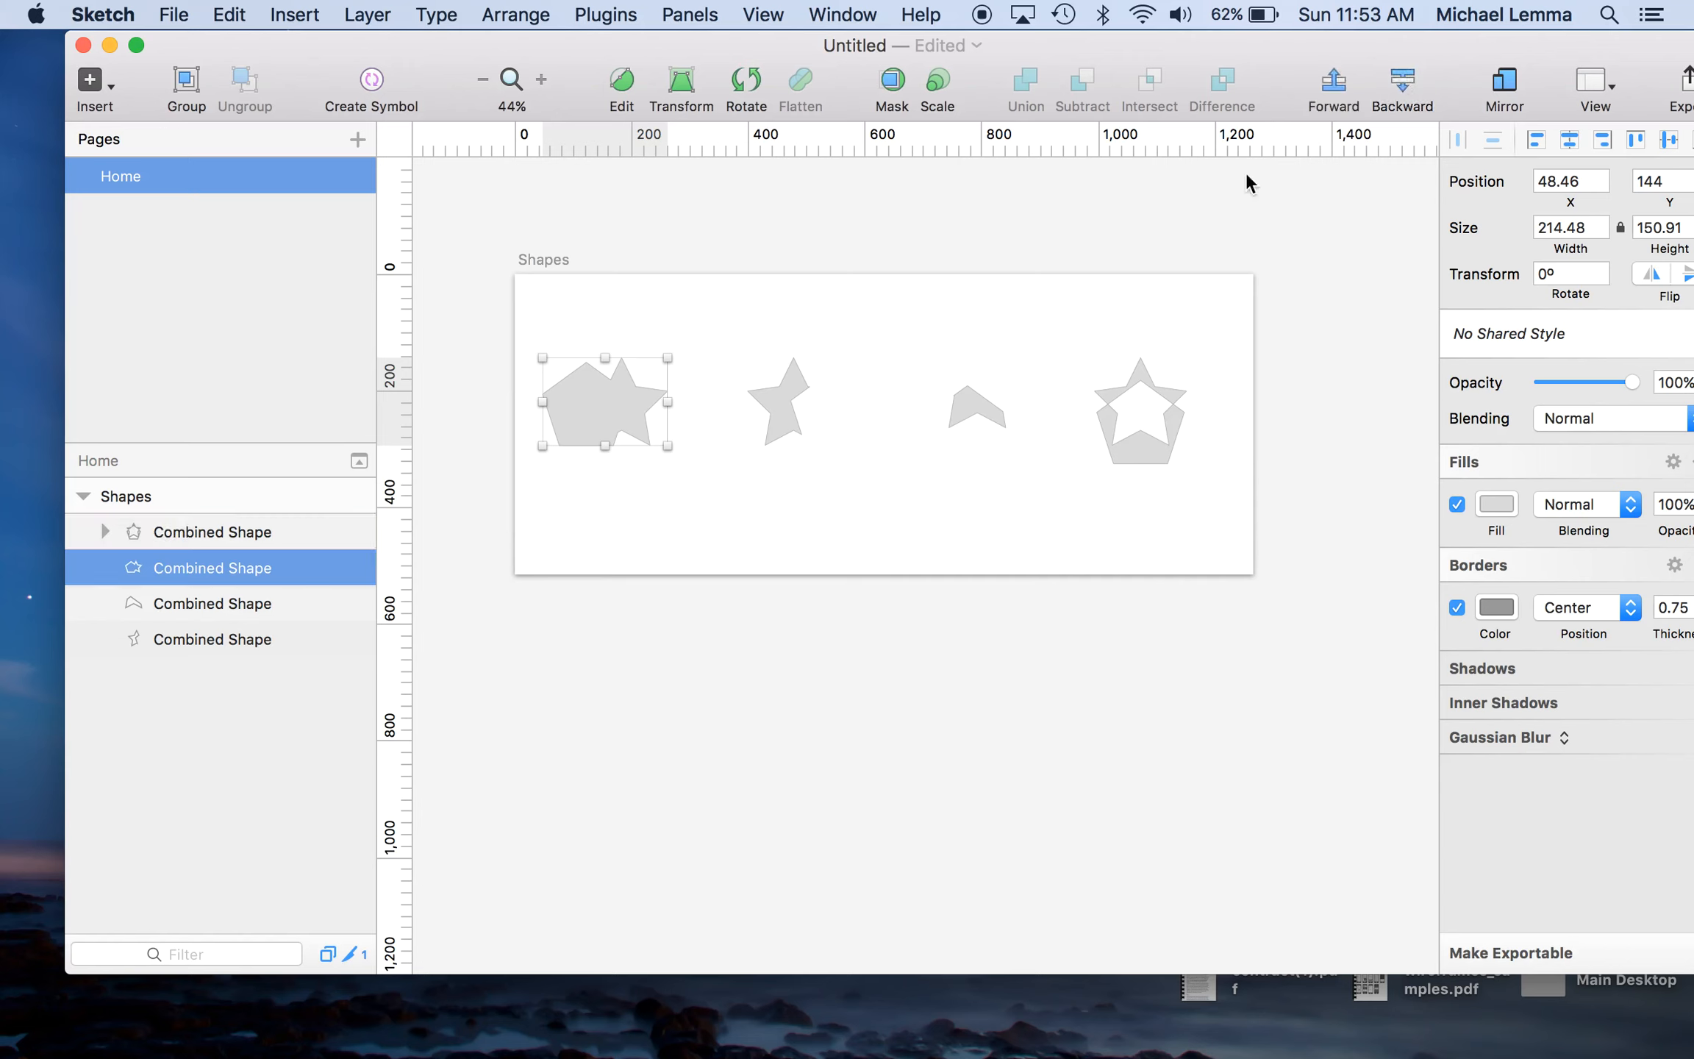
pyautogui.click(1344, 81)
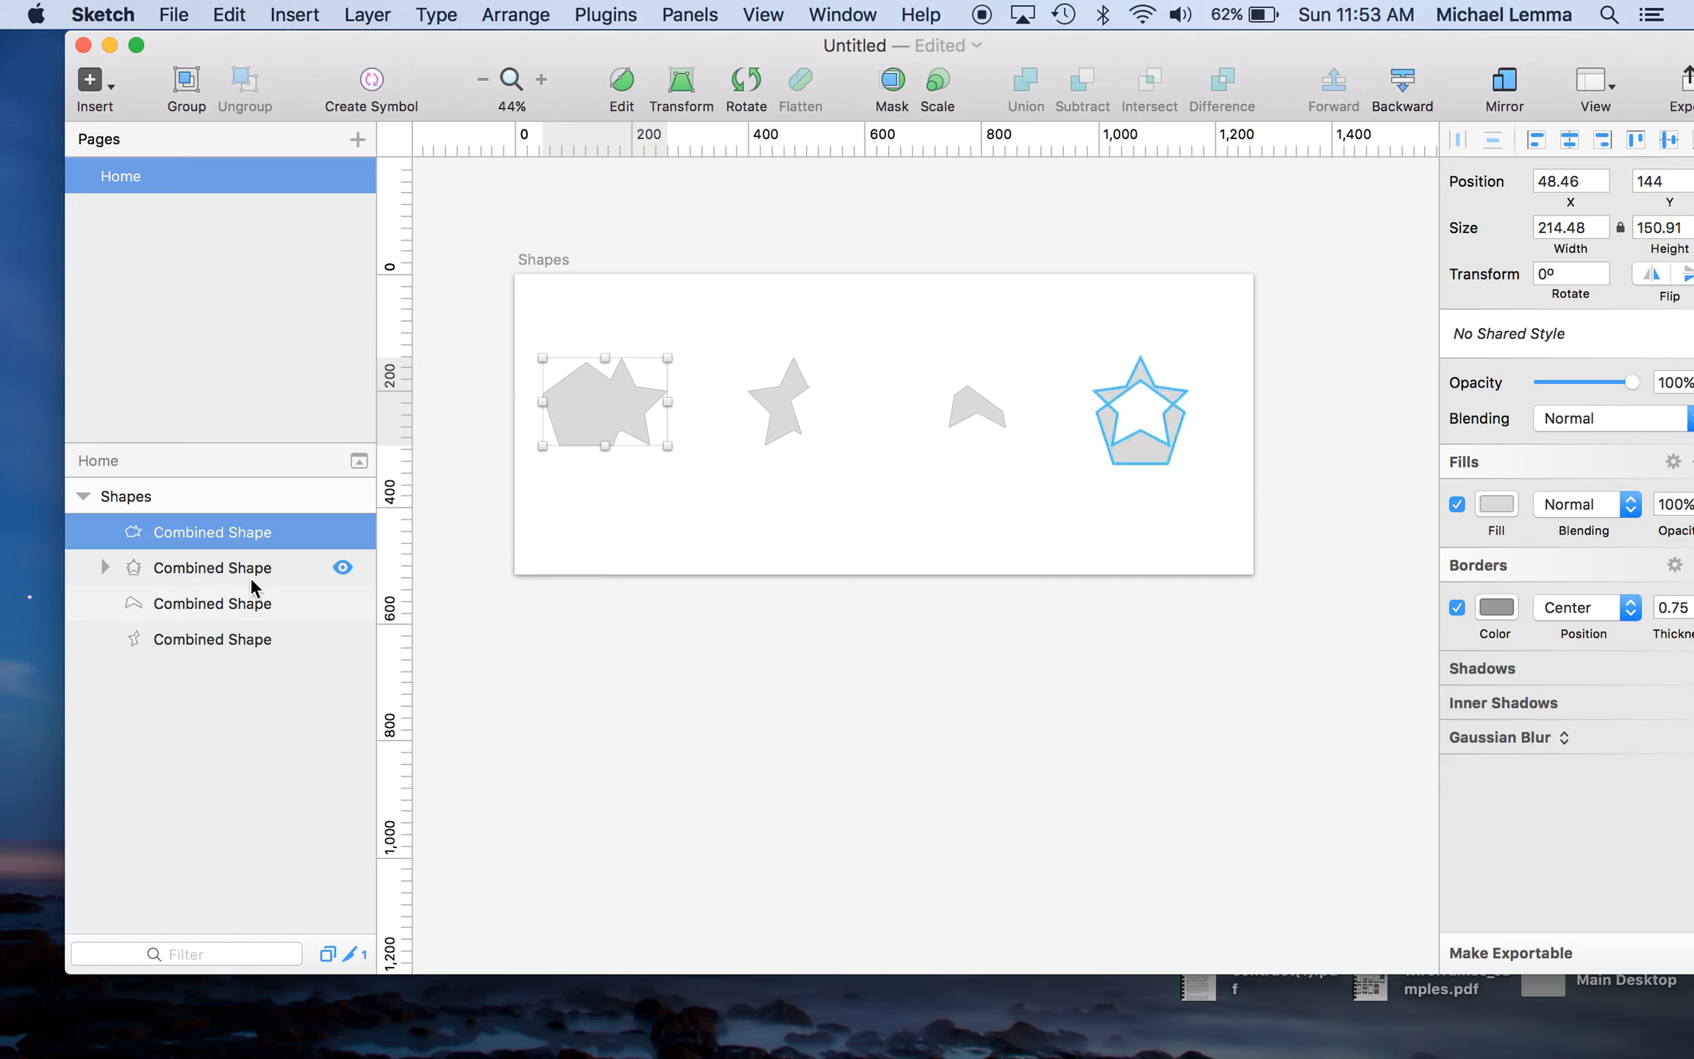
pyautogui.moveTo(208, 533)
pyautogui.mouseDown()
pyautogui.moveTo(181, 595)
pyautogui.moveTo(179, 523)
pyautogui.mouseUp()
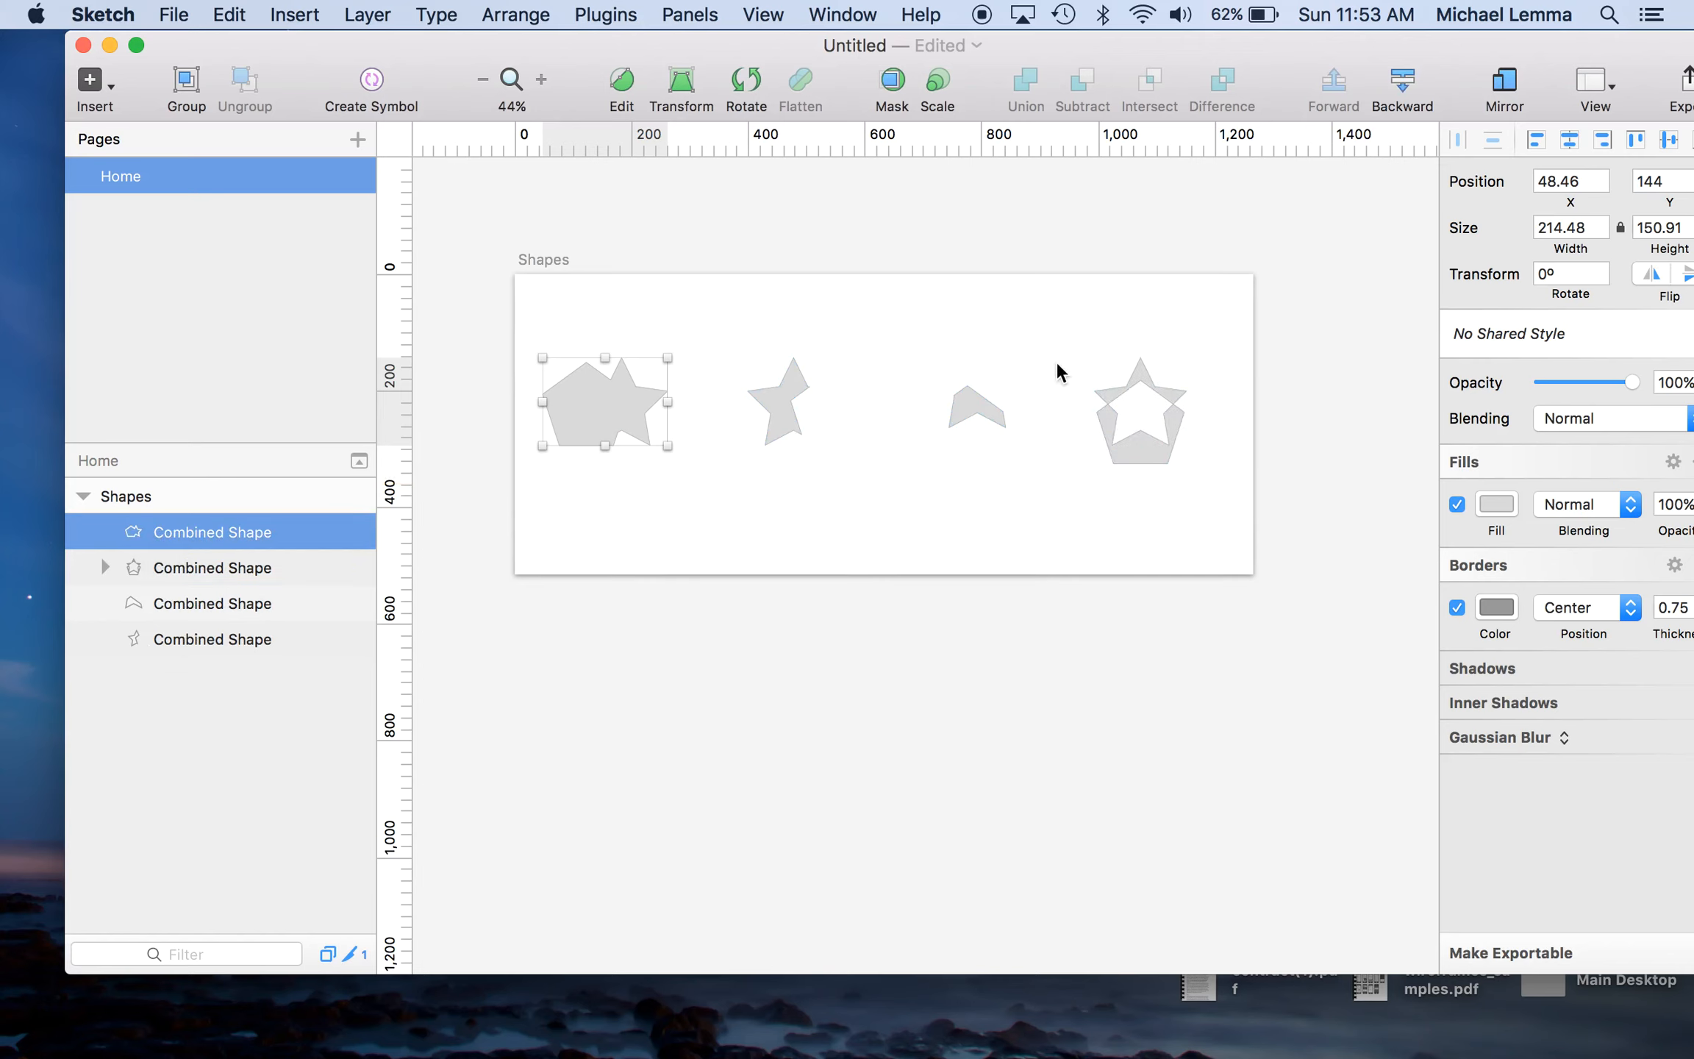
pyautogui.click(820, 302)
pyautogui.click(782, 450)
pyautogui.click(868, 494)
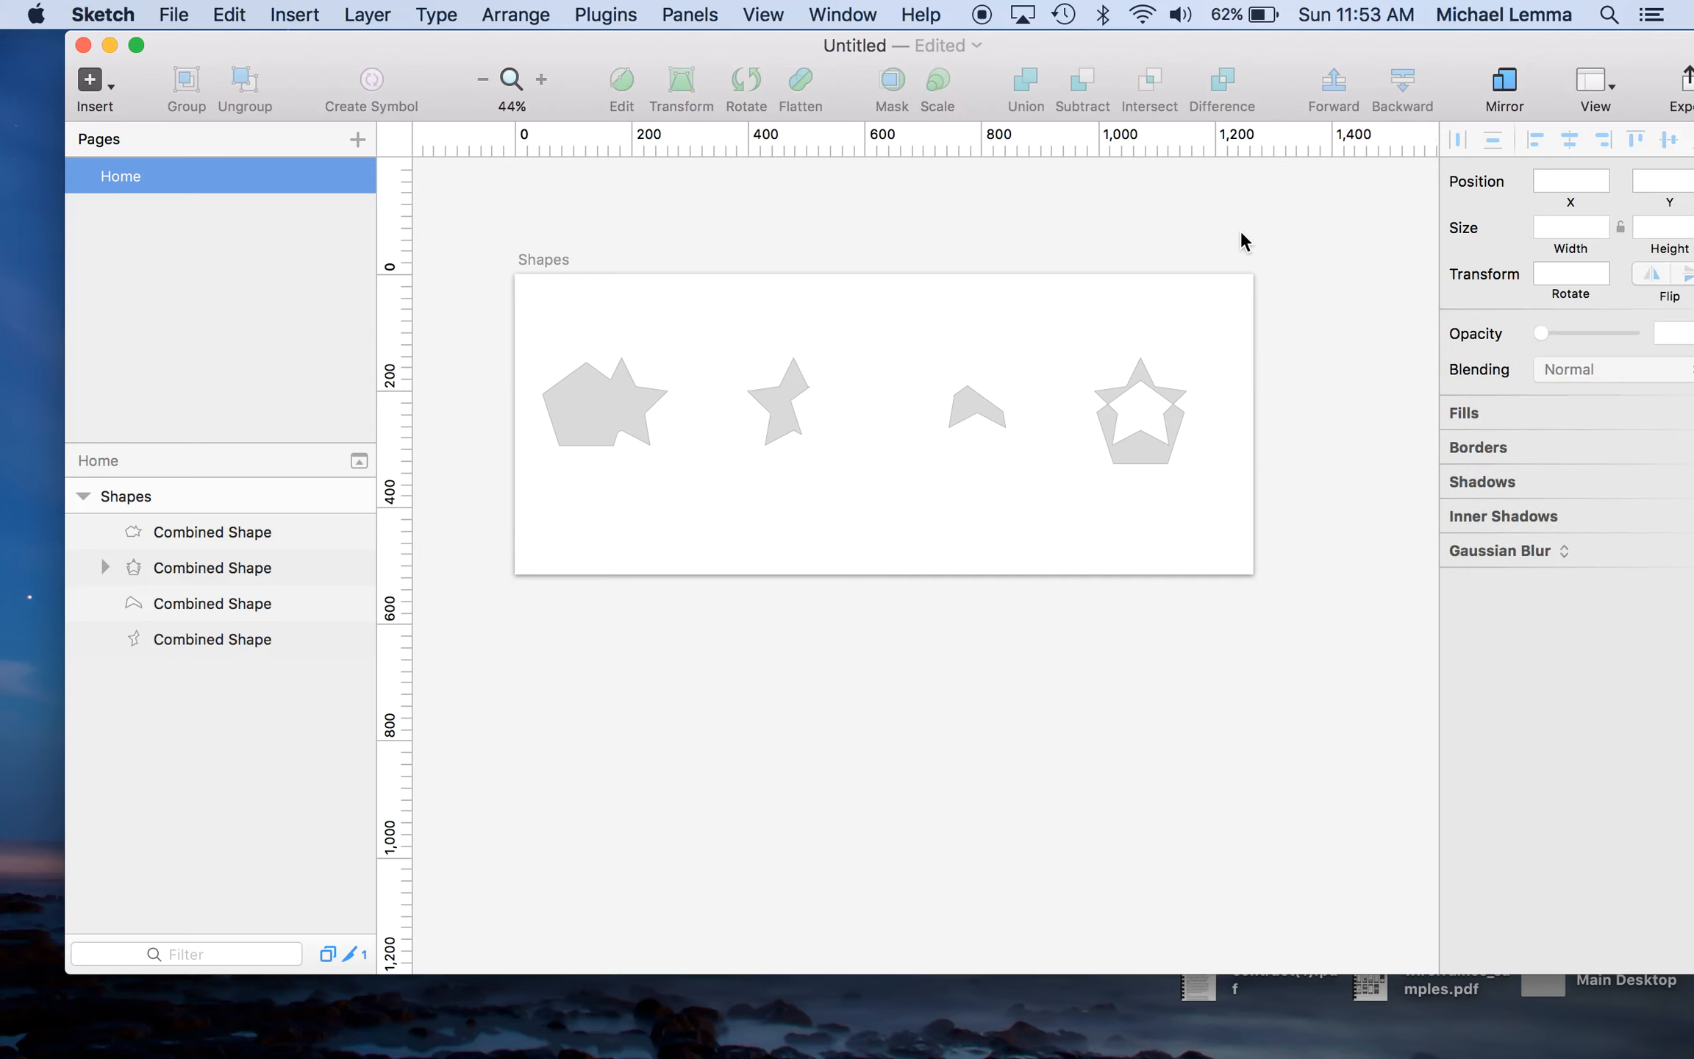
# Open Sketch Mirror and compare the Shapes artboard with its live preview on the connected iPhone.
pyautogui.moveTo(1464, 53); pyautogui.dragTo(1411, 42)
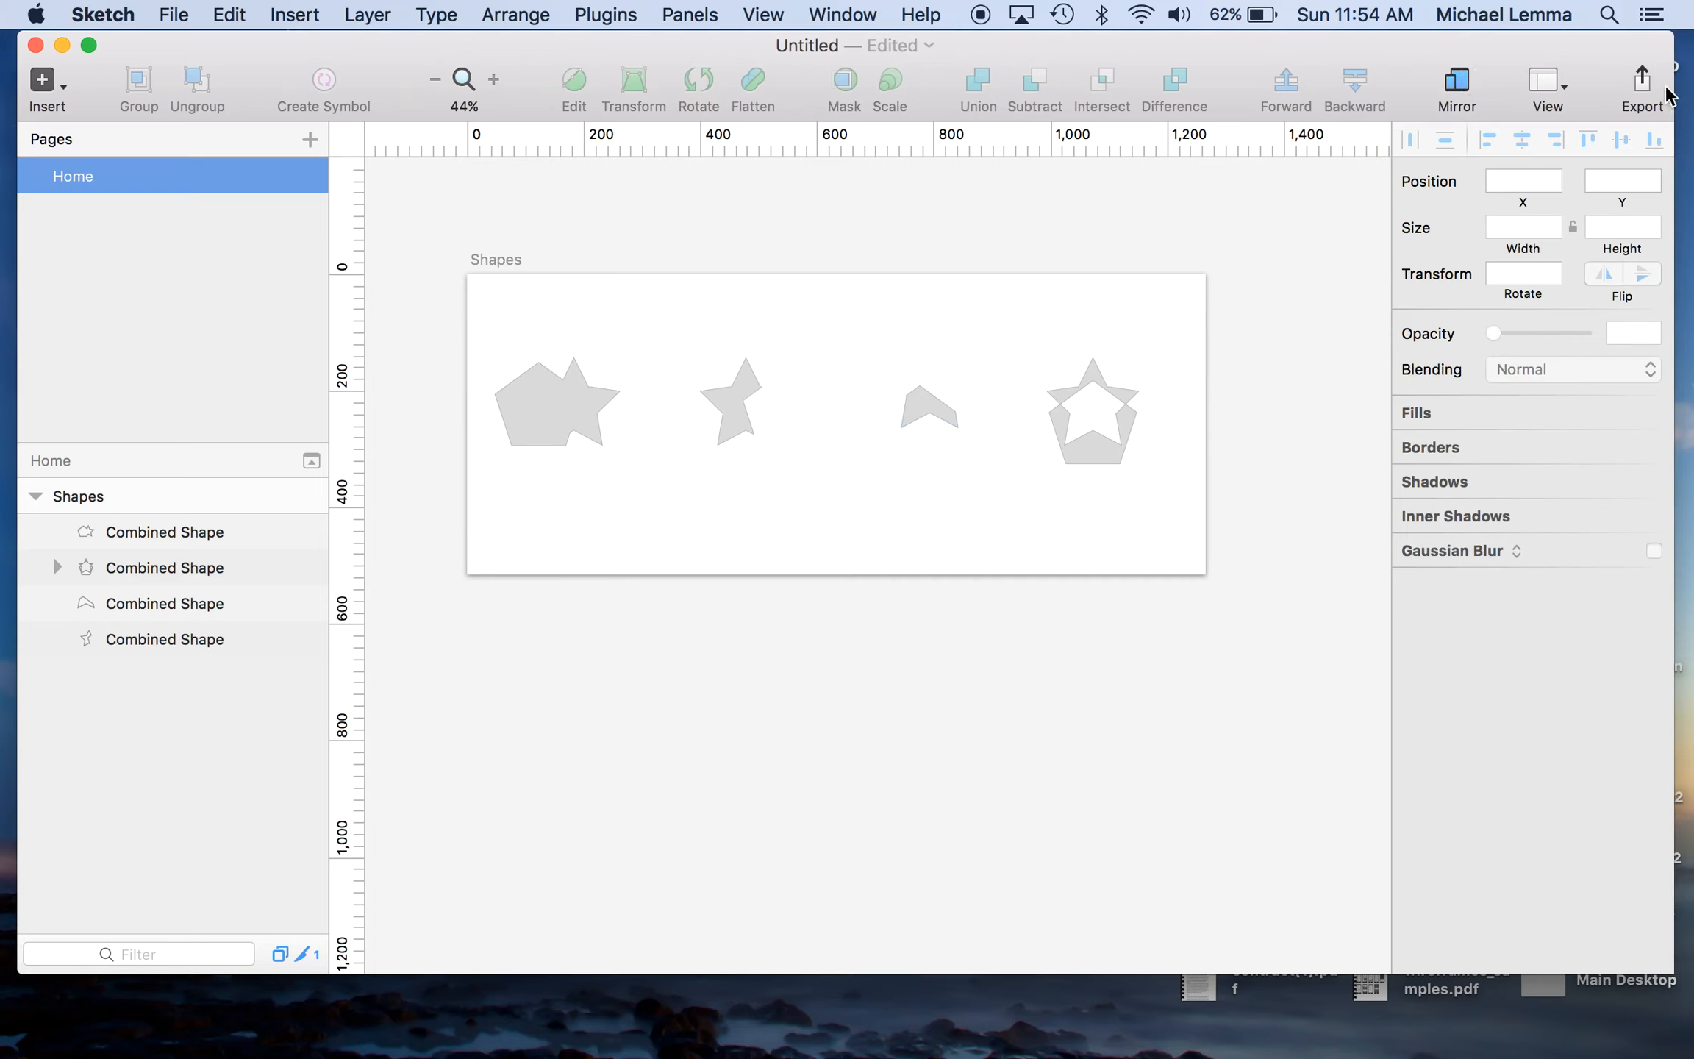
pyautogui.click(1450, 90)
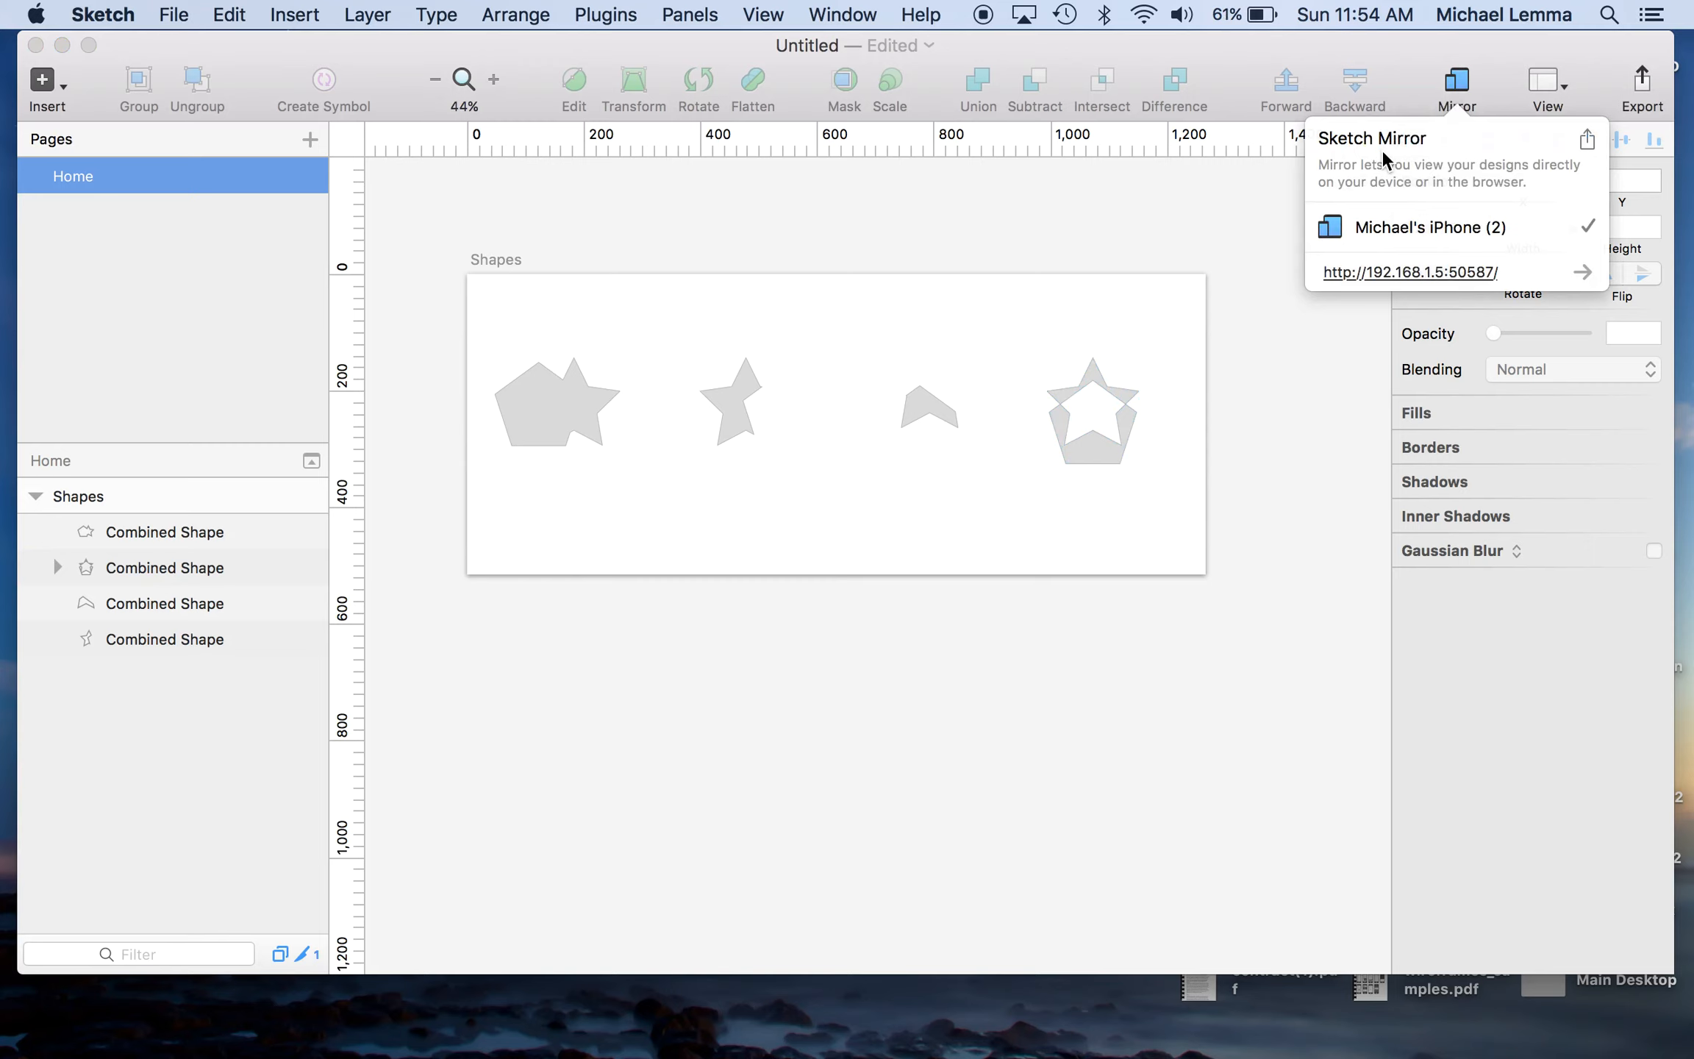
pyautogui.hotkey('ctrl', 'Right')
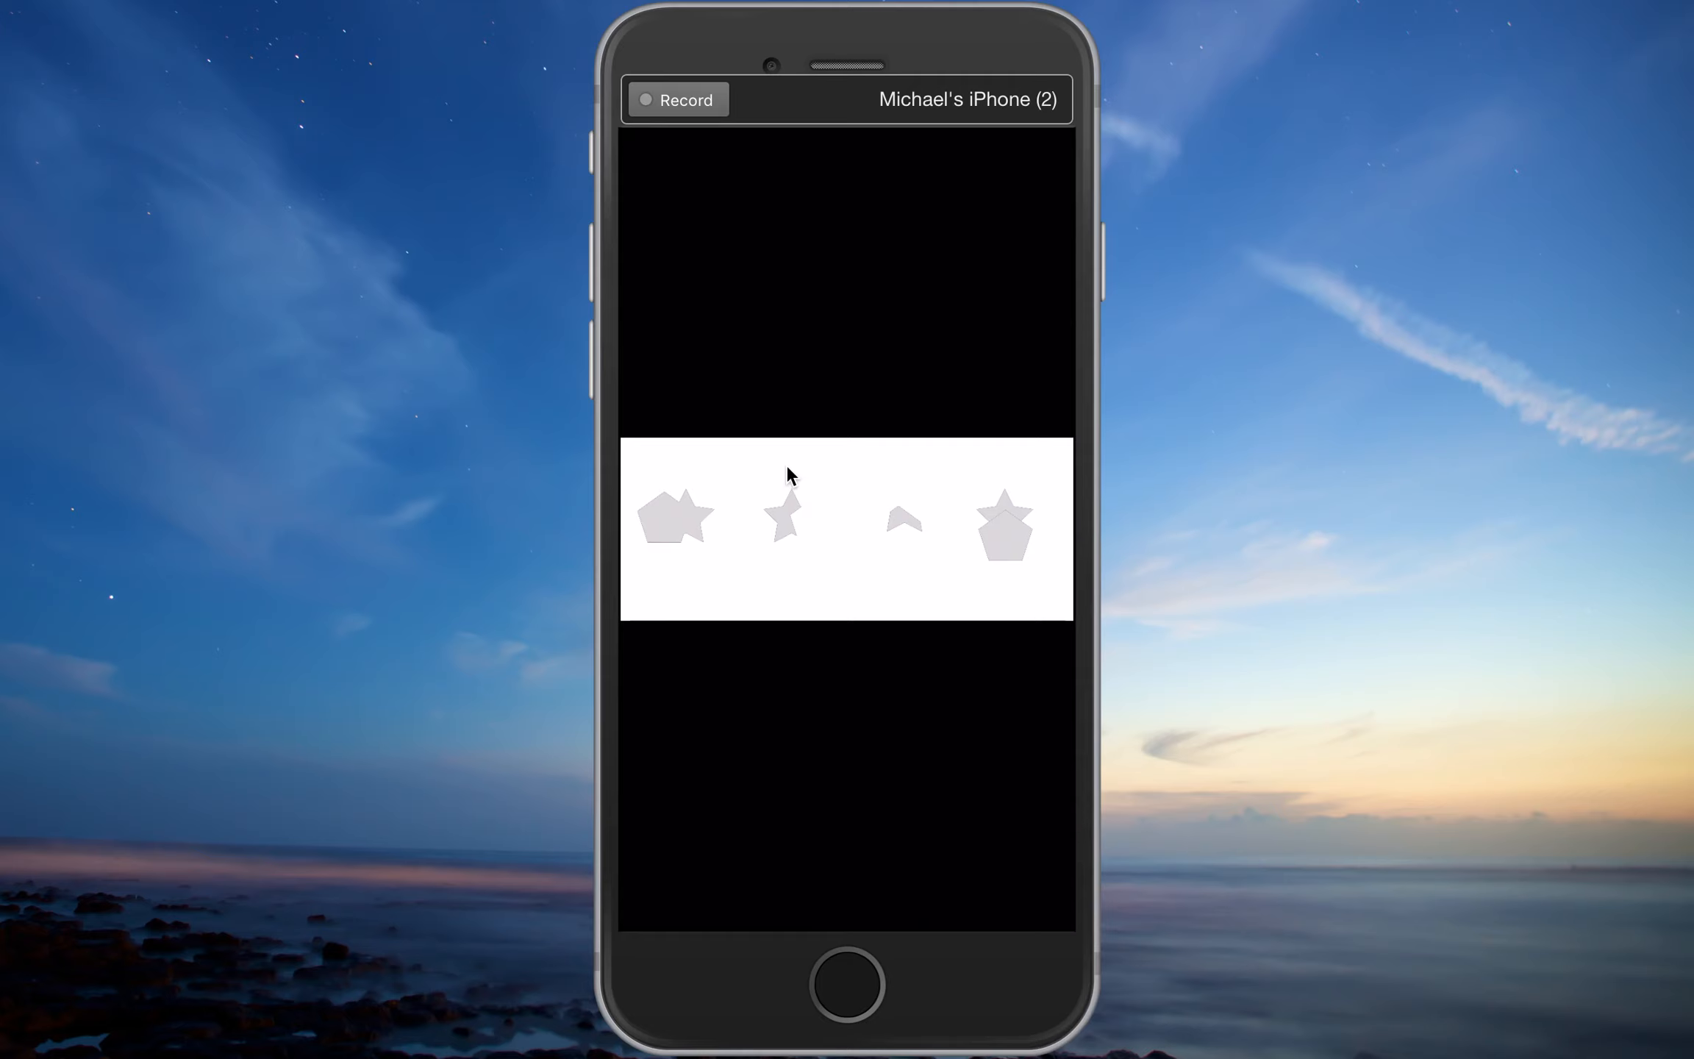
pyautogui.hotkey('ctrl', 'Left')
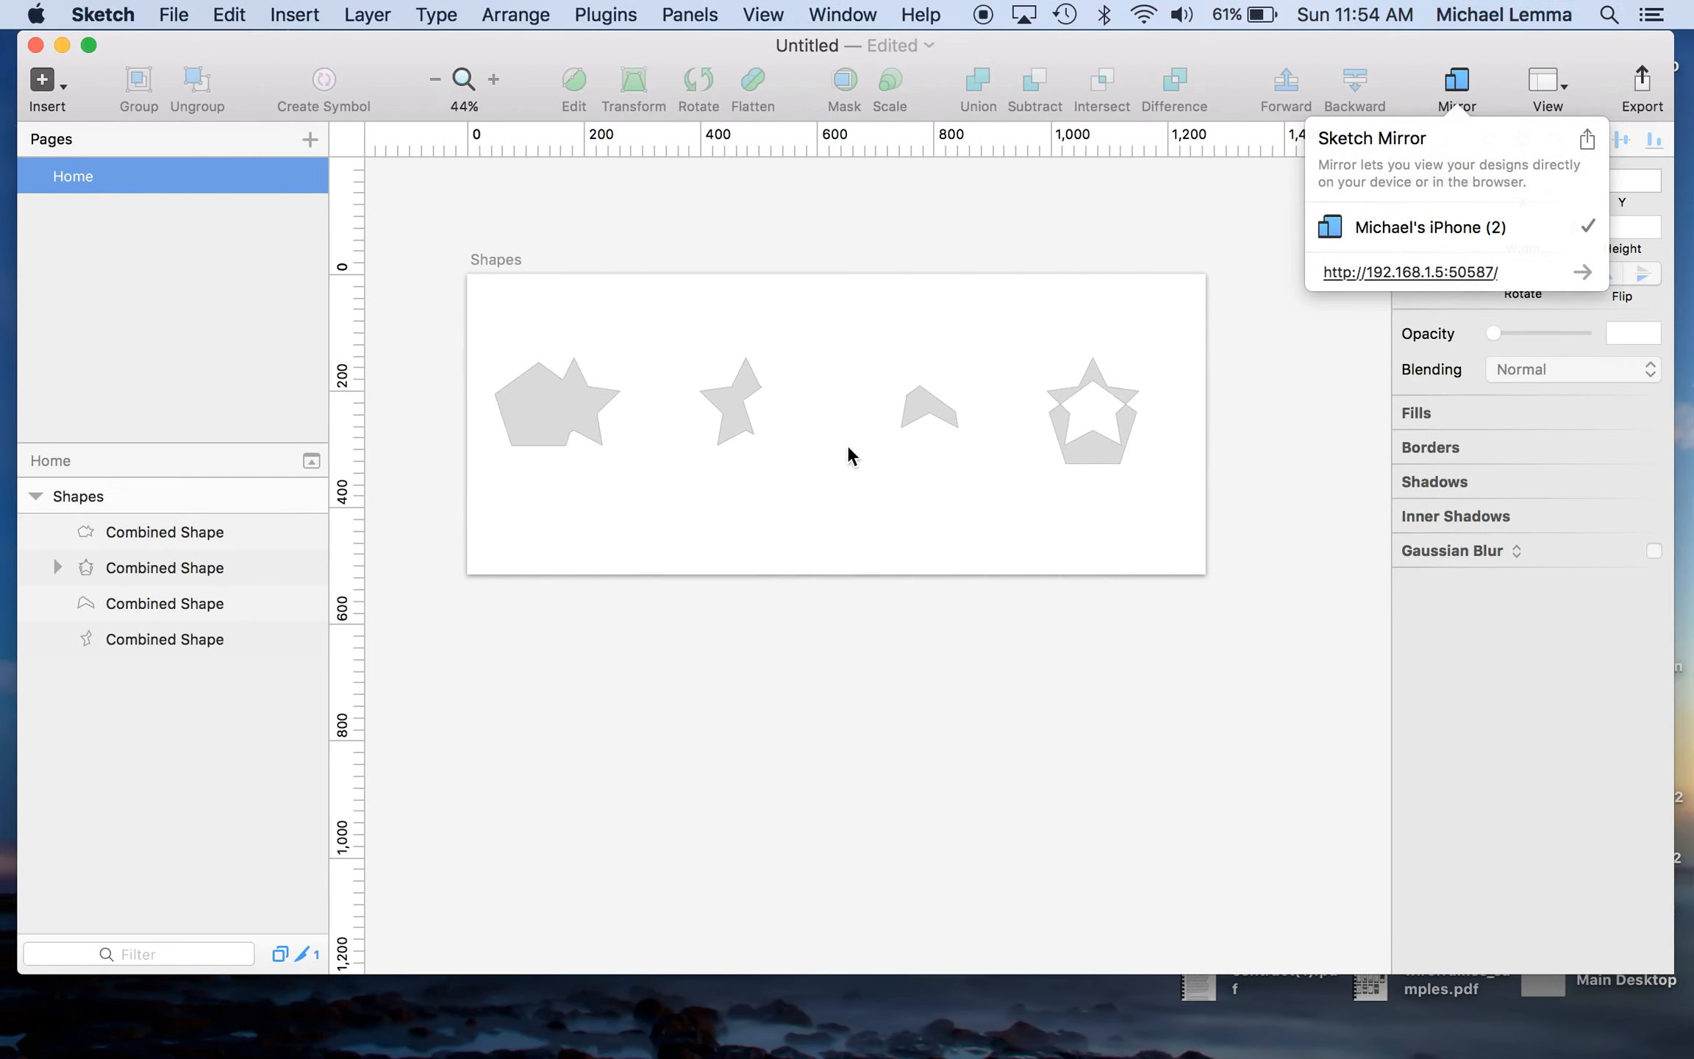
pyautogui.click(912, 199)
pyautogui.hotkey('ctrl', 'Right')
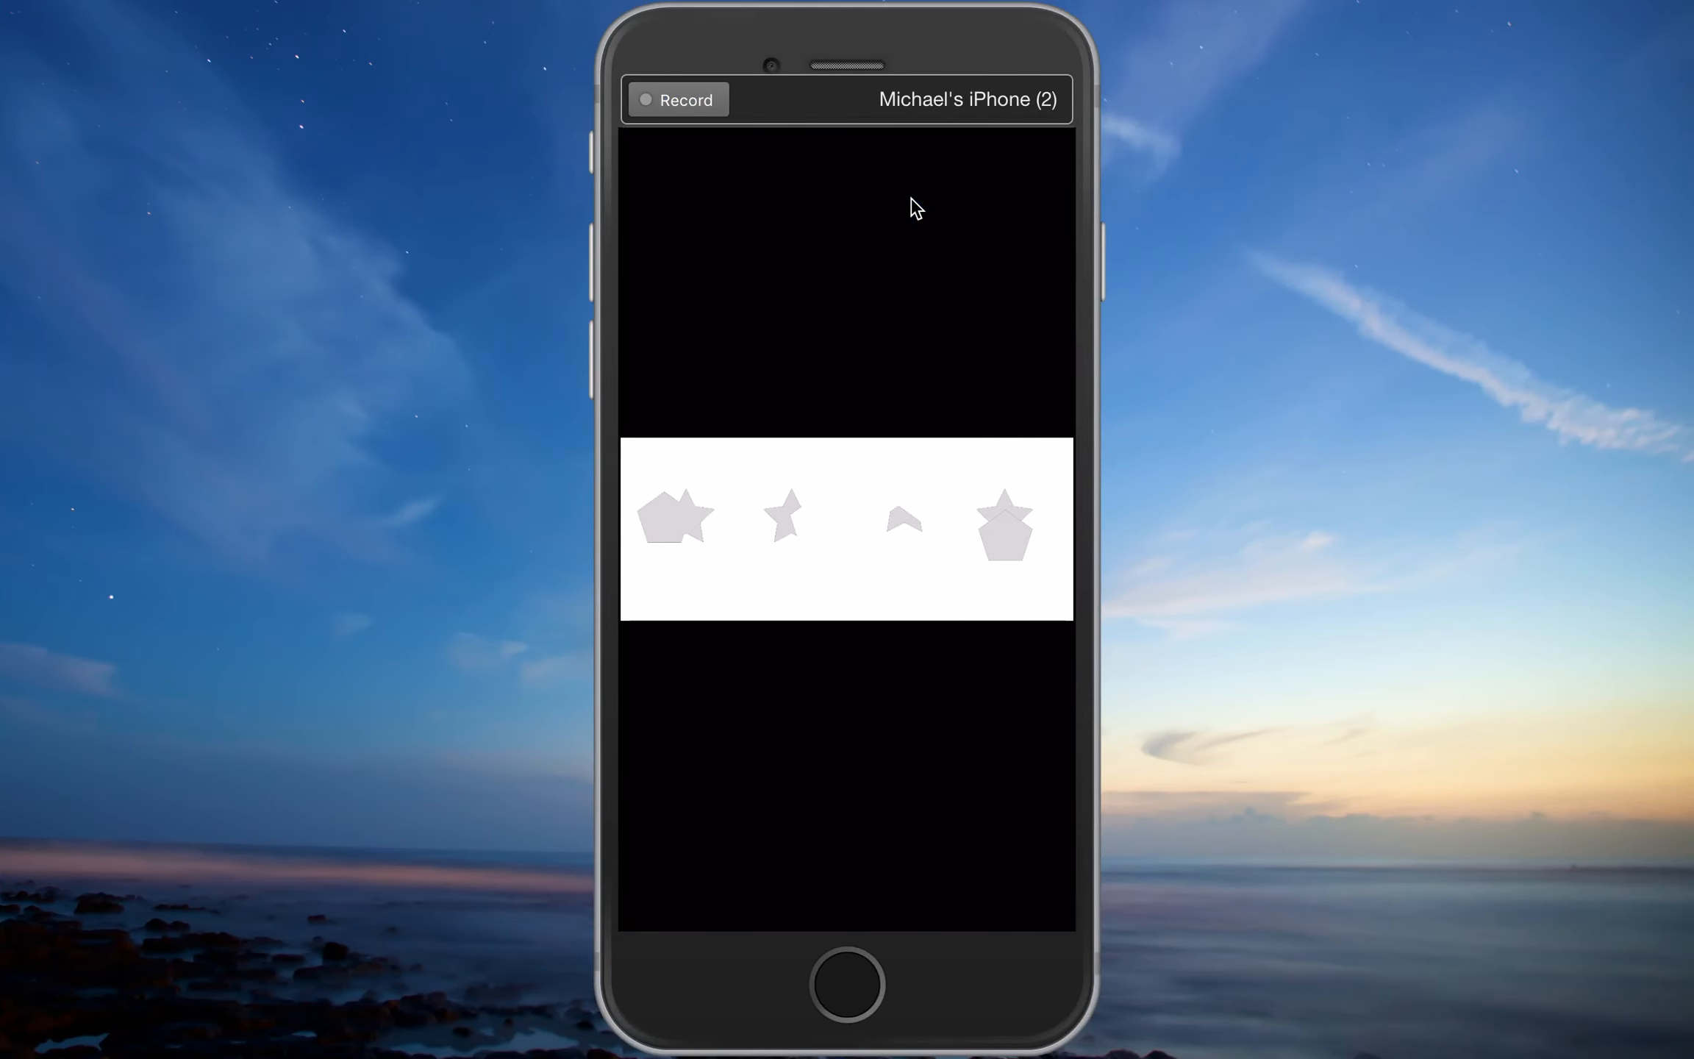
pyautogui.hotkey('ctrl', 'Left')
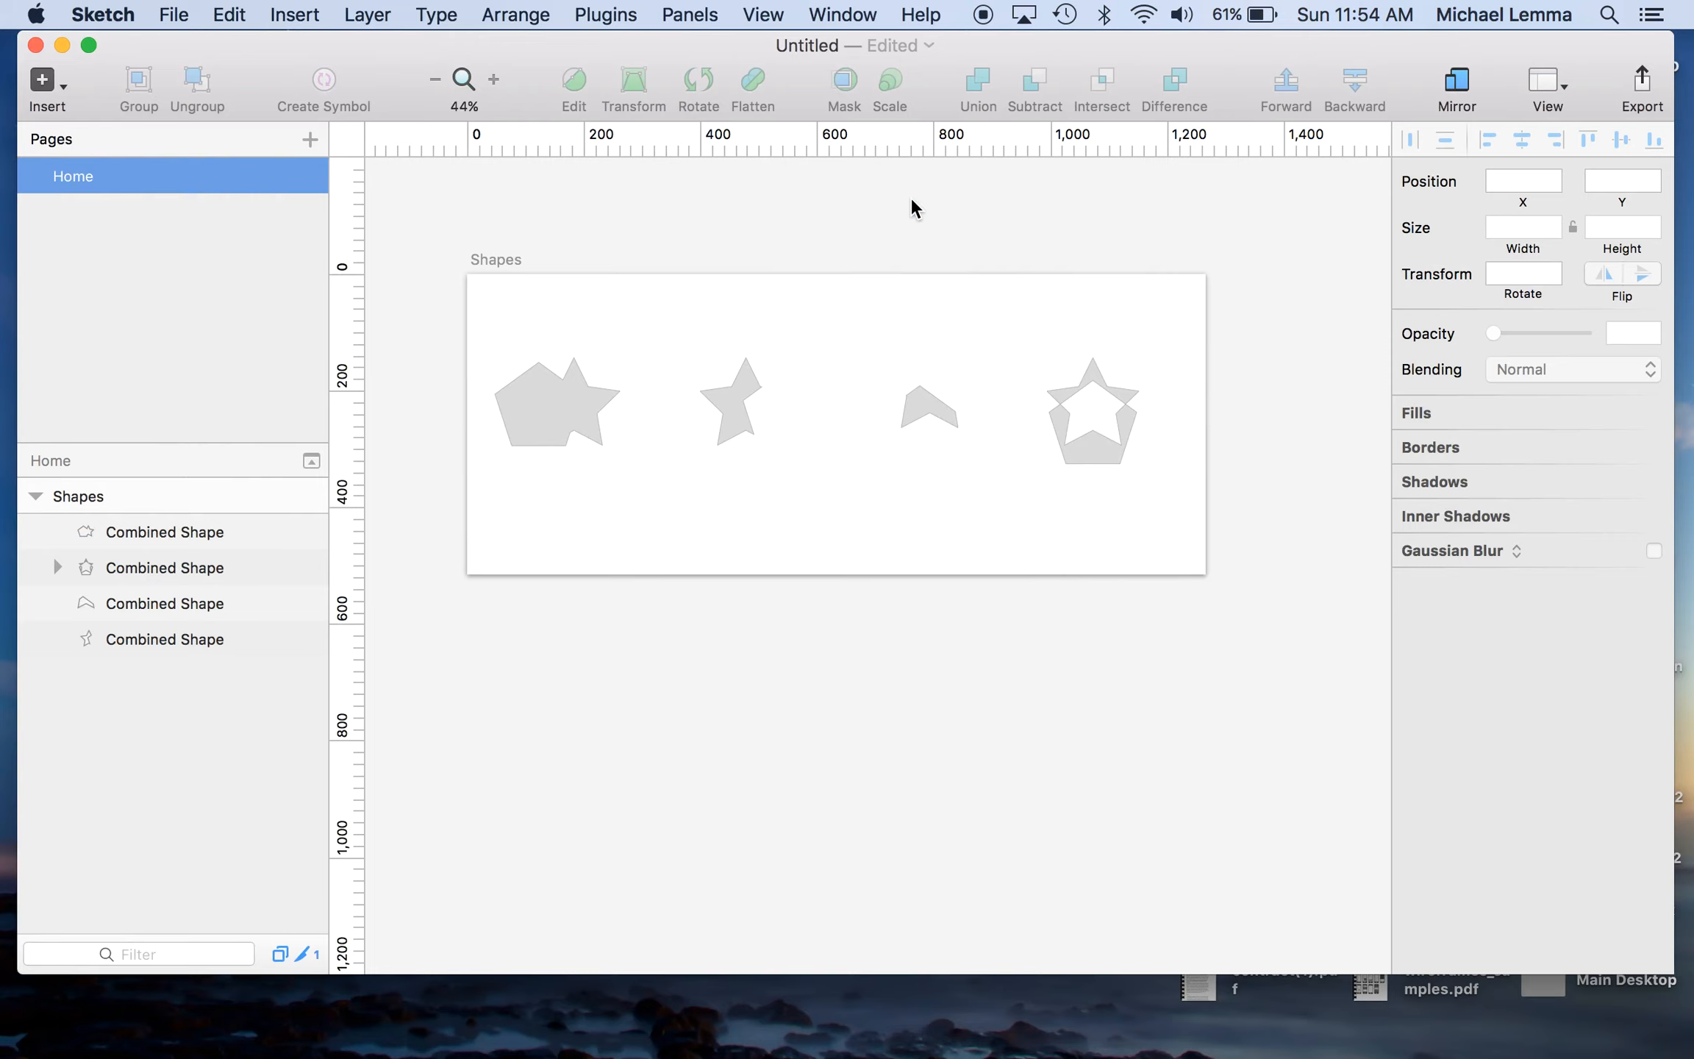
pyautogui.hotkey('ctrl', 'Right')
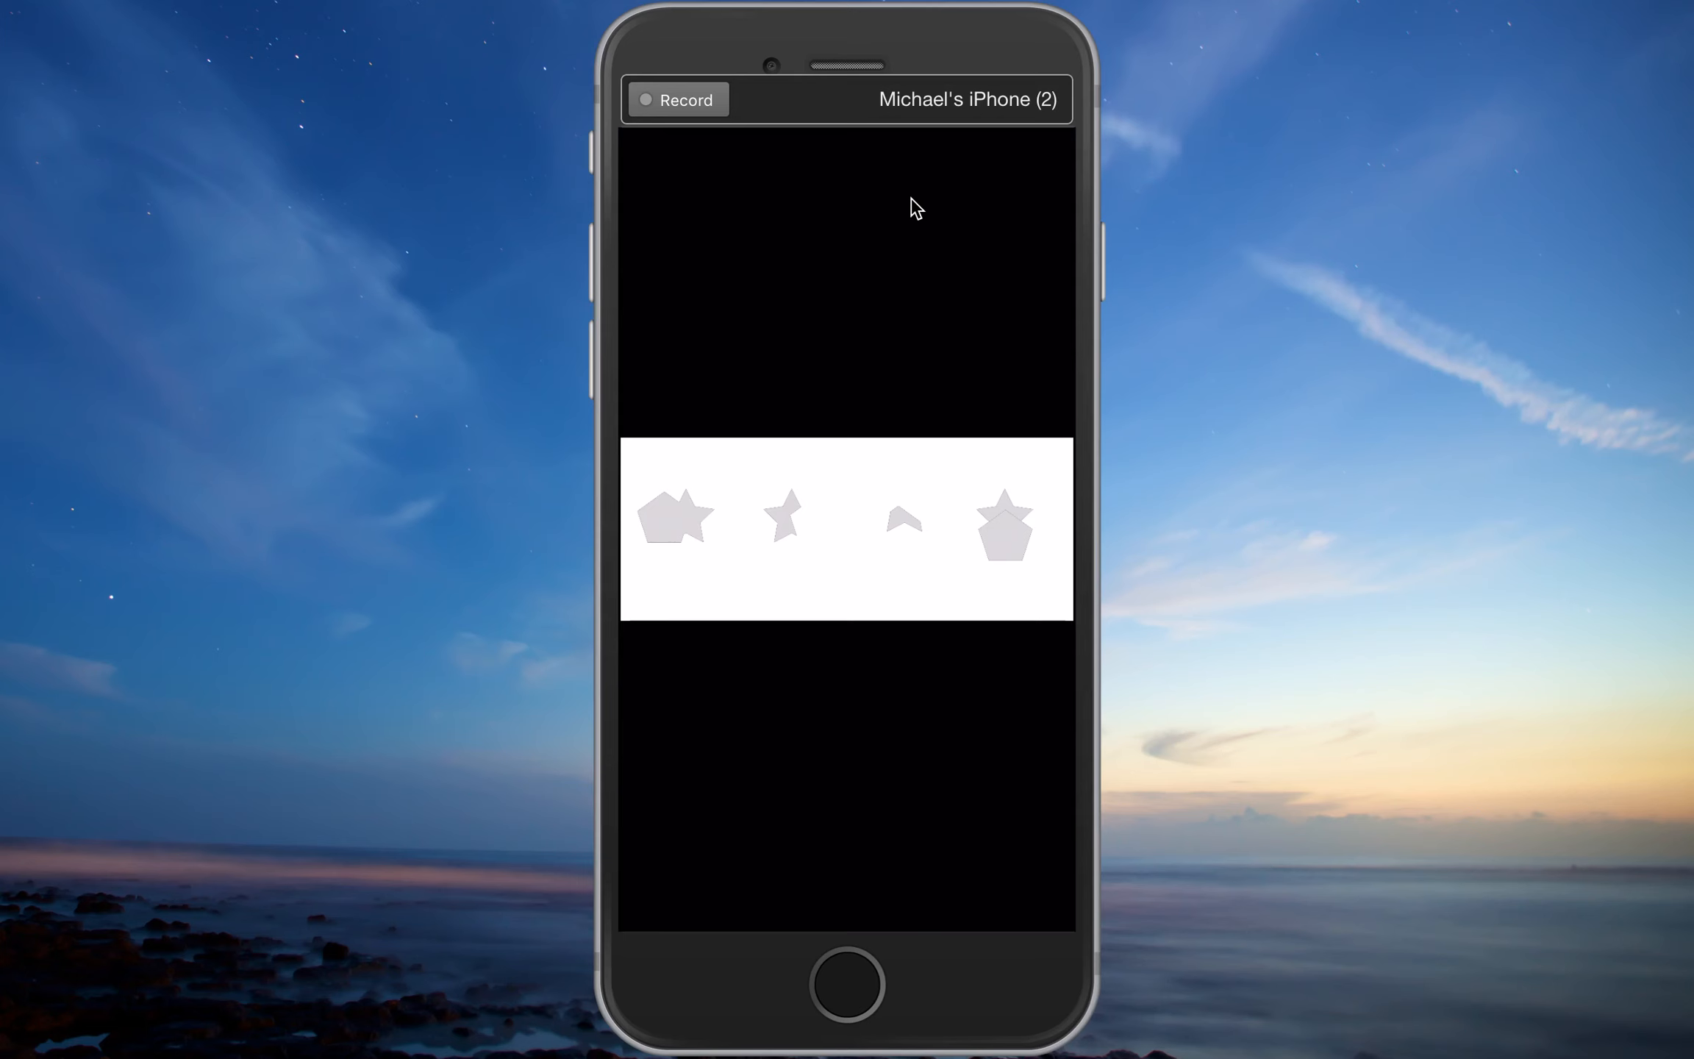
pyautogui.hotkey('ctrl', 'Left')
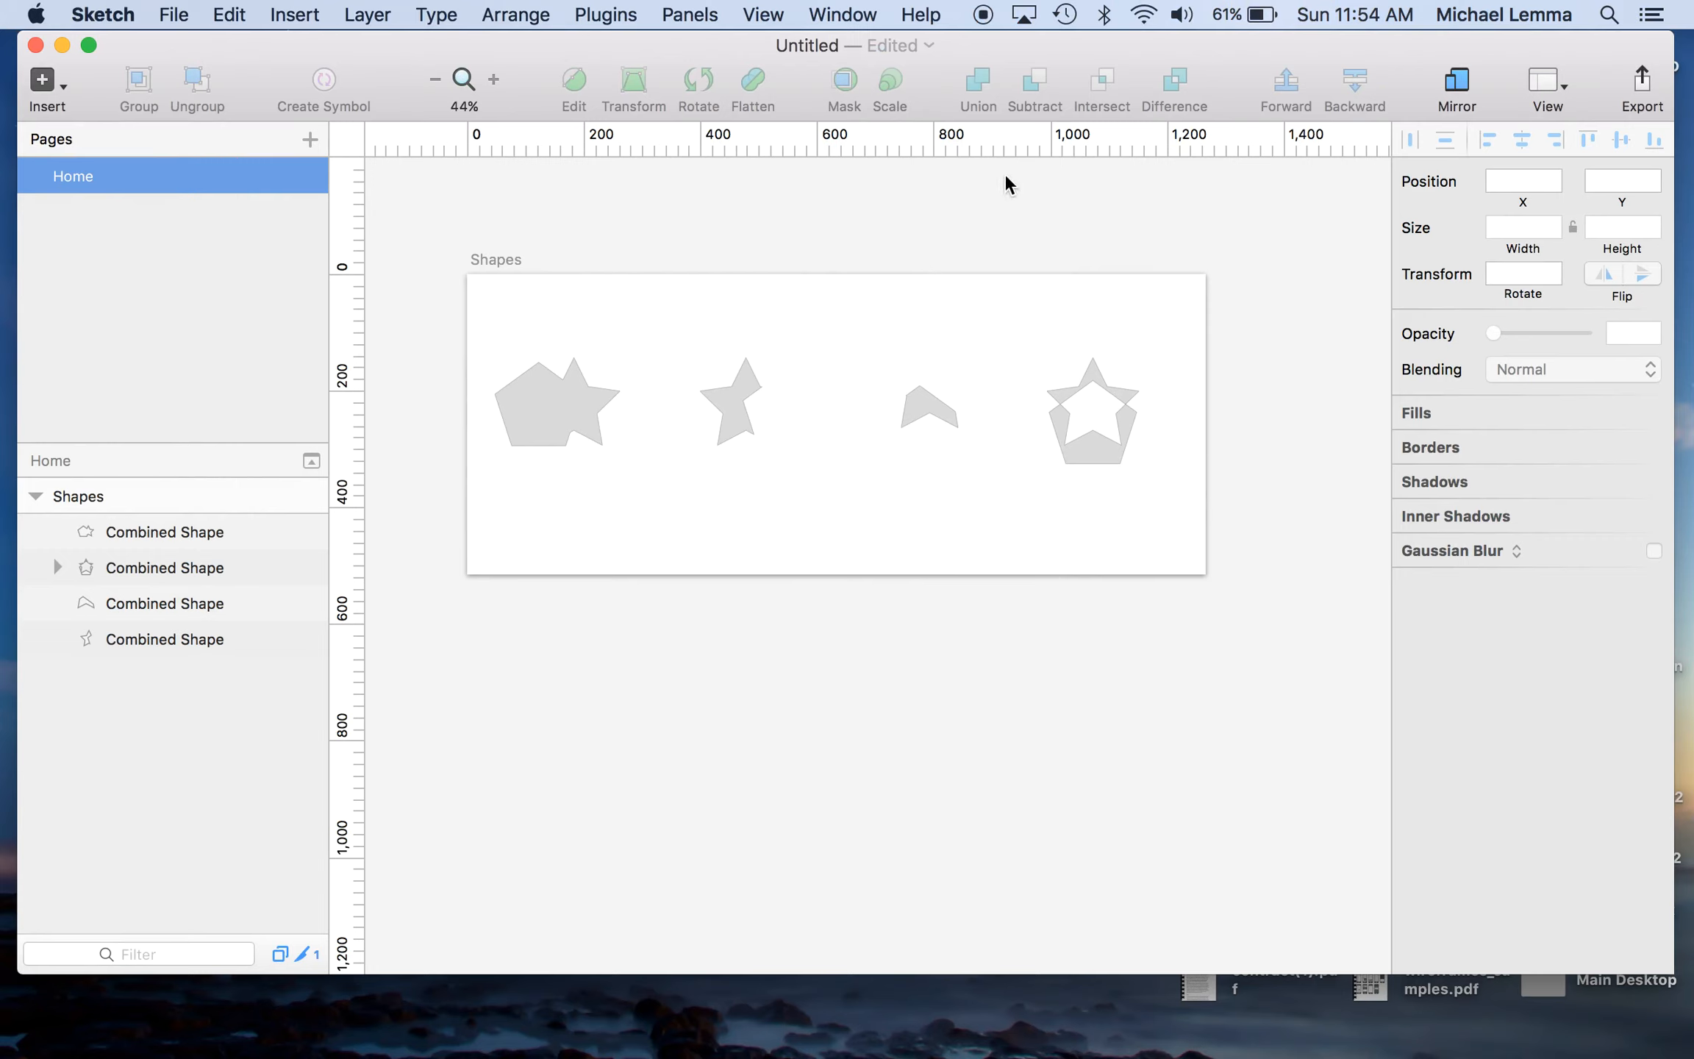
# Turn off the pixel display and check the remaining ruler, grid and layout view options.
pyautogui.click(1553, 82)
pyautogui.click(1555, 87)
pyautogui.click(1550, 82)
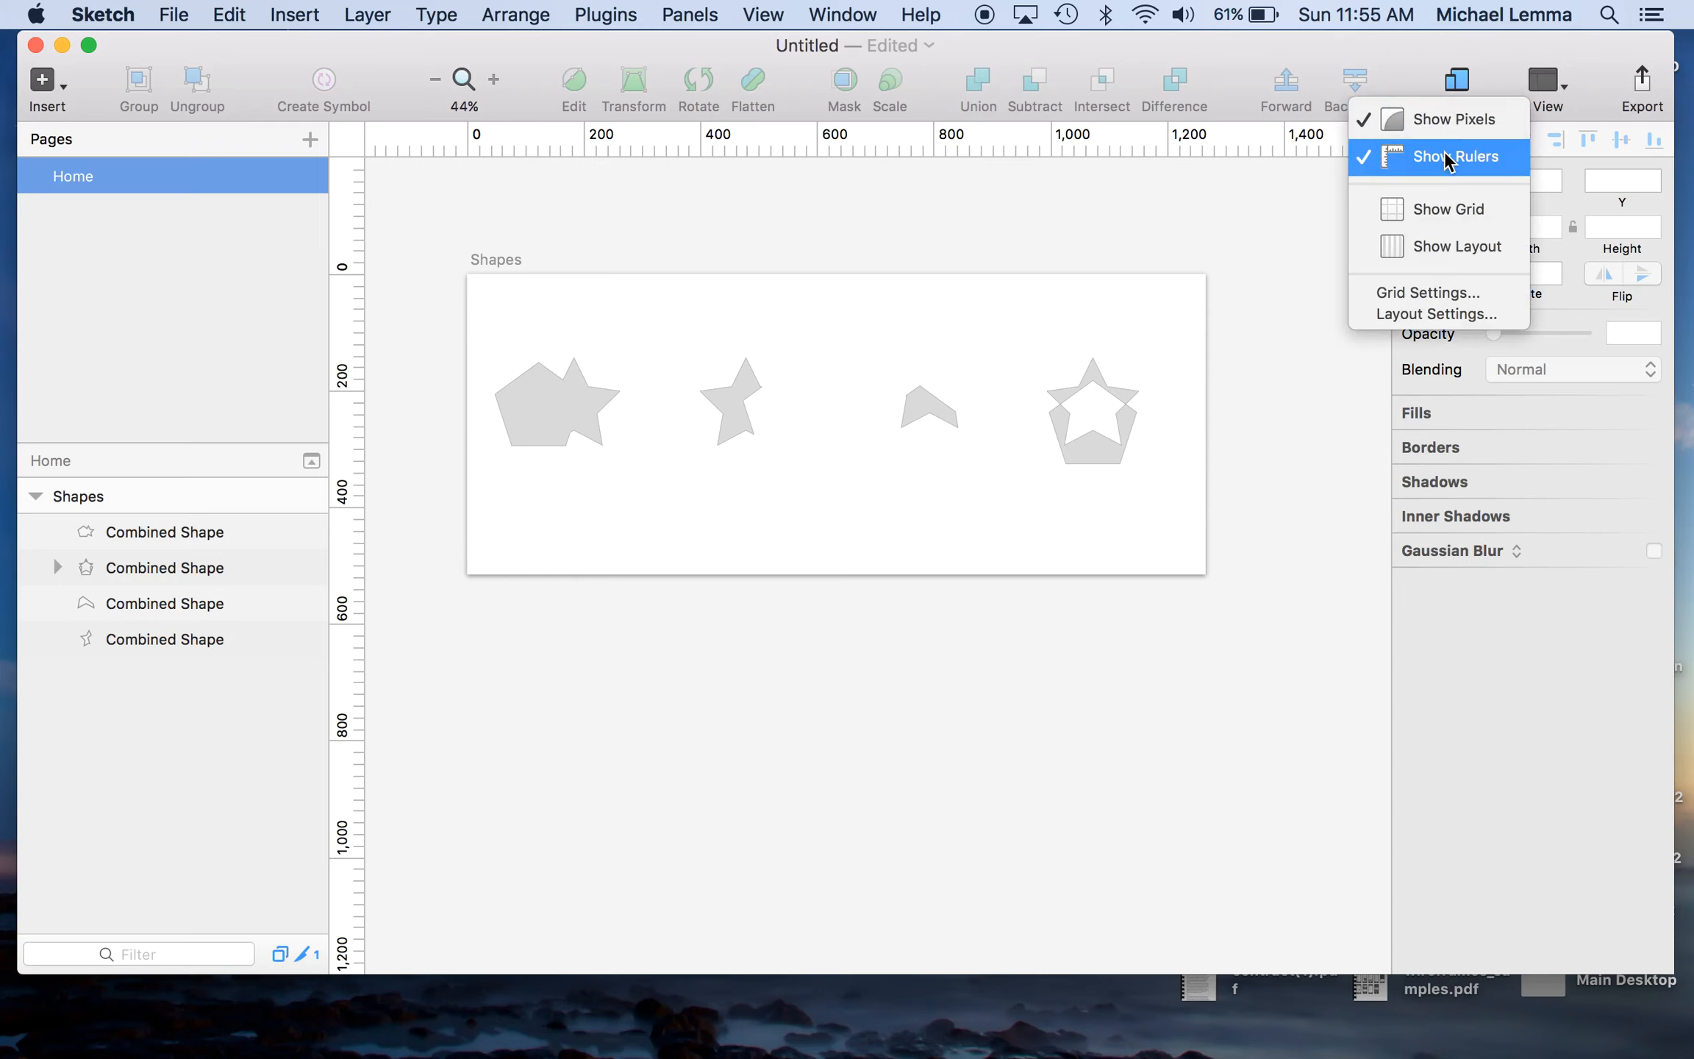
pyautogui.click(1437, 118)
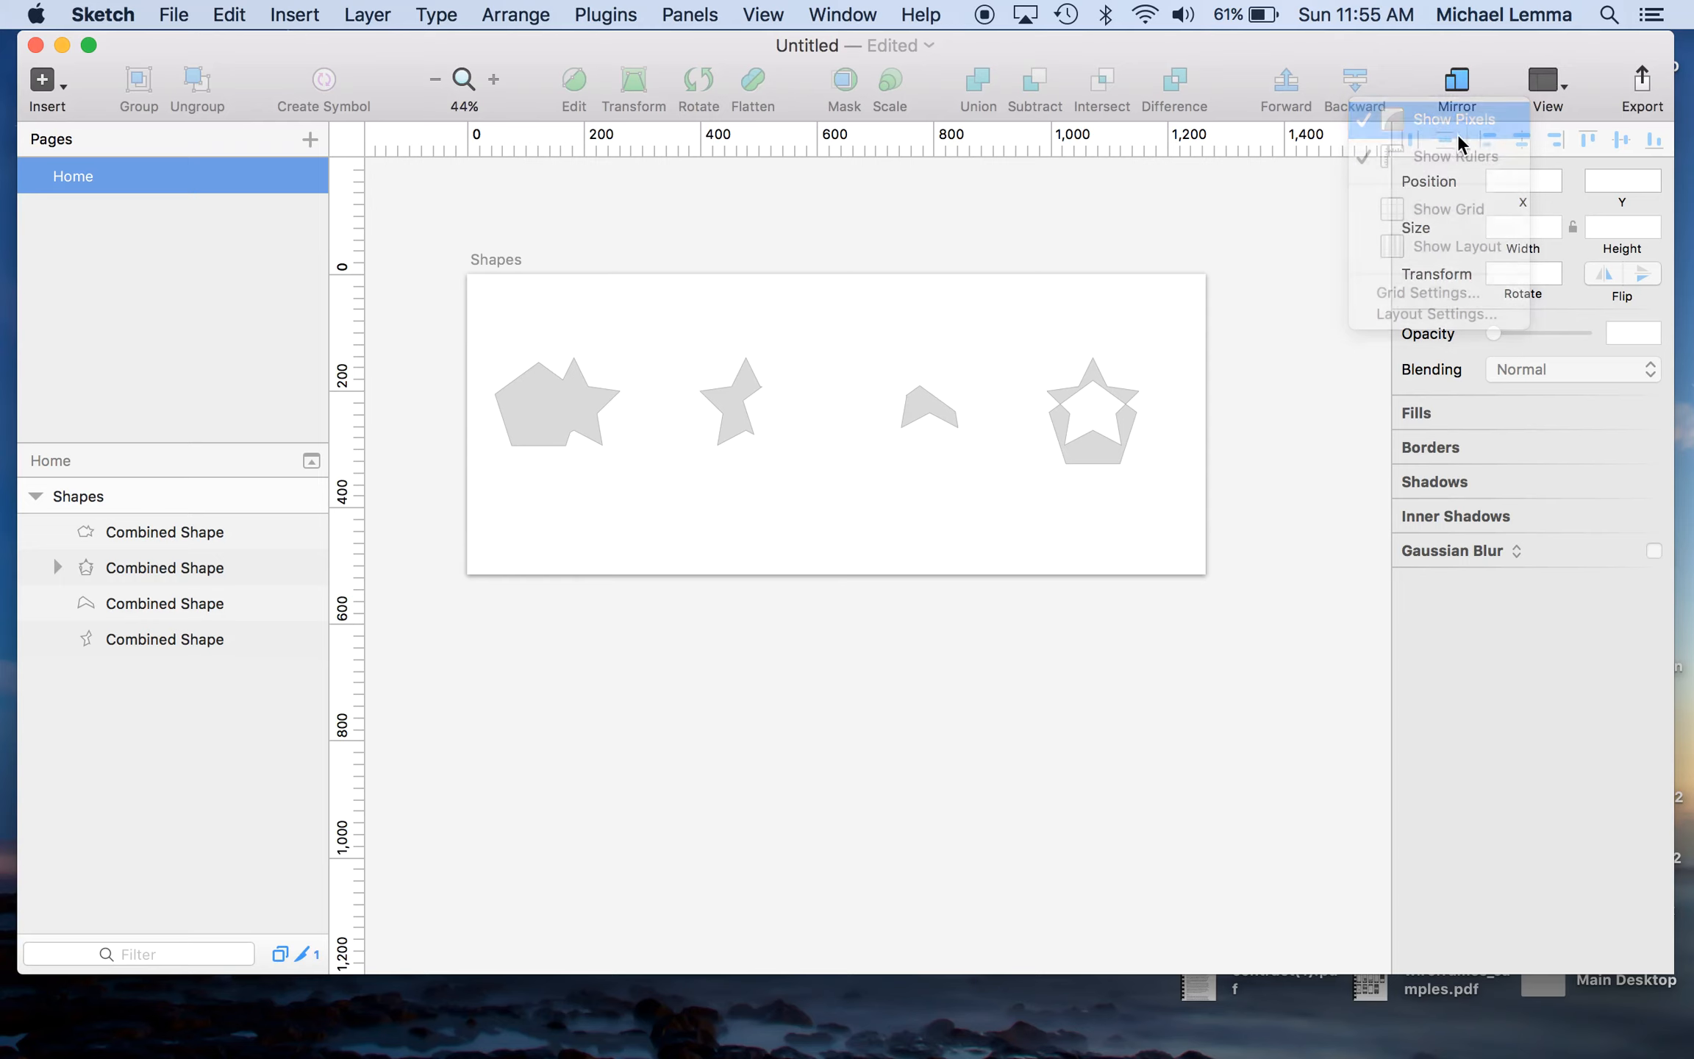
pyautogui.click(1550, 83)
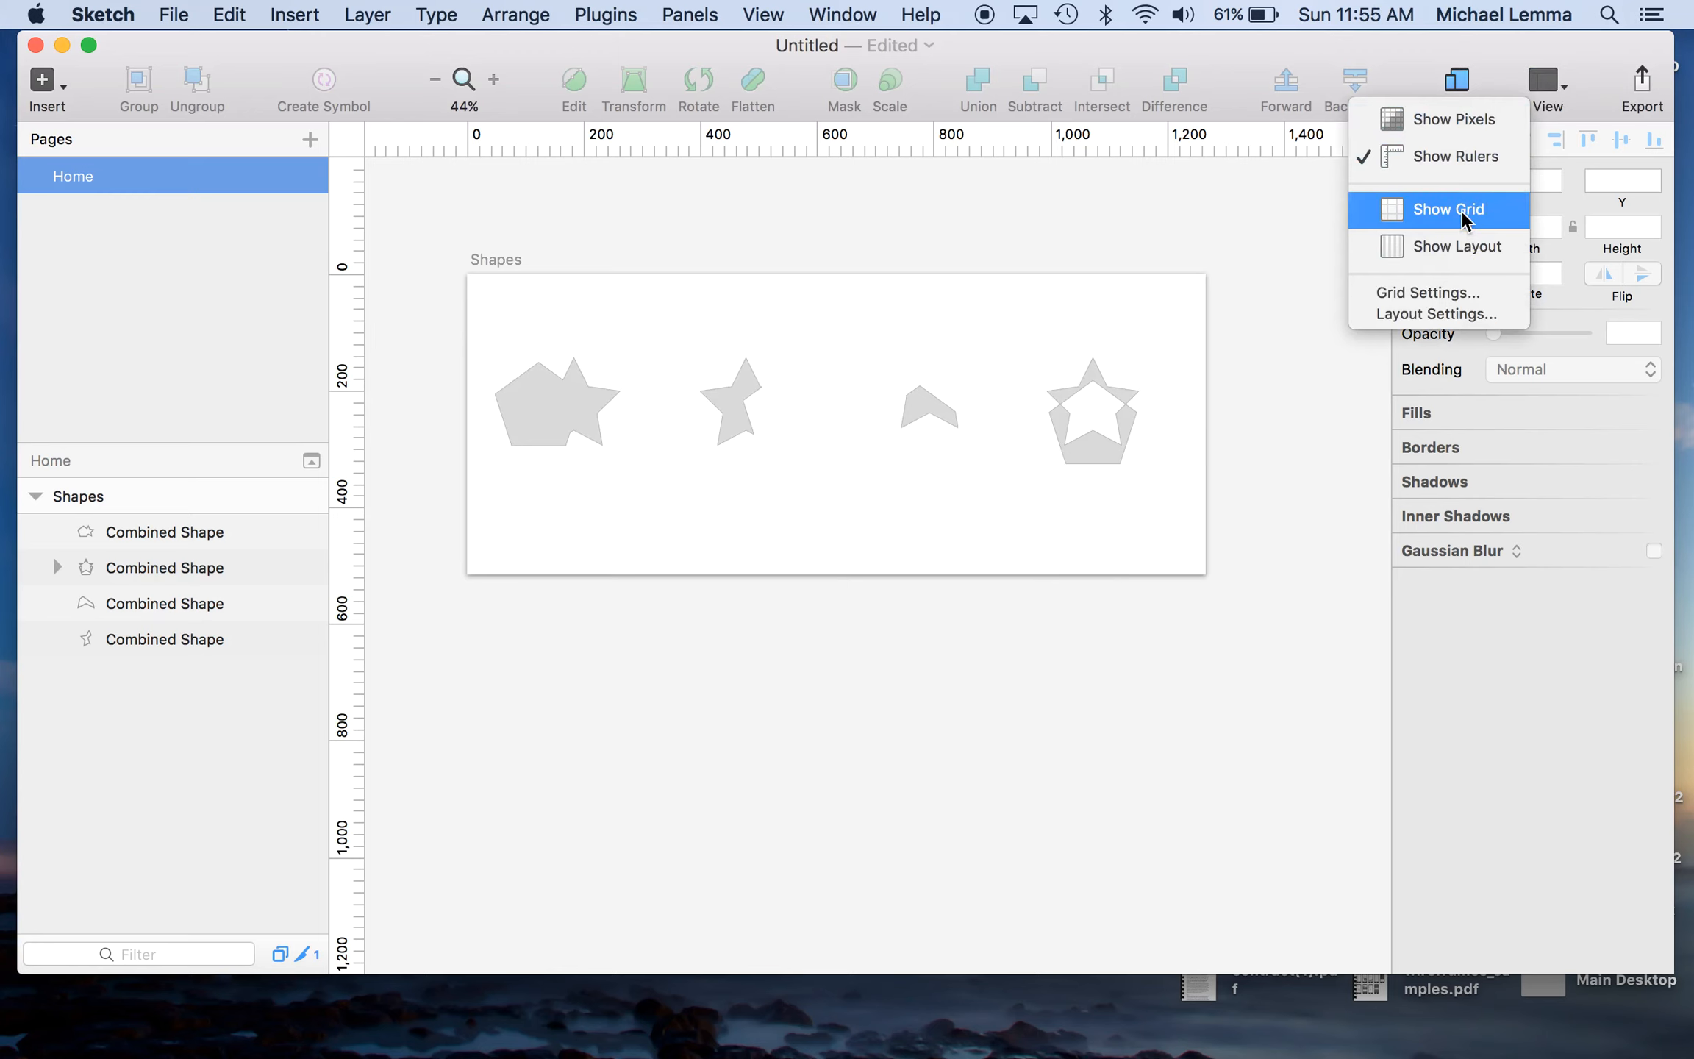
pyautogui.click(1511, 77)
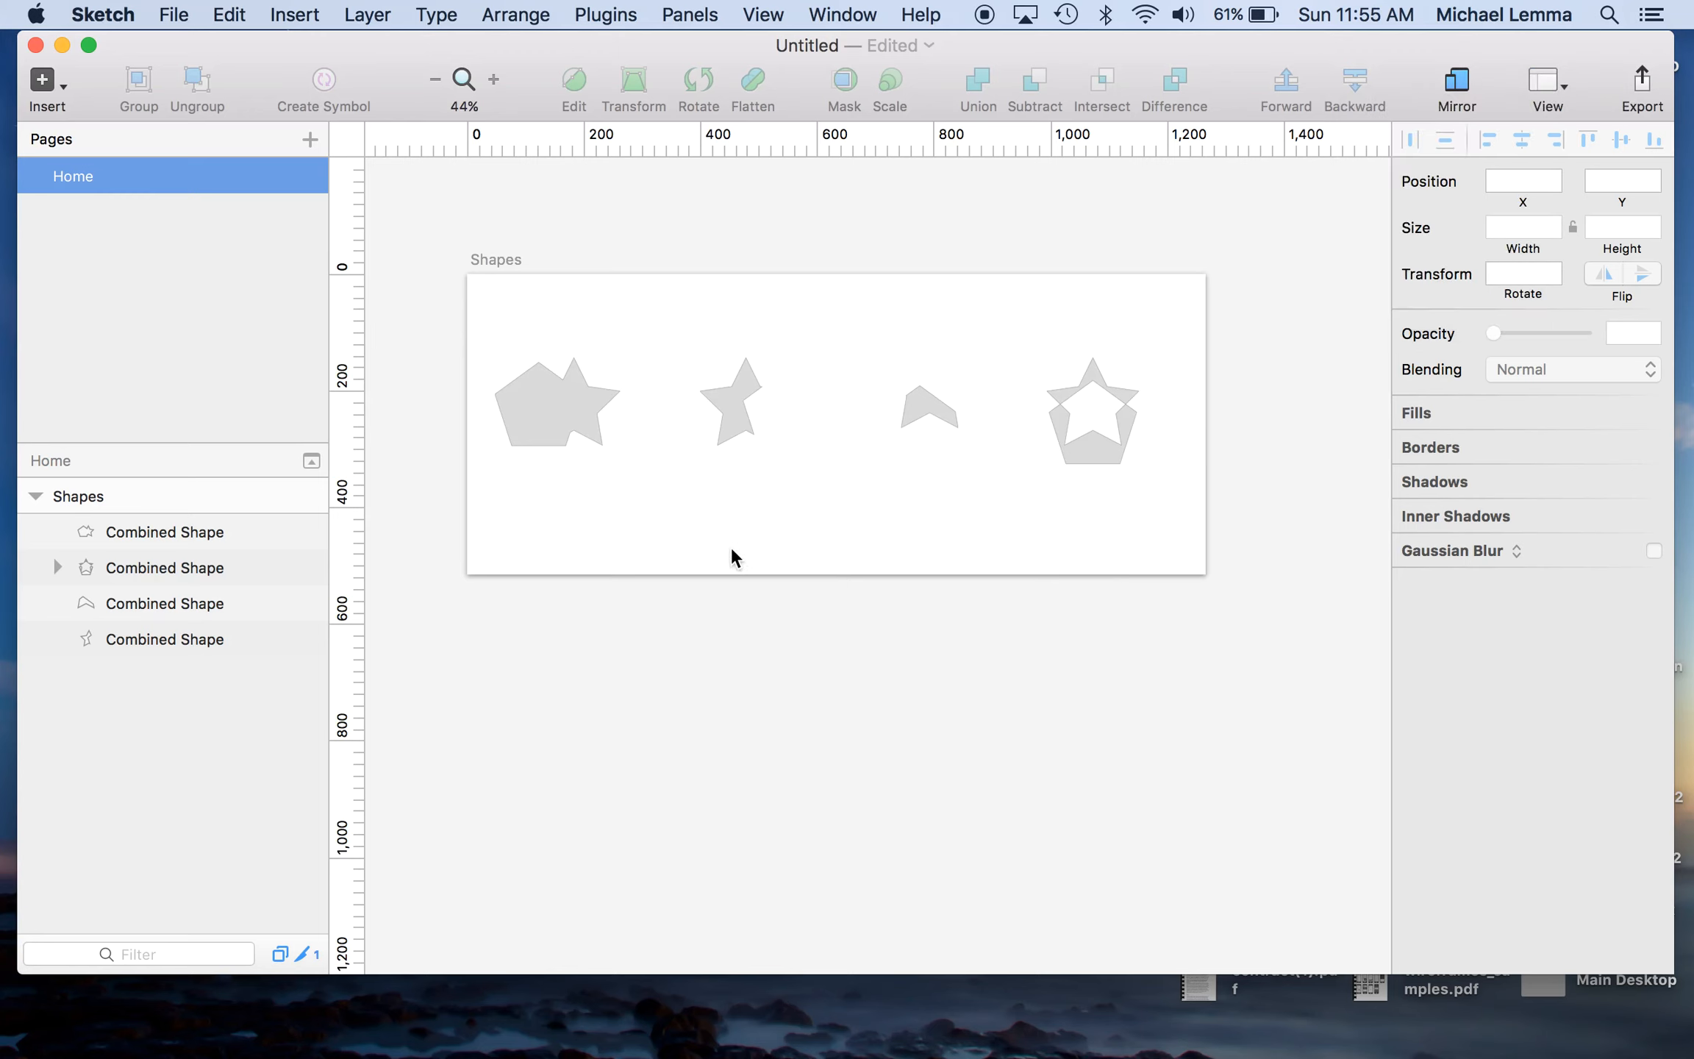
# Turn on the pixel display and inspect the lower-left edge of the subtracted star close up.
pyautogui.scroll(5, 731, 550)
pyautogui.scroll(5, 731, 550)
pyautogui.scroll(15, 680, 387)
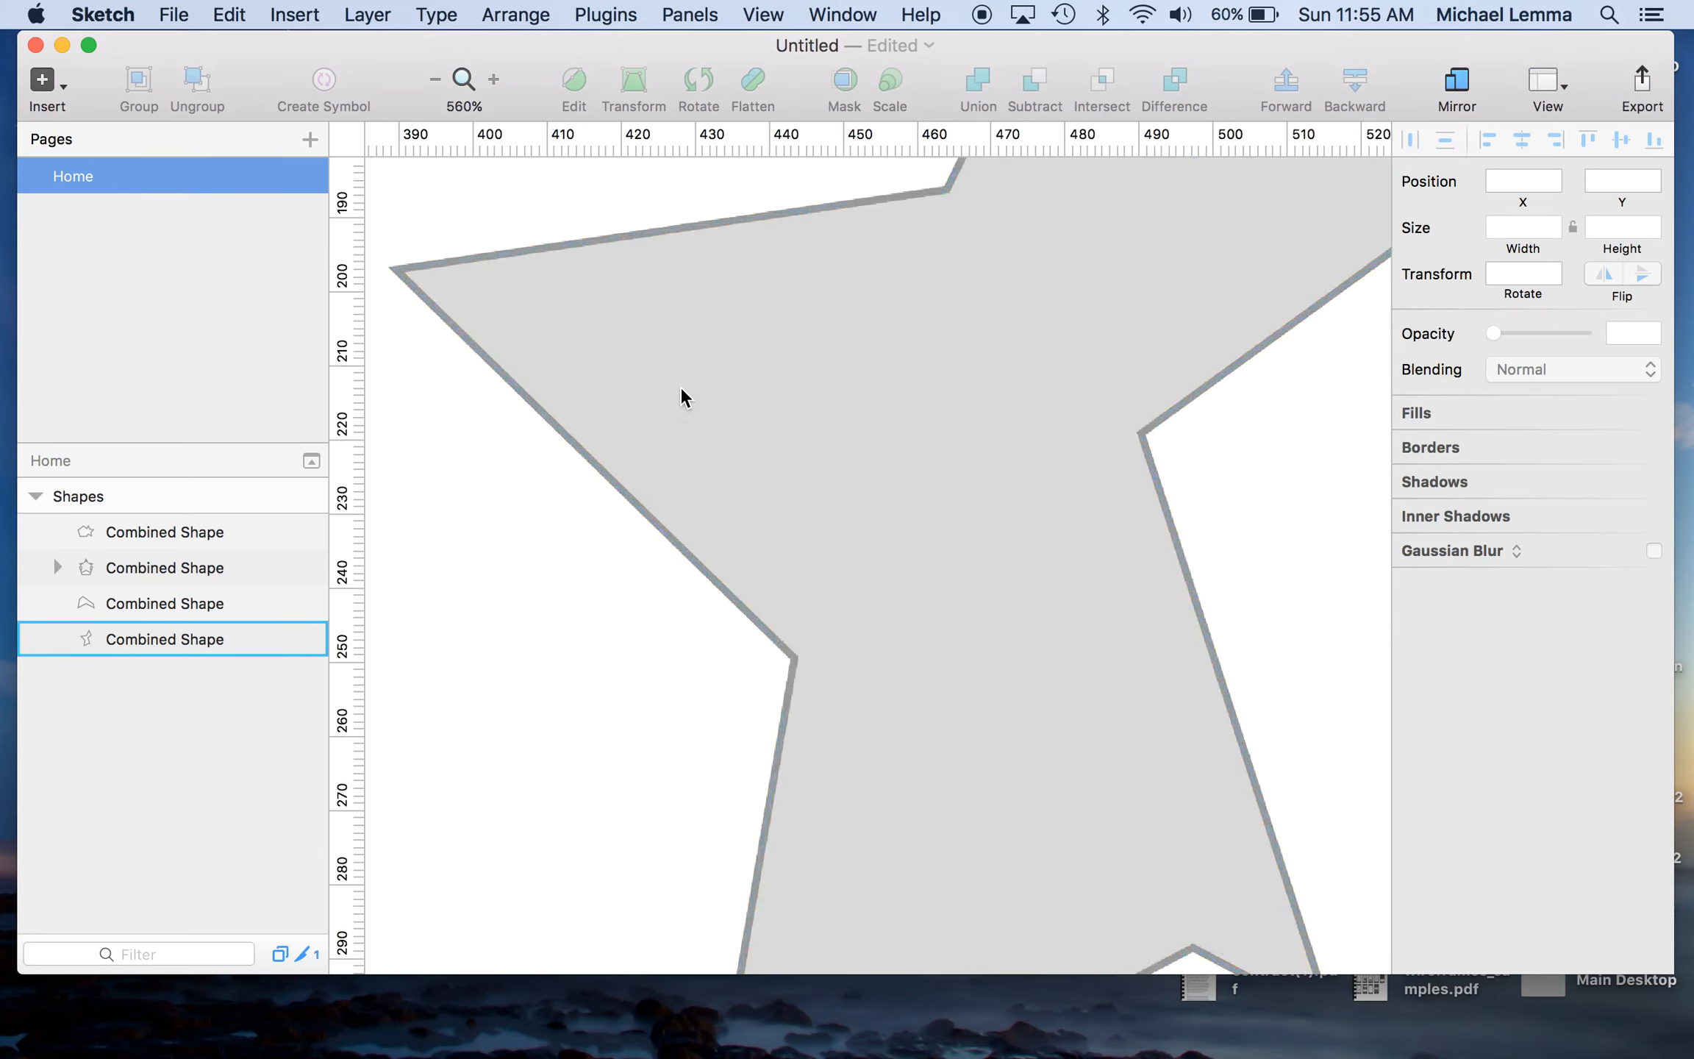
pyautogui.scroll(-2, 681, 387)
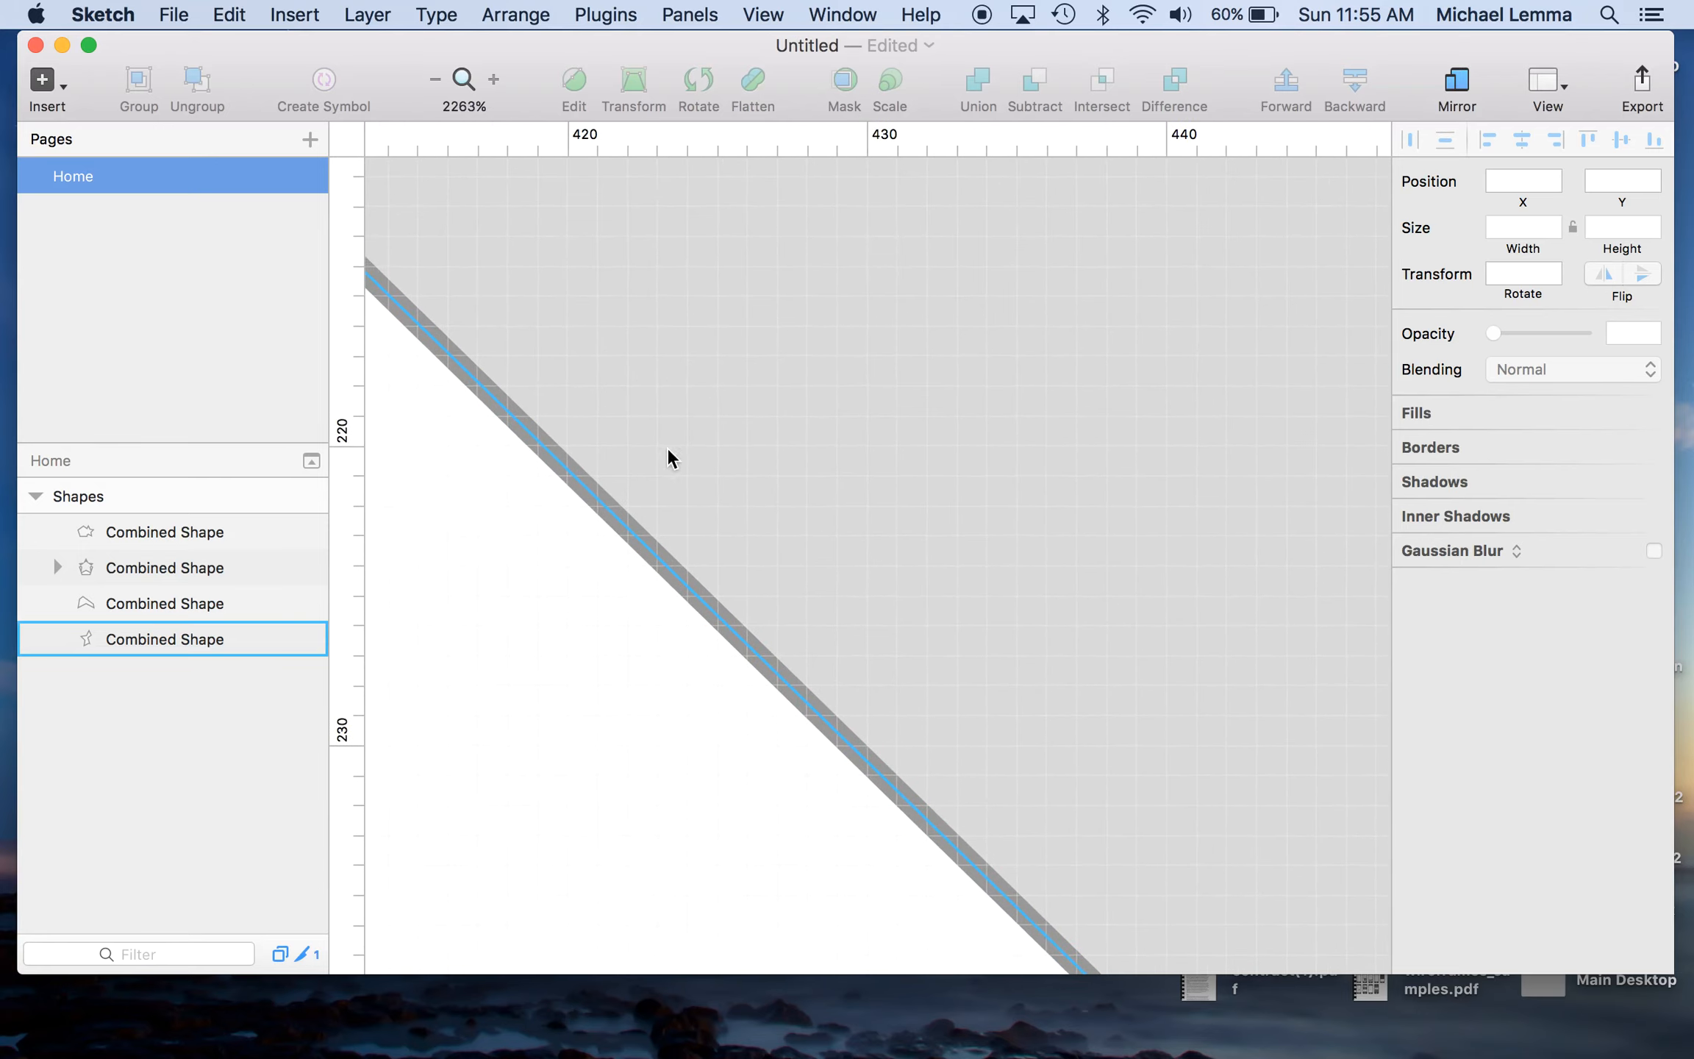
pyautogui.scroll(4, 618, 581)
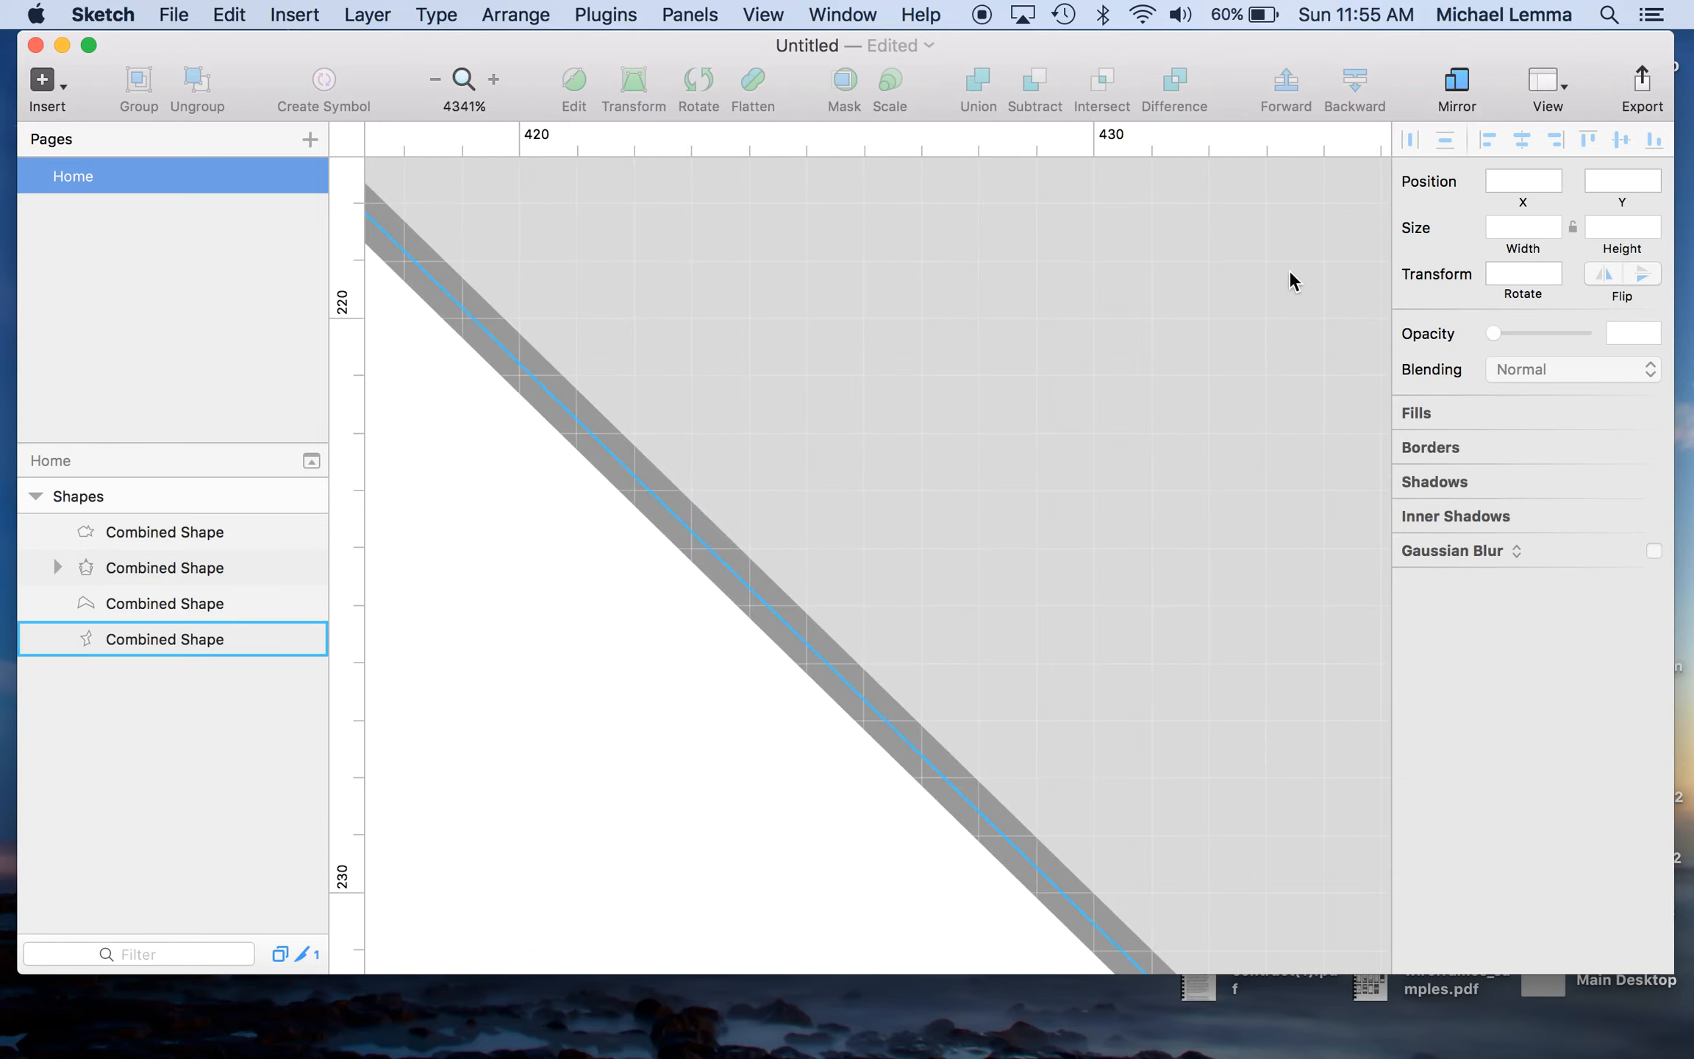
pyautogui.click(1541, 77)
pyautogui.click(1512, 126)
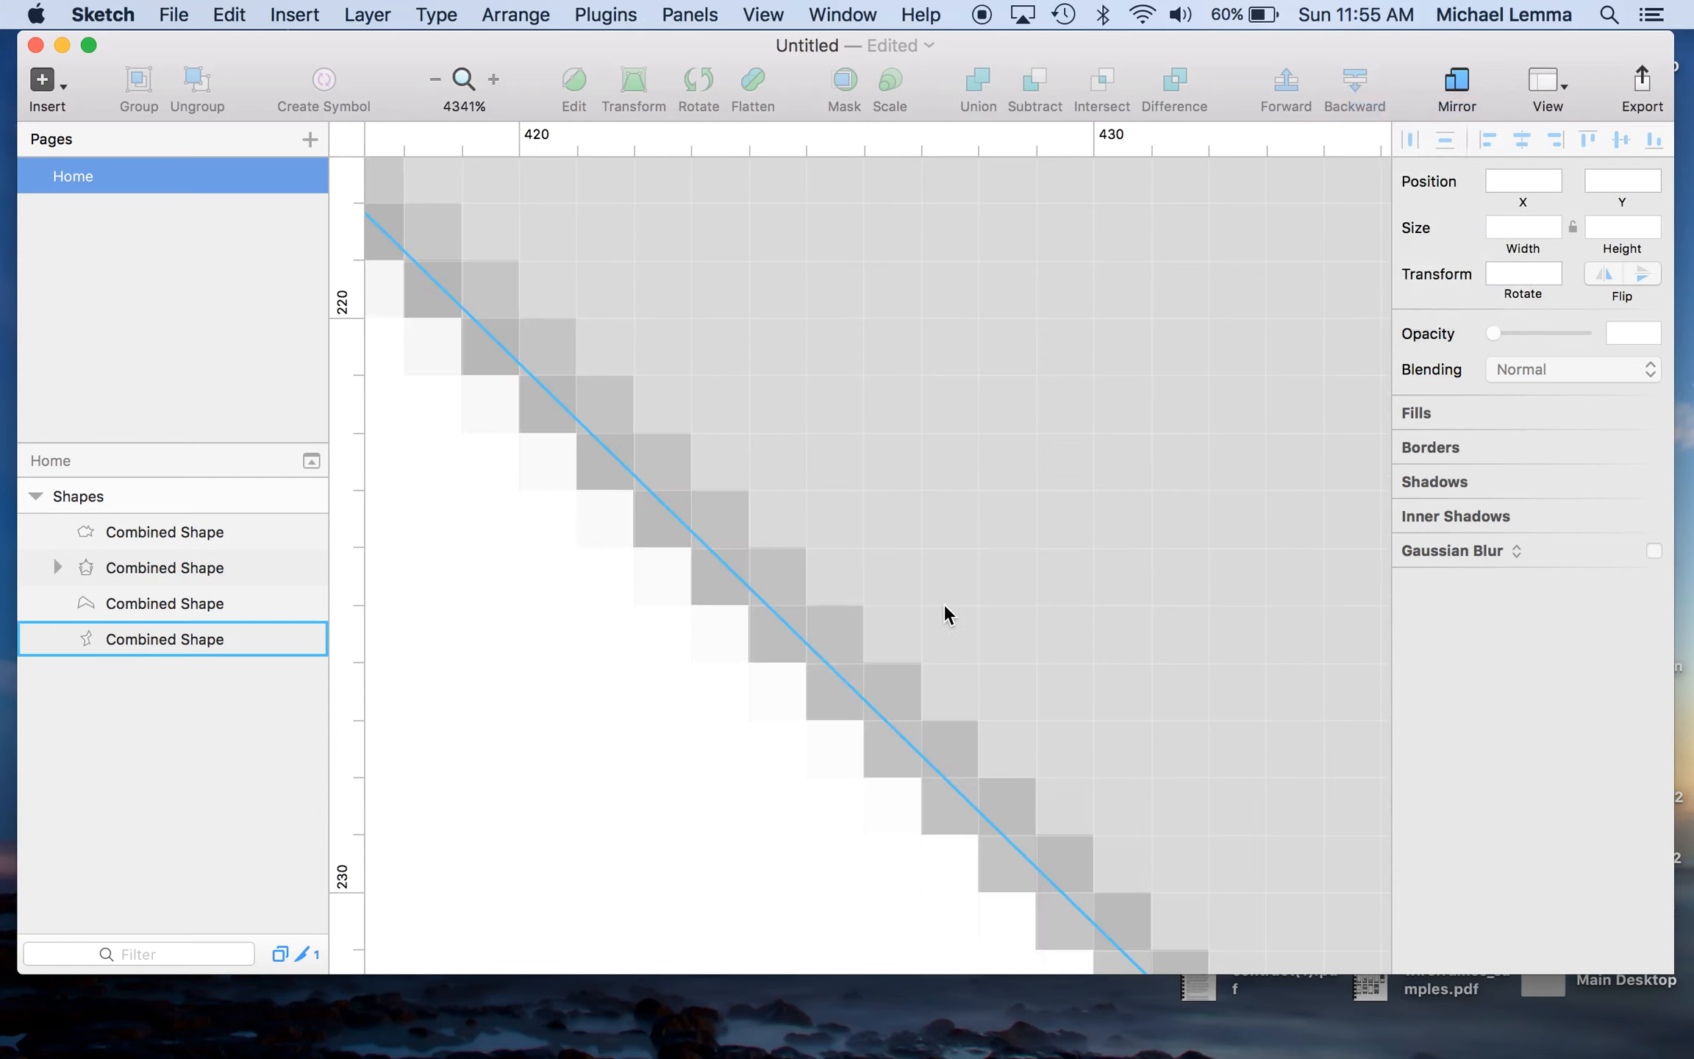
# Turn the pixel display off again and return to a view of the whole Shapes artboard.
pyautogui.click(1547, 83)
pyautogui.click(1500, 125)
pyautogui.scroll(-4, 909, 615)
pyautogui.scroll(-10, 909, 656)
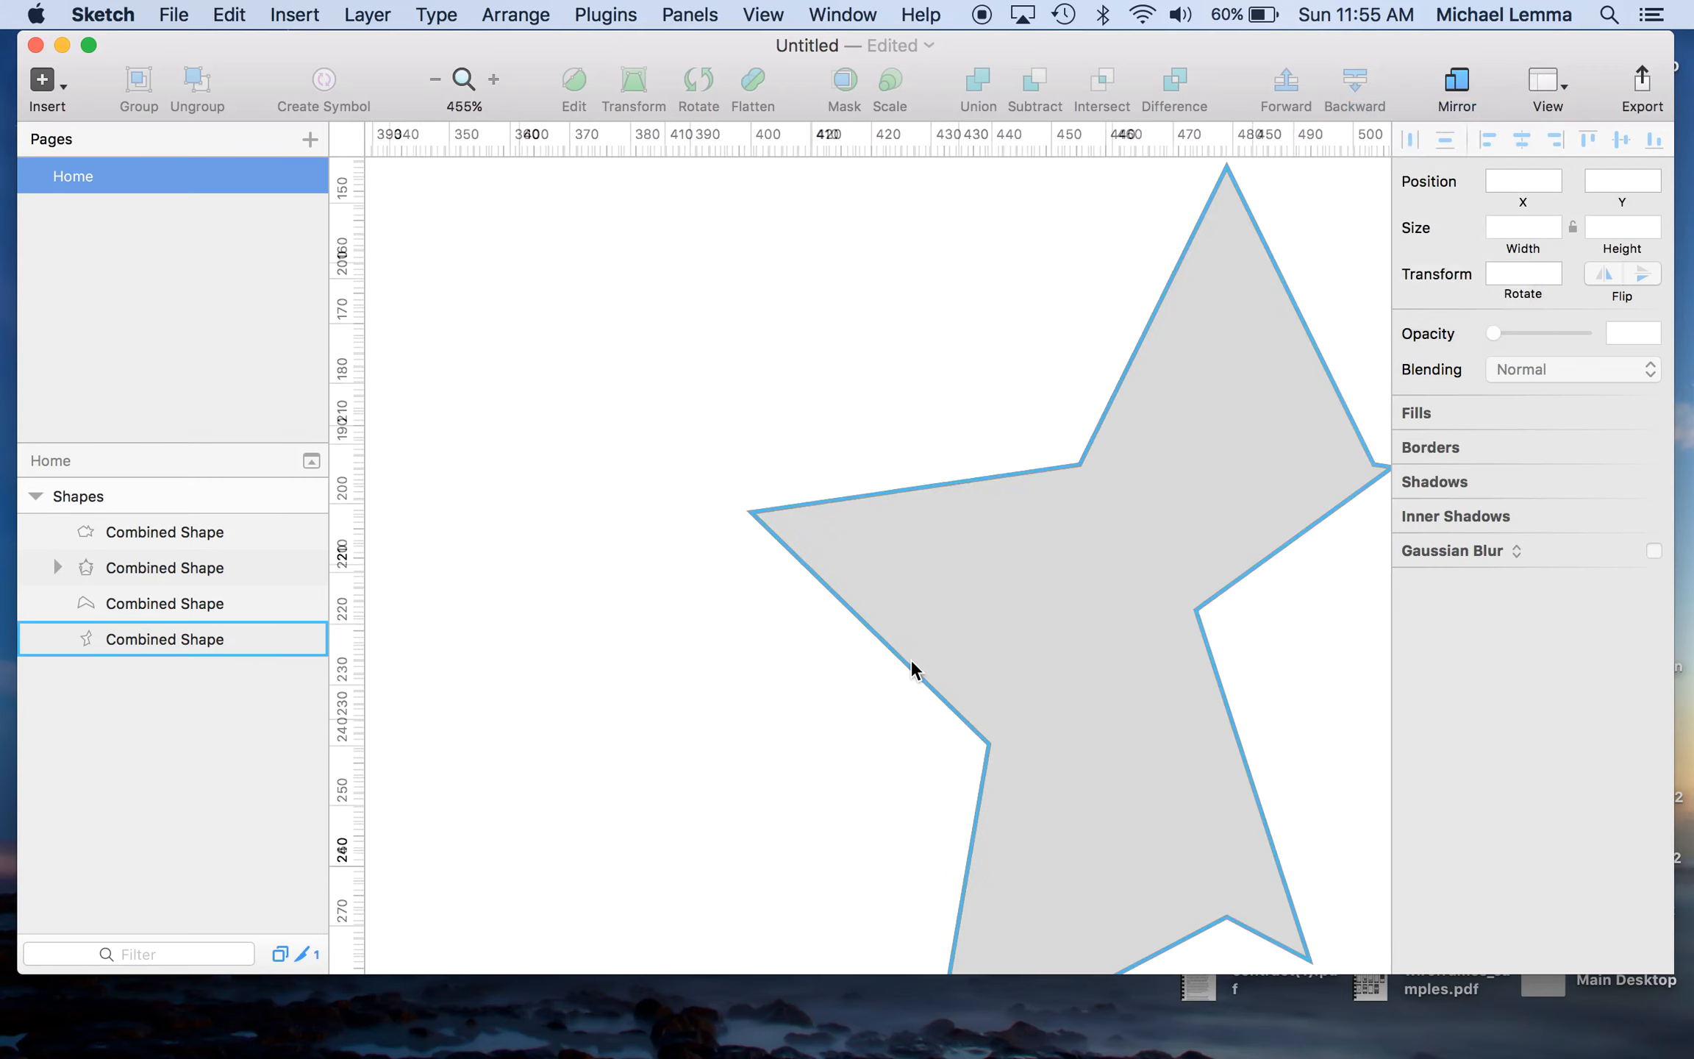
pyautogui.scroll(-5, 903, 656)
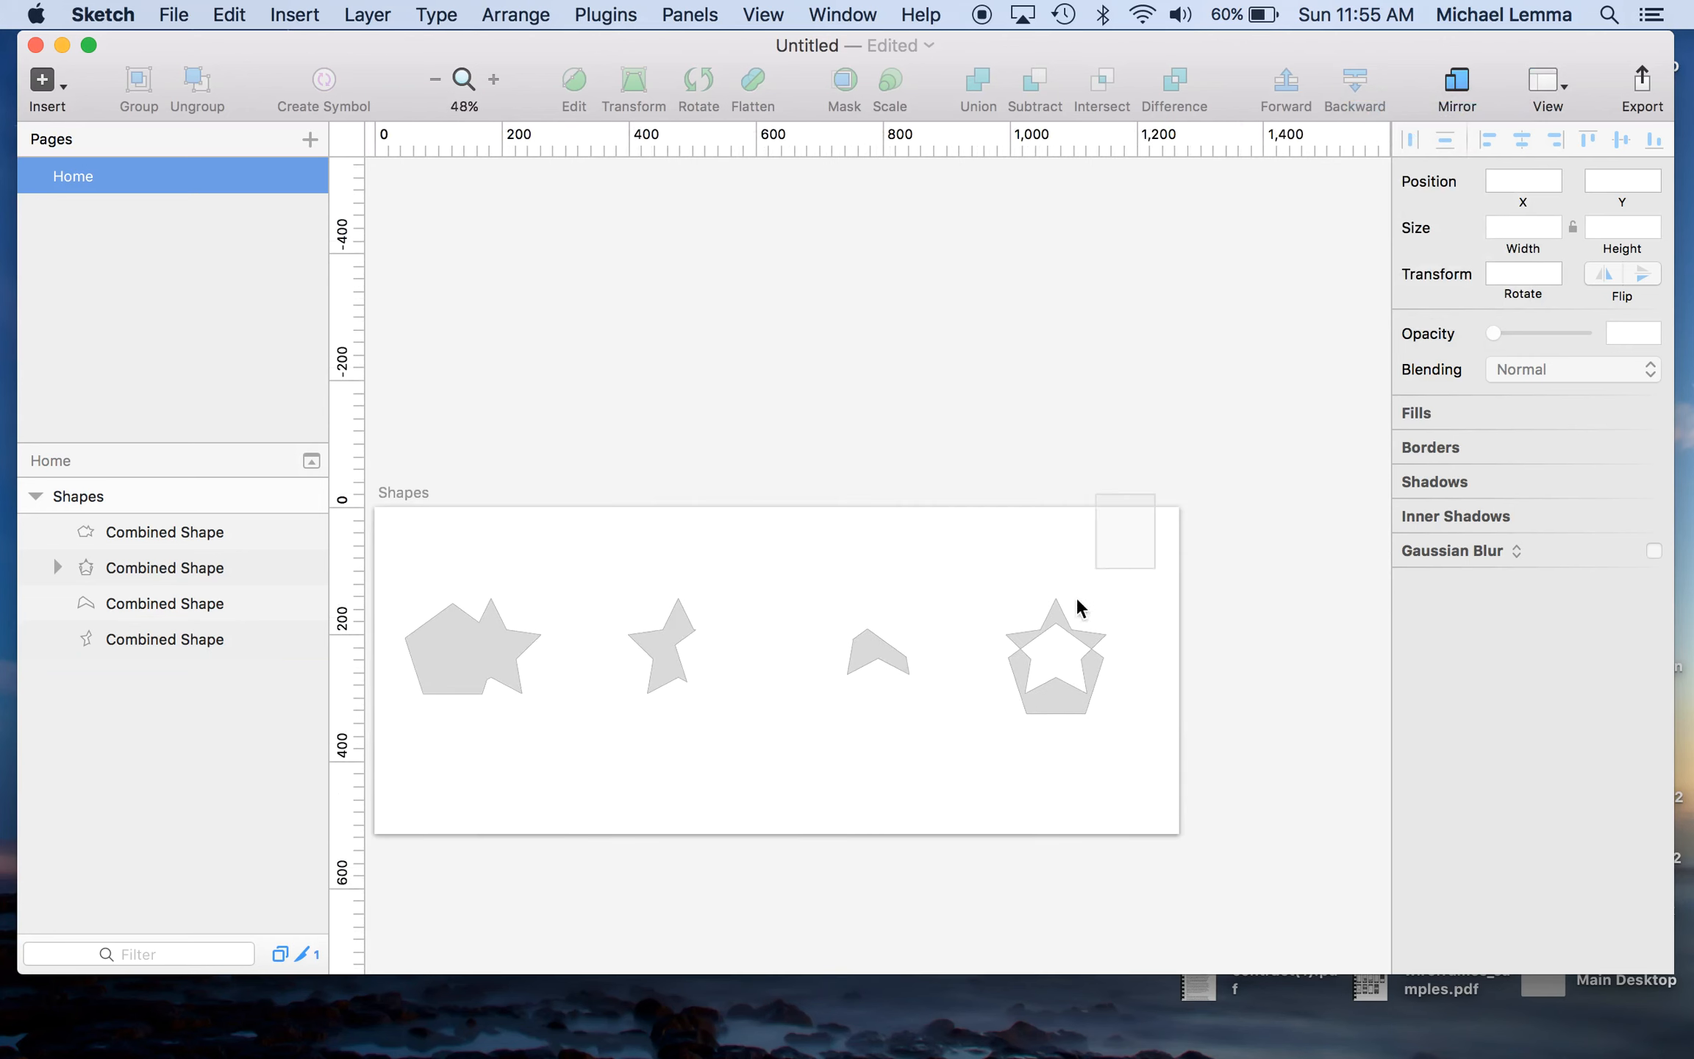
# Open slice export with the Difference shape selected, cancel it without exporting and clear the selection.
pyautogui.click(1087, 654)
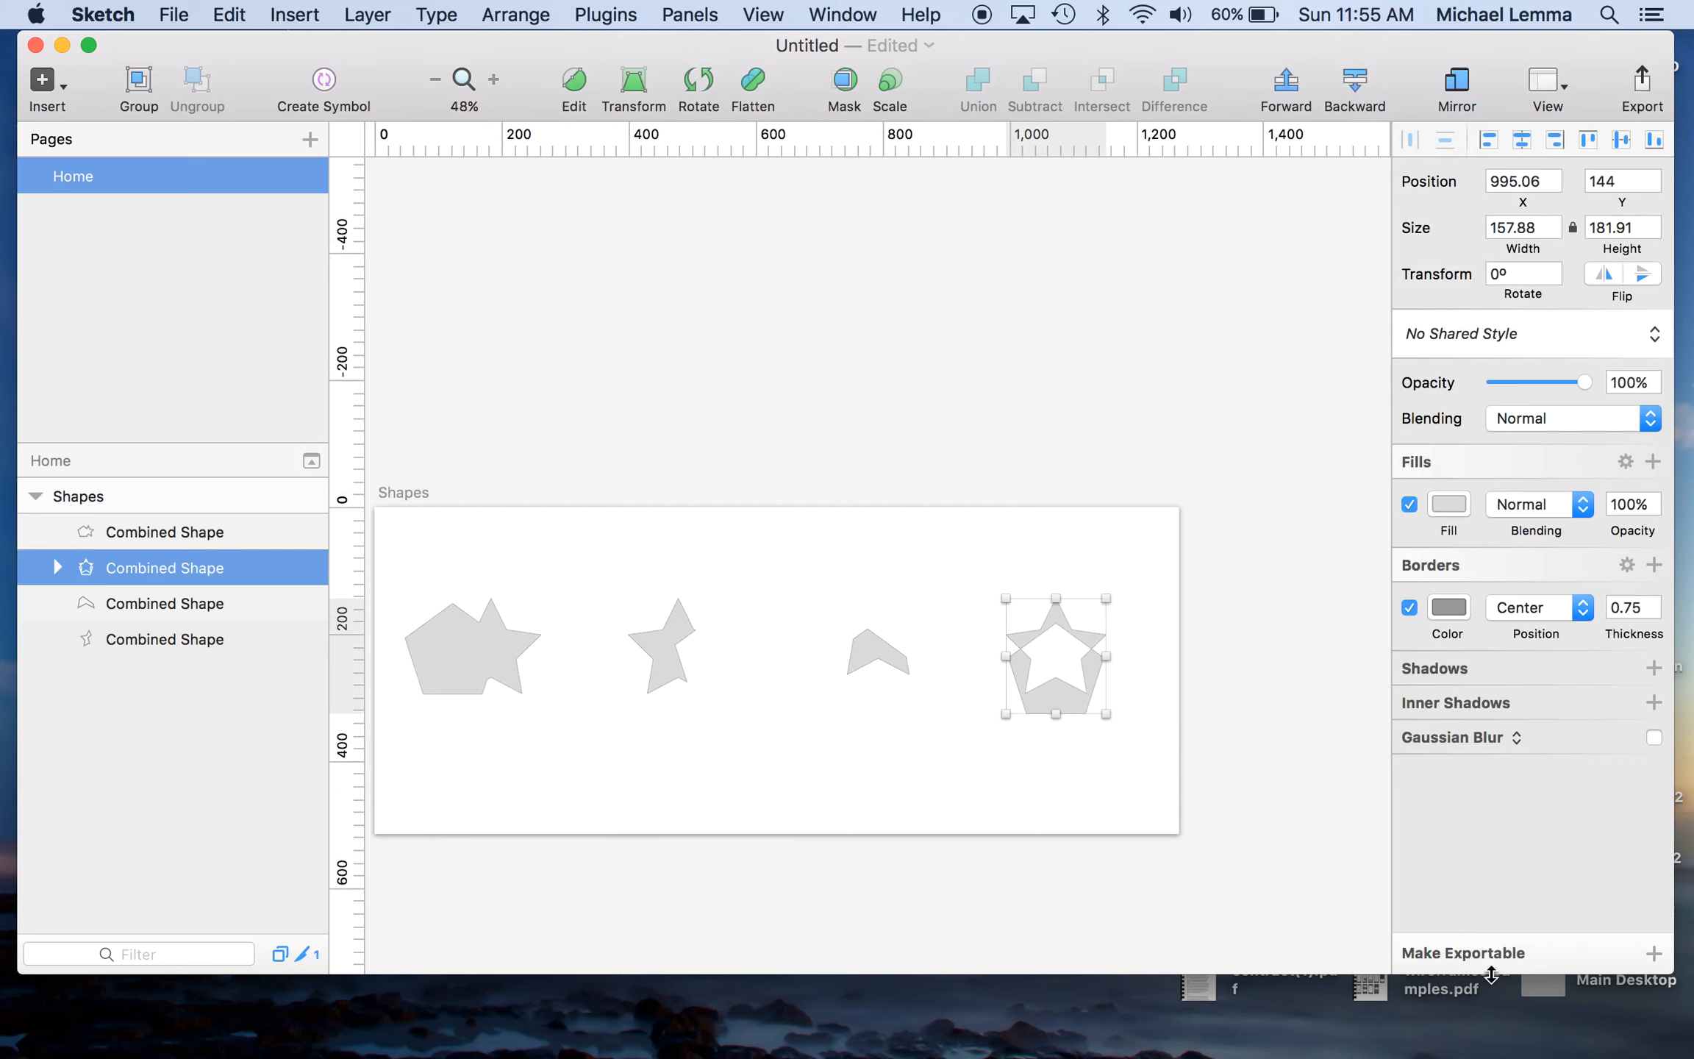
pyautogui.click(1640, 73)
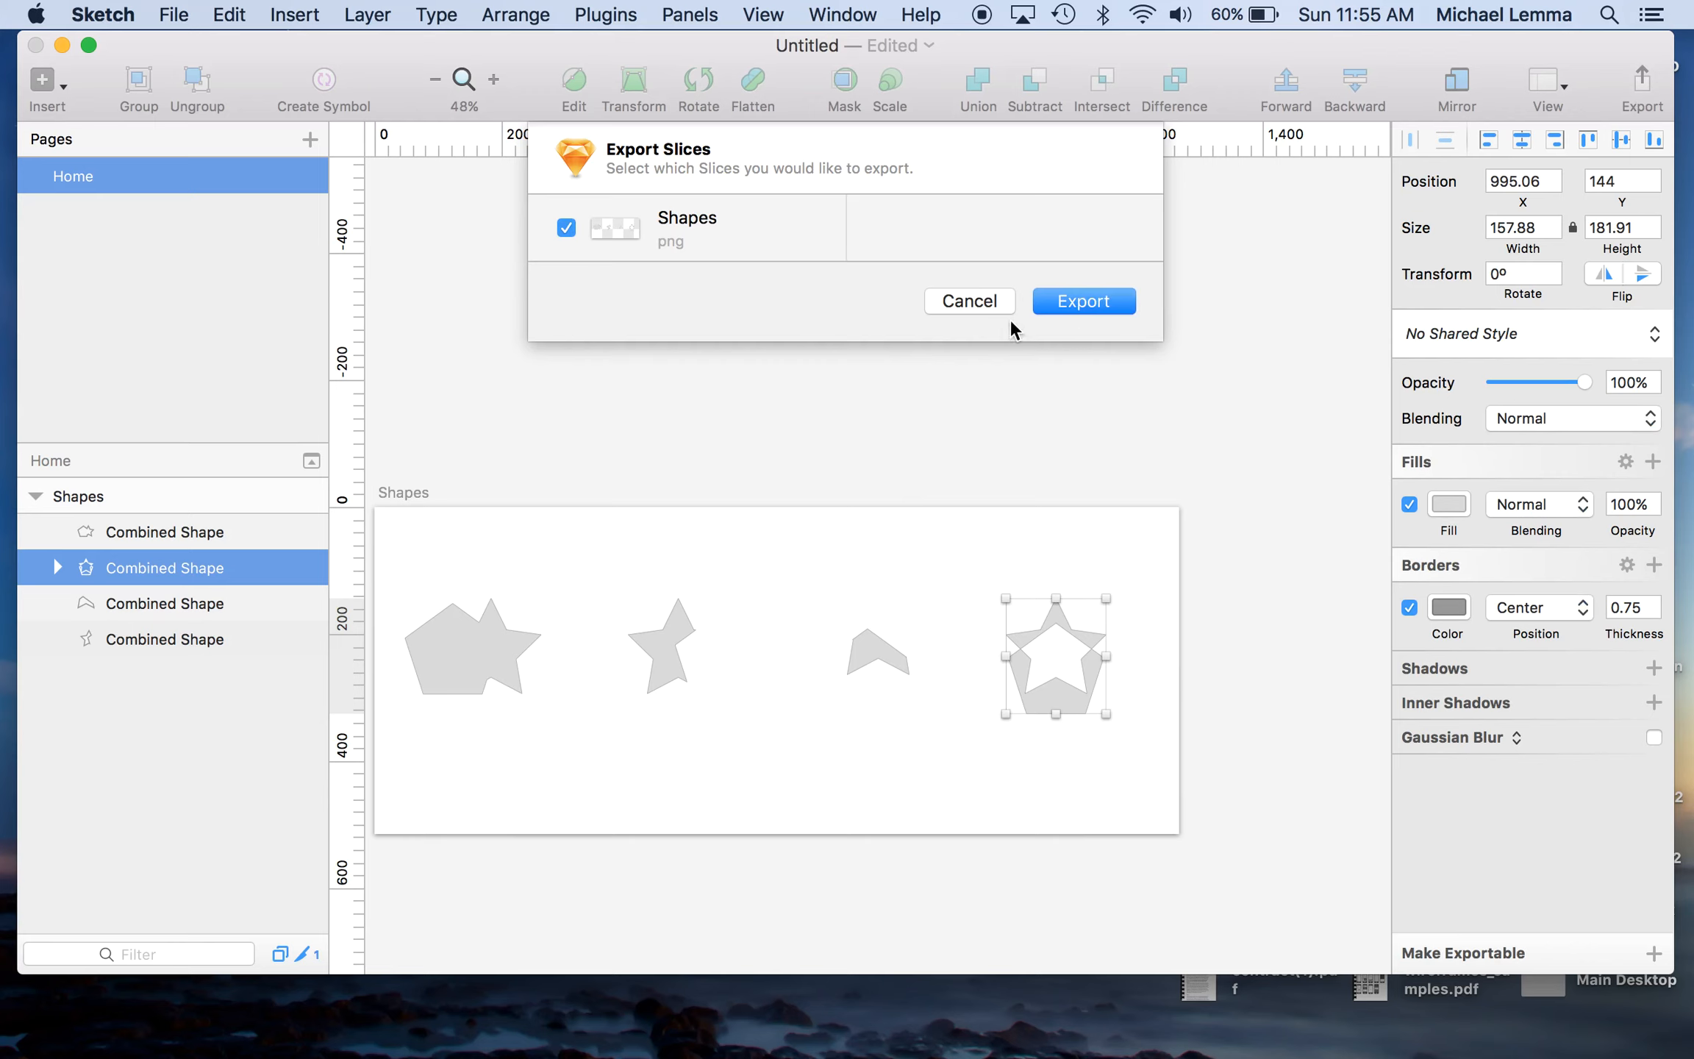
pyautogui.click(964, 297)
pyautogui.click(991, 469)
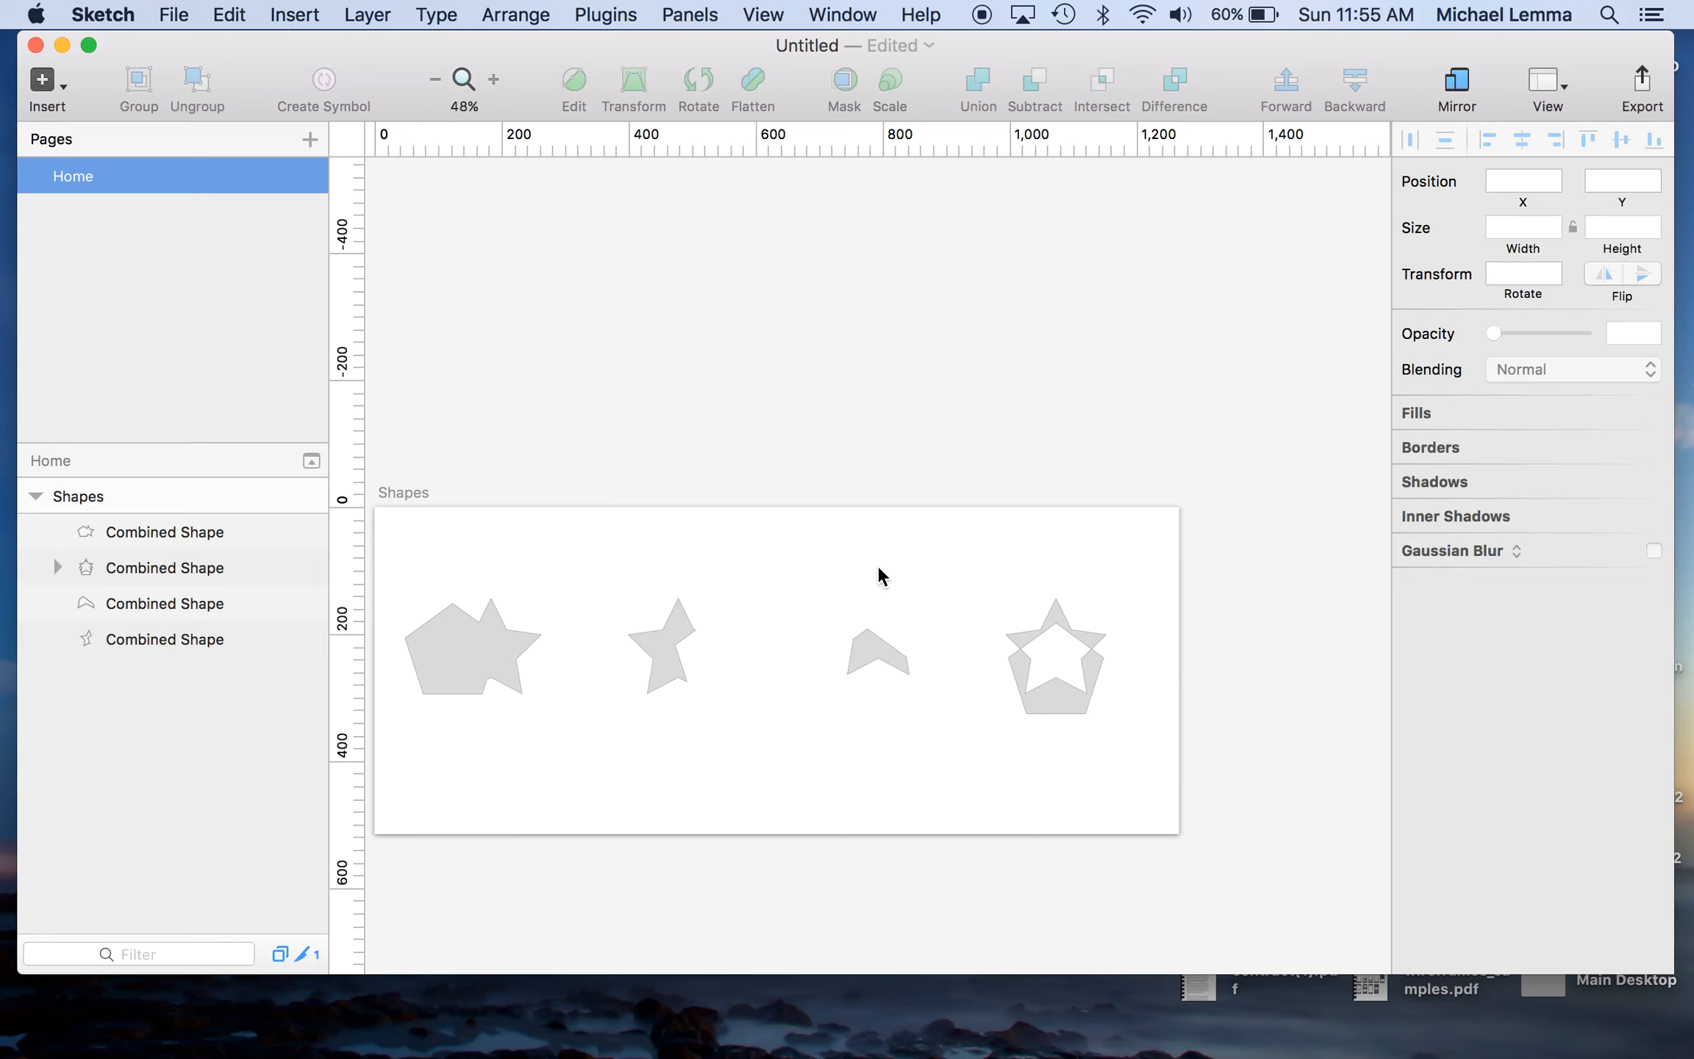
# Open Sketch Mirror, review the sharing options for its browser link and close it.
pyautogui.click(1451, 88)
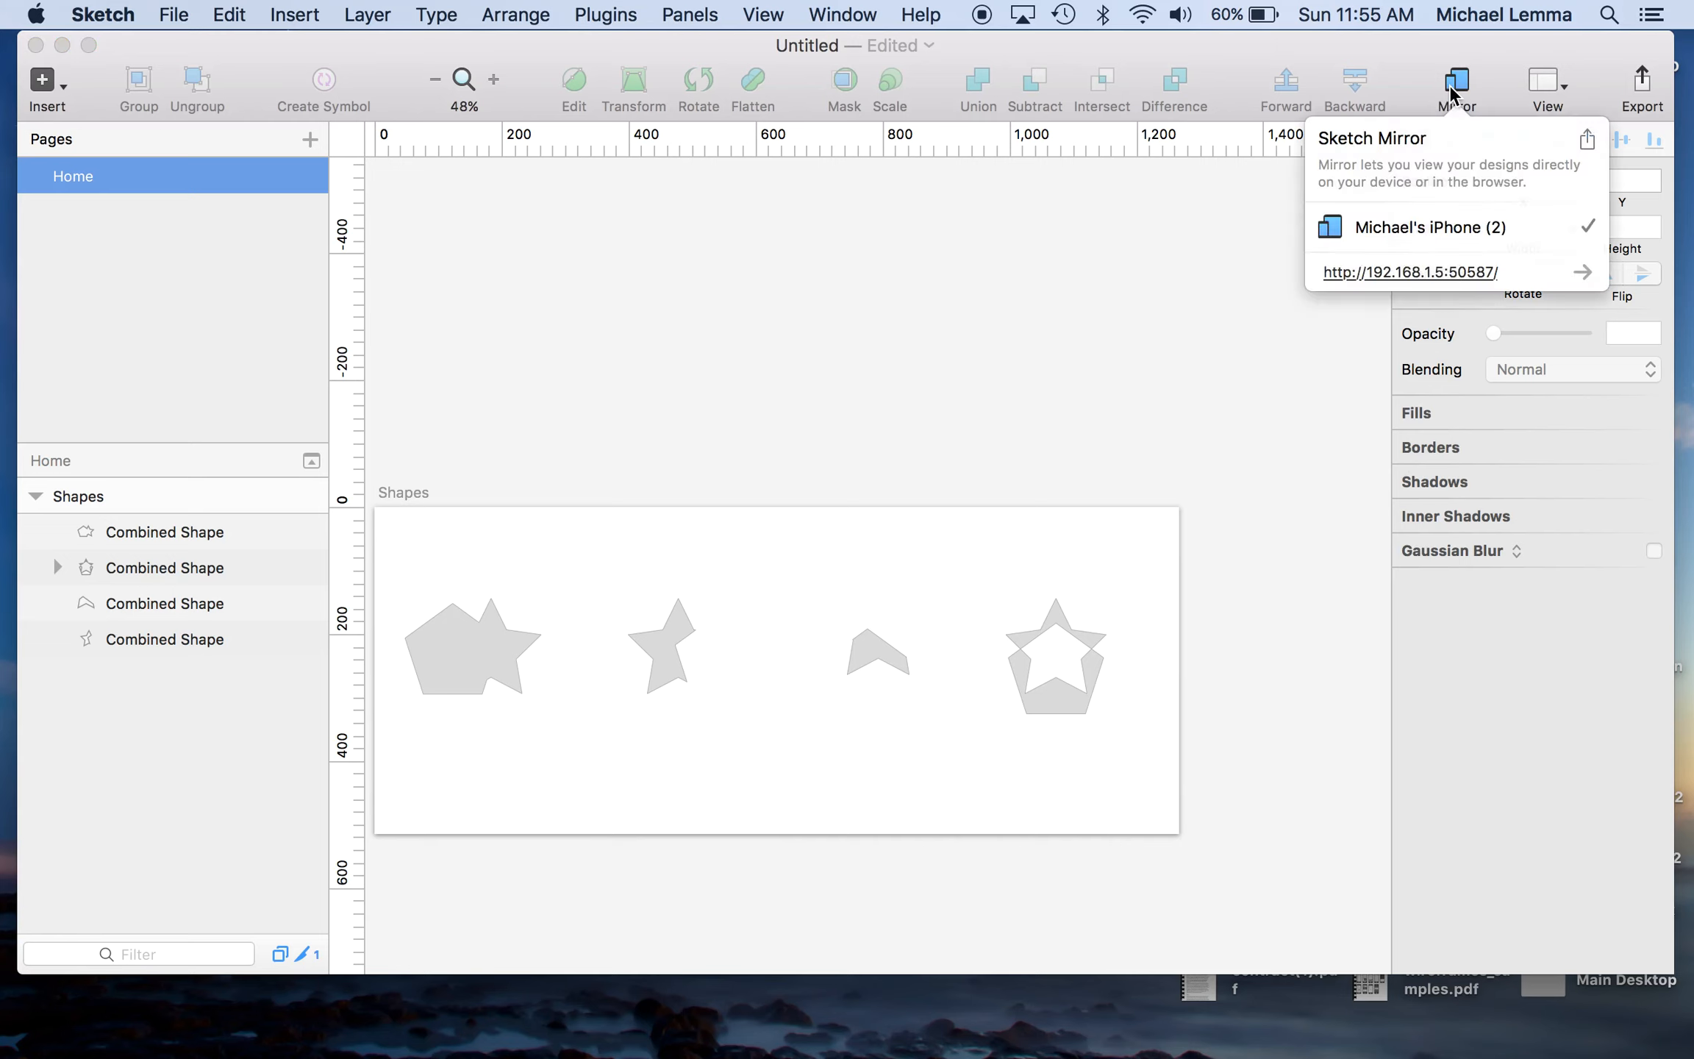
pyautogui.click(1451, 89)
pyautogui.click(1467, 92)
pyautogui.click(1586, 144)
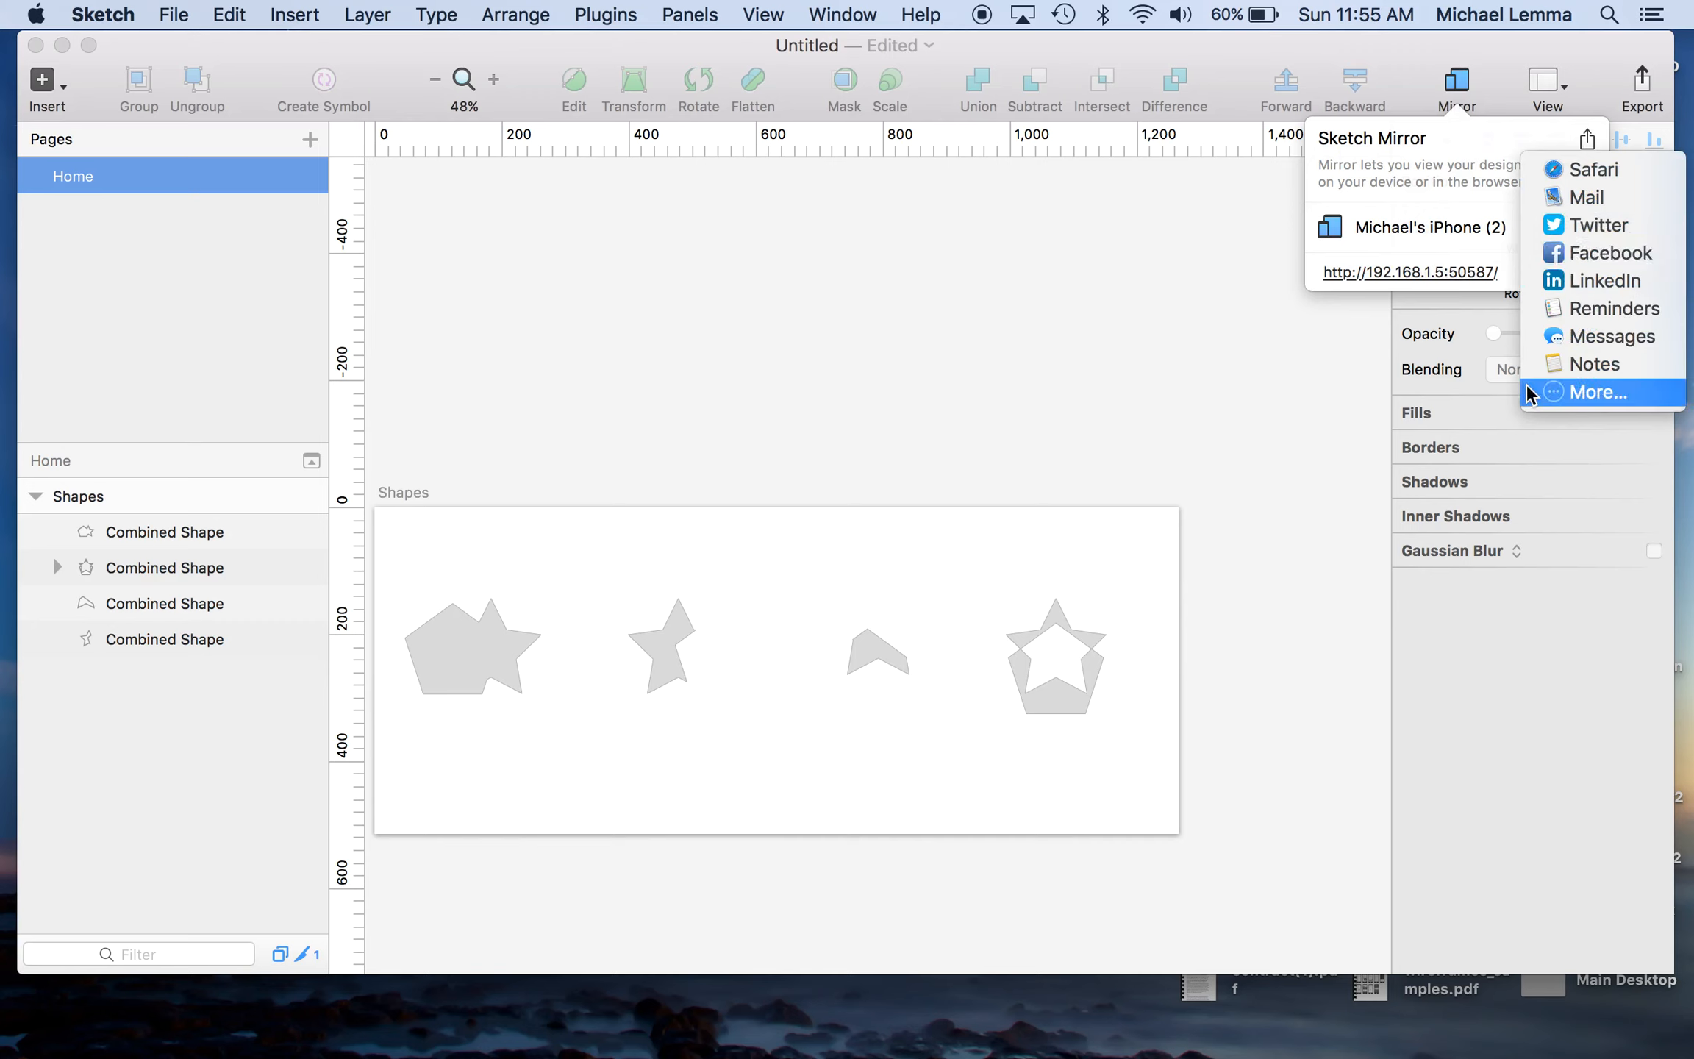
pyautogui.click(1448, 194)
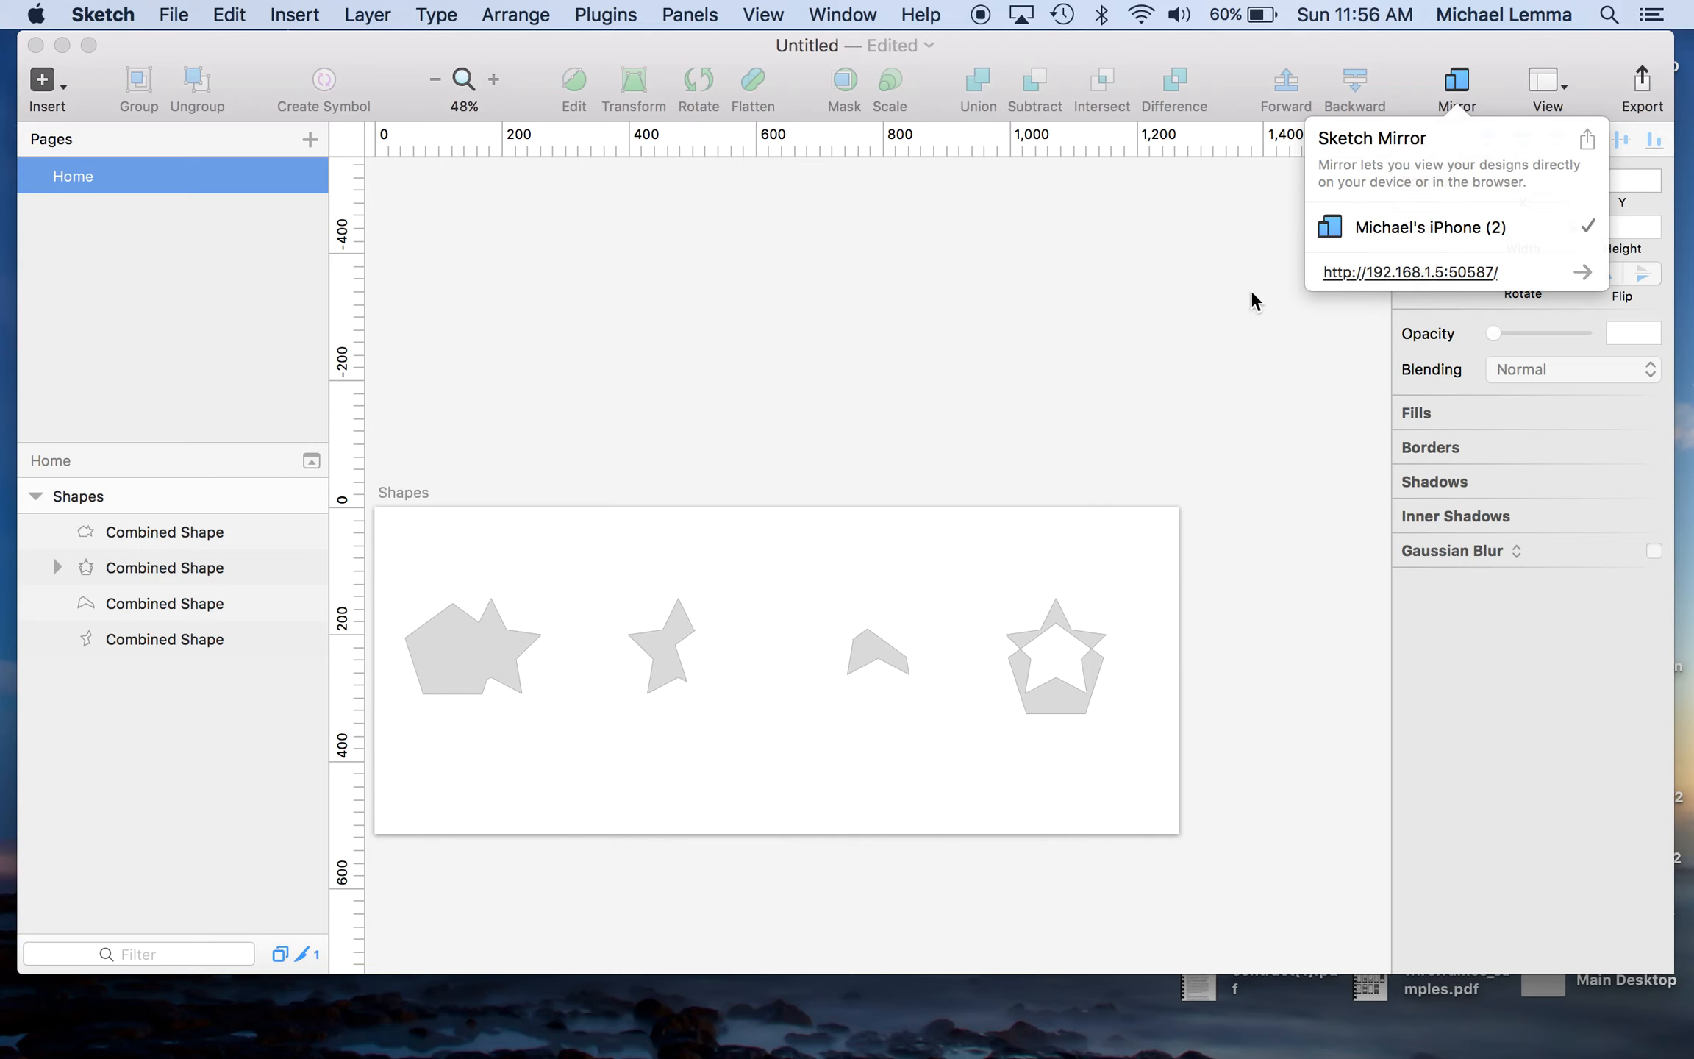
pyautogui.click(1270, 299)
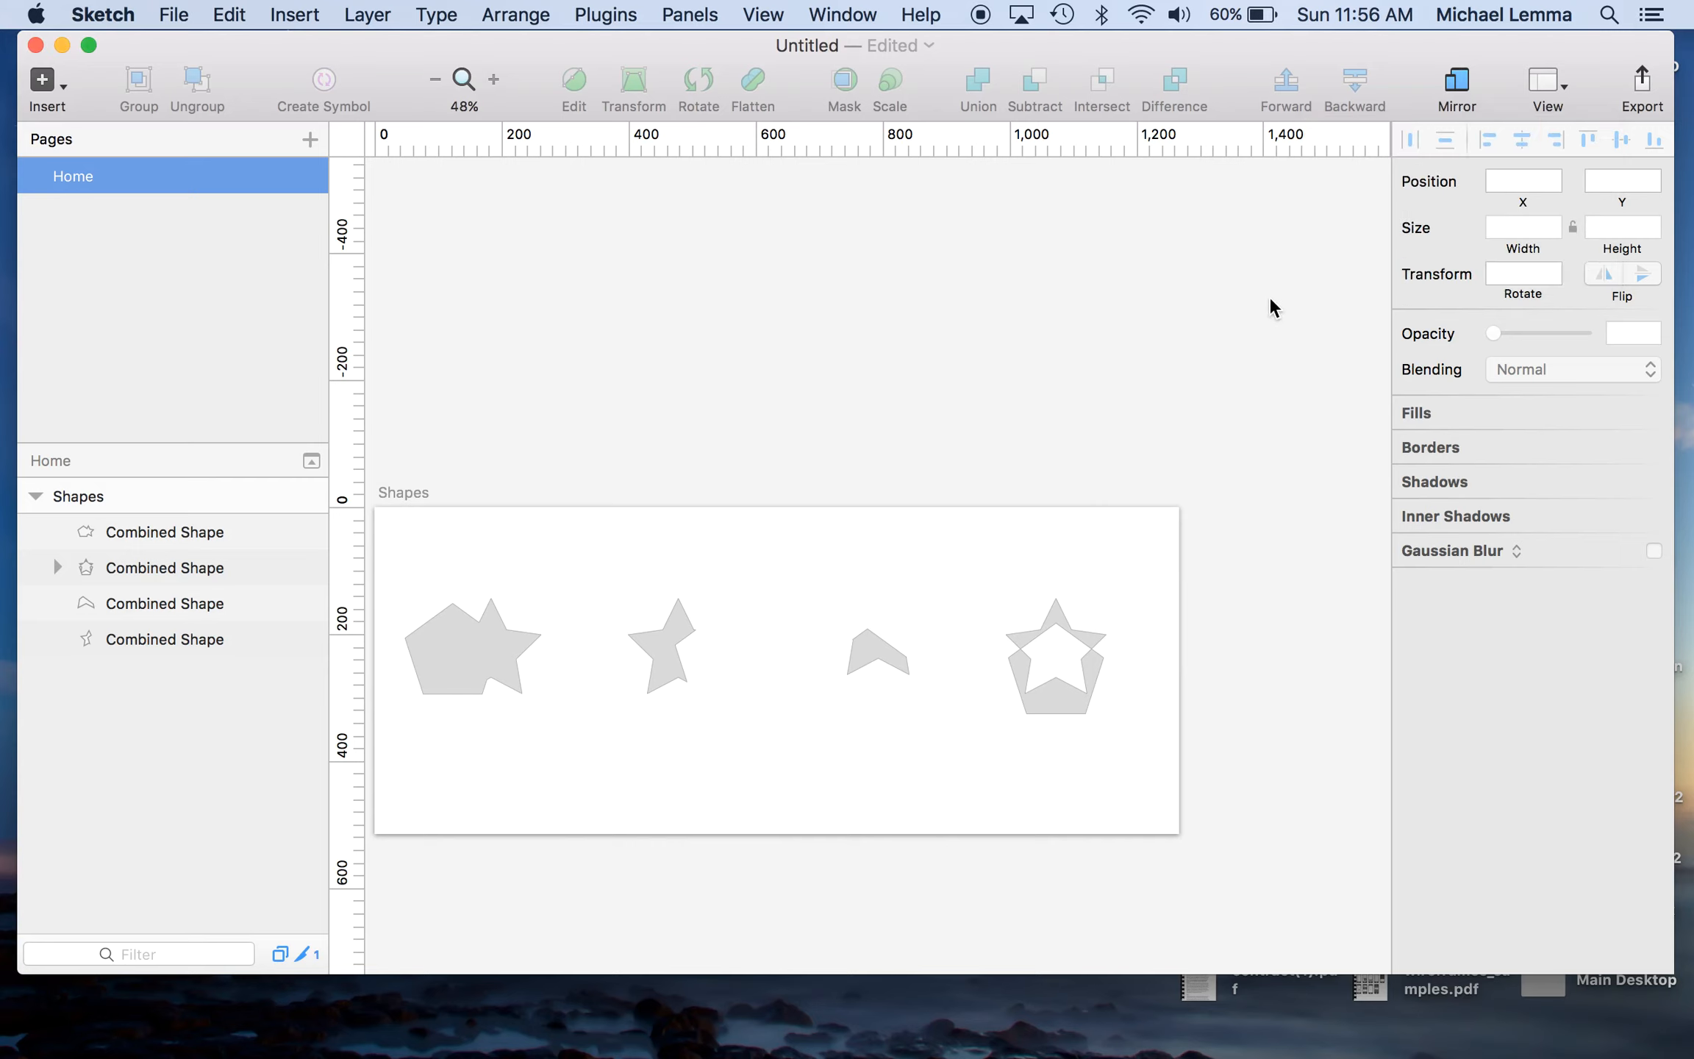